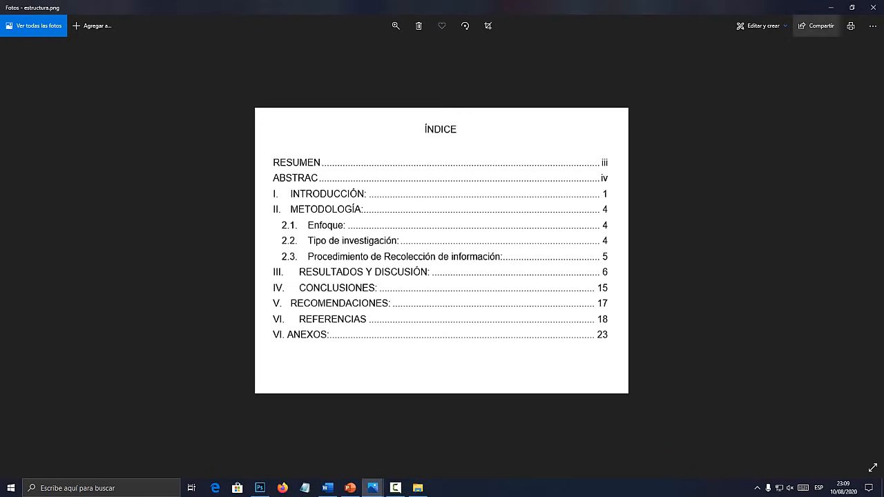
Switch to the Word document 001.docx, change it to Outline view (Esquema) and look over its paragraphs from the cover page.
{"action": "left_click", "coordinate": [831, 7]}
{"action": "left_click", "coordinate": [327, 487]}
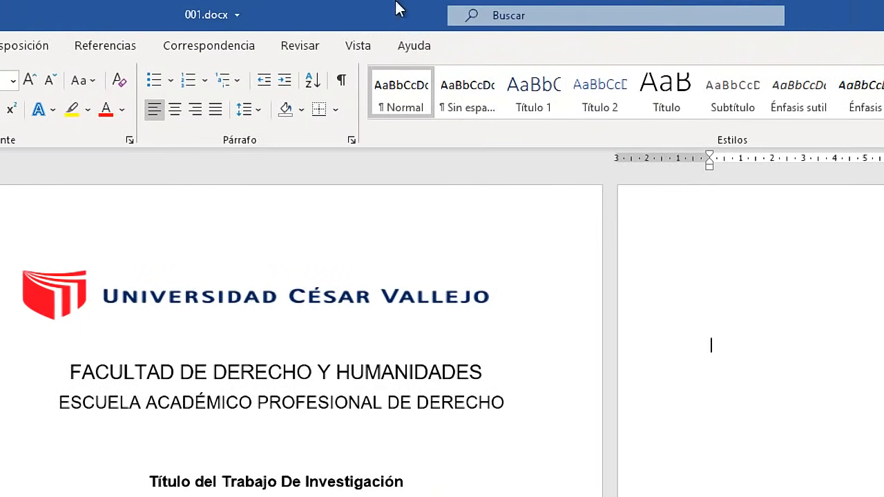
{"action": "left_click", "coordinate": [360, 47]}
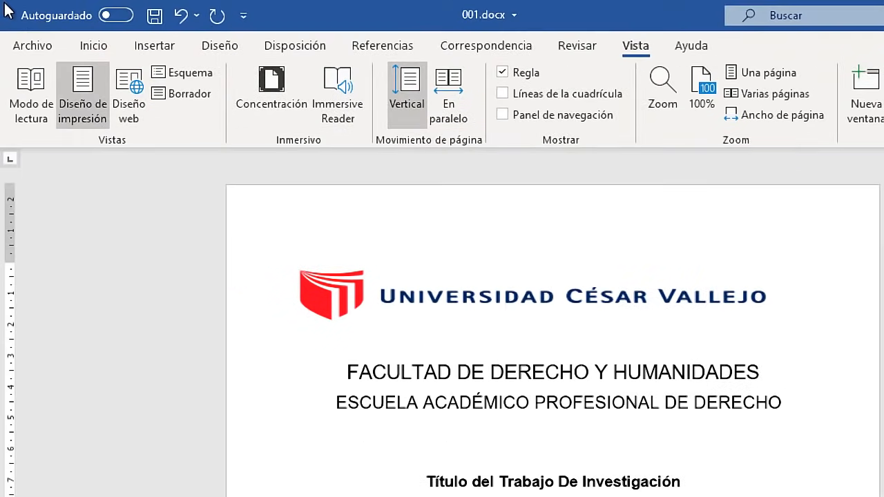
{"action": "left_click", "coordinate": [196, 75]}
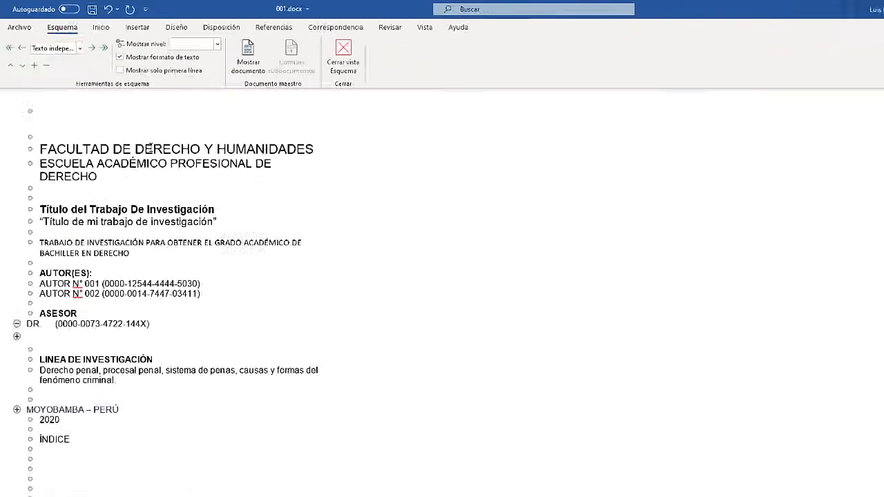
{"action": "scroll", "coordinate": [442, 269], "scroll_direction": "down", "scroll_amount": 15}
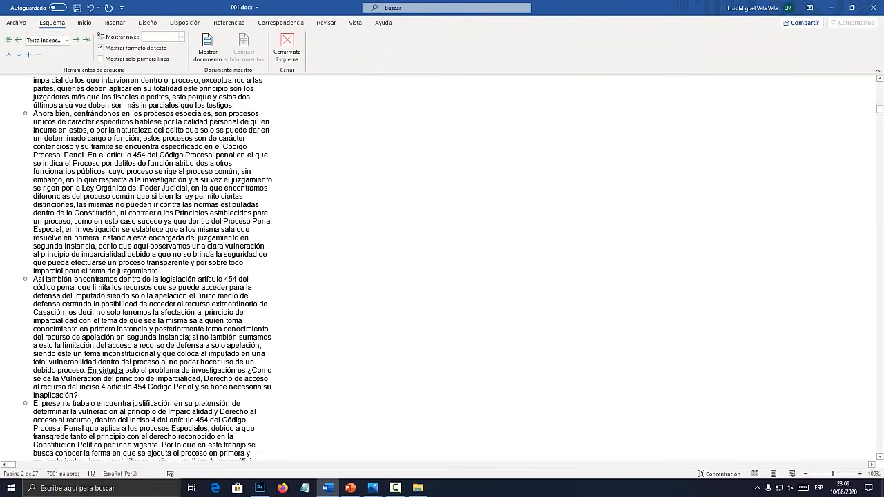
{"action": "left_click_drag", "start_coordinate": [879, 118], "coordinate": [879, 85]}
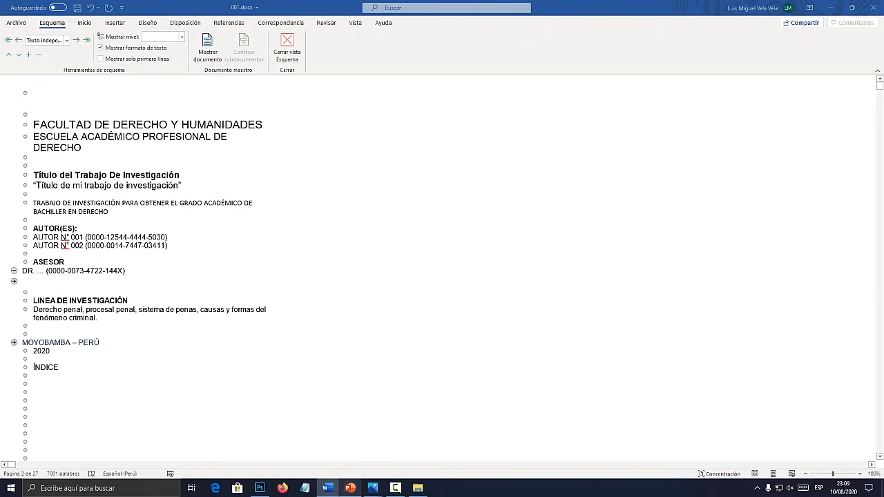
Switch to the PowerPoint file NIVEL.pptx and examine how the NIVEL 1 and NIVEL 2 entries relate.
{"action": "left_click", "coordinate": [350, 487]}
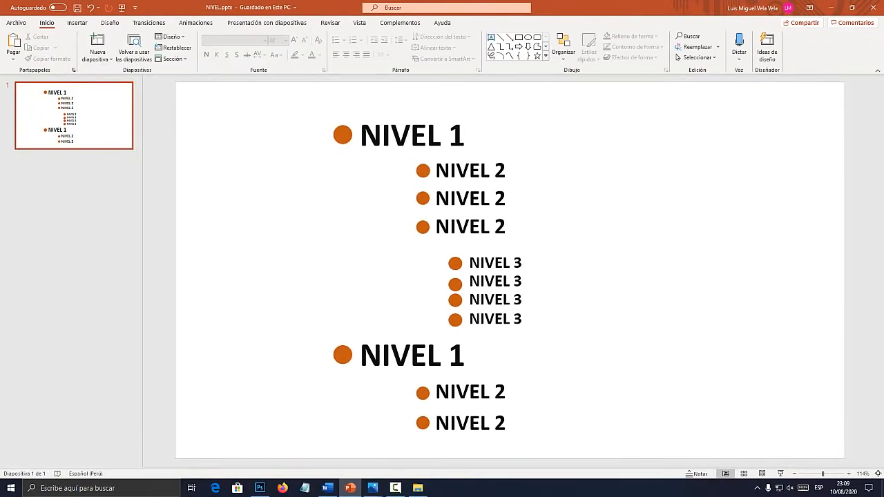
{"action": "left_click", "coordinate": [426, 136]}
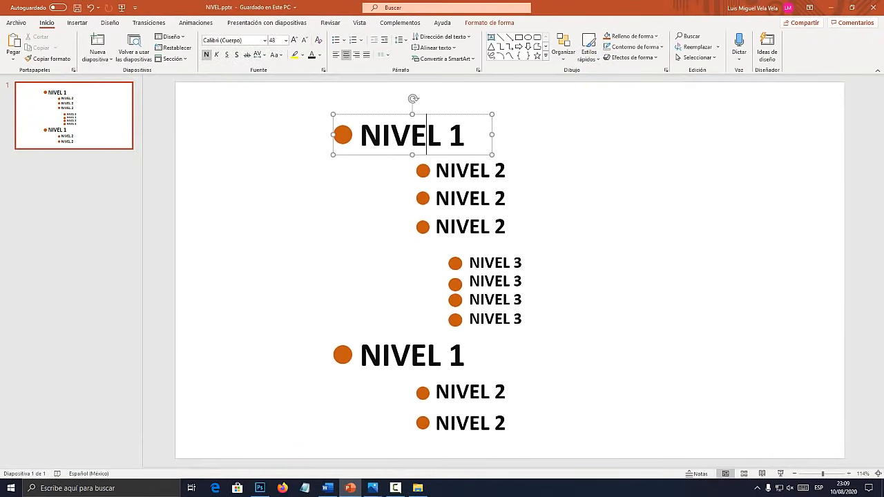
{"action": "left_click_drag", "start_coordinate": [467, 135], "coordinate": [361, 136]}
{"action": "left_click", "coordinate": [472, 170]}
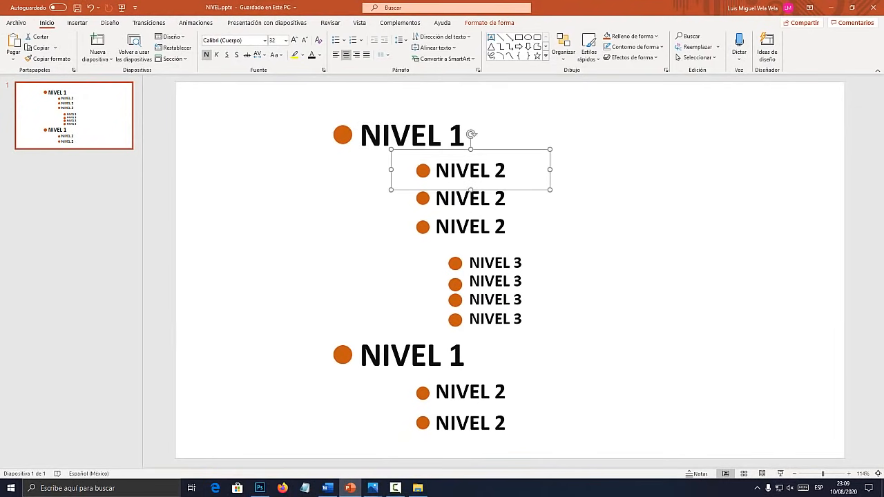
{"action": "key", "text": "Escape"}
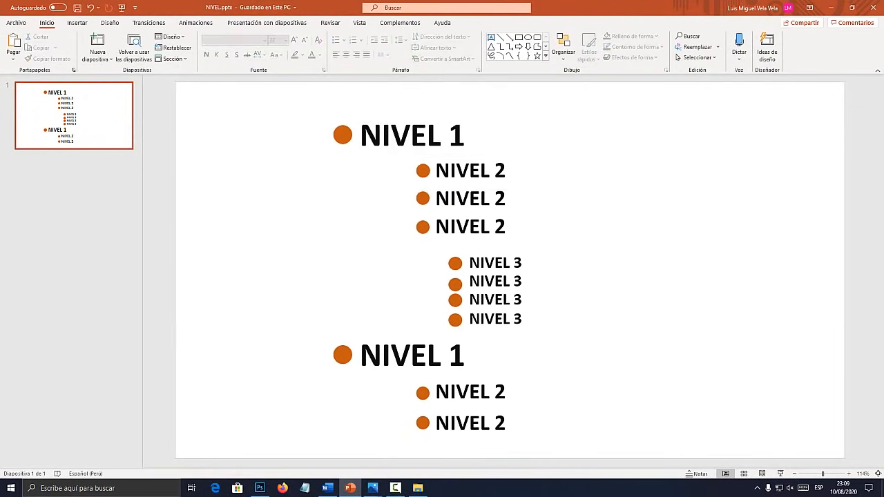
{"action": "left_click", "coordinate": [426, 135]}
{"action": "key", "text": "Escape"}
{"action": "left_click", "coordinate": [426, 135]}
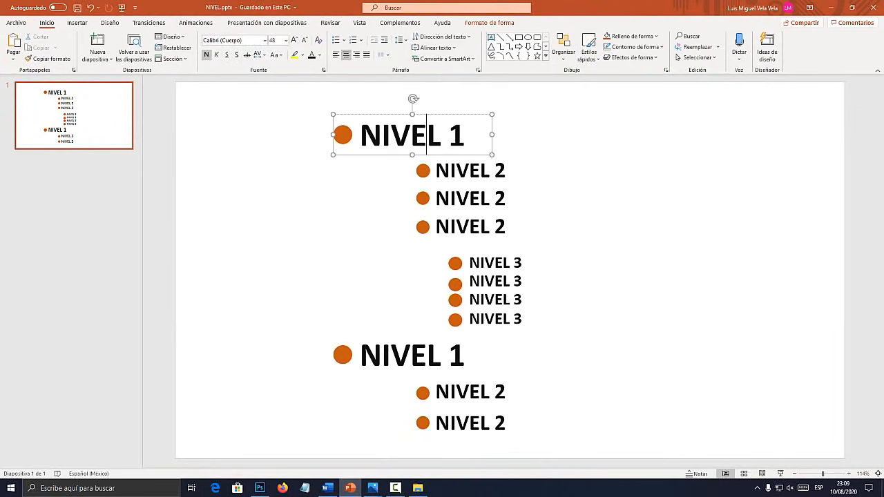
{"action": "left_click", "coordinate": [470, 171]}
{"action": "left_click_drag", "start_coordinate": [510, 171], "coordinate": [468, 173]}
{"action": "double_click", "coordinate": [470, 171]}
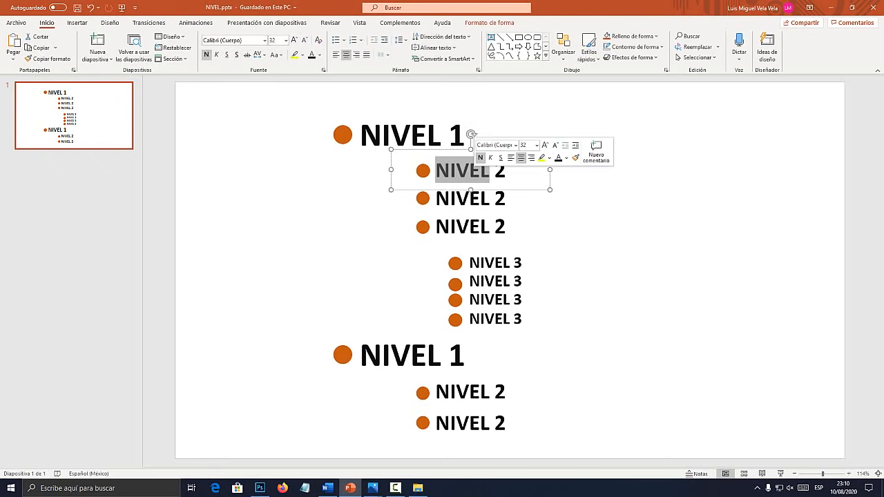
Examine how the NIVEL 3 entries are nested beneath the NIVEL 2 entries in the hierarchy diagram.
{"action": "left_click", "coordinate": [426, 136]}
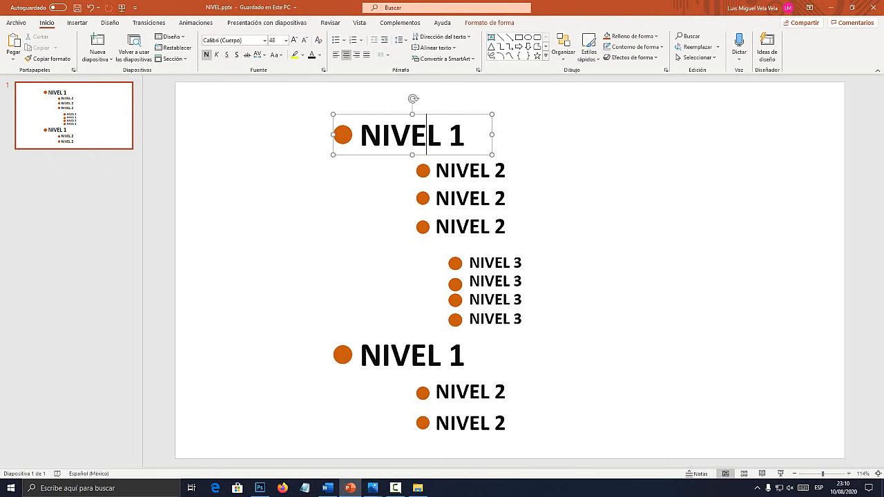
{"action": "left_click", "coordinate": [469, 171]}
{"action": "double_click", "coordinate": [498, 264]}
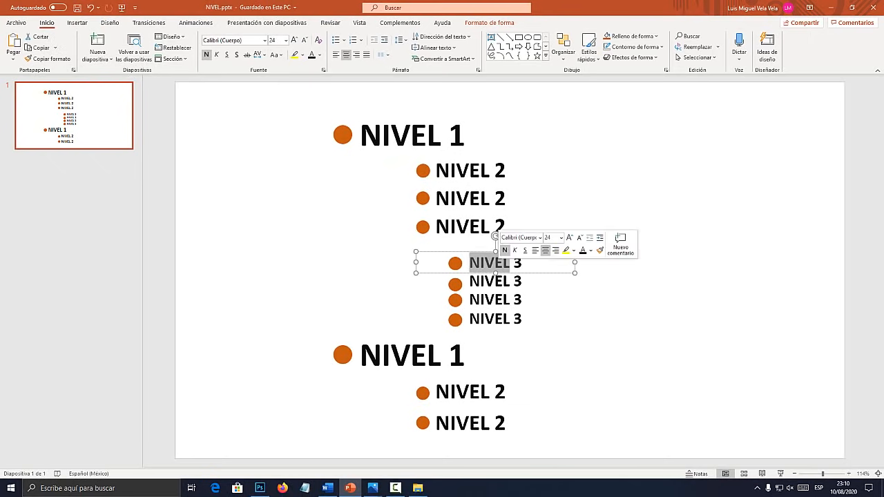
{"action": "left_click", "coordinate": [625, 290]}
{"action": "left_click", "coordinate": [502, 263]}
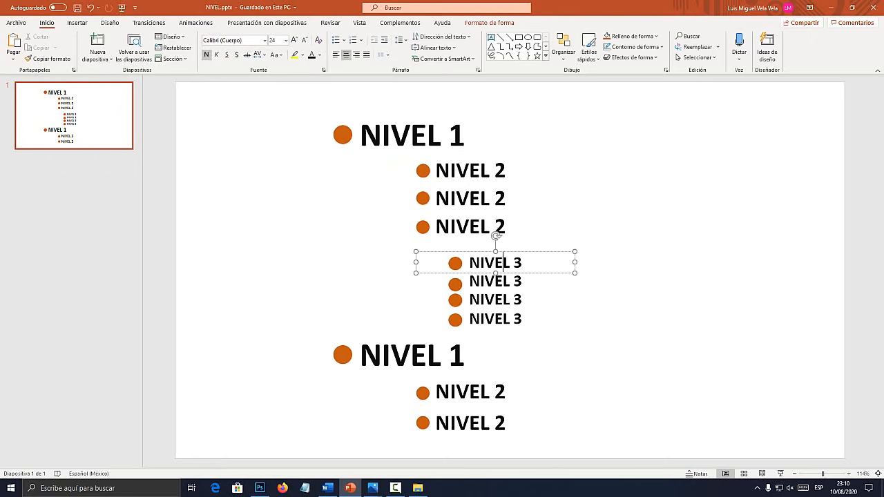
{"action": "left_click", "coordinate": [480, 226]}
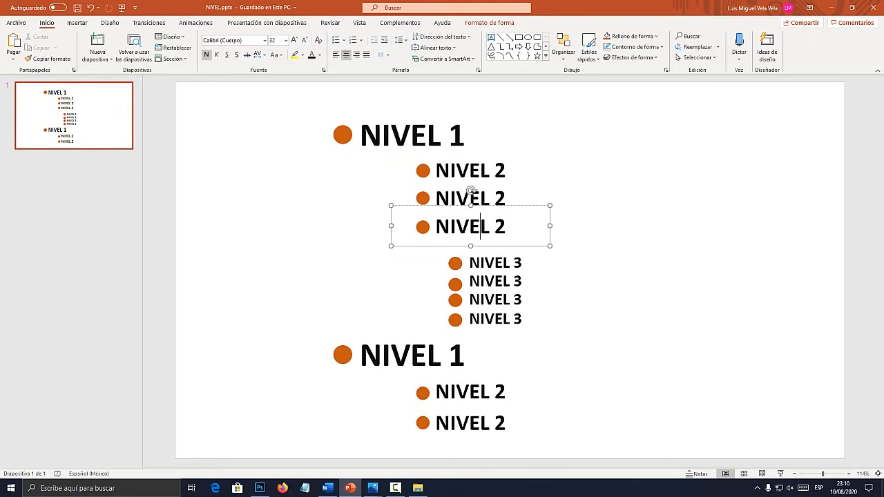
{"action": "left_click", "coordinate": [495, 262]}
{"action": "left_click", "coordinate": [495, 281]}
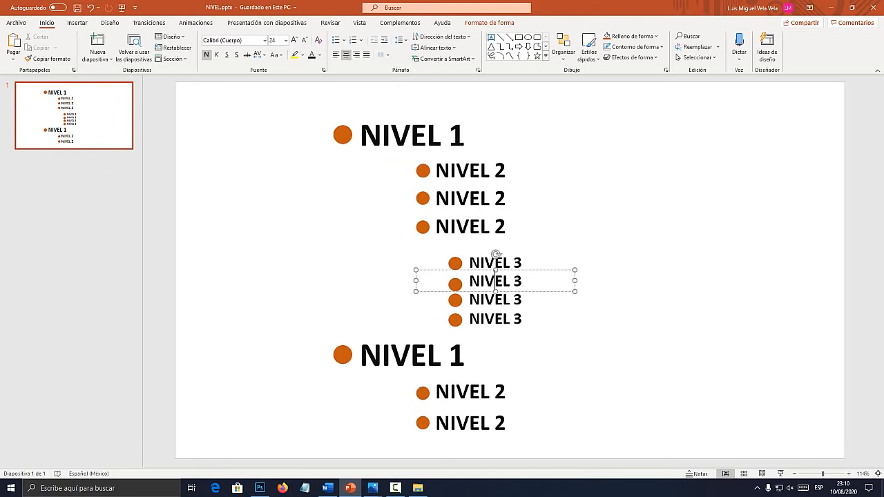
{"action": "left_click", "coordinate": [495, 300]}
Review the whole hierarchy once more, going from the first NIVEL 1 entry through NIVEL 2 to NIVEL 3.
{"action": "left_click", "coordinate": [411, 135]}
{"action": "left_click_drag", "start_coordinate": [467, 136], "coordinate": [360, 136]}
{"action": "left_click", "coordinate": [290, 179]}
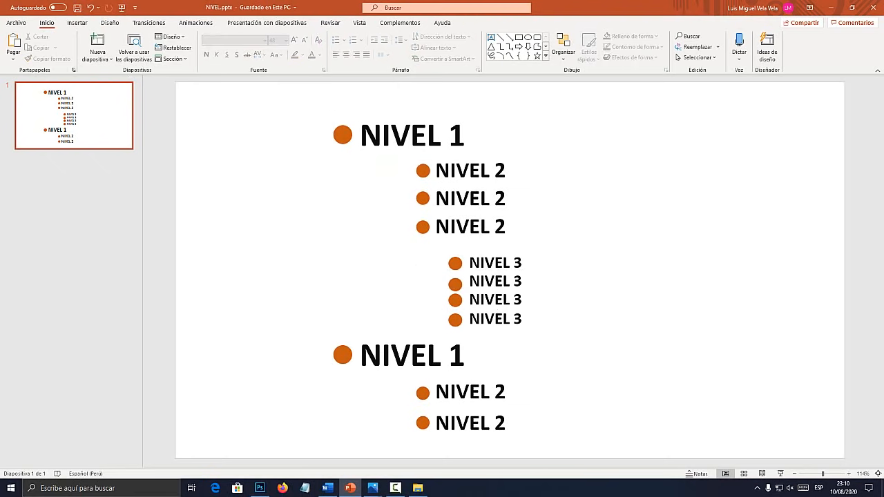
{"action": "left_click", "coordinate": [342, 137]}
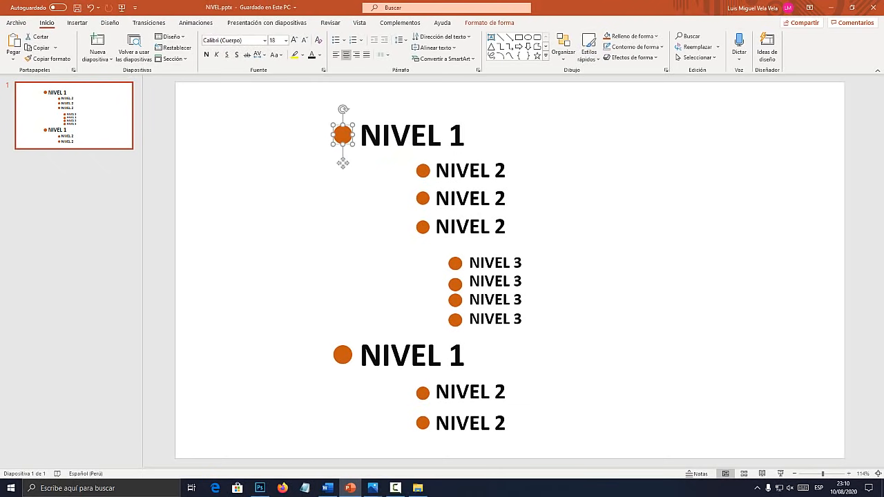
{"action": "left_click", "coordinate": [450, 171]}
{"action": "left_click_drag", "start_coordinate": [436, 171], "coordinate": [510, 170]}
{"action": "left_click", "coordinate": [600, 183]}
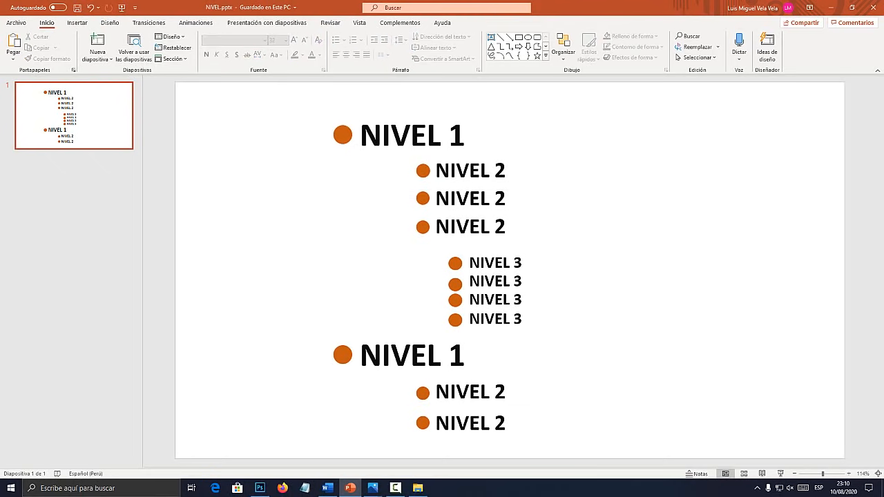
{"action": "left_click", "coordinate": [494, 263]}
{"action": "left_click", "coordinate": [494, 299]}
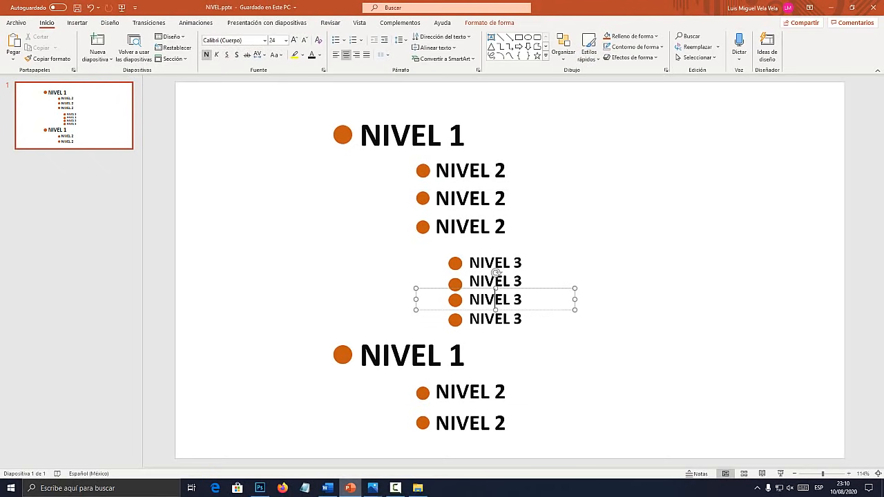
Return to the Word document 001.docx, select the RESUMEN heading and inspect the available outline levels.
{"action": "key", "text": "alt+Tab"}
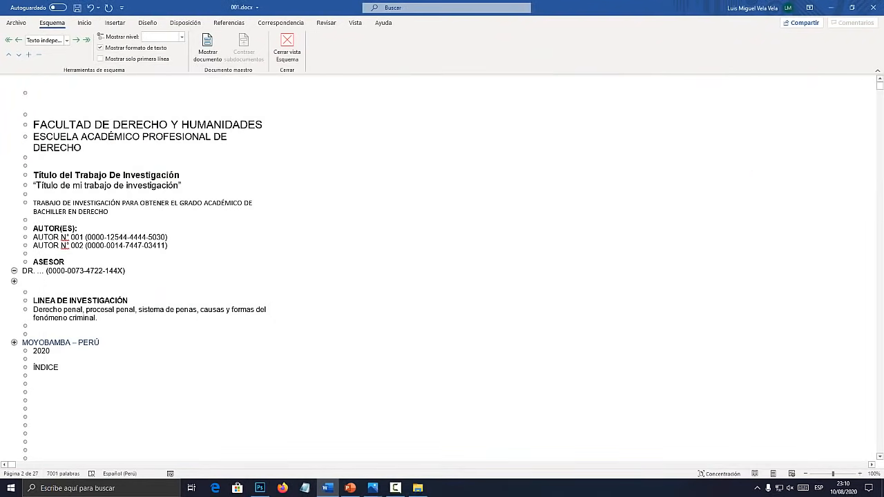
{"action": "scroll", "coordinate": [138, 276], "scroll_direction": "down", "scroll_amount": 15}
{"action": "scroll", "coordinate": [138, 276], "scroll_direction": "up", "scroll_amount": 4}
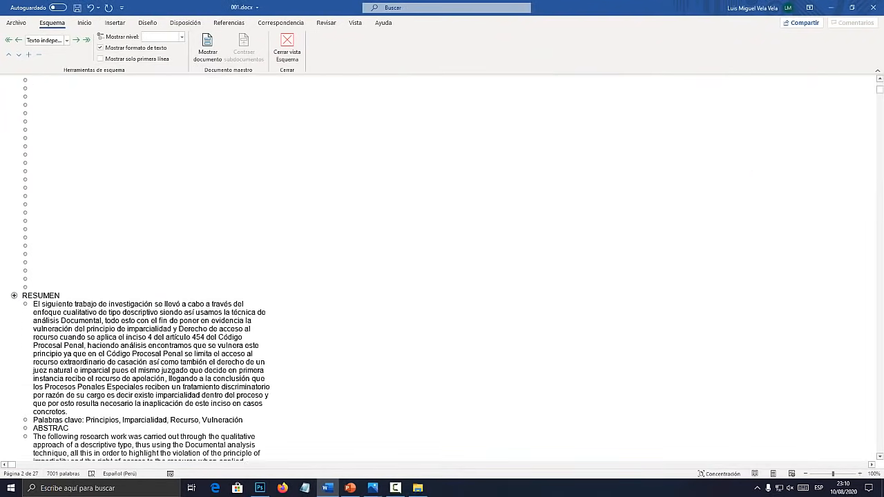
{"action": "scroll", "coordinate": [442, 276], "scroll_direction": "up", "scroll_amount": 7}
{"action": "scroll", "coordinate": [442, 276], "scroll_direction": "down", "scroll_amount": 6}
{"action": "scroll", "coordinate": [442, 276], "scroll_direction": "up", "scroll_amount": 6}
{"action": "scroll", "coordinate": [442, 277], "scroll_direction": "down", "scroll_amount": 5}
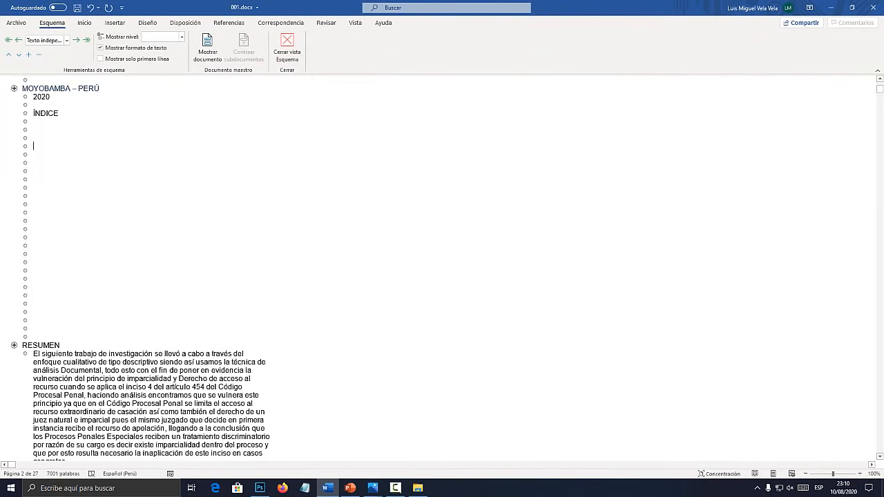
{"action": "left_click", "coordinate": [33, 138]}
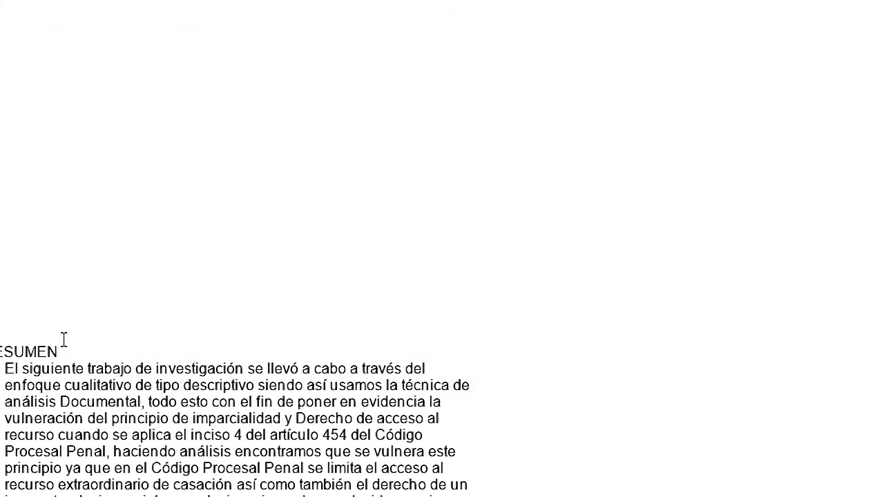
{"action": "double_click", "coordinate": [89, 226]}
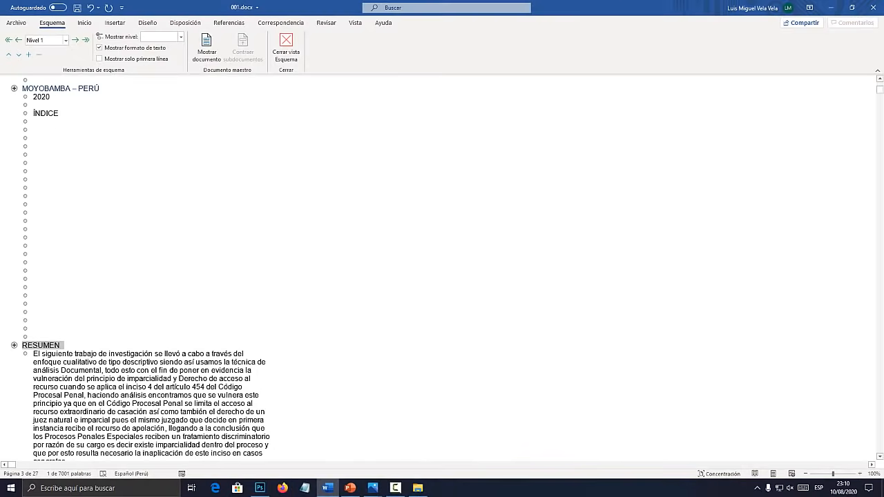
{"action": "scroll", "coordinate": [442, 269], "scroll_direction": "down", "scroll_amount": 1}
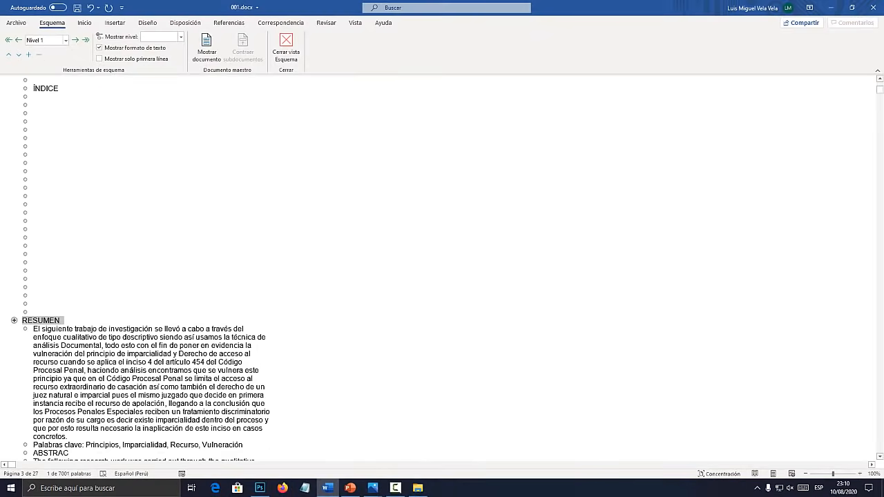
{"action": "left_click", "coordinate": [66, 41]}
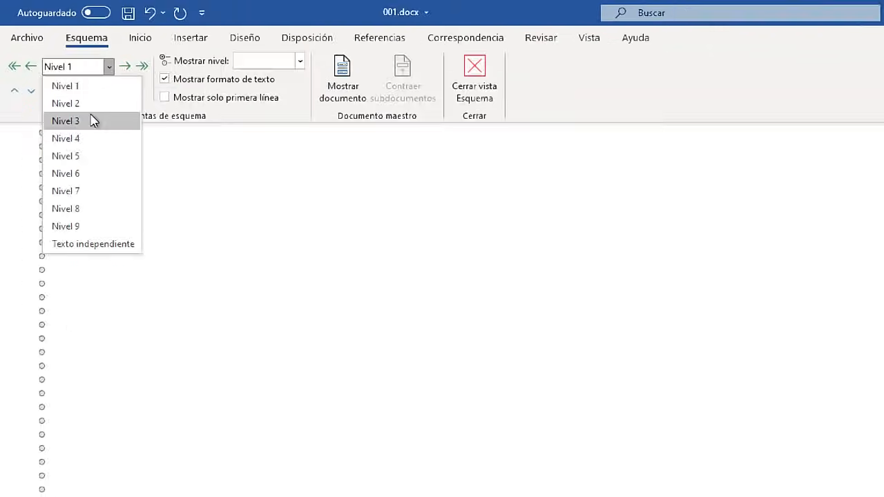
{"action": "left_click", "coordinate": [66, 121]}
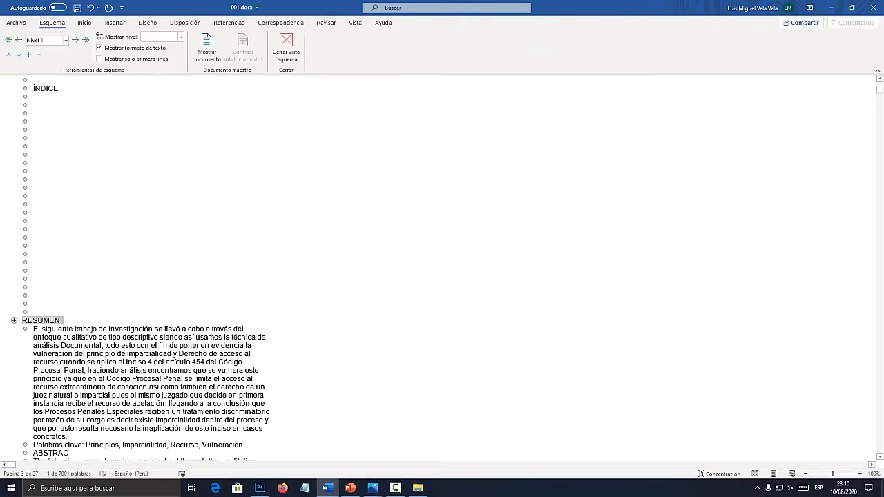
Find the RESUMEN heading from the start of the document and assign it outline level Nivel 1.
{"action": "key", "text": "ctrl+Home"}
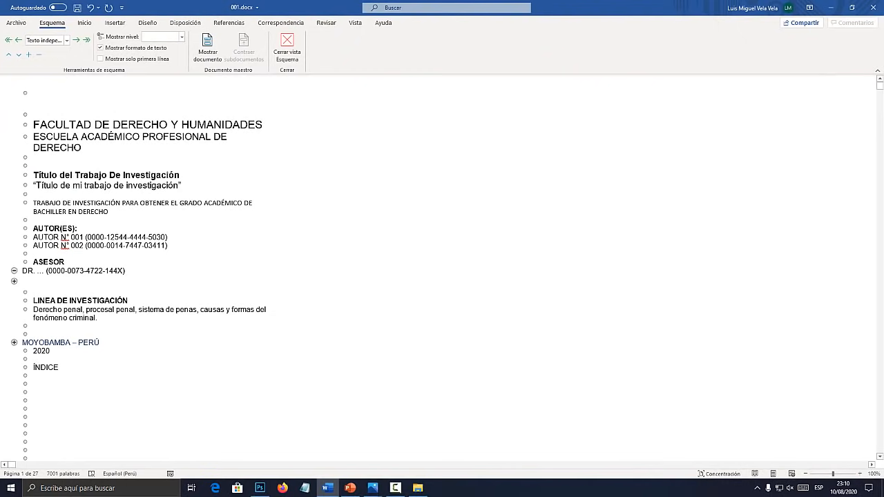
{"action": "scroll", "coordinate": [138, 270], "scroll_direction": "down", "scroll_amount": 10}
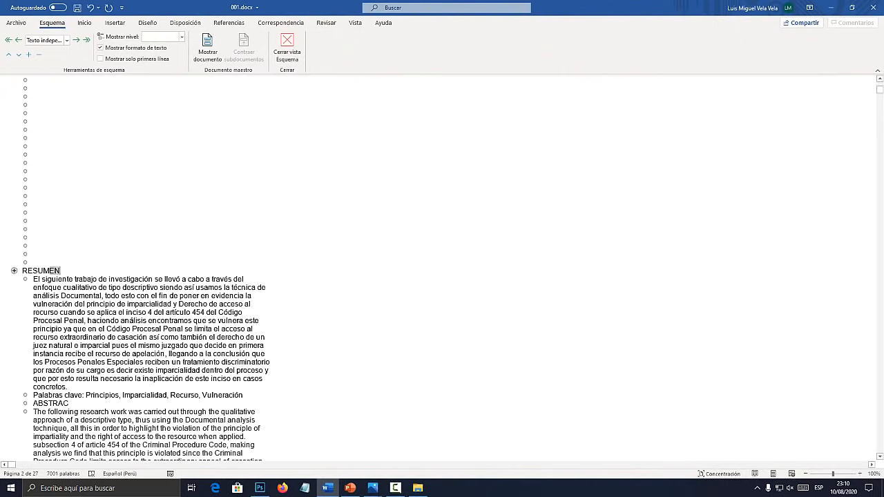
{"action": "left_click_drag", "start_coordinate": [61, 271], "coordinate": [22, 271]}
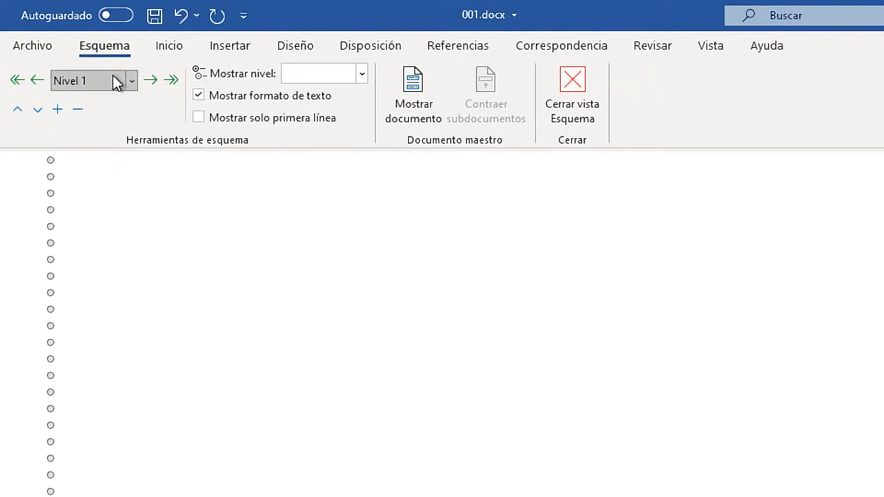
{"action": "left_click", "coordinate": [131, 81]}
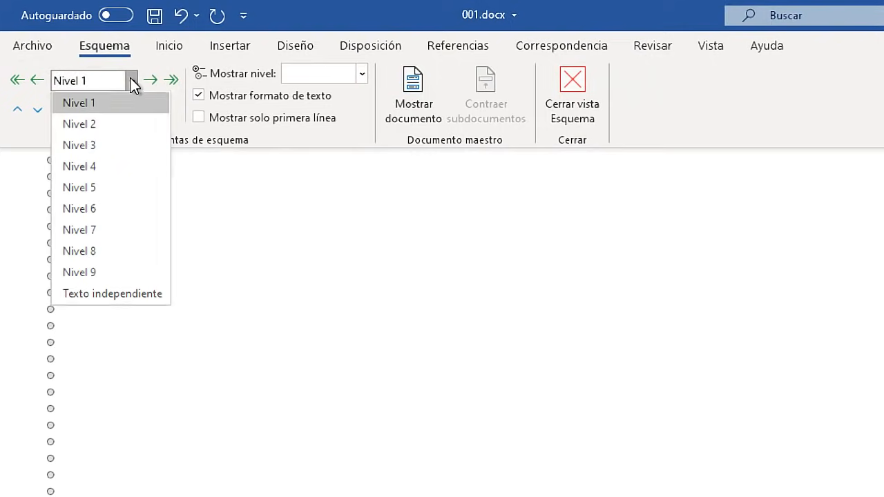
{"action": "left_click", "coordinate": [94, 104]}
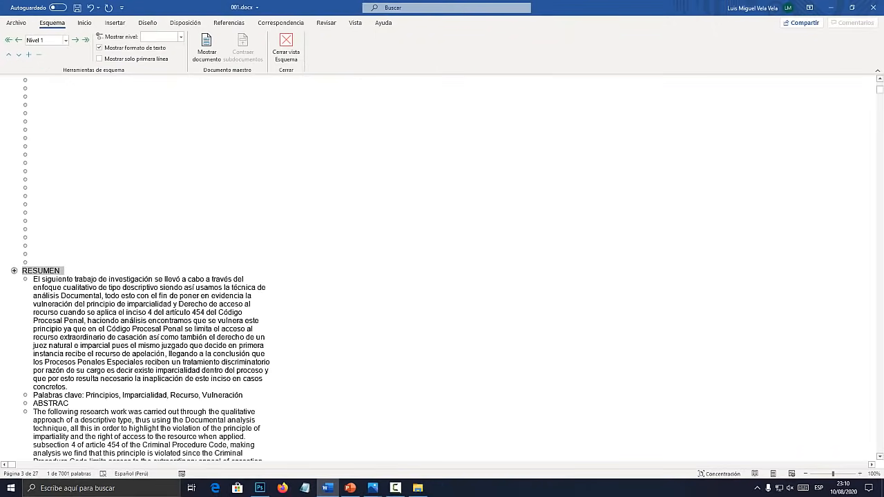
Assign outline level Nivel 1 to the INTRODUCCIÓN heading.
{"action": "scroll", "coordinate": [141, 339], "scroll_direction": "down", "scroll_amount": 2}
{"action": "scroll", "coordinate": [140, 339], "scroll_direction": "down", "scroll_amount": 3}
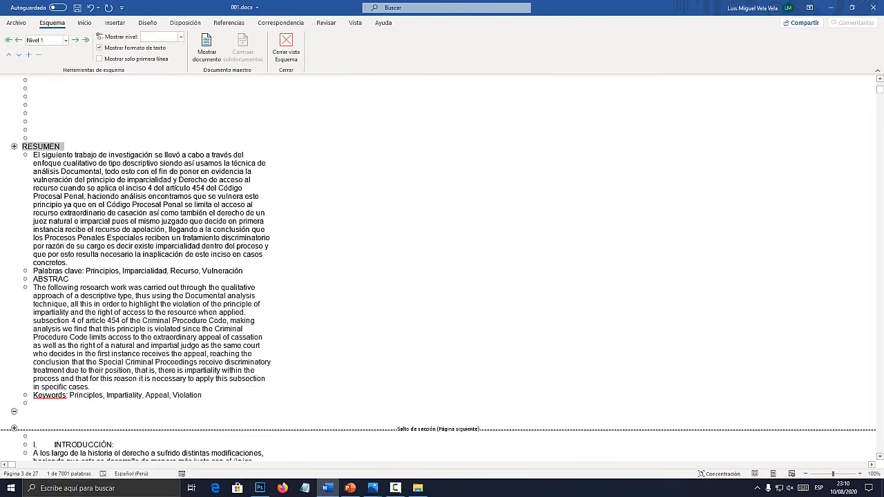
{"action": "scroll", "coordinate": [141, 340], "scroll_direction": "down", "scroll_amount": 9}
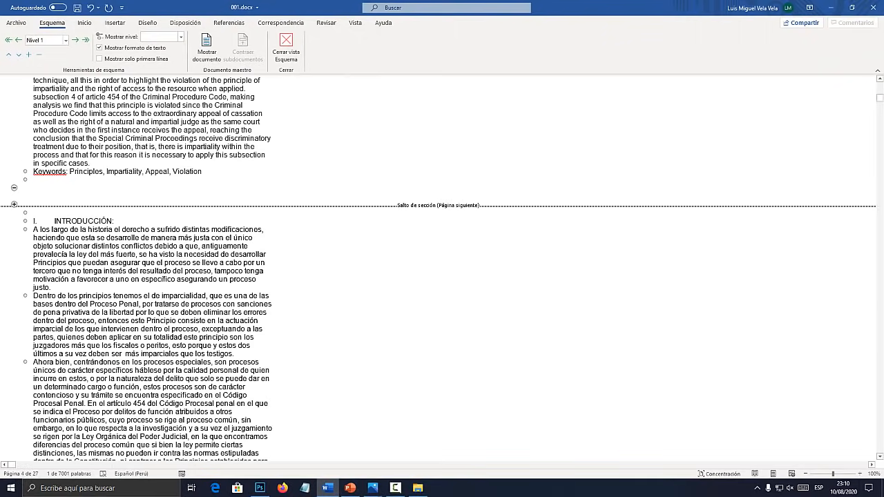
{"action": "left_click_drag", "start_coordinate": [117, 222], "coordinate": [55, 221]}
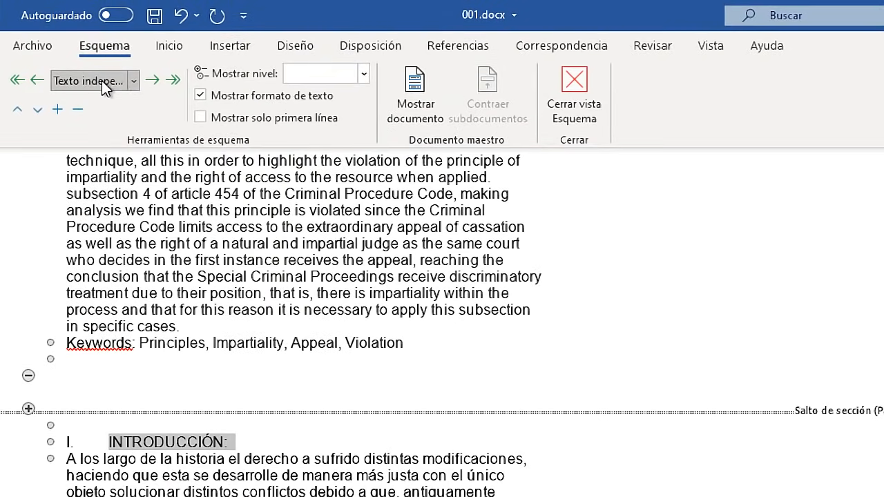
{"action": "left_click", "coordinate": [67, 41]}
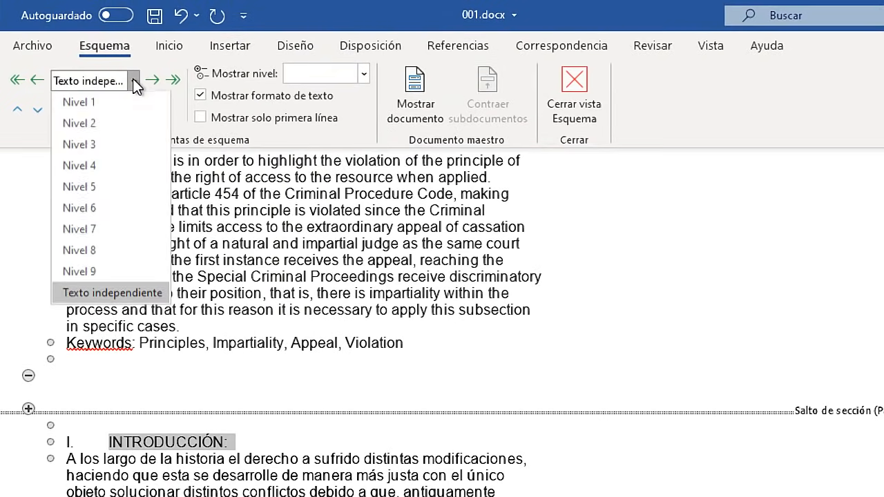
{"action": "left_click", "coordinate": [89, 112]}
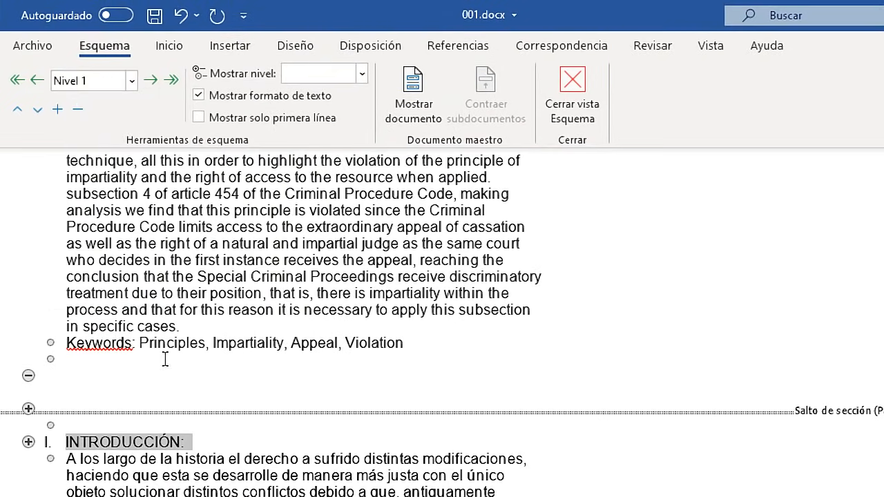
Collapse the INTRODUCCIÓN section down to its heading and expand its text again.
{"action": "scroll", "coordinate": [166, 357], "scroll_direction": "down", "scroll_amount": 3}
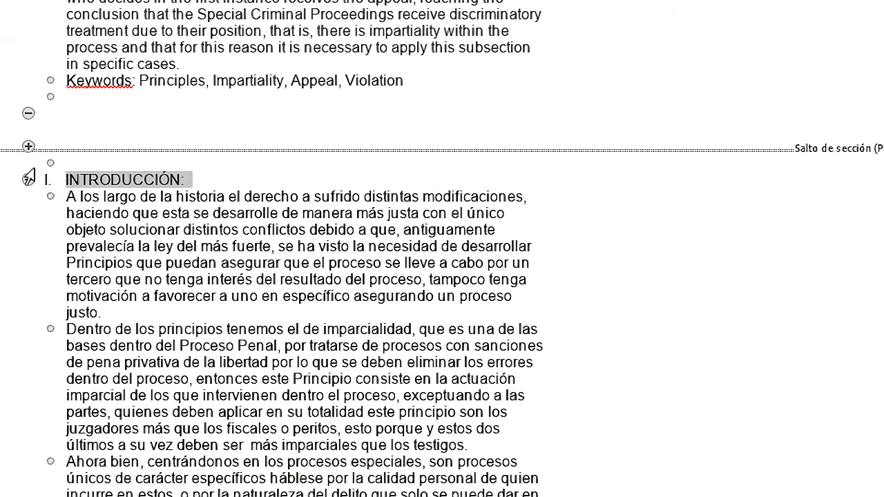
{"action": "left_click", "coordinate": [28, 178]}
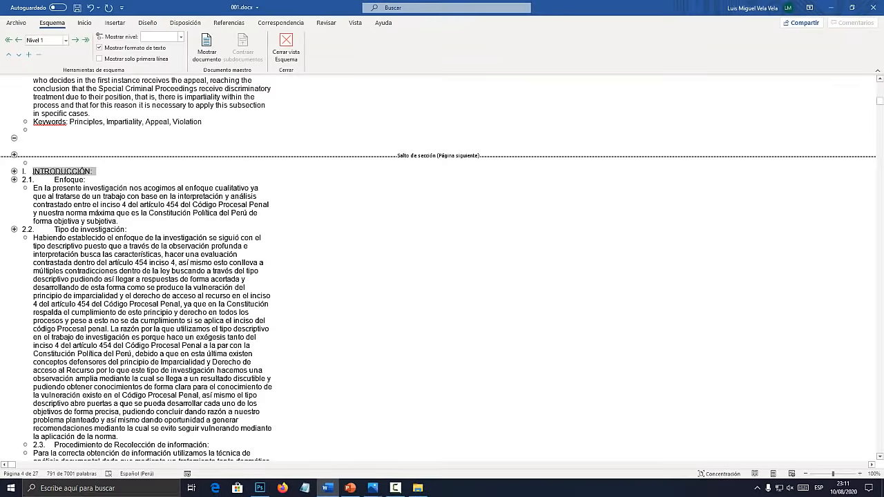
{"action": "double_click", "coordinate": [14, 171]}
{"action": "scroll", "coordinate": [152, 269], "scroll_direction": "down", "scroll_amount": 20}
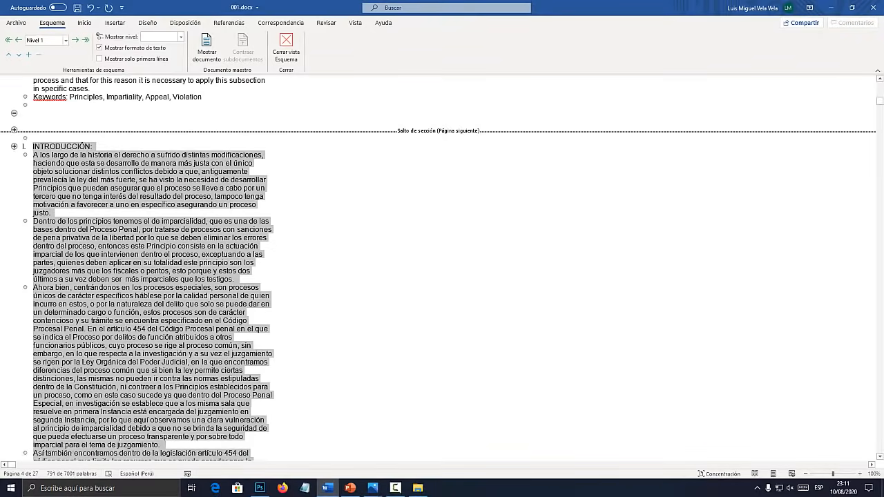
{"action": "scroll", "coordinate": [152, 270], "scroll_direction": "up", "scroll_amount": 20}
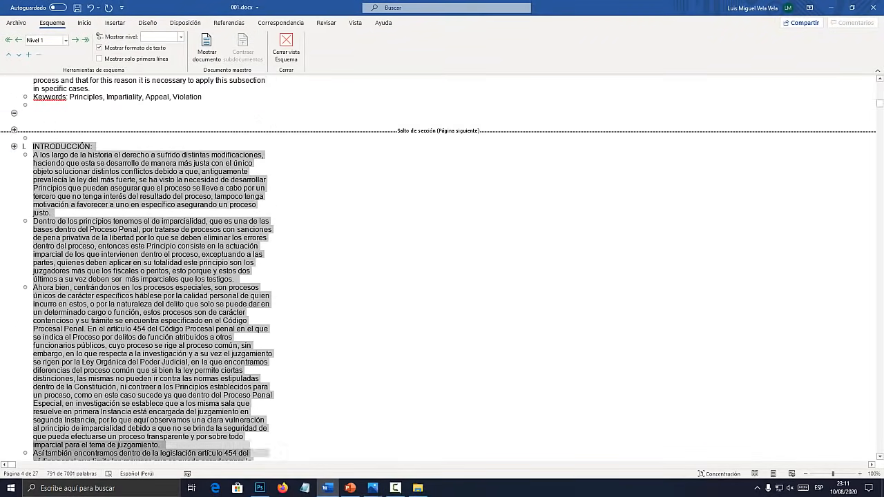
Assign outline level Nivel 1 to the METODOLOGÍA heading that follows the introduction text.
{"action": "scroll", "coordinate": [152, 270], "scroll_direction": "down", "scroll_amount": 18}
{"action": "left_click", "coordinate": [71, 339]}
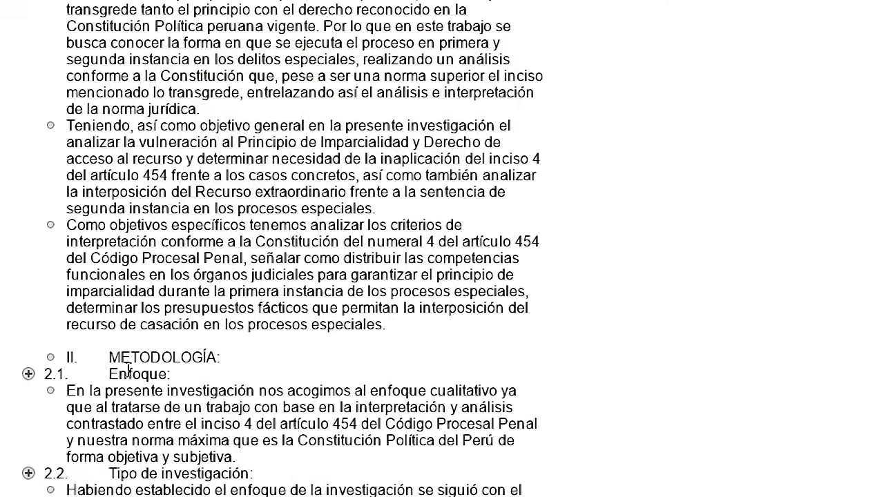
{"action": "left_click_drag", "start_coordinate": [147, 335], "coordinate": [53, 339]}
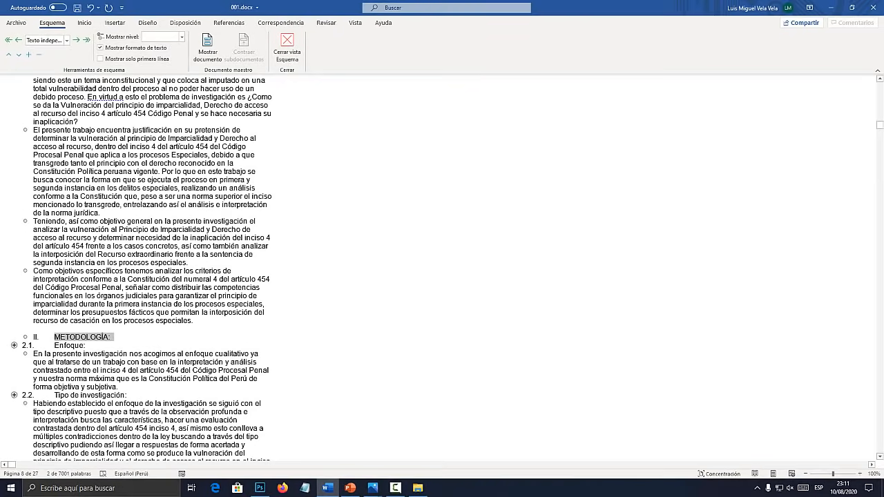
{"action": "left_click", "coordinate": [66, 40]}
{"action": "left_click", "coordinate": [39, 52]}
Collapse the INTRODUCCIÓN section and review the headings METODOLOGÍA, Enfoque and Tipo de investigación below it.
{"action": "scroll", "coordinate": [442, 269], "scroll_direction": "up", "scroll_amount": 15}
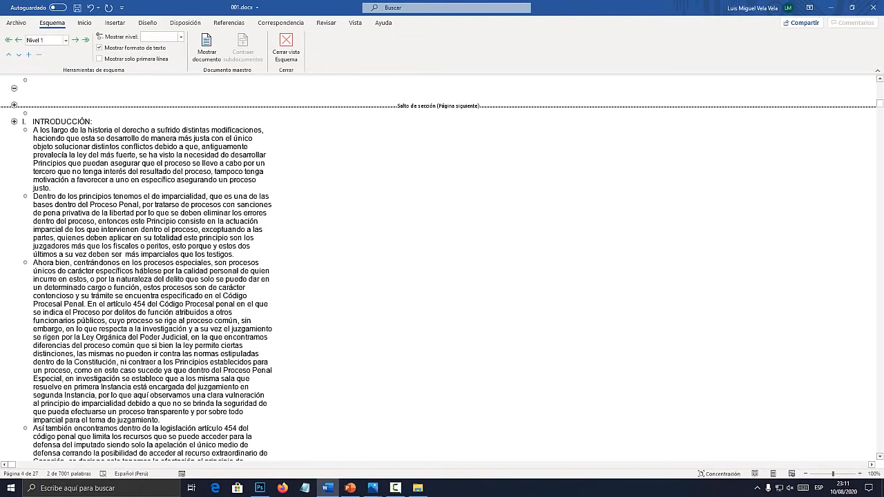
{"action": "double_click", "coordinate": [14, 122]}
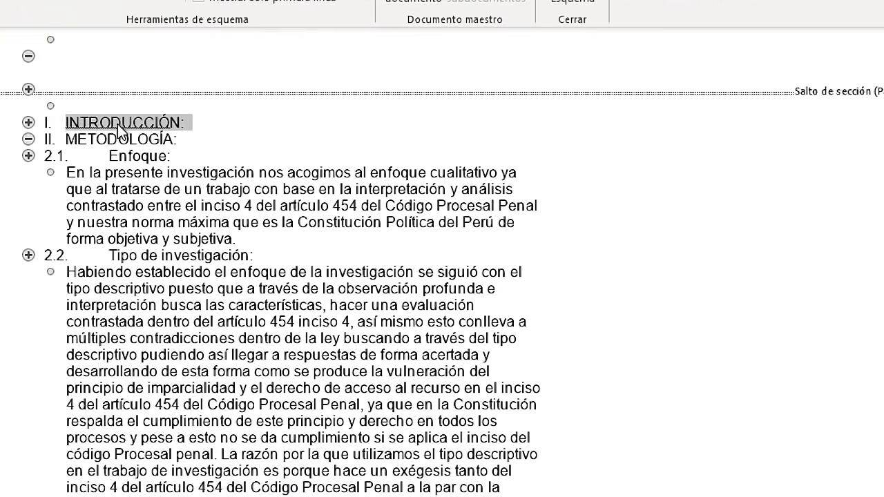
{"action": "left_click", "coordinate": [118, 125]}
{"action": "left_click", "coordinate": [80, 138]}
{"action": "double_click", "coordinate": [135, 138]}
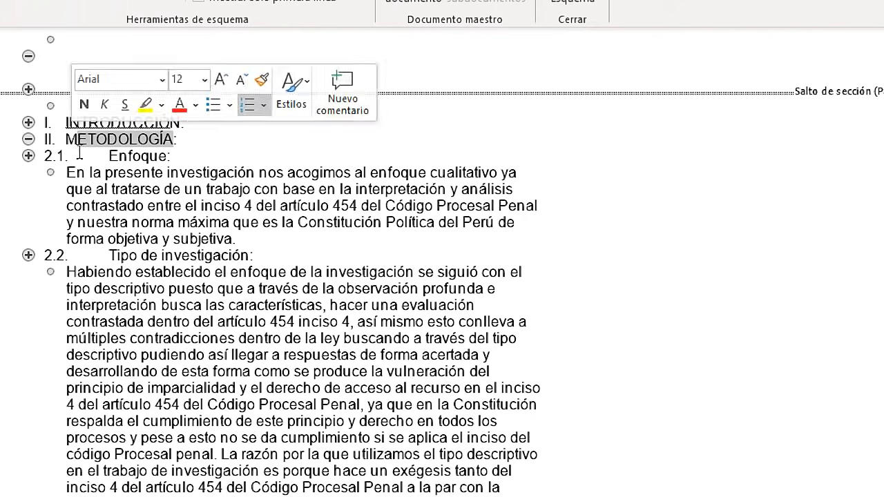
{"action": "left_click_drag", "start_coordinate": [174, 156], "coordinate": [108, 163]}
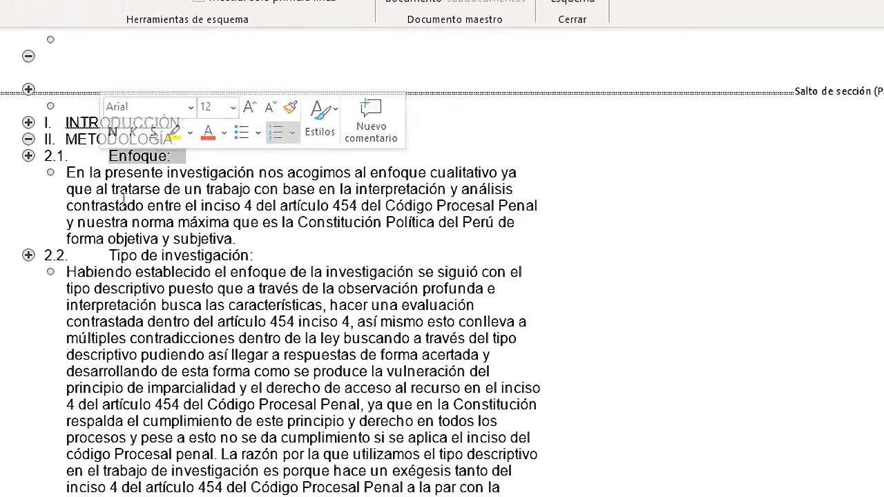
{"action": "left_click_drag", "start_coordinate": [264, 257], "coordinate": [112, 255]}
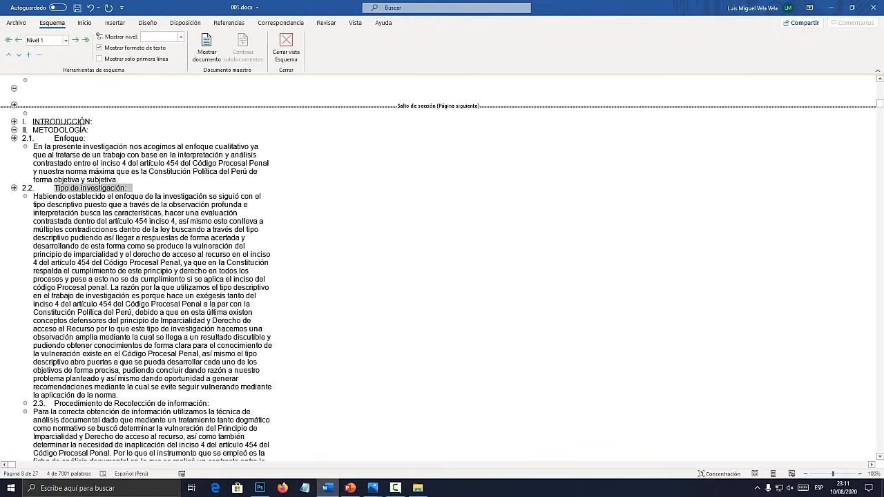
Assign outline level Nivel 2 to the headings 2.1 Enfoque and 2.2 Tipo de investigación.
{"action": "left_click_drag", "start_coordinate": [89, 139], "coordinate": [47, 139]}
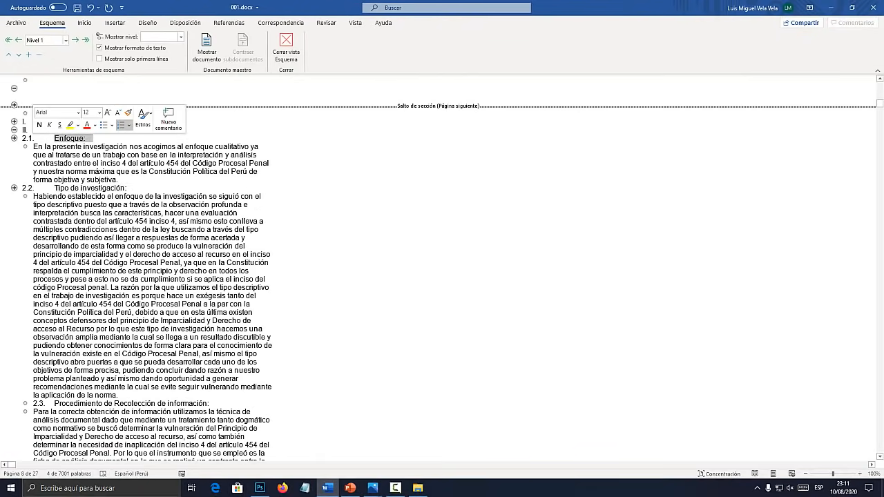
{"action": "left_click", "coordinate": [66, 40]}
{"action": "left_click", "coordinate": [52, 63]}
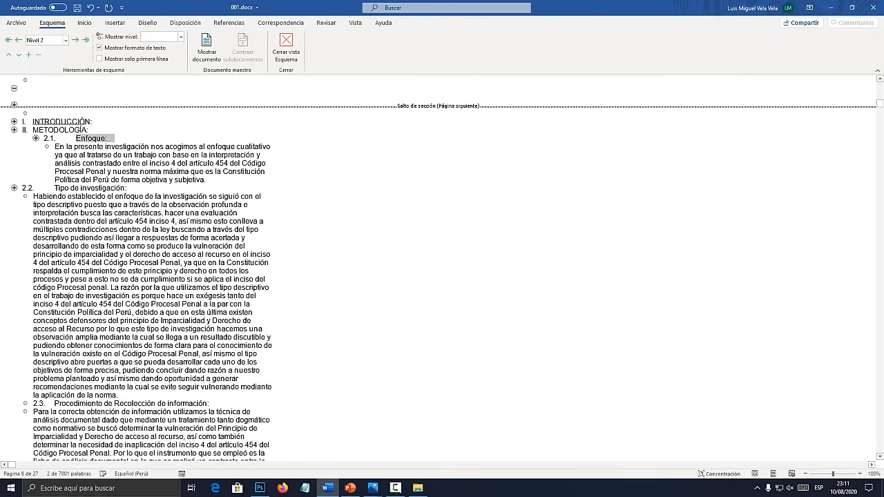
{"action": "left_click_drag", "start_coordinate": [131, 189], "coordinate": [54, 188]}
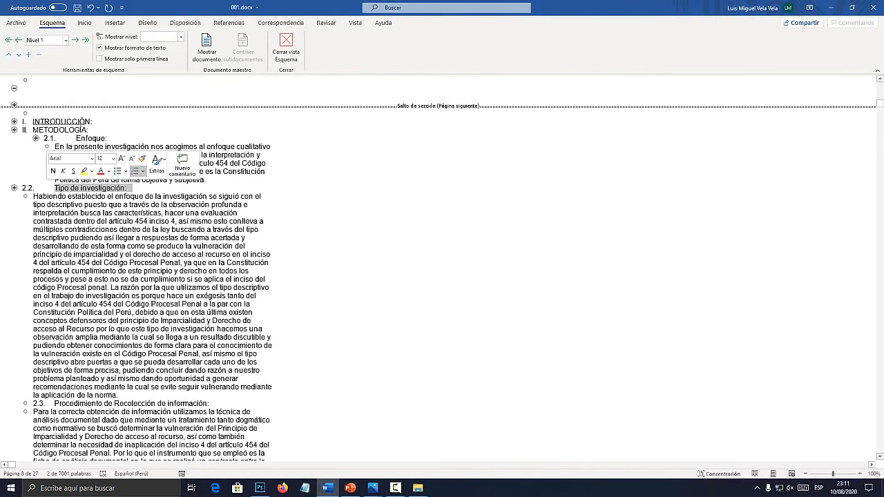
{"action": "left_click", "coordinate": [65, 41]}
{"action": "left_click", "coordinate": [51, 63]}
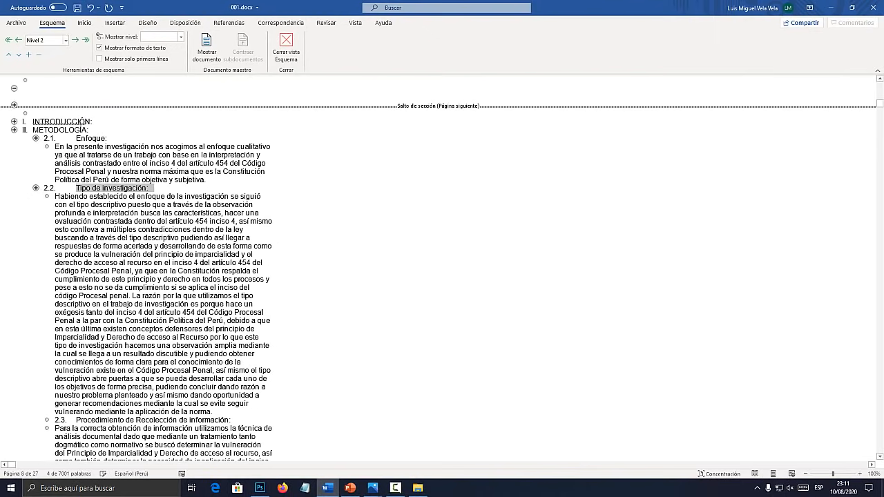
Assign outline level Nivel 1 to the RESULTADOS Y DISCUSIÓN heading.
{"action": "scroll", "coordinate": [442, 270], "scroll_direction": "down", "scroll_amount": 15}
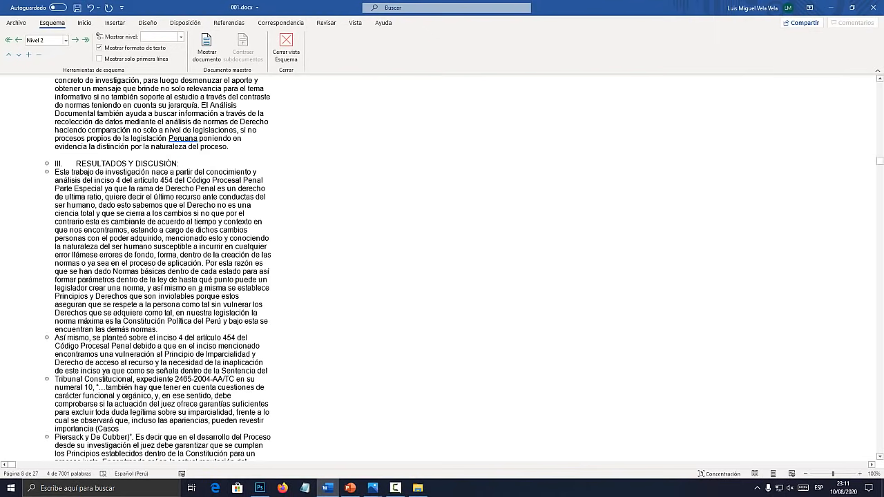
{"action": "scroll", "coordinate": [163, 270], "scroll_direction": "up", "scroll_amount": 3}
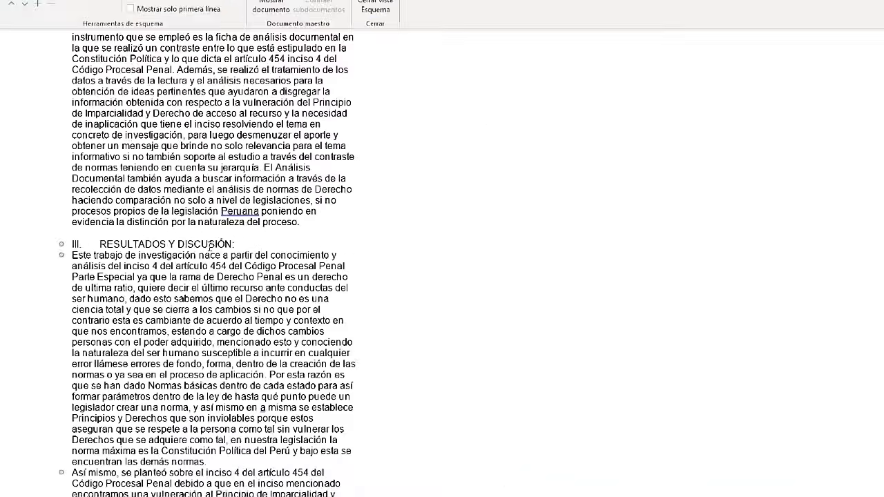
{"action": "triple_click", "coordinate": [210, 246]}
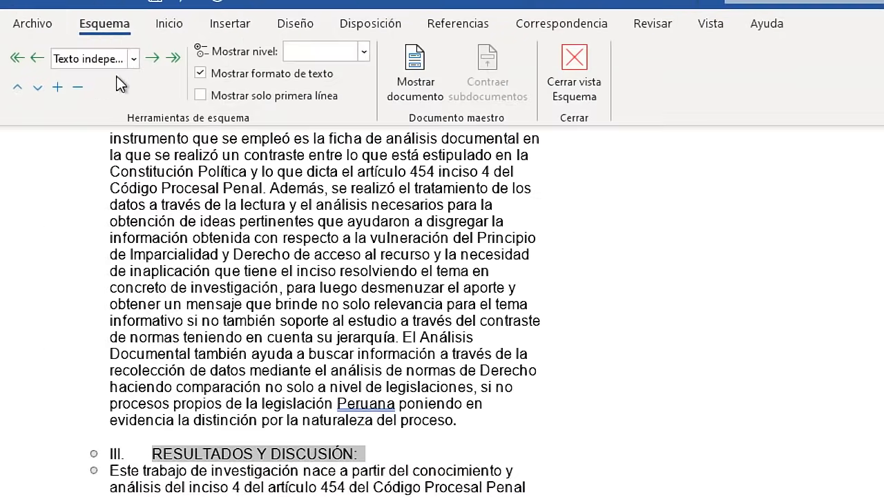
{"action": "left_click", "coordinate": [63, 41]}
{"action": "left_click", "coordinate": [100, 87]}
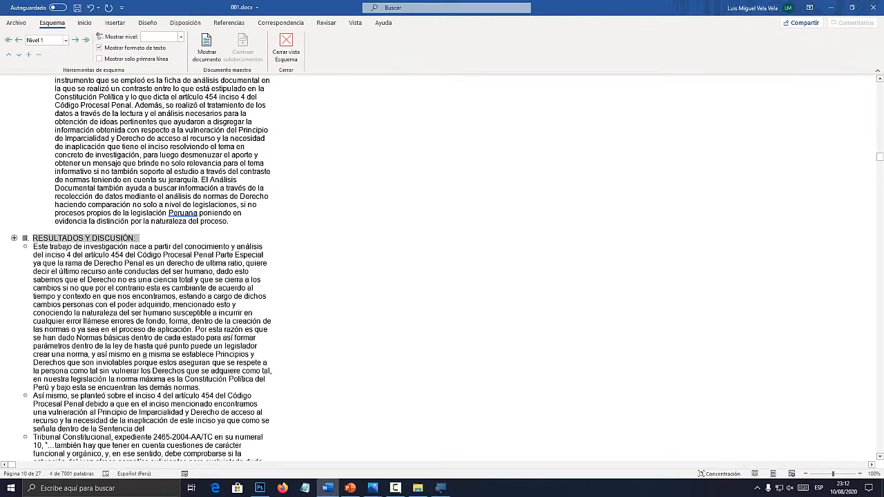
Find the CONCLUSIONES heading after the results chapter and assign it outline level Nivel 1.
{"action": "scroll", "coordinate": [204, 444], "scroll_direction": "down", "scroll_amount": 10}
{"action": "scroll", "coordinate": [152, 270], "scroll_direction": "down", "scroll_amount": 9}
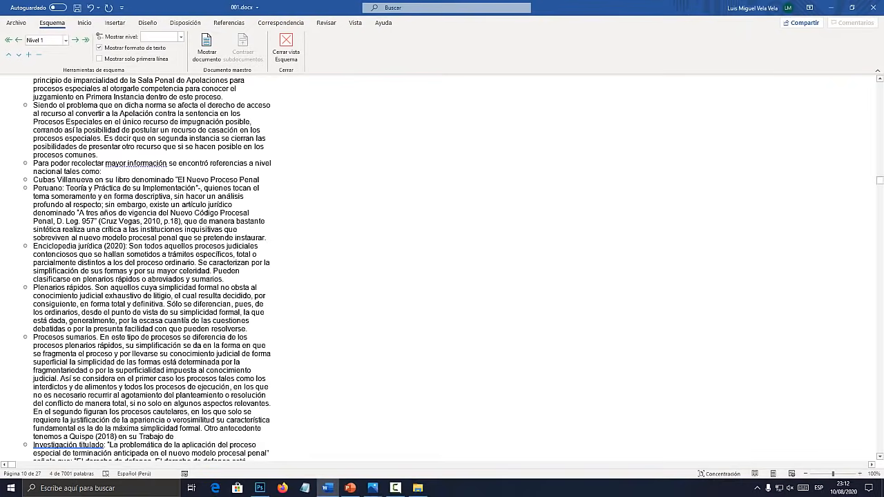
{"action": "scroll", "coordinate": [152, 269], "scroll_direction": "down", "scroll_amount": 10}
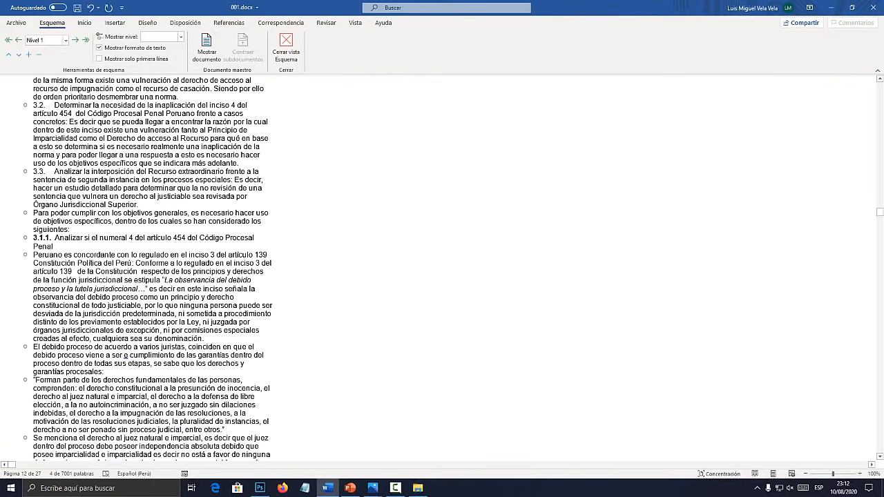
{"action": "scroll", "coordinate": [152, 269], "scroll_direction": "down", "scroll_amount": 20}
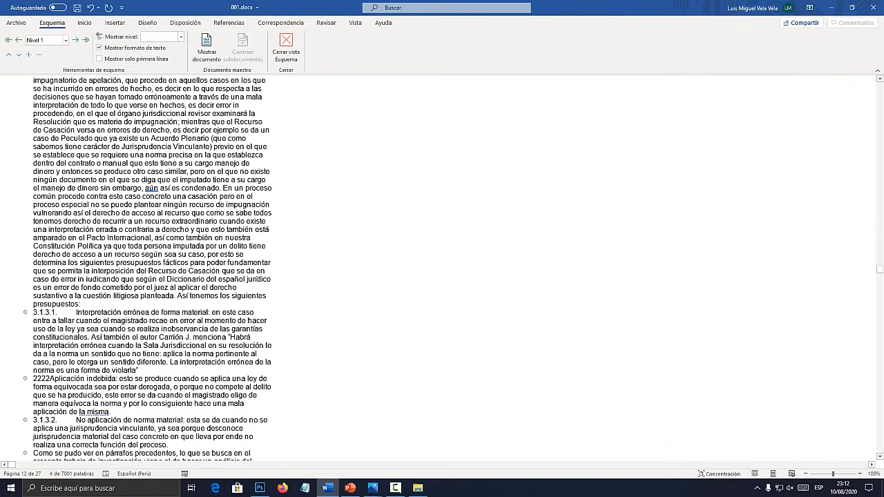
{"action": "scroll", "coordinate": [152, 269], "scroll_direction": "down", "scroll_amount": 20}
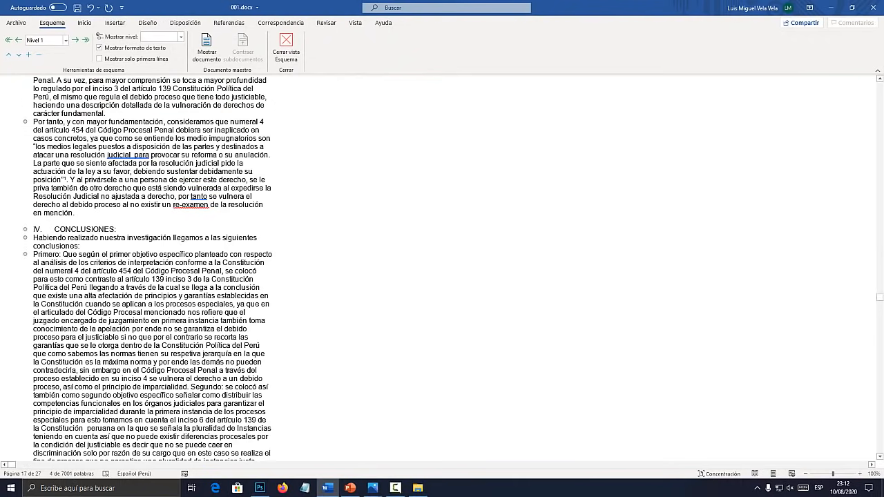
{"action": "left_click", "coordinate": [66, 40]}
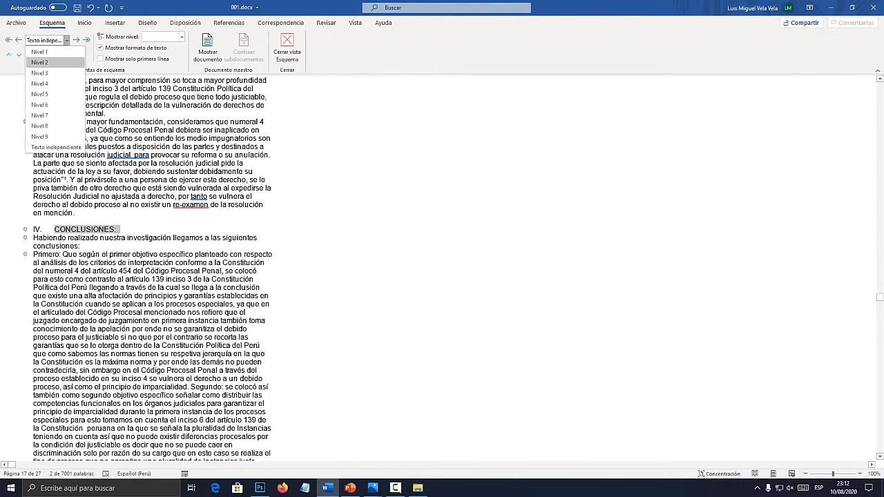
Assign outline level Nivel 1 to the RECOMENDACIONES heading.
{"action": "scroll", "coordinate": [152, 269], "scroll_direction": "down", "scroll_amount": 20}
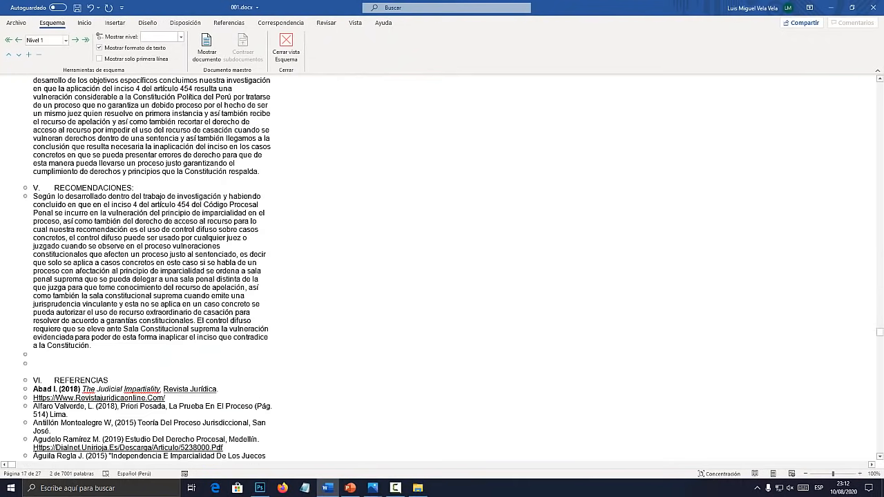
{"action": "triple_click", "coordinate": [124, 207]}
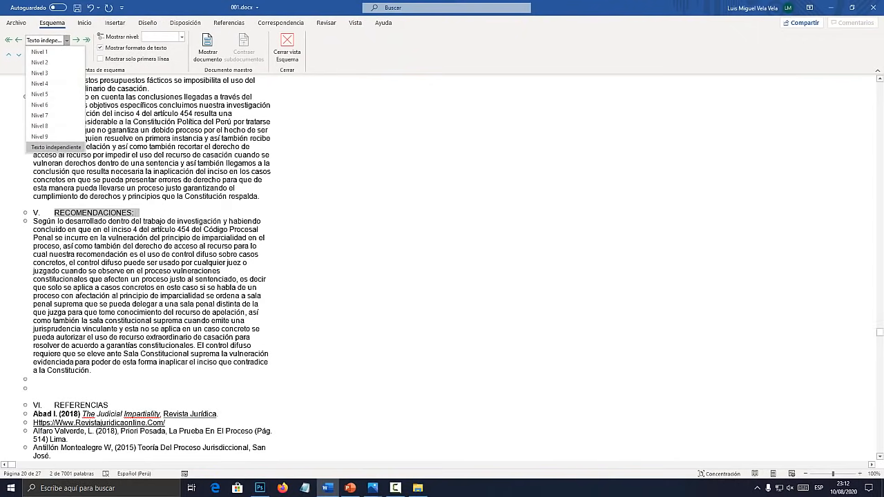
{"action": "left_click", "coordinate": [39, 52]}
Assign outline level Nivel 1 to the REFERENCIAS heading and to the ANEXOS heading after the reference list.
{"action": "scroll", "coordinate": [152, 269], "scroll_direction": "down", "scroll_amount": 20}
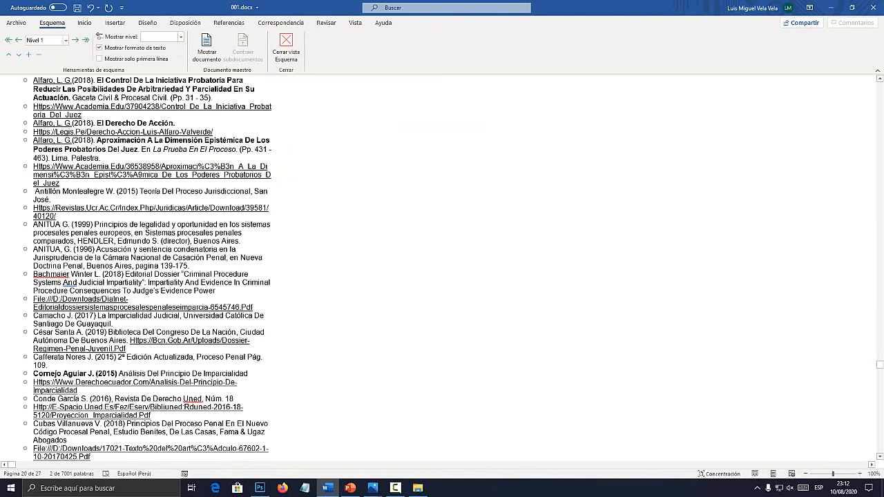
{"action": "scroll", "coordinate": [152, 270], "scroll_direction": "up", "scroll_amount": 15}
{"action": "triple_click", "coordinate": [81, 231]}
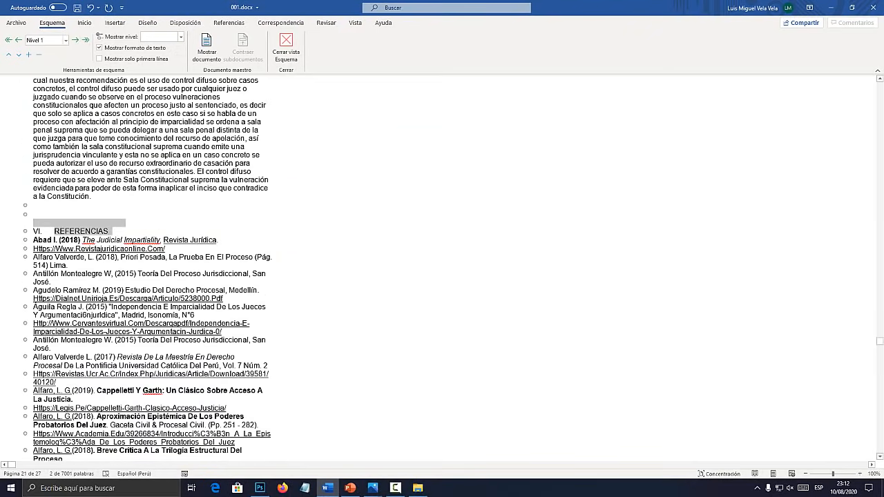
{"action": "left_click", "coordinate": [66, 40]}
{"action": "left_click", "coordinate": [39, 50]}
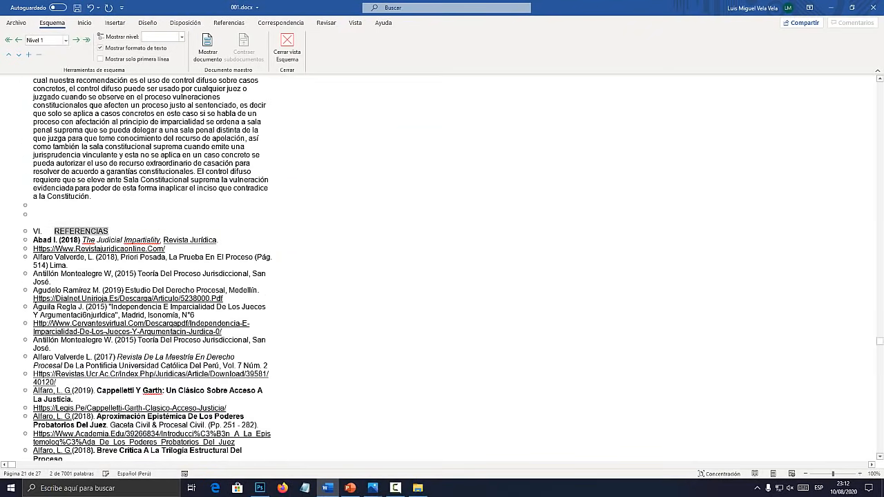
{"action": "scroll", "coordinate": [152, 269], "scroll_direction": "down", "scroll_amount": 15}
{"action": "scroll", "coordinate": [207, 269], "scroll_direction": "down", "scroll_amount": 12}
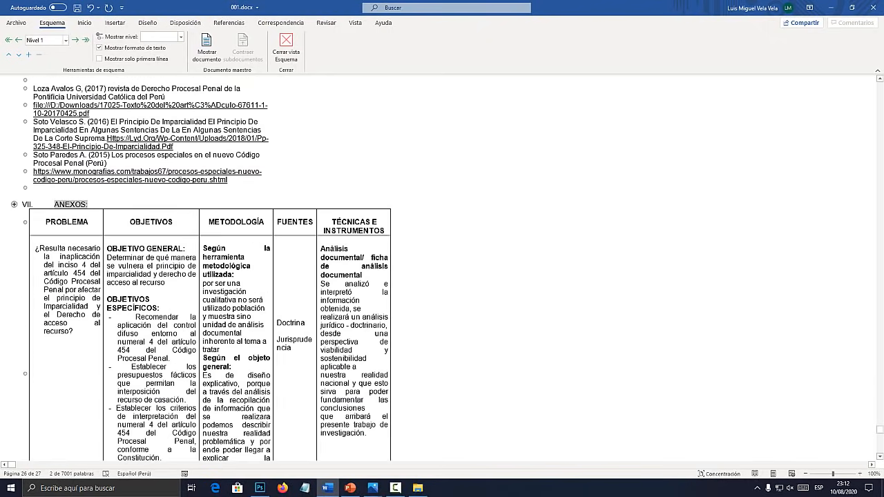
Reapply outline level Nivel 1 to the ANEXOS heading and check the reference list above it for remaining headings.
{"action": "left_click", "coordinate": [66, 40]}
{"action": "left_click", "coordinate": [40, 50]}
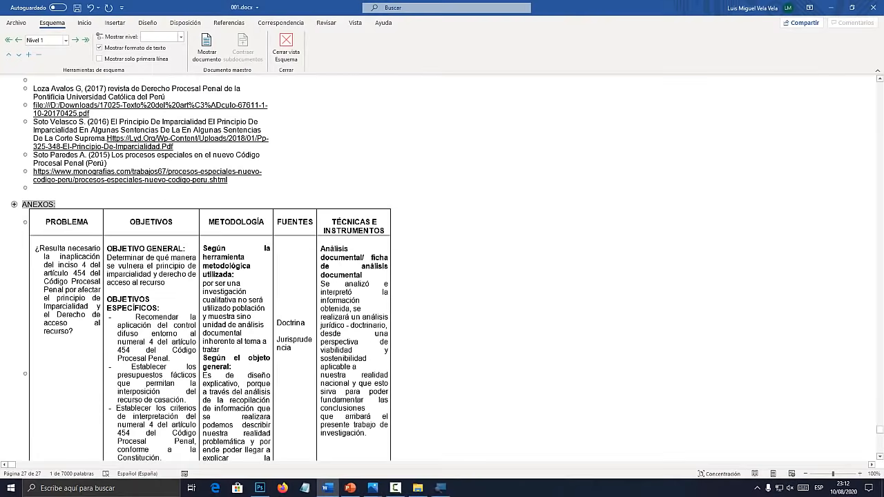
{"action": "scroll", "coordinate": [207, 276], "scroll_direction": "up", "scroll_amount": 9}
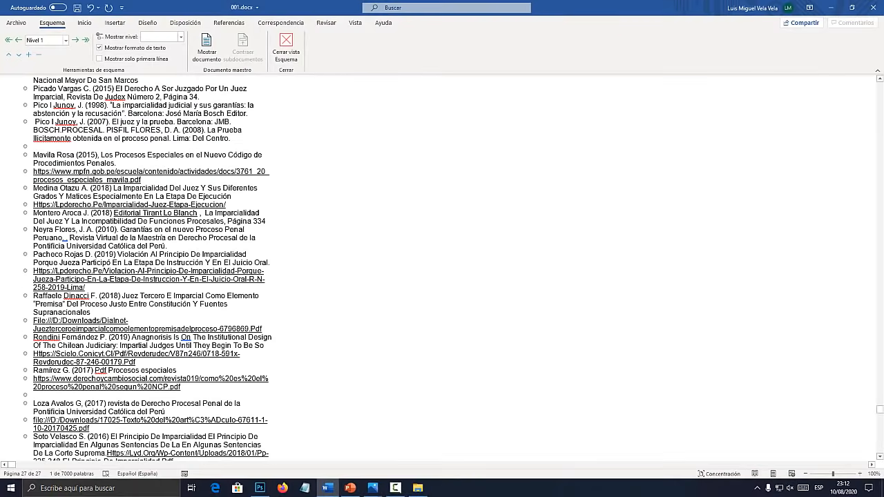
{"action": "scroll", "coordinate": [207, 276], "scroll_direction": "down", "scroll_amount": 5}
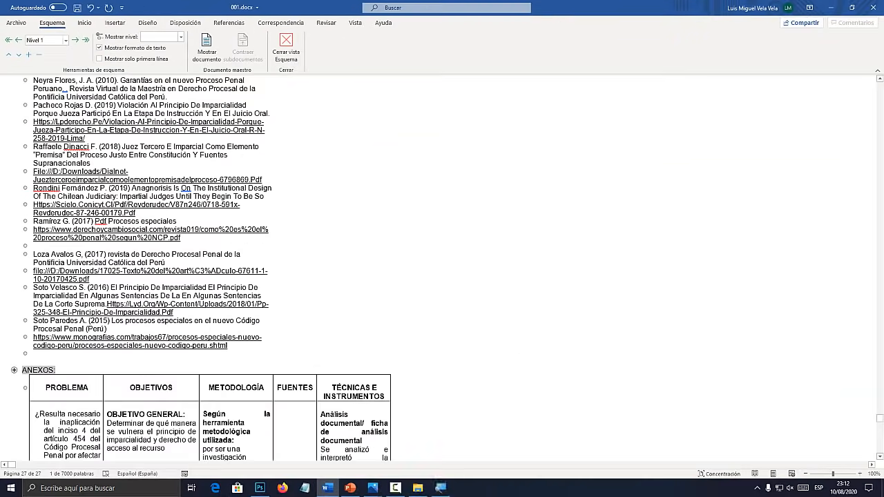
{"action": "scroll", "coordinate": [152, 269], "scroll_direction": "up", "scroll_amount": 15}
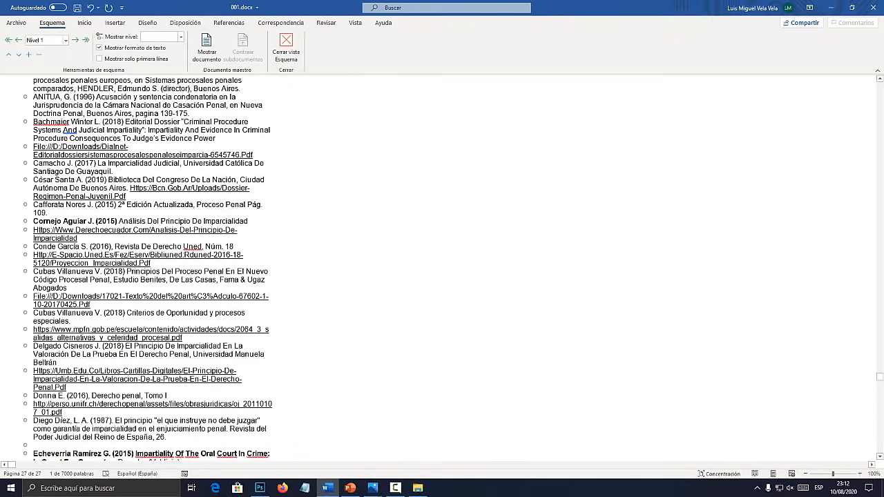
{"action": "scroll", "coordinate": [152, 269], "scroll_direction": "up", "scroll_amount": 8}
{"action": "scroll", "coordinate": [152, 269], "scroll_direction": "down", "scroll_amount": 12}
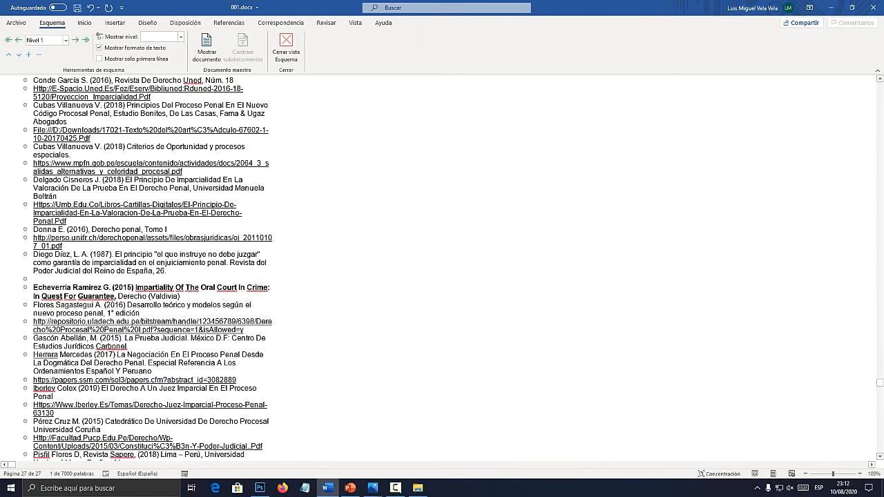
{"action": "scroll", "coordinate": [152, 269], "scroll_direction": "down", "scroll_amount": 20}
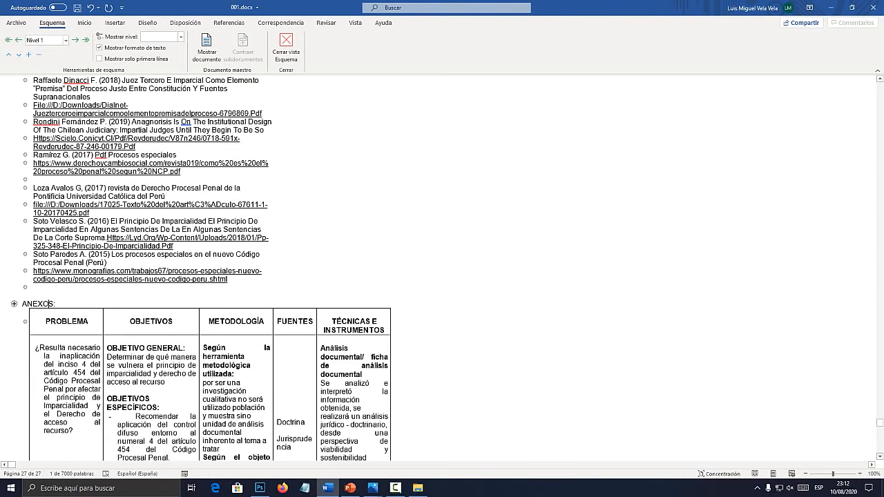
Check the outline levels available for the ANEXOS heading and close the Outline view.
{"action": "triple_click", "coordinate": [49, 303]}
{"action": "left_click", "coordinate": [65, 40]}
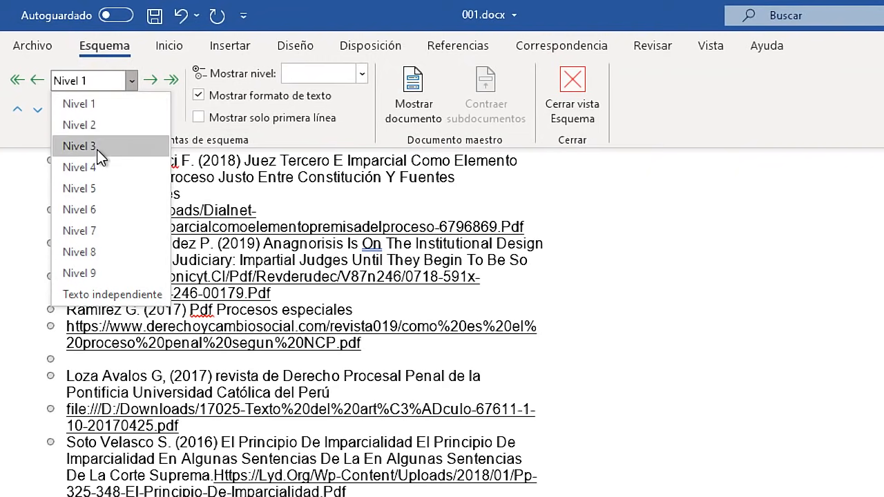
{"action": "key", "text": "Escape"}
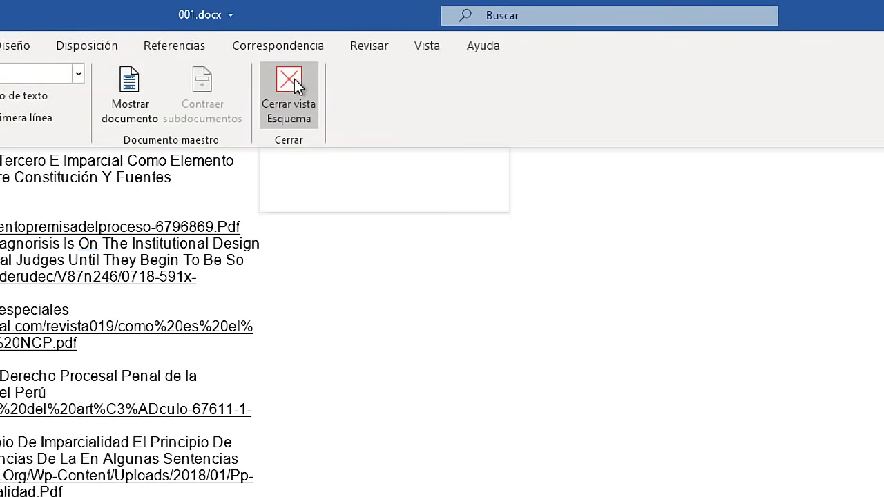
{"action": "left_click", "coordinate": [294, 81]}
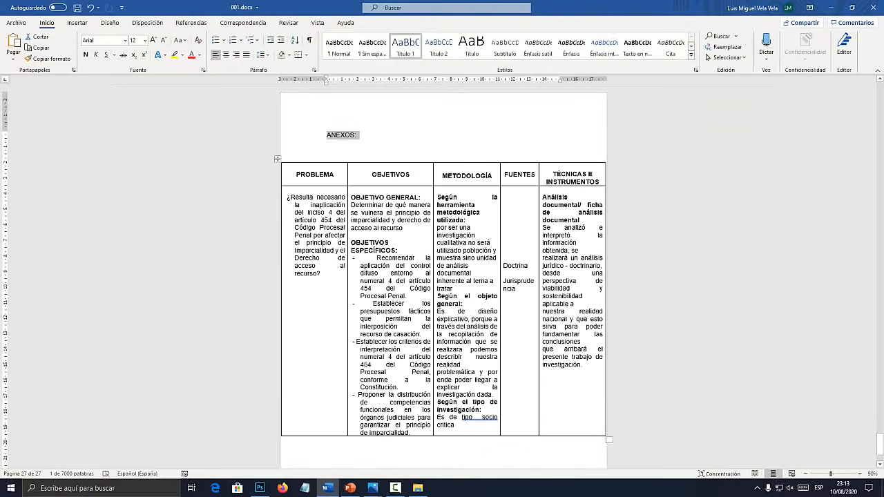
Delete the ÍNDICE title on page 2, after the cover page, leaving the page empty for the table of contents.
{"action": "key", "text": "ctrl+Home"}
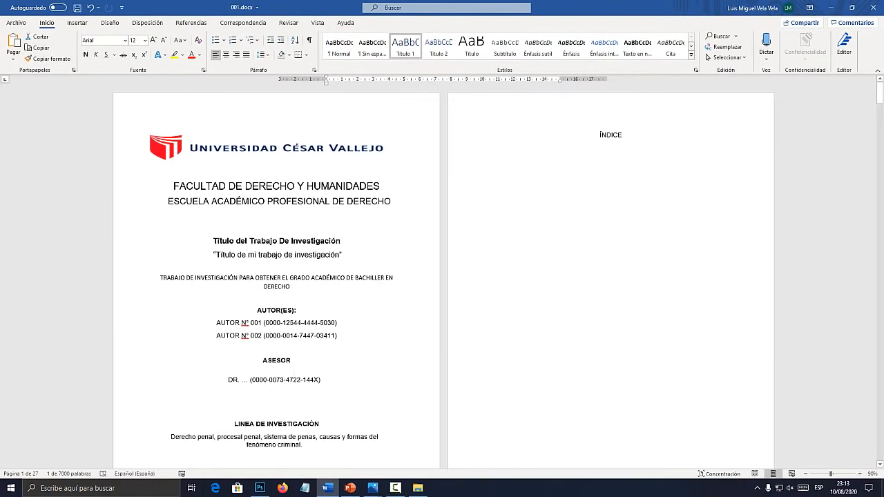
{"action": "left_click", "coordinate": [495, 148]}
{"action": "scroll", "coordinate": [495, 148], "scroll_direction": "down", "scroll_amount": 7}
{"action": "scroll", "coordinate": [494, 148], "scroll_direction": "up", "scroll_amount": 7}
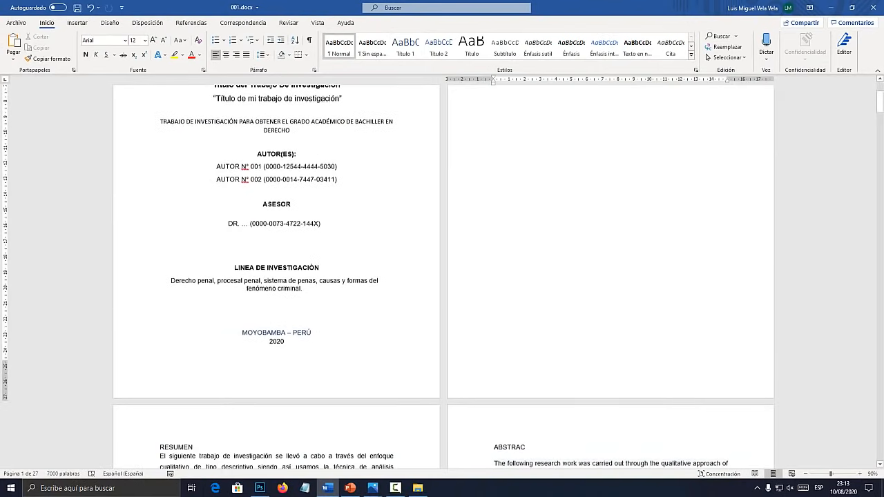
{"action": "left_click", "coordinate": [600, 135]}
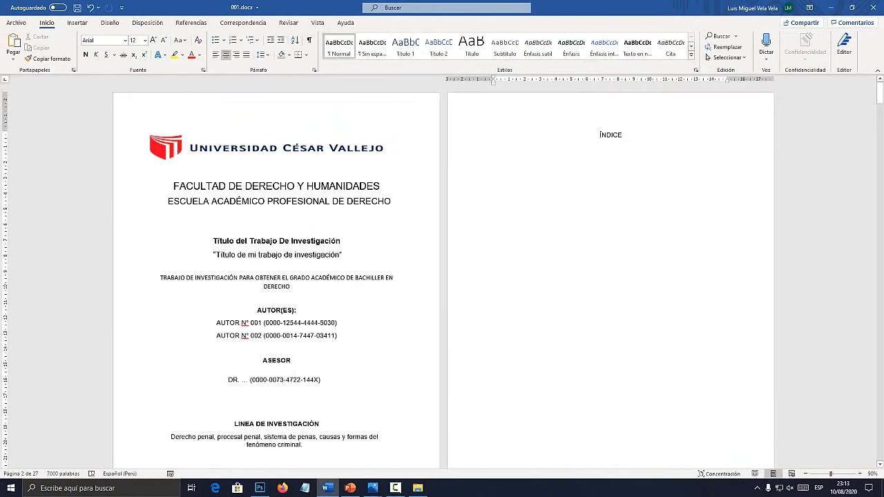
{"action": "double_click", "coordinate": [600, 135]}
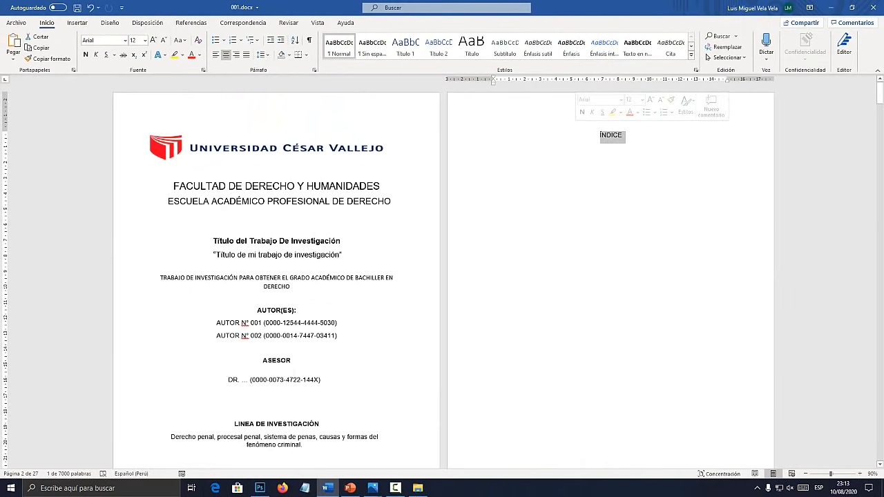
{"action": "key", "text": "BackSpace"}
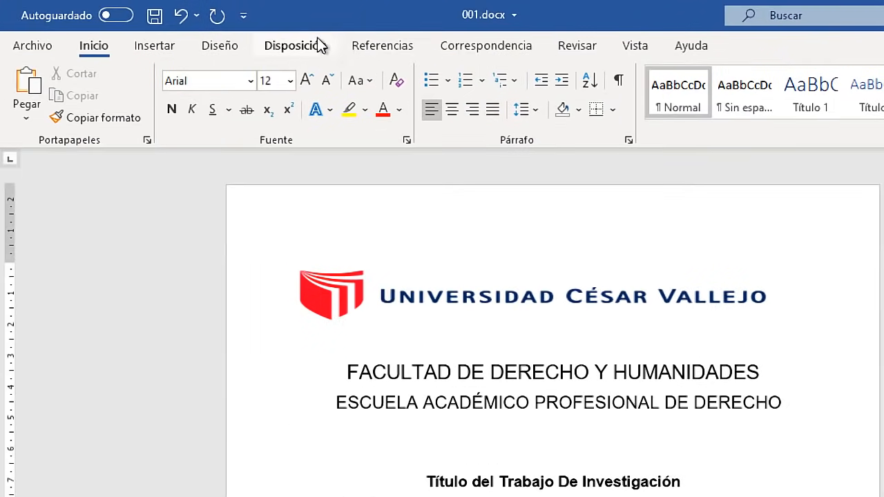
{"action": "left_click", "coordinate": [377, 49]}
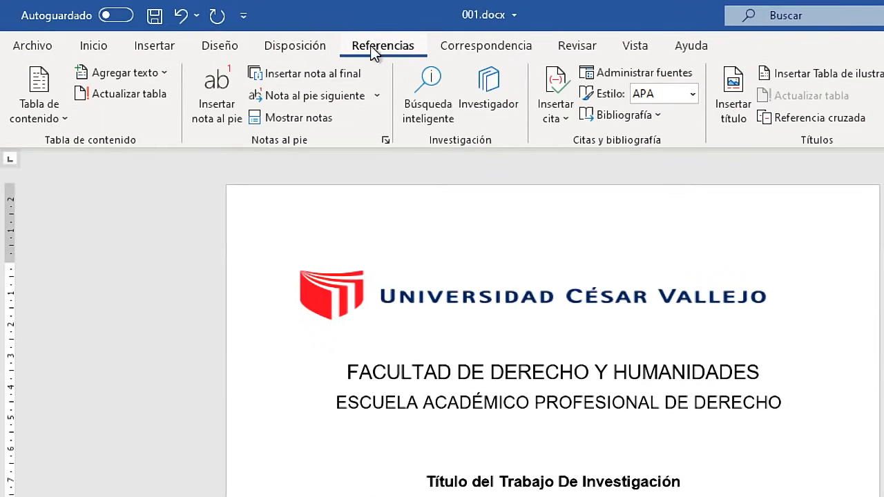
{"action": "left_click", "coordinate": [34, 109]}
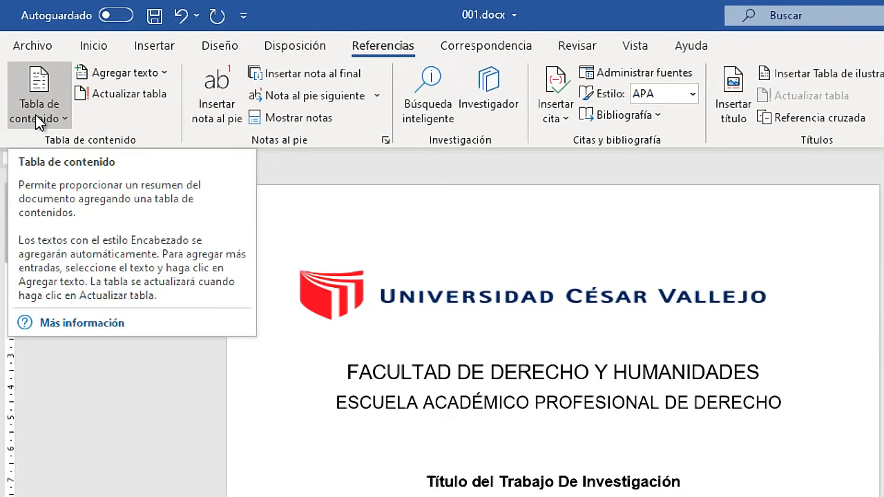
{"action": "left_click", "coordinate": [35, 115]}
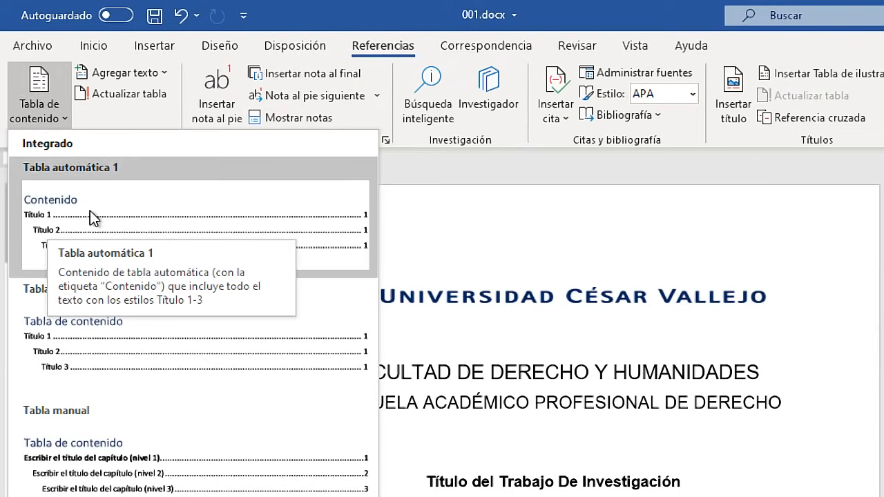
{"action": "left_click", "coordinate": [193, 168]}
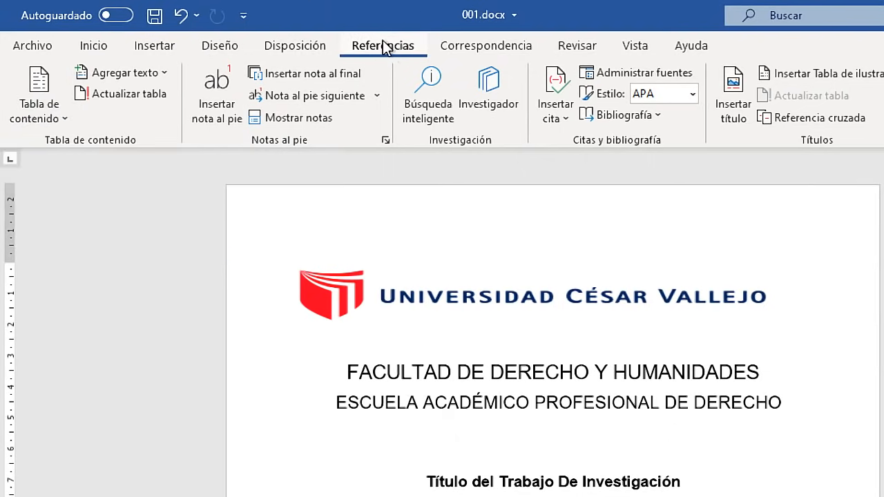
{"action": "left_click", "coordinate": [303, 47]}
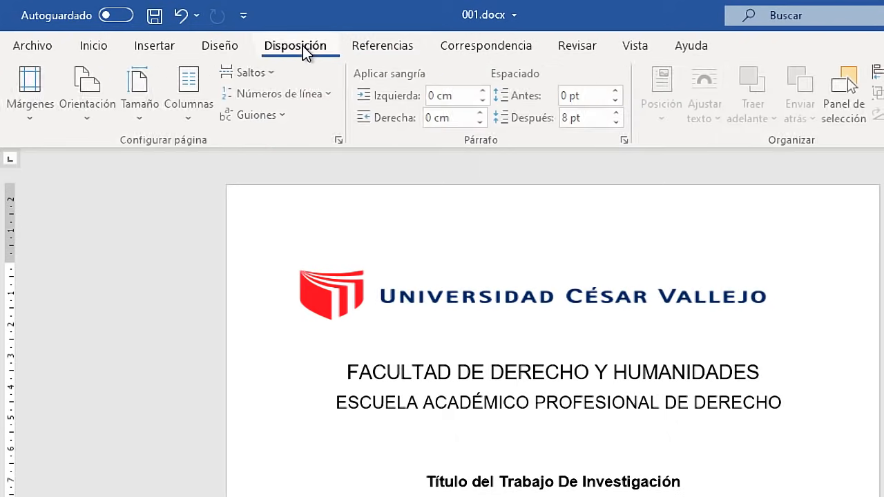
{"action": "scroll", "coordinate": [367, 44], "scroll_direction": "down", "scroll_amount": 1}
{"action": "scroll", "coordinate": [529, 50], "scroll_direction": "down", "scroll_amount": 1}
{"action": "scroll", "coordinate": [477, 51], "scroll_direction": "down", "scroll_amount": 1}
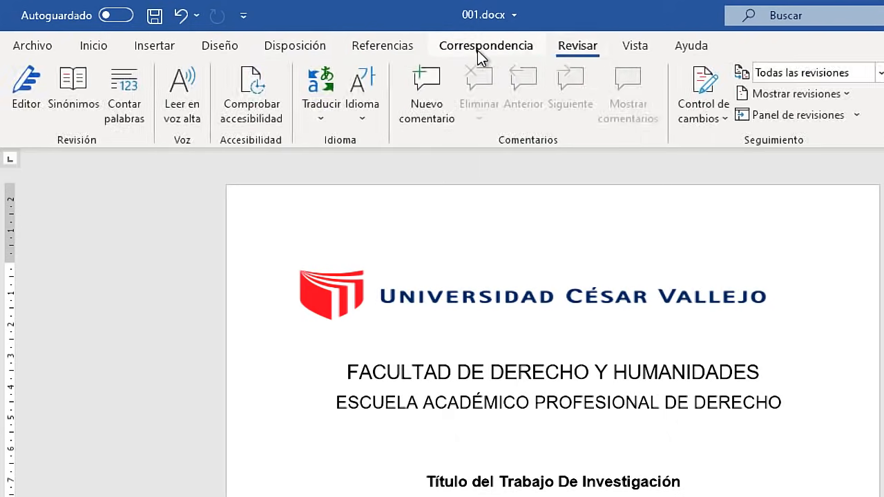
{"action": "scroll", "coordinate": [380, 48], "scroll_direction": "up", "scroll_amount": 2}
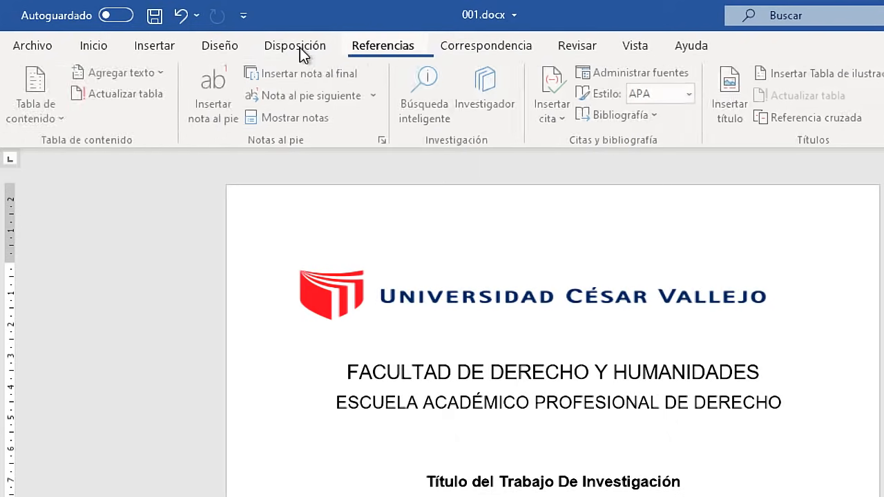
{"action": "left_click", "coordinate": [499, 44]}
{"action": "left_click", "coordinate": [578, 46]}
{"action": "left_click", "coordinate": [486, 47]}
Insert the built-in table of contents Tabla automática 1 on the empty page 2.
{"action": "left_click", "coordinate": [380, 48]}
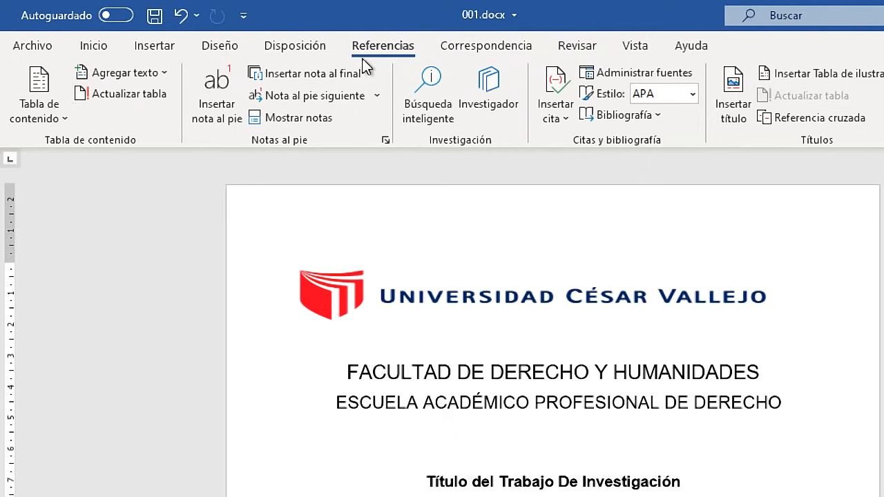
{"action": "left_click", "coordinate": [37, 124]}
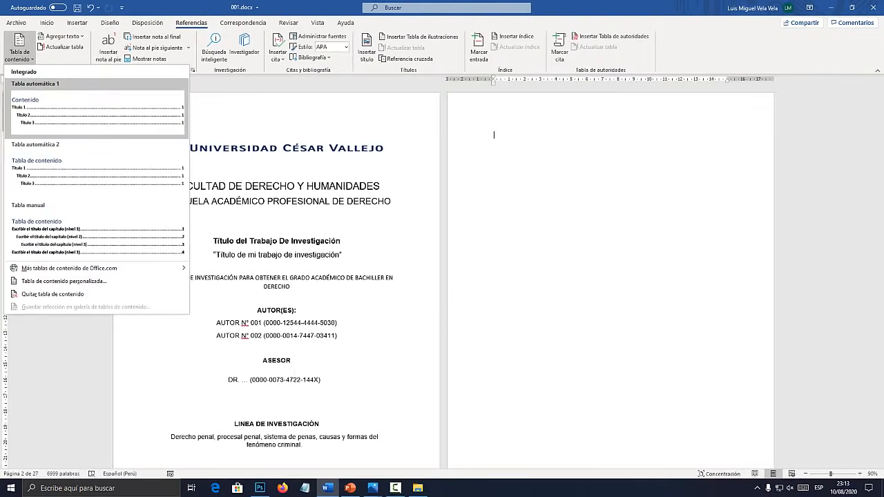
{"action": "left_click", "coordinate": [97, 110]}
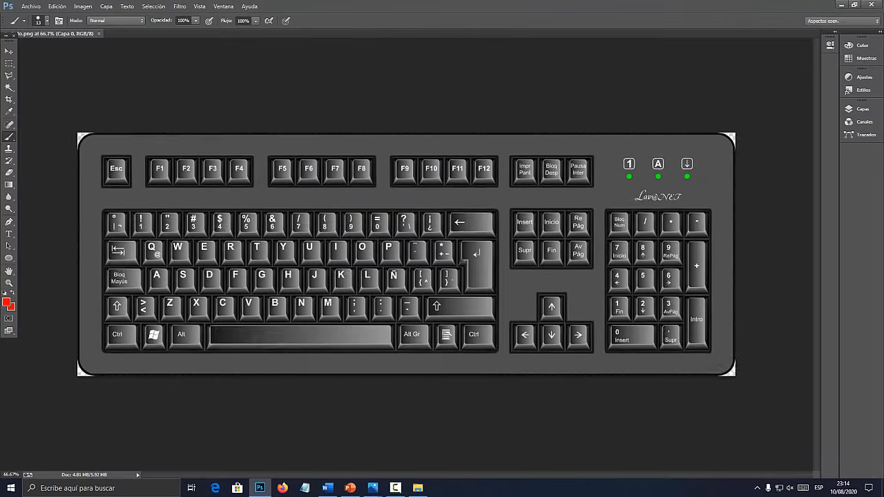
In Photoshop, zoom the keyboard image to 100%, circle its left Ctrl key in red with the Brush, and switch back to Word.
{"action": "key", "text": "ctrl+plus"}
{"action": "left_click_drag", "start_coordinate": [359, 256], "coordinate": [517, 261]}
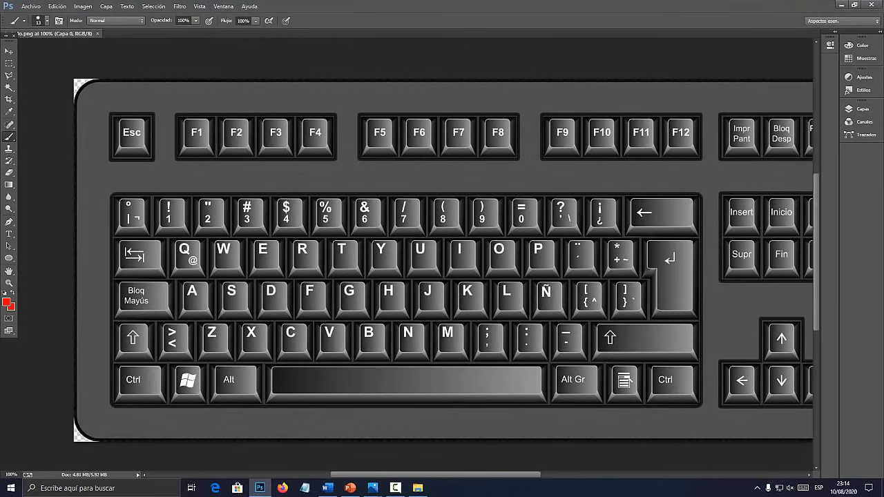
{"action": "mouse_move", "coordinate": [163, 354]}
{"action": "left_mouse_down"}
{"action": "mouse_move", "coordinate": [121, 364]}
{"action": "mouse_move", "coordinate": [138, 404]}
{"action": "mouse_move", "coordinate": [163, 360]}
{"action": "left_mouse_up"}
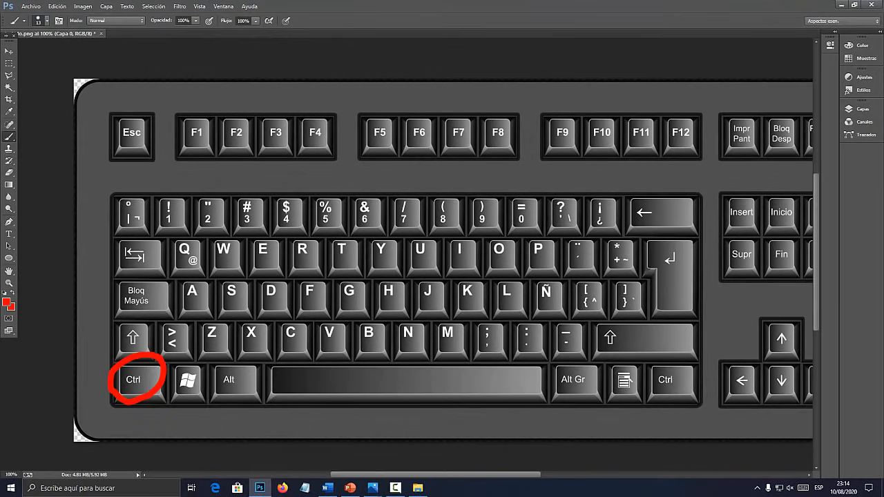
{"action": "left_click", "coordinate": [259, 488]}
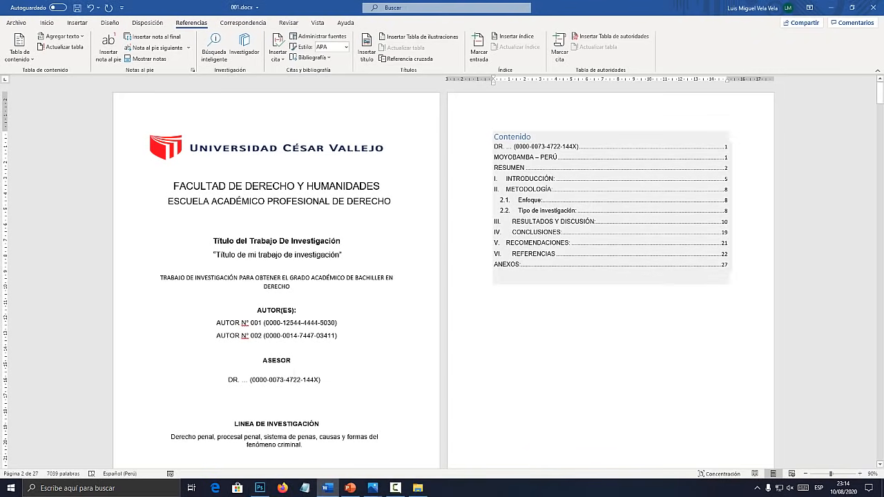
Follow the ANEXOS and CONCLUSIONES links in the table of contents to check their targets, returning to the index after each.
{"action": "left_click", "coordinate": [514, 264], "text": "ctrl"}
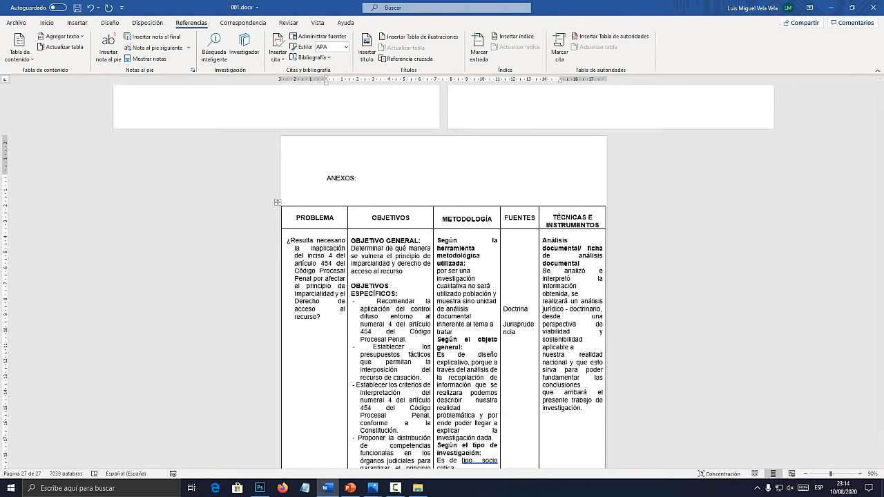
{"action": "left_click_drag", "start_coordinate": [880, 442], "coordinate": [880, 96]}
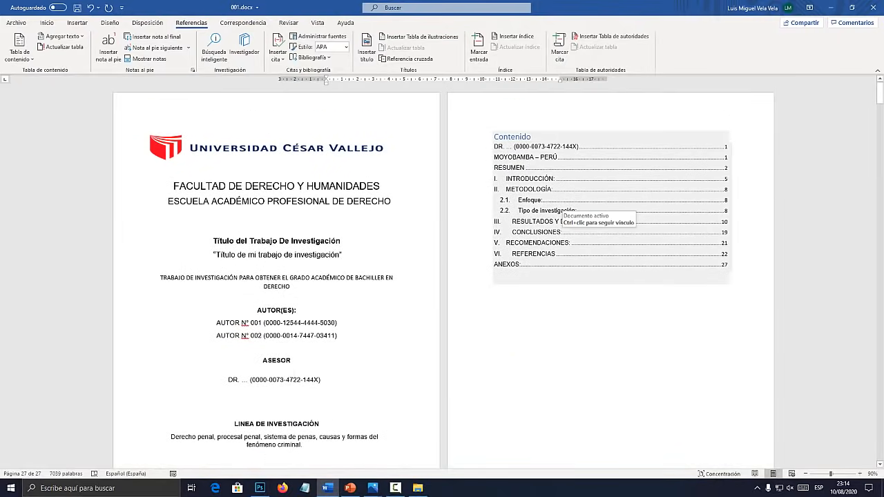
{"action": "left_click", "coordinate": [559, 232], "text": "ctrl"}
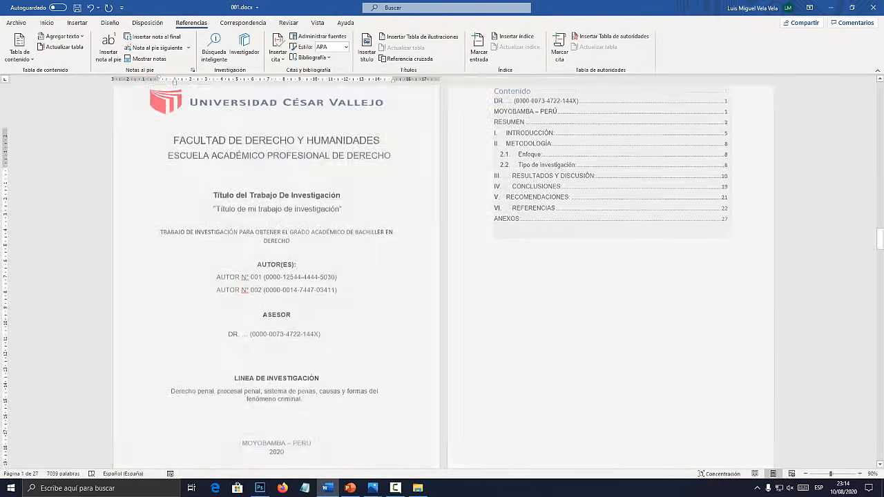
{"action": "left_click", "coordinate": [137, 172]}
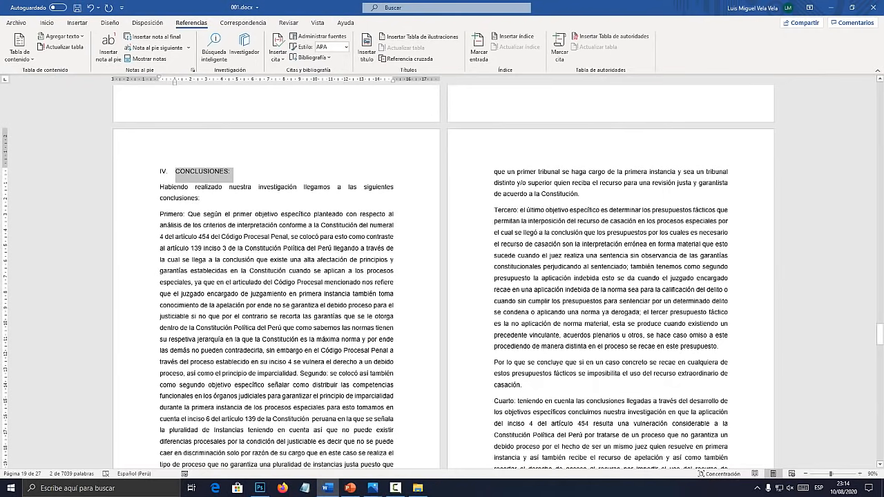
{"action": "left_click_drag", "start_coordinate": [879, 334], "coordinate": [880, 93]}
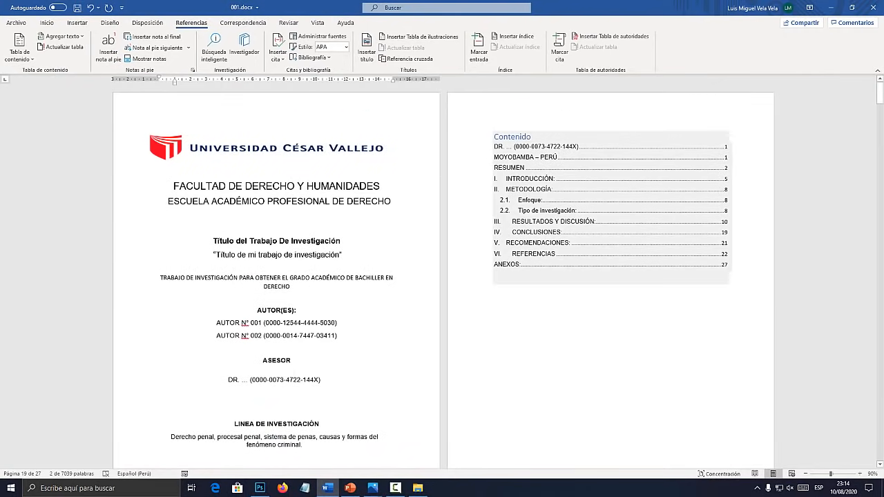
Follow the RESULTADOS Y DISCUSIÓN link in the table of contents and highlight the heading at its target.
{"action": "left_click", "coordinate": [539, 221]}
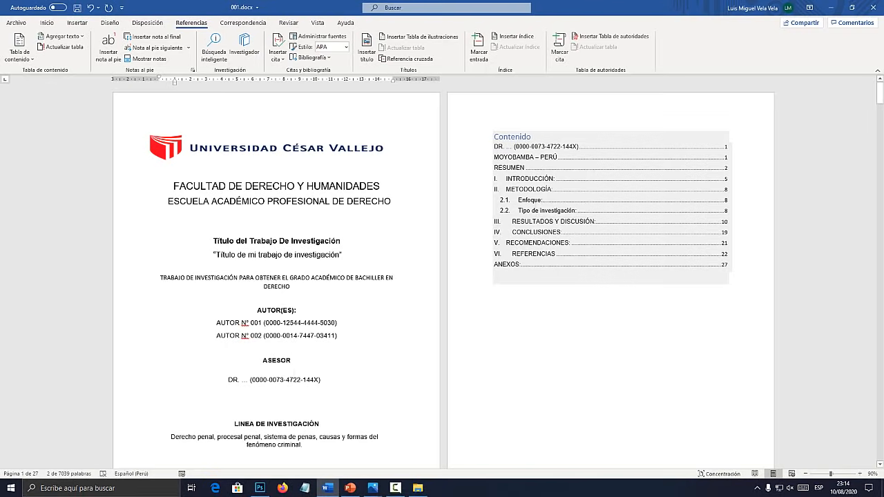
{"action": "left_click", "coordinate": [539, 221], "text": "ctrl"}
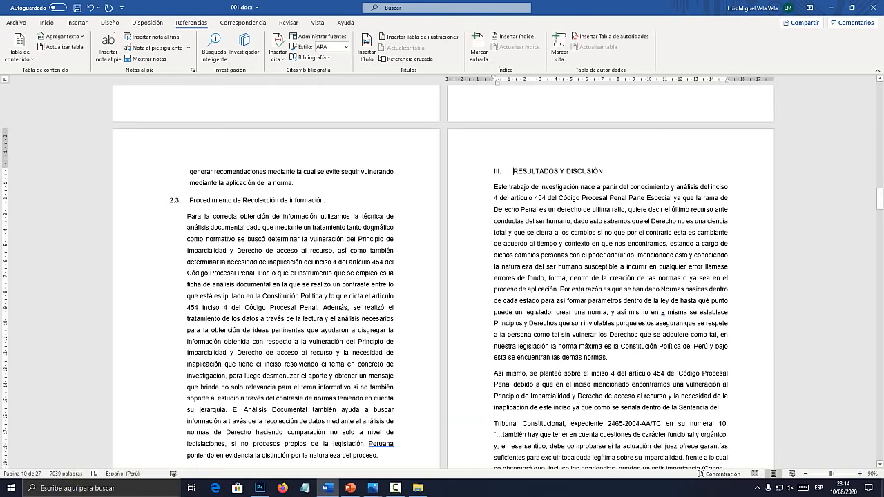
{"action": "left_click_drag", "start_coordinate": [605, 171], "coordinate": [427, 170]}
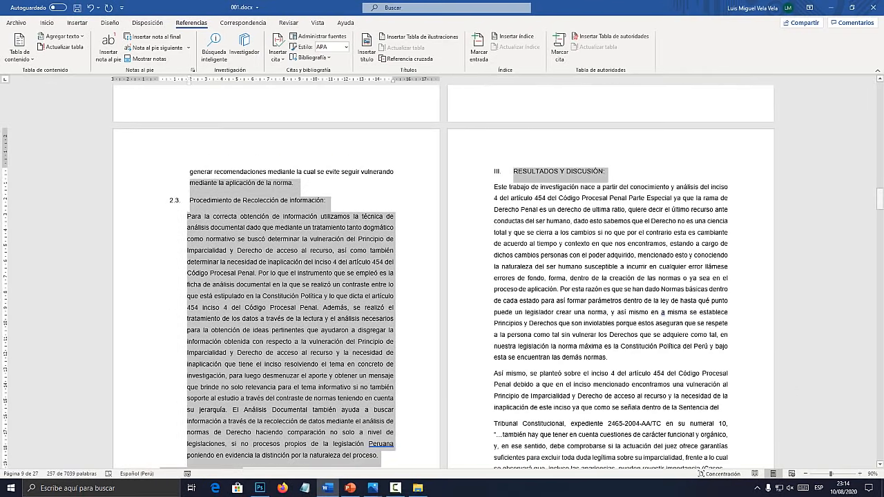
Return to the table of contents on page 2 and examine its first two entries, the adviser line and MOYOBAMBA – PERÚ.
{"action": "left_click_drag", "start_coordinate": [880, 195], "coordinate": [880, 87]}
{"action": "left_click", "coordinate": [553, 189]}
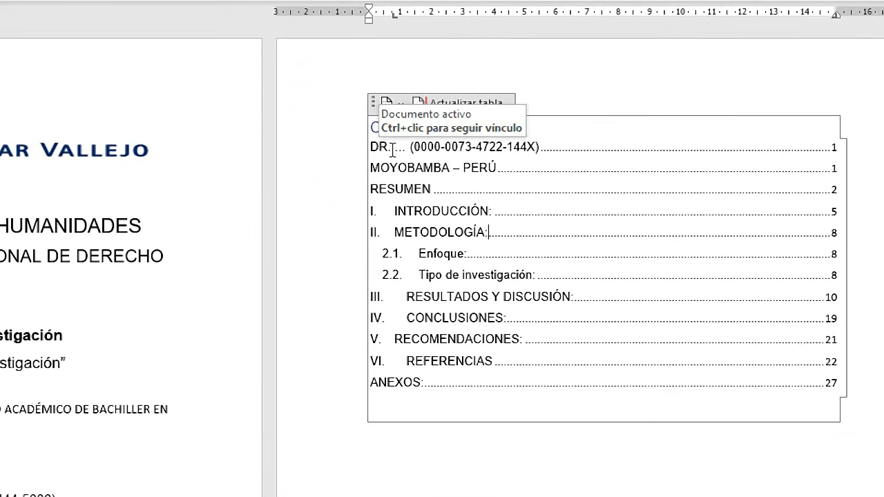
{"action": "left_click_drag", "start_coordinate": [392, 150], "coordinate": [373, 152]}
{"action": "left_click", "coordinate": [336, 157]}
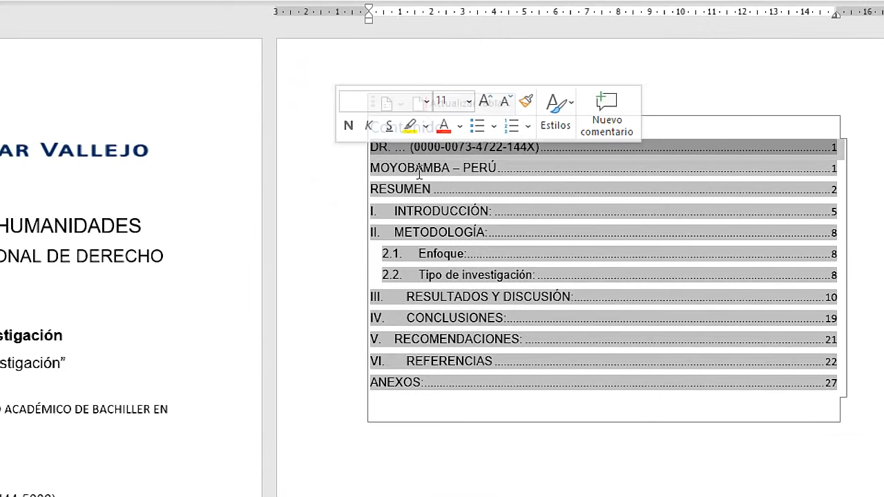
{"action": "left_click", "coordinate": [419, 170]}
{"action": "left_click_drag", "start_coordinate": [415, 163], "coordinate": [389, 152]}
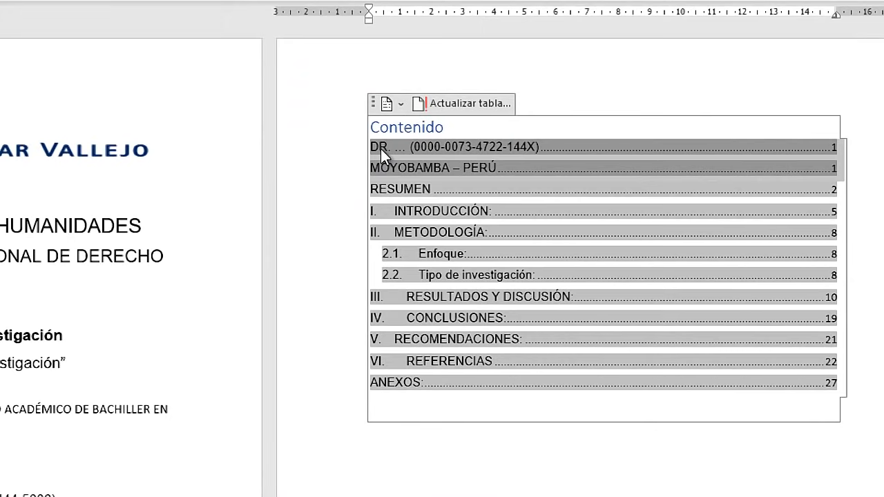
{"action": "left_click", "coordinate": [379, 148]}
{"action": "double_click", "coordinate": [380, 145]}
{"action": "left_click_drag", "start_coordinate": [528, 146], "coordinate": [407, 147]}
{"action": "left_click", "coordinate": [330, 175]}
{"action": "left_click", "coordinate": [586, 451]}
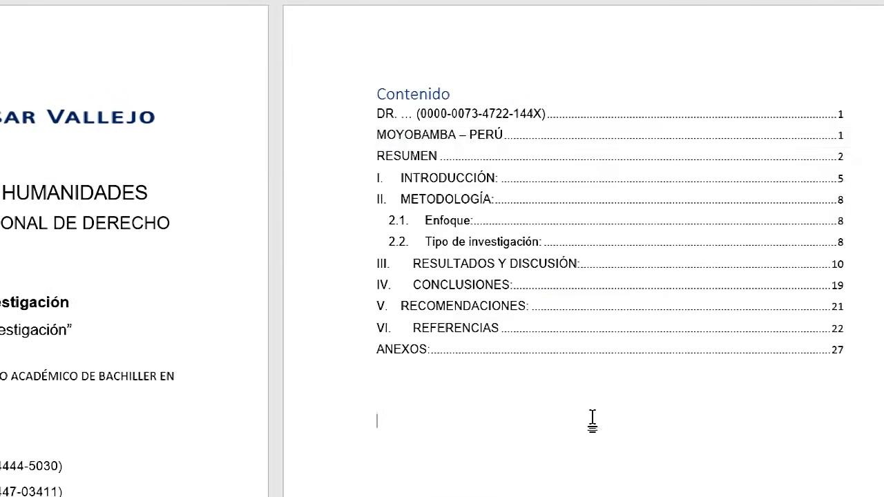
{"action": "left_click", "coordinate": [442, 136]}
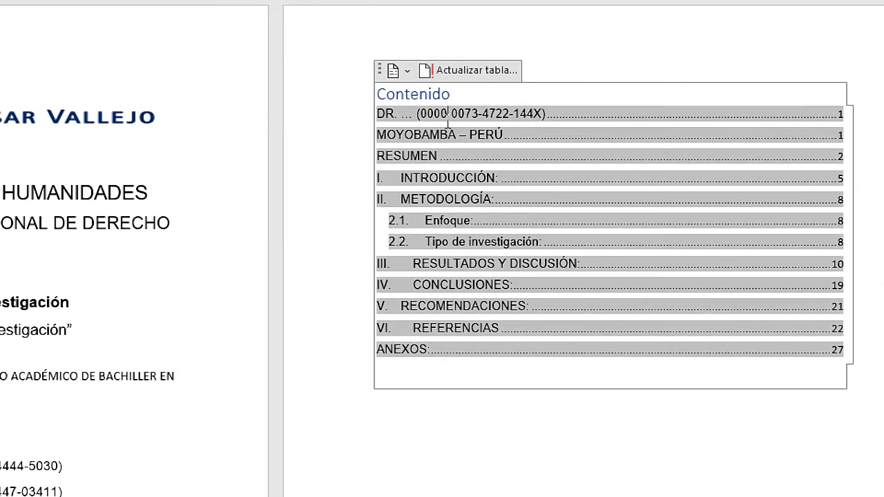
{"action": "left_click", "coordinate": [448, 116]}
{"action": "left_click_drag", "start_coordinate": [534, 134], "coordinate": [396, 135]}
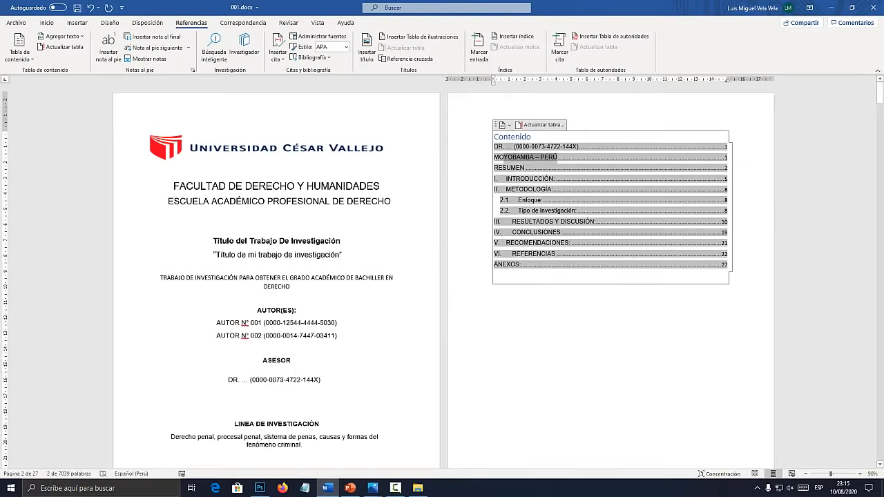
{"action": "left_click", "coordinate": [379, 470]}
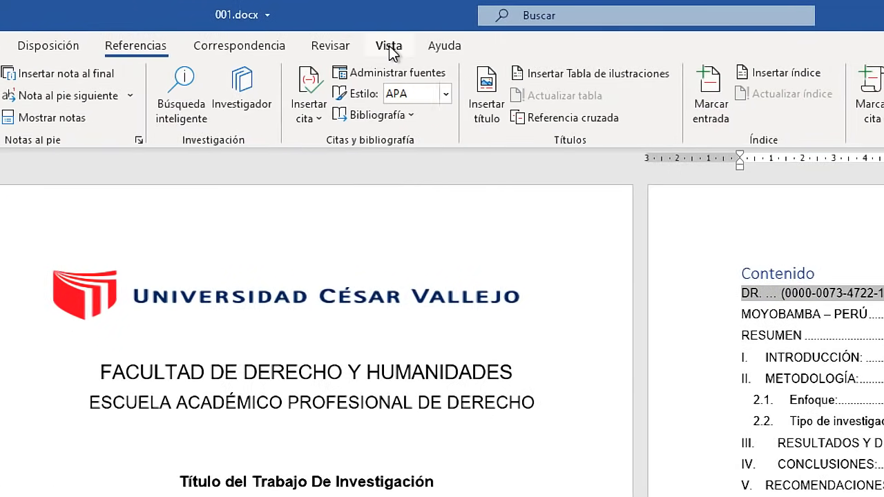
Switch the document to Outline view (Esquema) and locate the adviser line under ASESOR on the cover.
{"action": "left_click", "coordinate": [389, 47]}
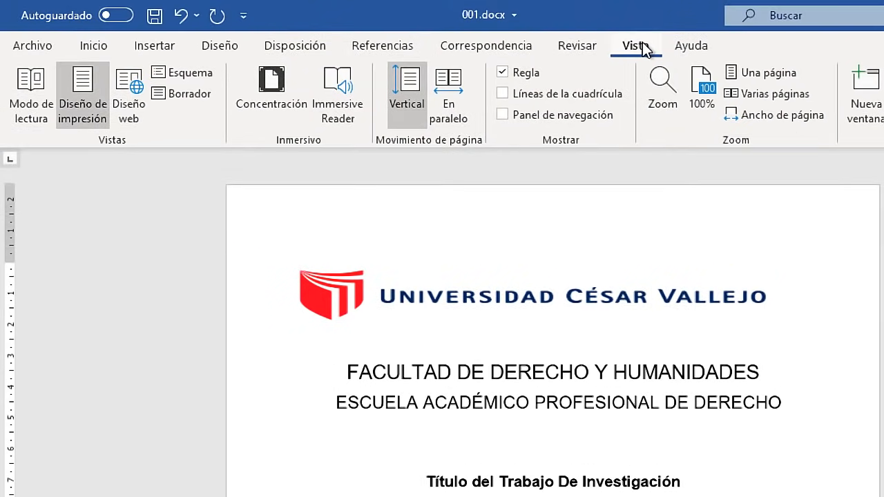
{"action": "left_click", "coordinate": [174, 74]}
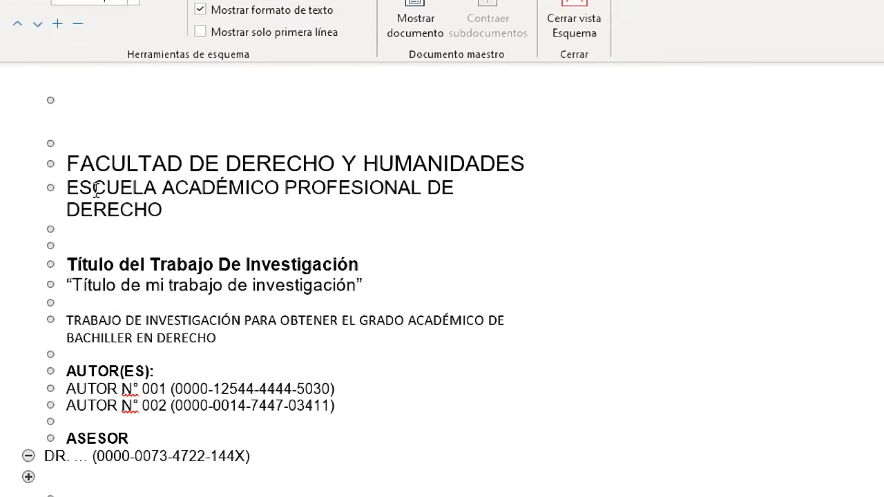
{"action": "scroll", "coordinate": [144, 341], "scroll_direction": "down", "scroll_amount": 1}
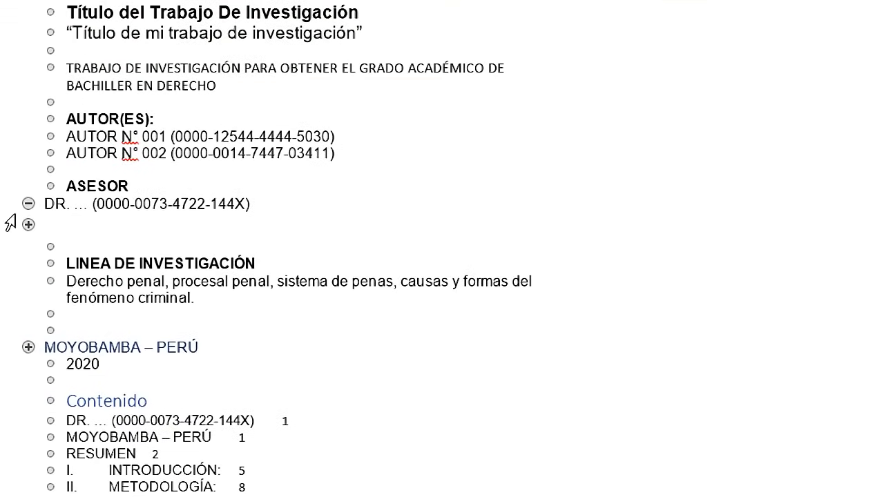
{"action": "left_click_drag", "start_coordinate": [46, 200], "coordinate": [306, 197]}
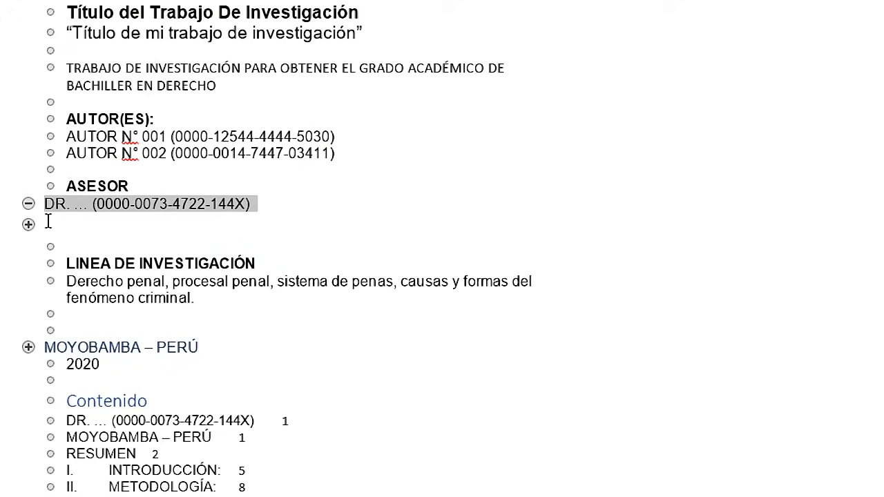
{"action": "left_click", "coordinate": [48, 221]}
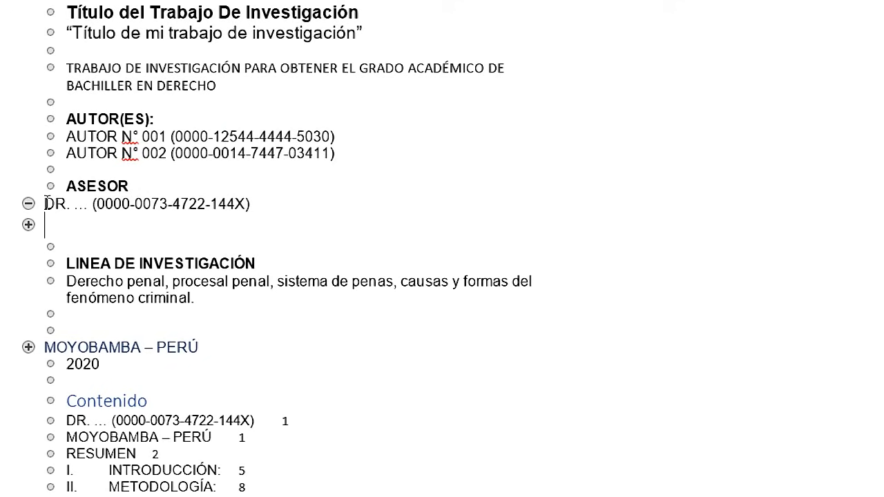
{"action": "triple_click", "coordinate": [302, 204]}
{"action": "left_click", "coordinate": [205, 204]}
{"action": "left_click", "coordinate": [27, 203]}
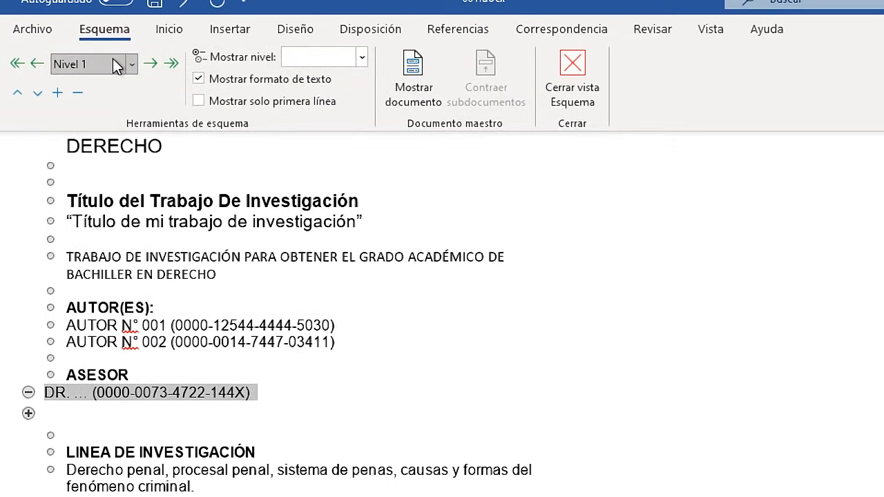
{"action": "left_click", "coordinate": [132, 63]}
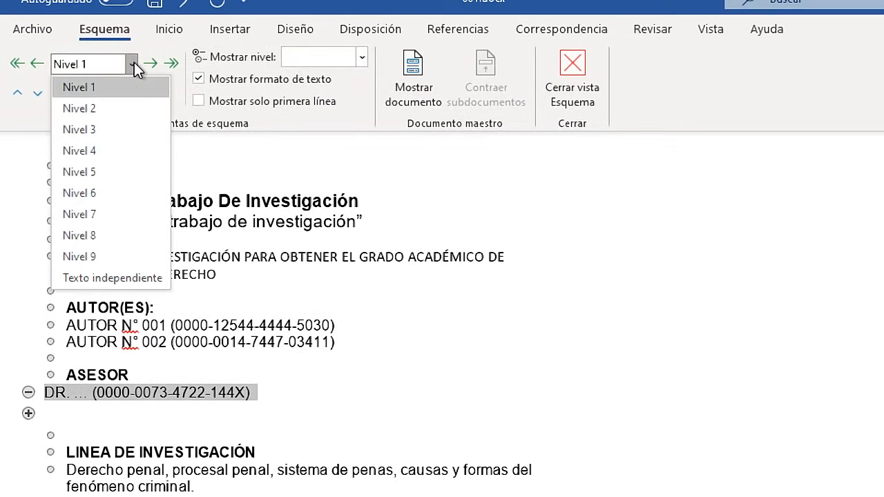
{"action": "left_click", "coordinate": [112, 279]}
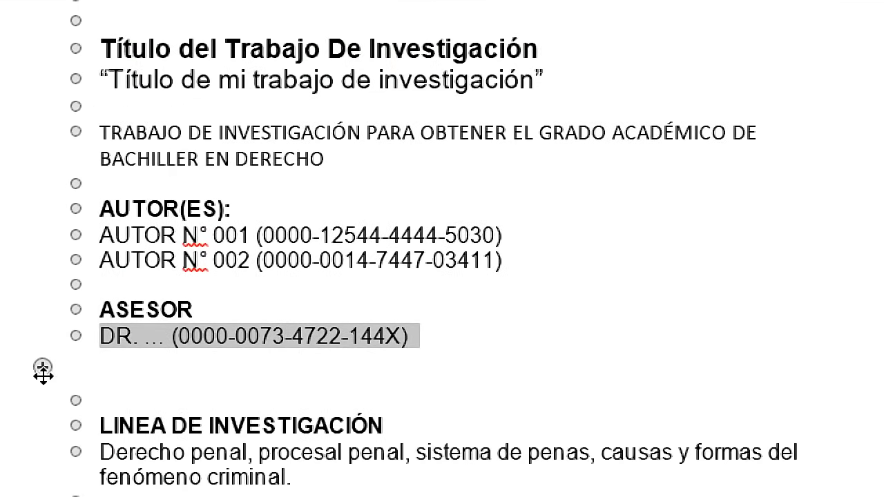
{"action": "left_click", "coordinate": [64, 404]}
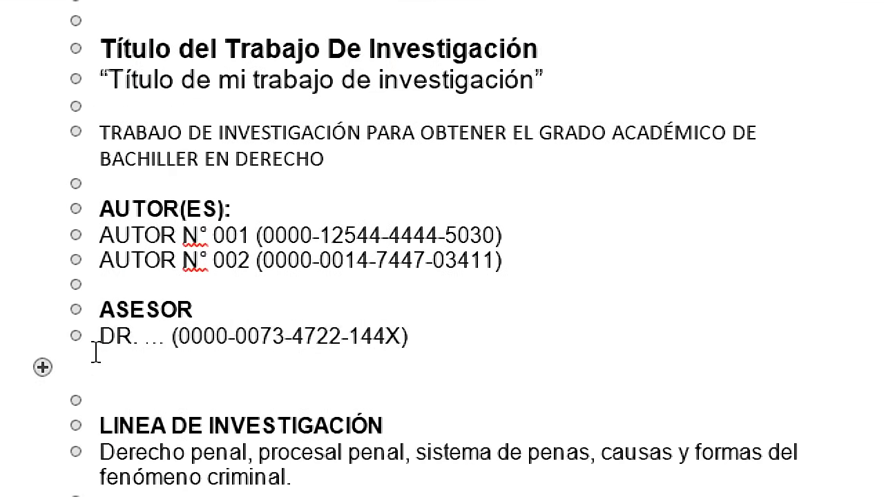
{"action": "key", "text": "alt+shift+Left"}
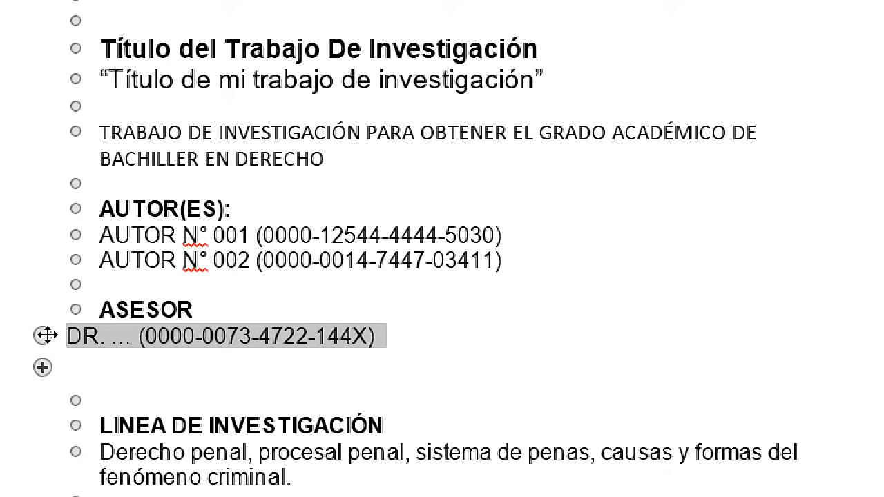
Set the outline level of the adviser line under ASESOR to Texto independiente.
{"action": "left_click", "coordinate": [69, 335]}
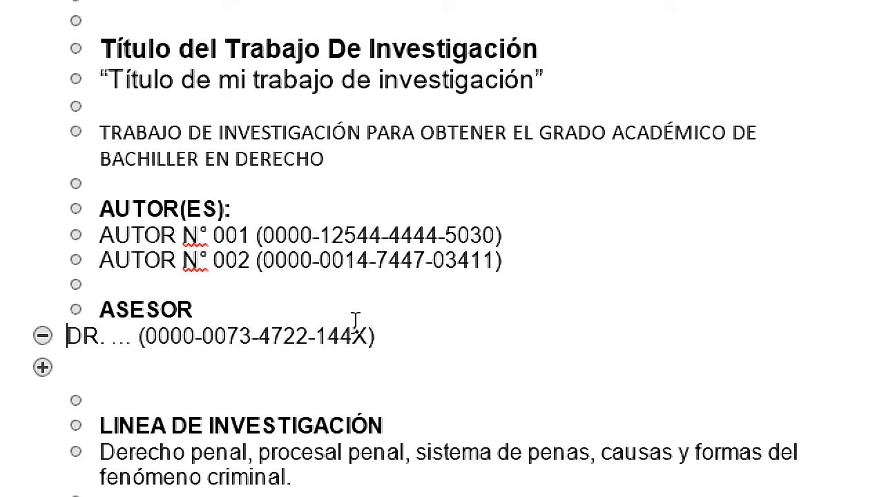
{"action": "left_click", "coordinate": [384, 337], "text": "shift"}
{"action": "left_click", "coordinate": [443, 338]}
{"action": "left_click_drag", "start_coordinate": [466, 333], "coordinate": [42, 336]}
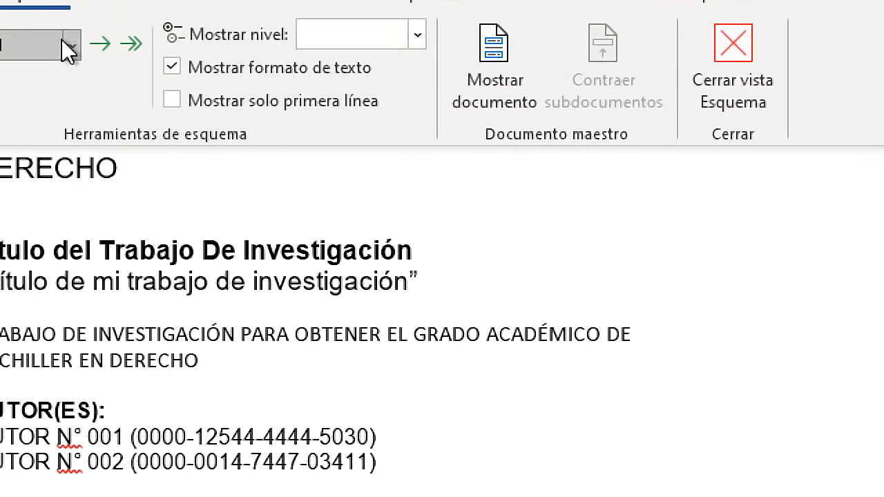
{"action": "left_click", "coordinate": [195, 77]}
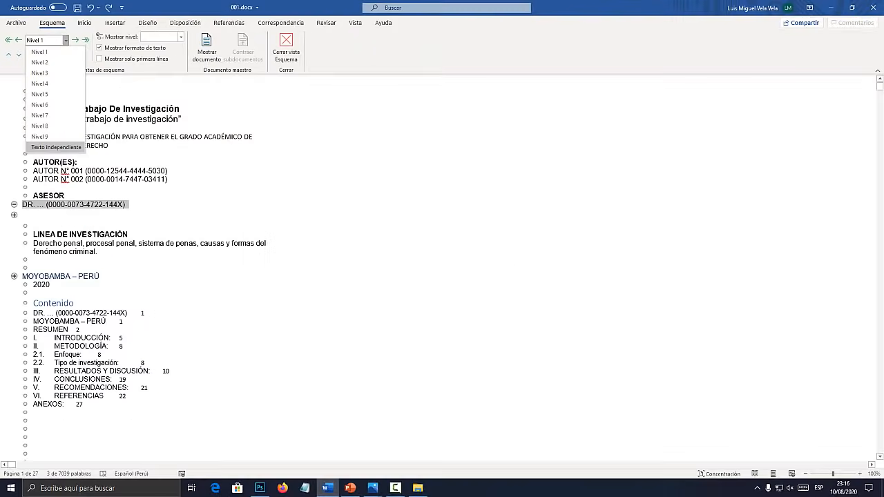
{"action": "left_click", "coordinate": [56, 147]}
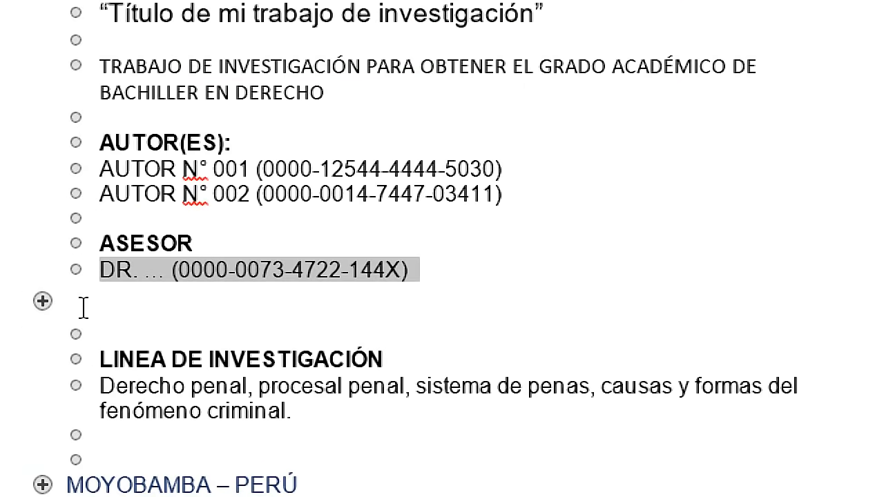
Set the empty level 1 paragraph below the adviser line and the cover line MOYOBAMBA – PERÚ to Texto independiente.
{"action": "left_click", "coordinate": [83, 307]}
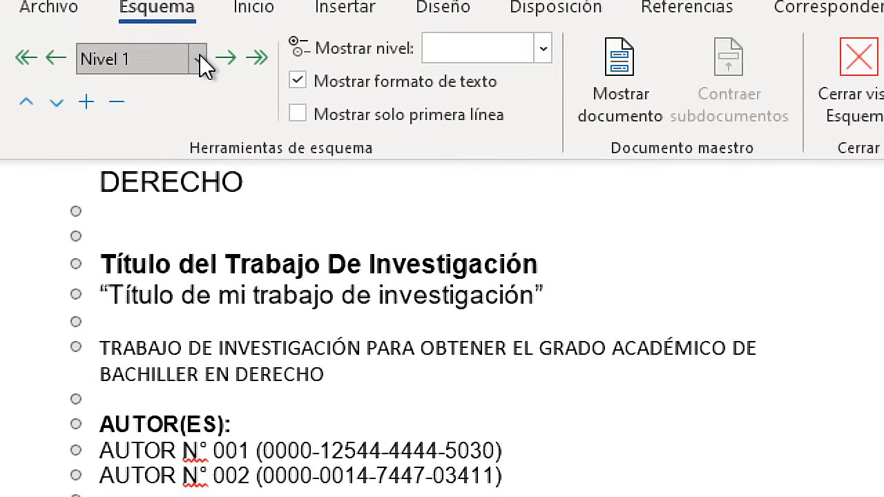
{"action": "left_click", "coordinate": [66, 40]}
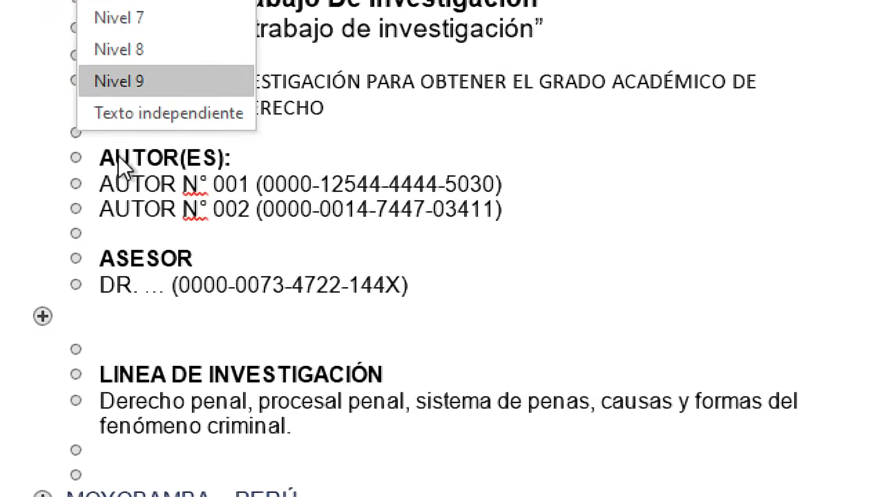
{"action": "left_click", "coordinate": [137, 114]}
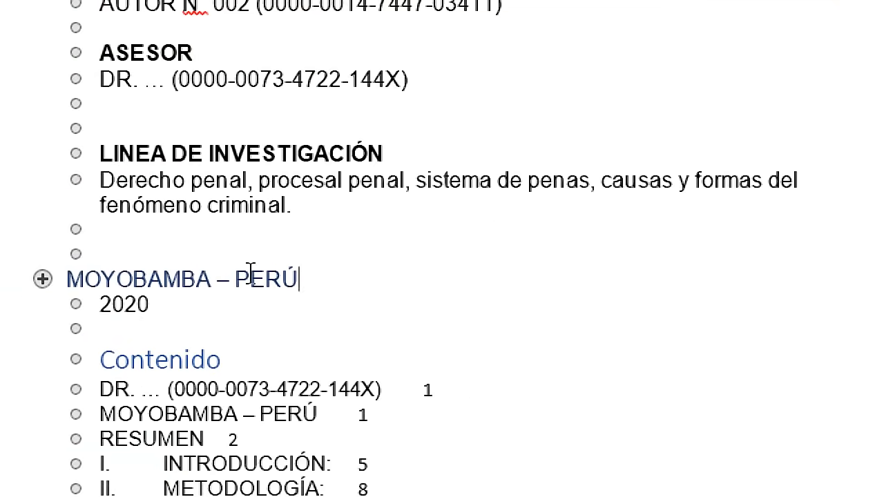
{"action": "left_click_drag", "start_coordinate": [250, 271], "coordinate": [68, 269]}
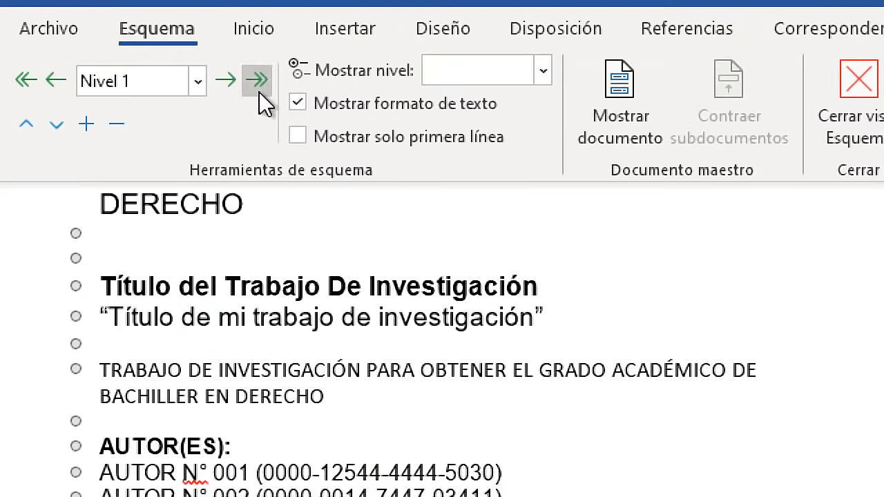
{"action": "left_click", "coordinate": [66, 40]}
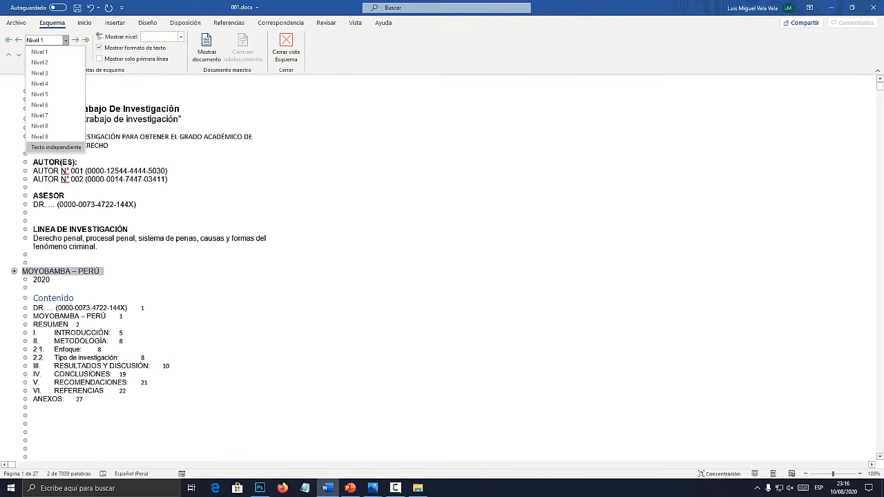
{"action": "left_click", "coordinate": [56, 147]}
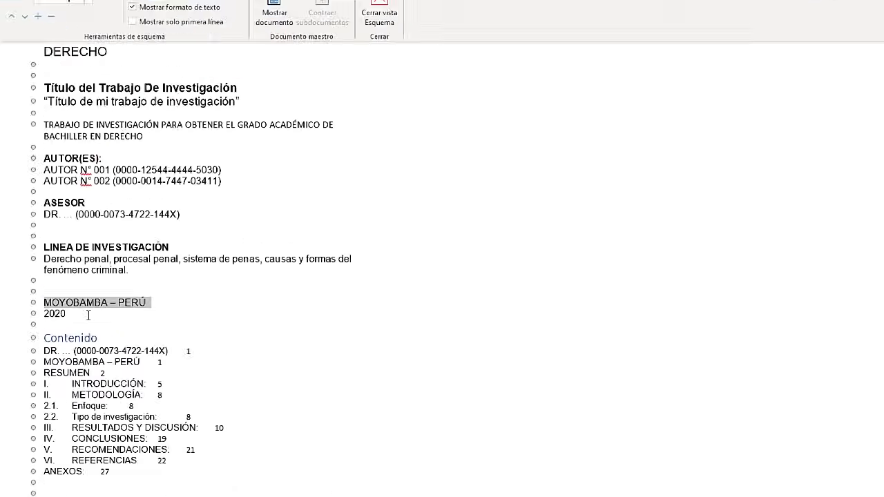
Examine the outline levels from the cover to METODOLOGÍA, collapsing and re-expanding the RESUMEN section.
{"action": "scroll", "coordinate": [88, 314], "scroll_direction": "down", "scroll_amount": 15}
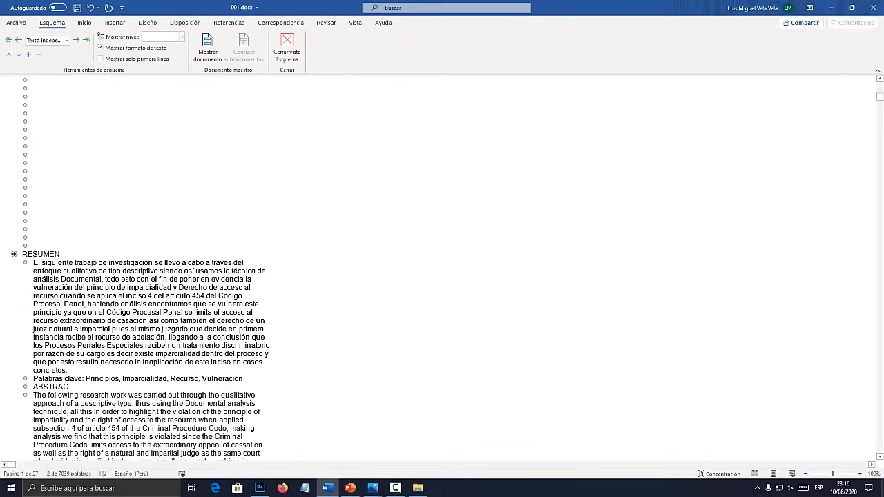
{"action": "scroll", "coordinate": [139, 270], "scroll_direction": "down", "scroll_amount": 5}
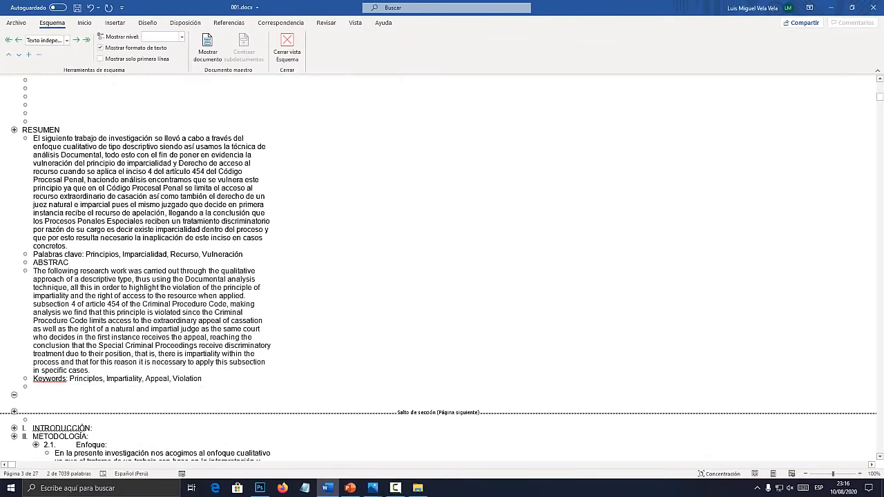
{"action": "double_click", "coordinate": [14, 129]}
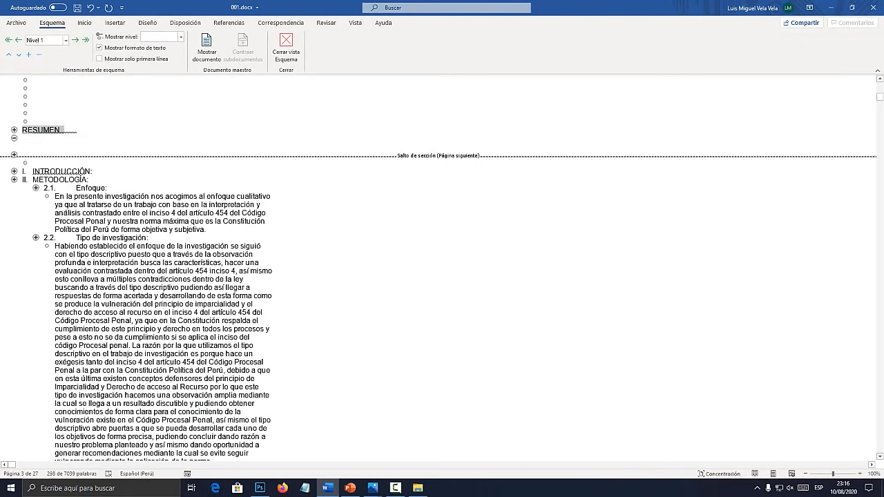
{"action": "left_click", "coordinate": [297, 262]}
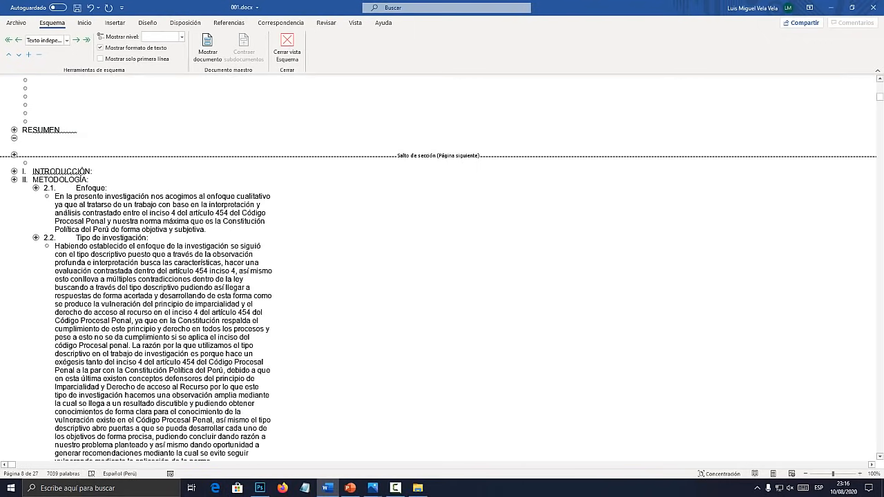
{"action": "scroll", "coordinate": [85, 254], "scroll_direction": "up", "scroll_amount": 2}
{"action": "double_click", "coordinate": [14, 180]}
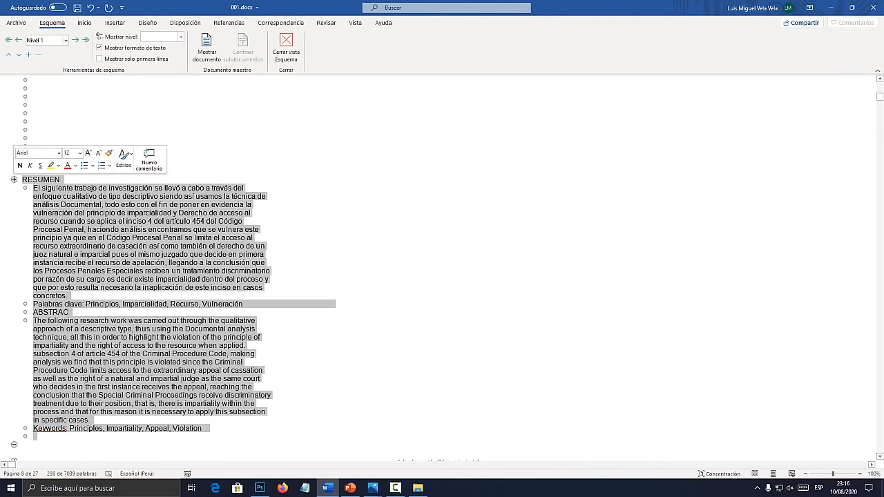
{"action": "left_click", "coordinate": [92, 304]}
{"action": "scroll", "coordinate": [92, 304], "scroll_direction": "down", "scroll_amount": 3}
{"action": "scroll", "coordinate": [87, 229], "scroll_direction": "up", "scroll_amount": 10}
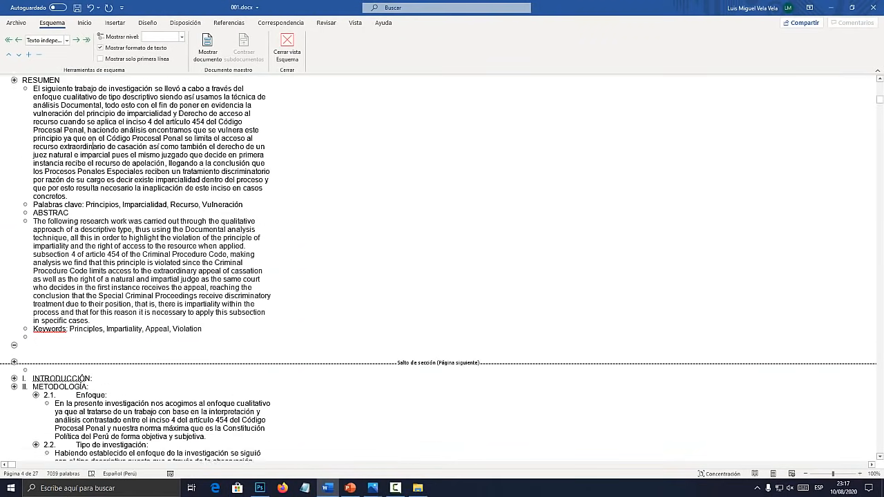
{"action": "scroll", "coordinate": [87, 229], "scroll_direction": "up", "scroll_amount": 4}
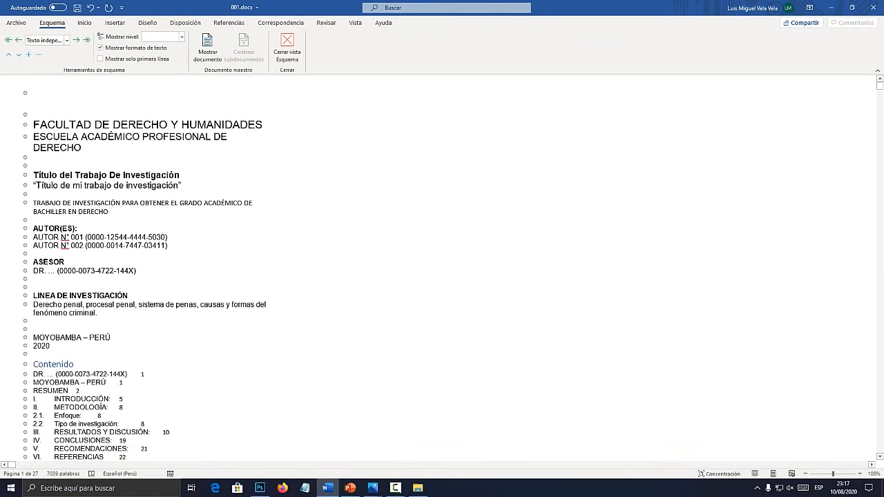
{"action": "scroll", "coordinate": [87, 229], "scroll_direction": "down", "scroll_amount": 7}
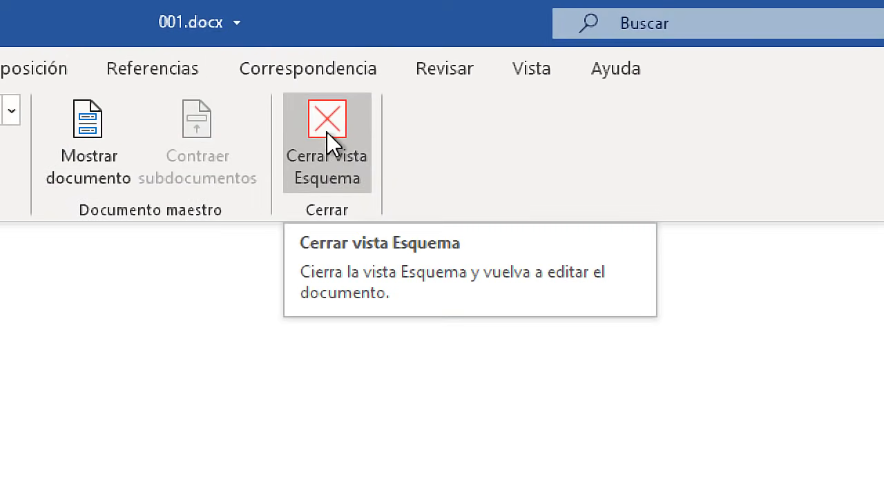
Close Outline view and update the entire table of contents, including its entries as well as the page numbers.
{"action": "left_click", "coordinate": [328, 131]}
{"action": "scroll", "coordinate": [442, 276], "scroll_direction": "up", "scroll_amount": 3}
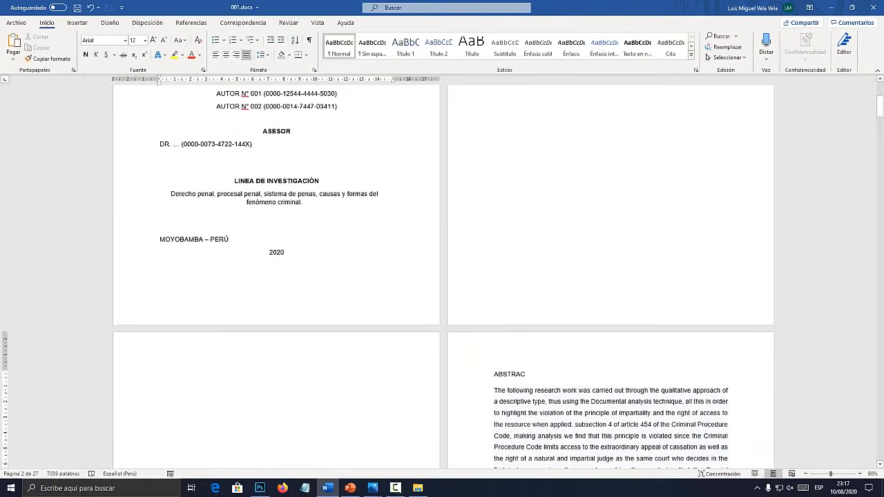
{"action": "scroll", "coordinate": [760, 165], "scroll_direction": "up", "scroll_amount": 3}
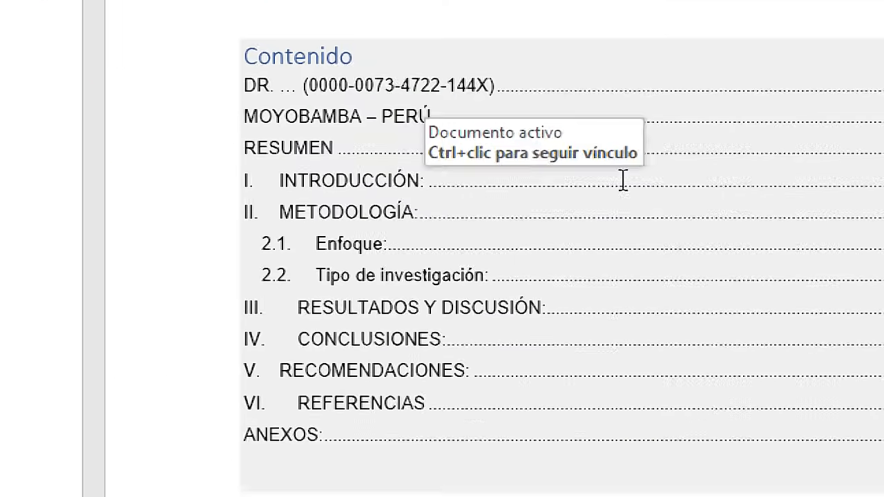
{"action": "right_click", "coordinate": [442, 193]}
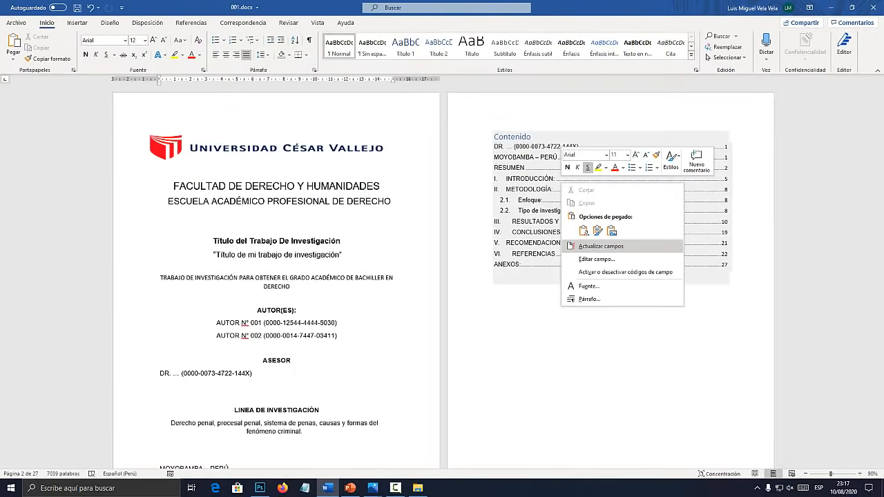
{"action": "left_click", "coordinate": [601, 246]}
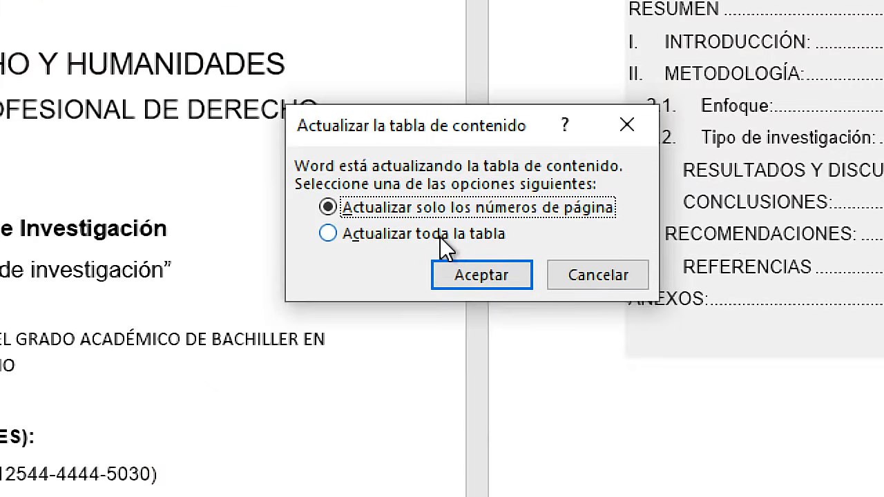
{"action": "left_click", "coordinate": [440, 235]}
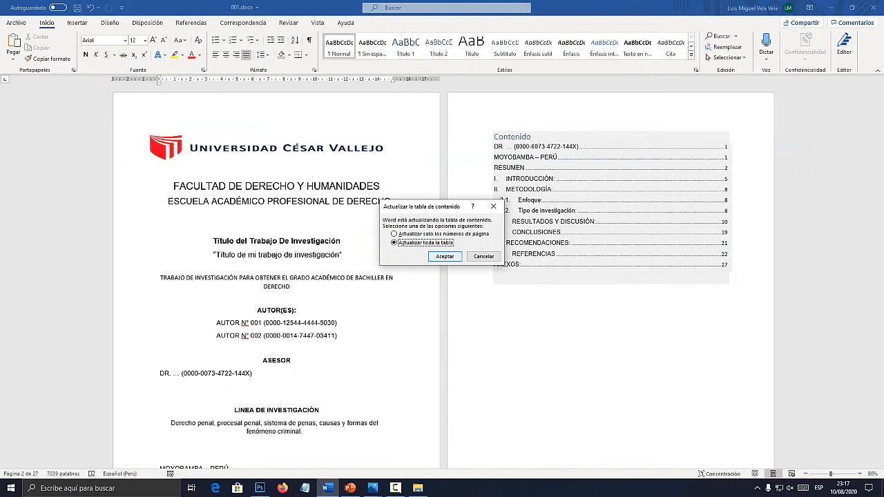
{"action": "key", "text": "Return"}
{"action": "left_click", "coordinate": [495, 278]}
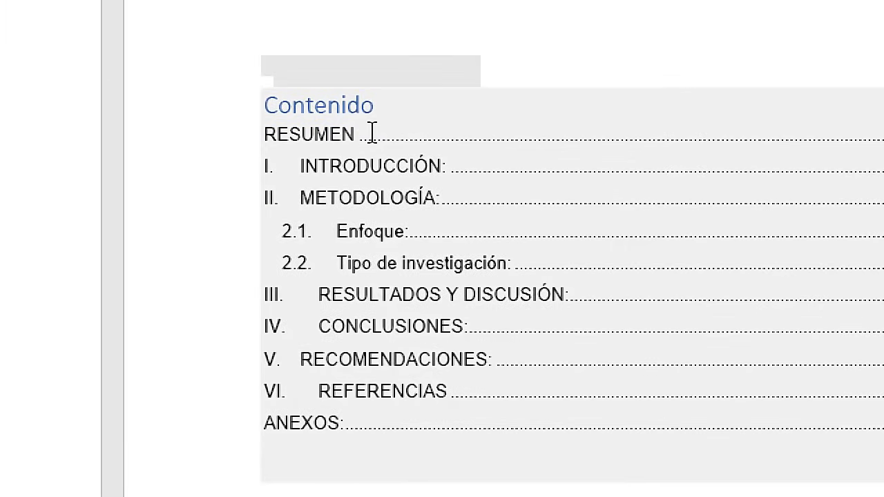
{"action": "left_click", "coordinate": [396, 83]}
{"action": "left_click", "coordinate": [372, 165]}
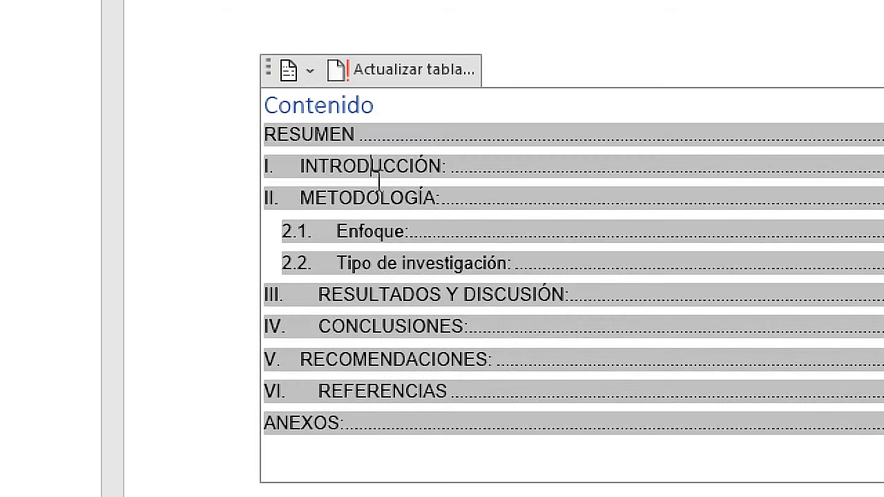
{"action": "left_click", "coordinate": [377, 231]}
{"action": "left_click", "coordinate": [377, 301]}
Replace the table of contents title Contenido with ÍNDICE.
{"action": "left_click", "coordinate": [331, 110]}
{"action": "triple_click", "coordinate": [516, 137]}
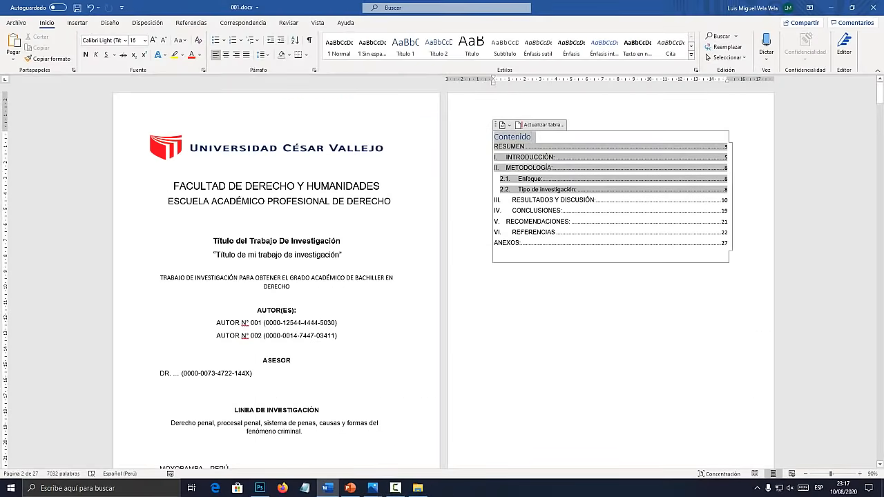
{"action": "type", "text": "ÍNDICE"}
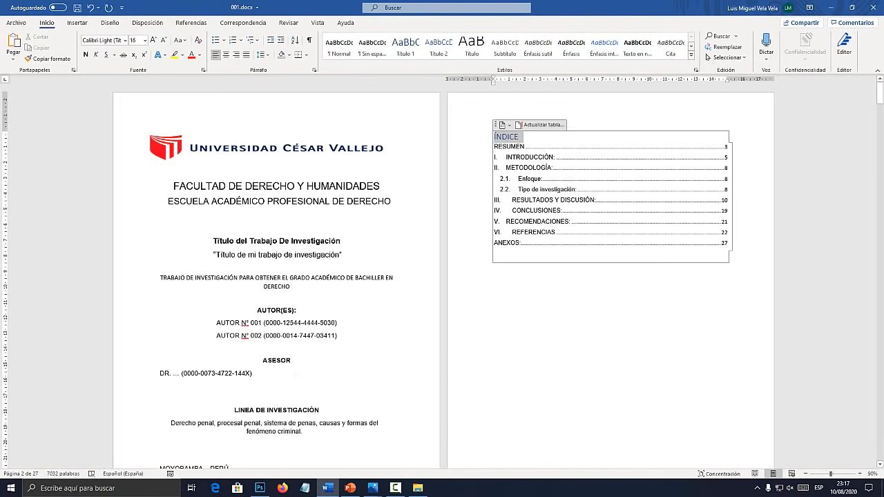
Center the ÍNDICE title and change its font color to black.
{"action": "left_click", "coordinate": [226, 54]}
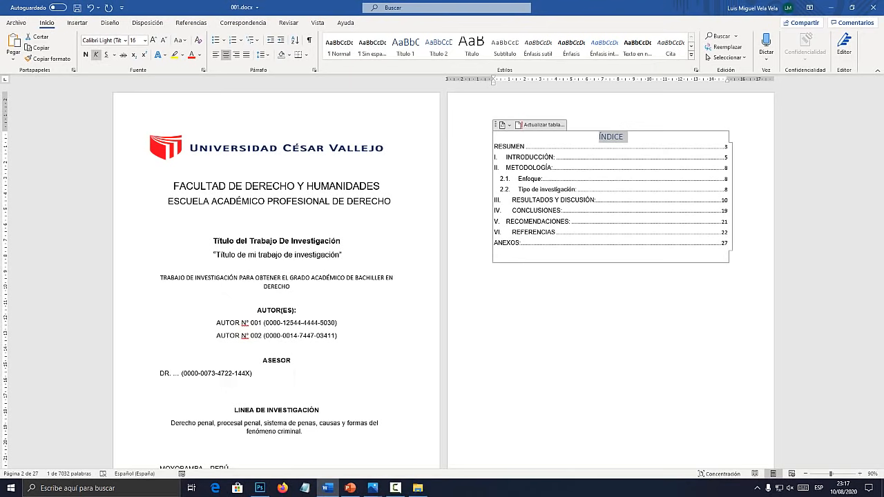
{"action": "left_click", "coordinate": [200, 56]}
{"action": "left_click", "coordinate": [200, 129]}
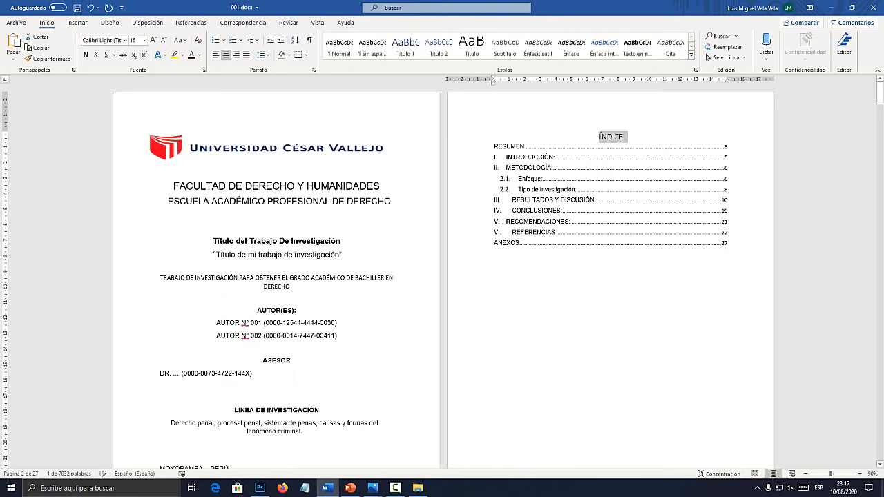
{"action": "left_click", "coordinate": [522, 200]}
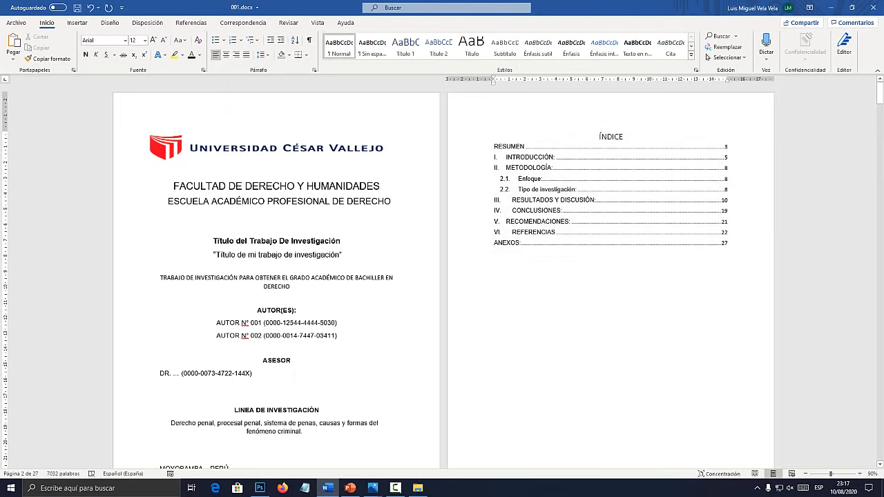
Locate the ABSTRAC heading in the document and compare it with the sample index in estructura.png, viewed in Fotos.
{"action": "scroll", "coordinate": [442, 277], "scroll_direction": "down", "scroll_amount": 10}
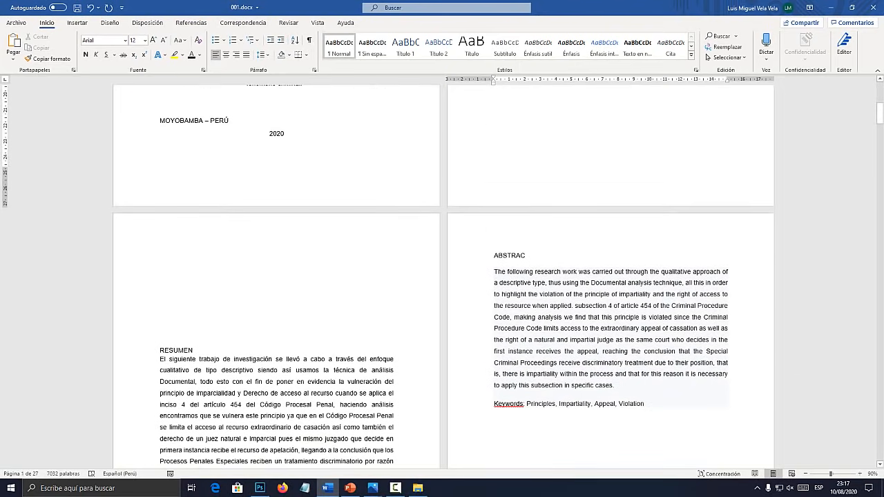
{"action": "double_click", "coordinate": [510, 256]}
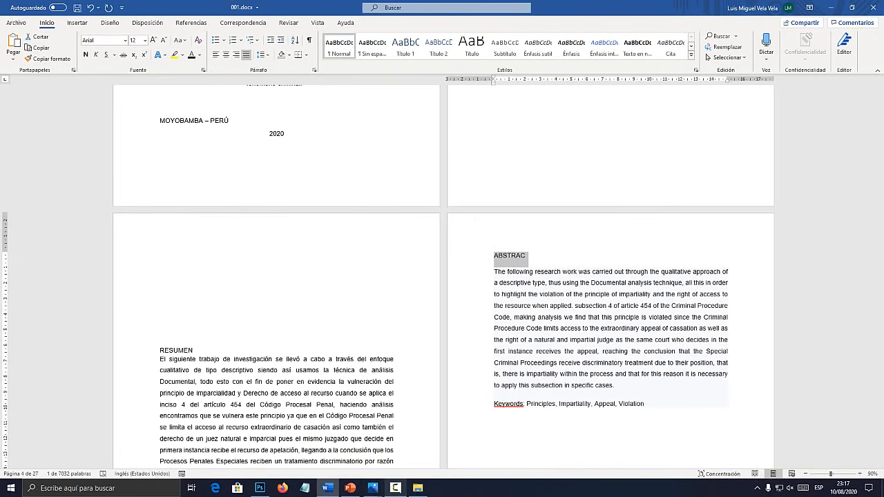
{"action": "left_click", "coordinate": [417, 488]}
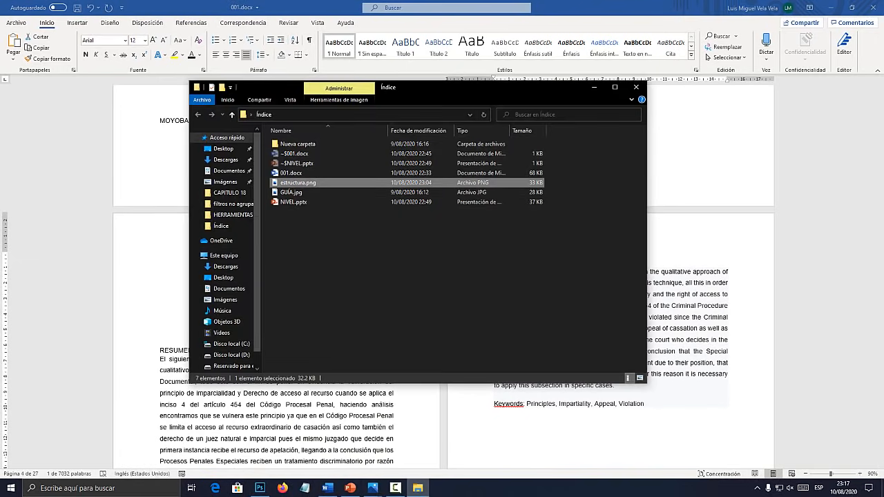
{"action": "left_click", "coordinate": [372, 487]}
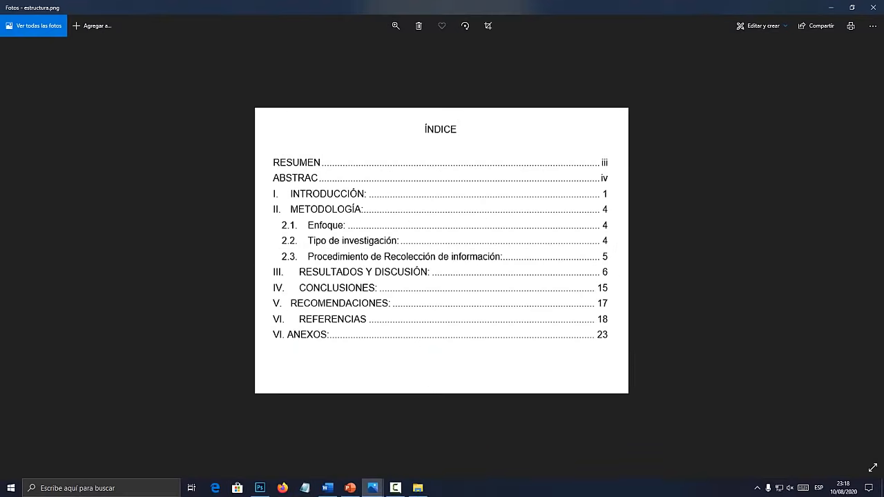
{"action": "left_click", "coordinate": [853, 8]}
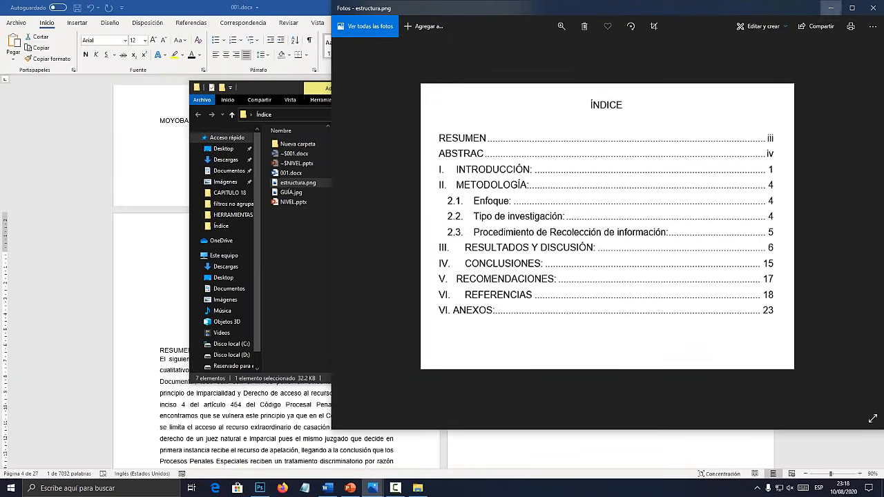
{"action": "left_click", "coordinate": [830, 8]}
{"action": "left_click", "coordinate": [594, 87]}
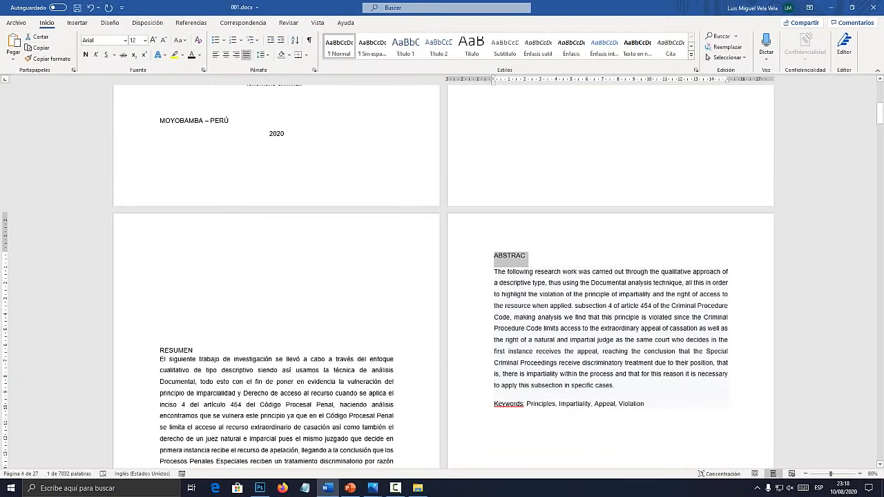
Delete the empty paragraphs above the RESUMEN heading on page 3.
{"action": "left_click", "coordinate": [161, 255]}
{"action": "key", "text": "Delete"}
{"action": "key", "text": "Delete"}
{"action": "key", "text": "Delete"}
{"action": "key", "text": "Delete"}
{"action": "key", "text": "Delete"}
{"action": "key", "text": "Delete"}
{"action": "key", "text": "Delete"}
{"action": "key", "text": "Delete"}
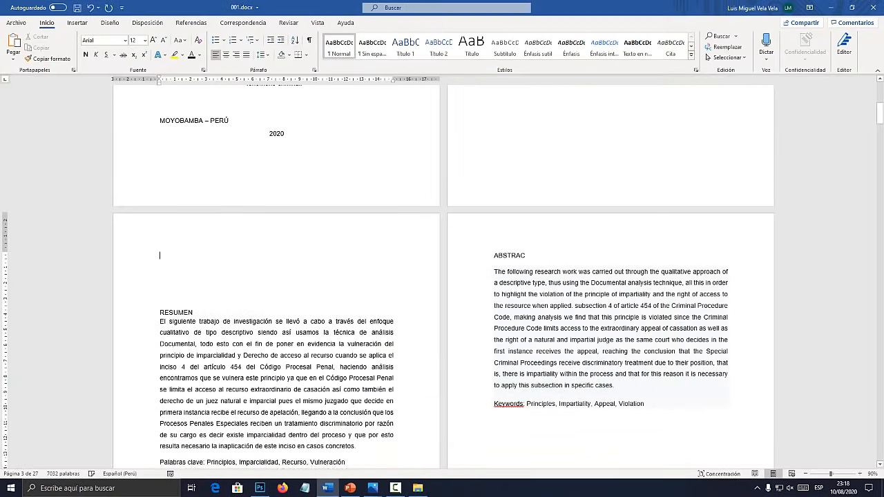
Set the outline level of the ABSTRAC heading to Nivel 1 in Outline view (Esquema), and return to the print layout.
{"action": "left_click", "coordinate": [508, 255]}
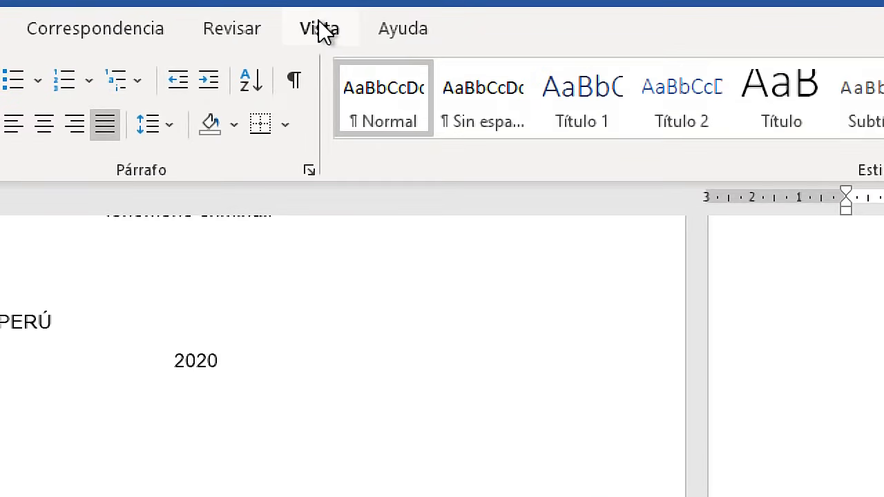
{"action": "left_click", "coordinate": [317, 22]}
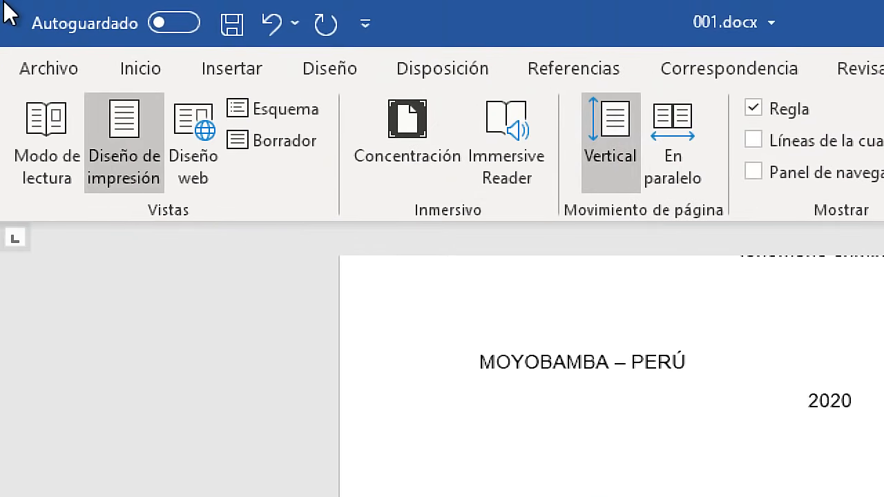
{"action": "left_click", "coordinate": [294, 103]}
{"action": "scroll", "coordinate": [442, 276], "scroll_direction": "down", "scroll_amount": 5}
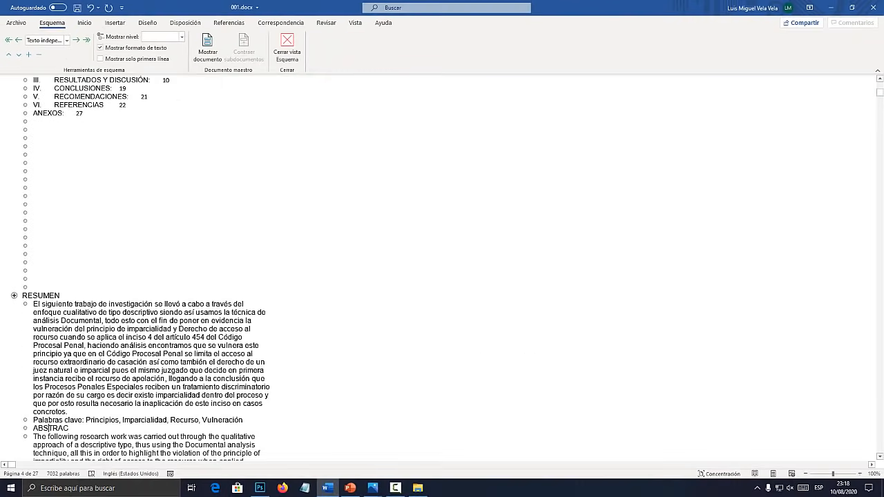
{"action": "scroll", "coordinate": [48, 384], "scroll_direction": "down", "scroll_amount": 4}
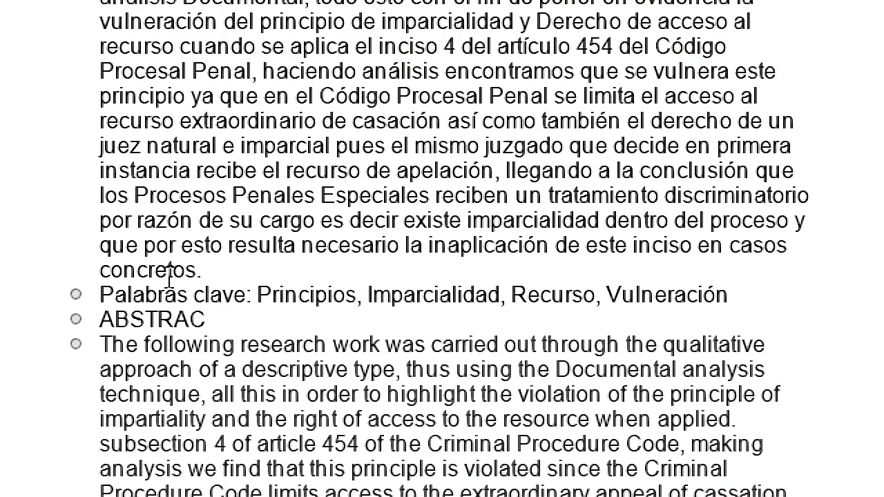
{"action": "left_click_drag", "start_coordinate": [228, 321], "coordinate": [102, 338]}
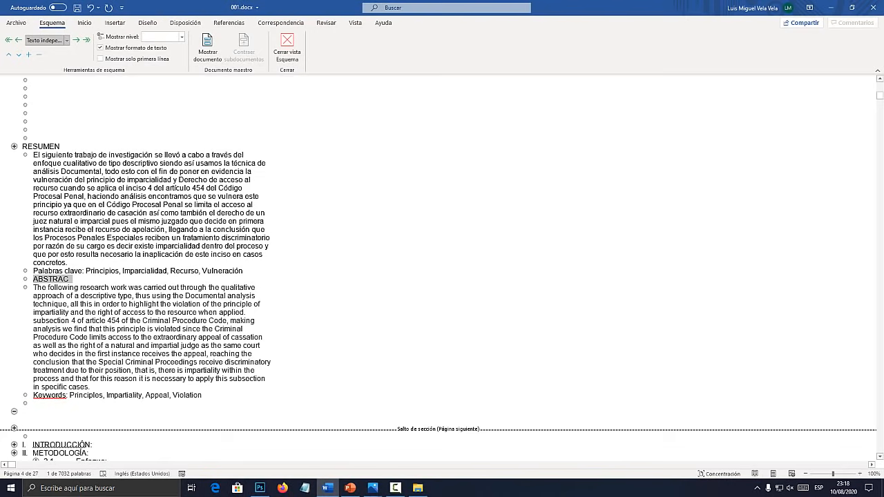
{"action": "left_click", "coordinate": [66, 40]}
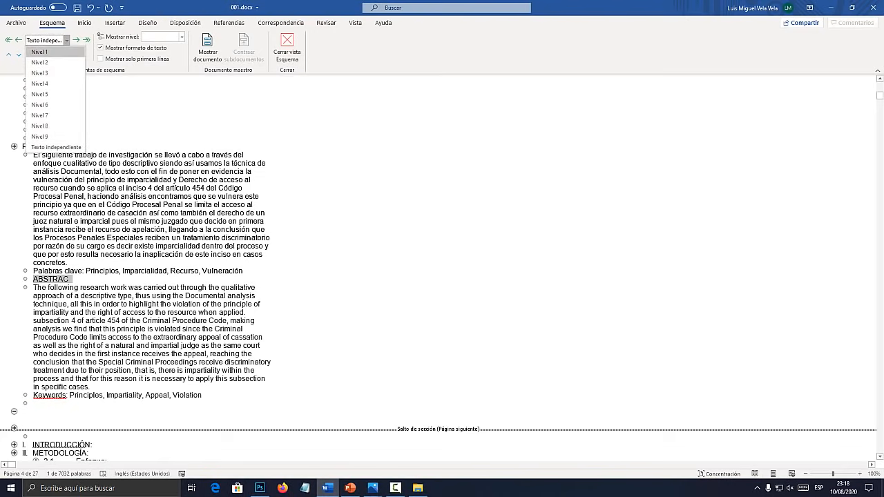
{"action": "left_click", "coordinate": [41, 50]}
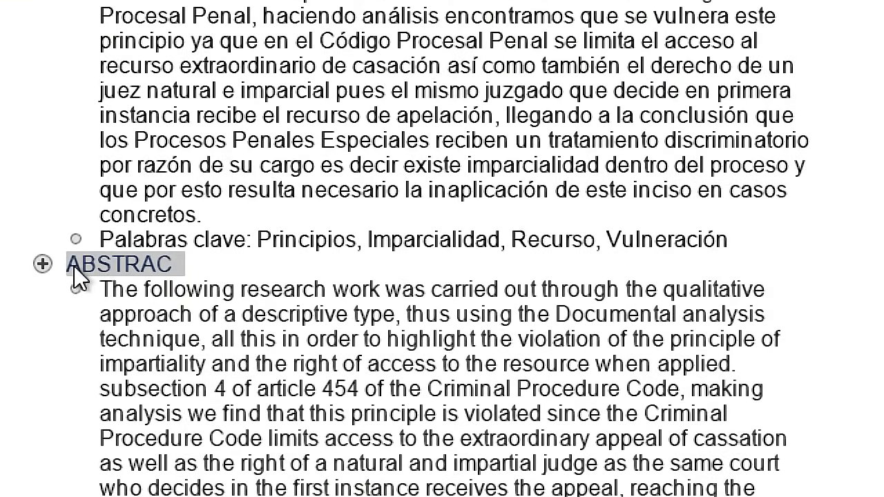
{"action": "left_click", "coordinate": [114, 283]}
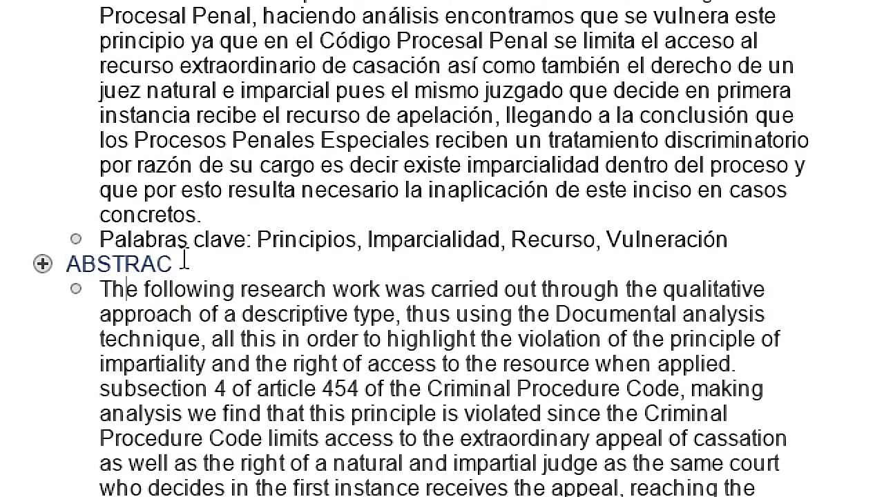
{"action": "double_click", "coordinate": [104, 264]}
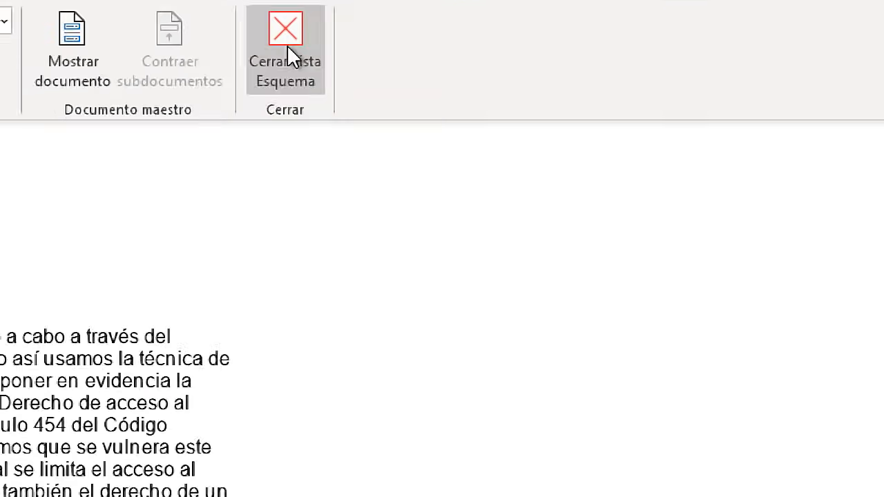
{"action": "left_click", "coordinate": [286, 46]}
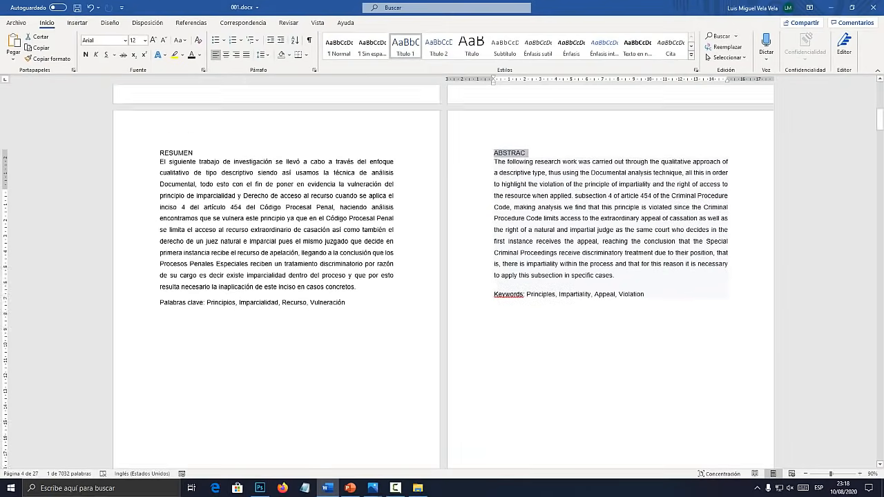
Update the whole ÍNDICE table so it includes the ABSTRAC heading.
{"action": "key", "text": "ctrl+Home"}
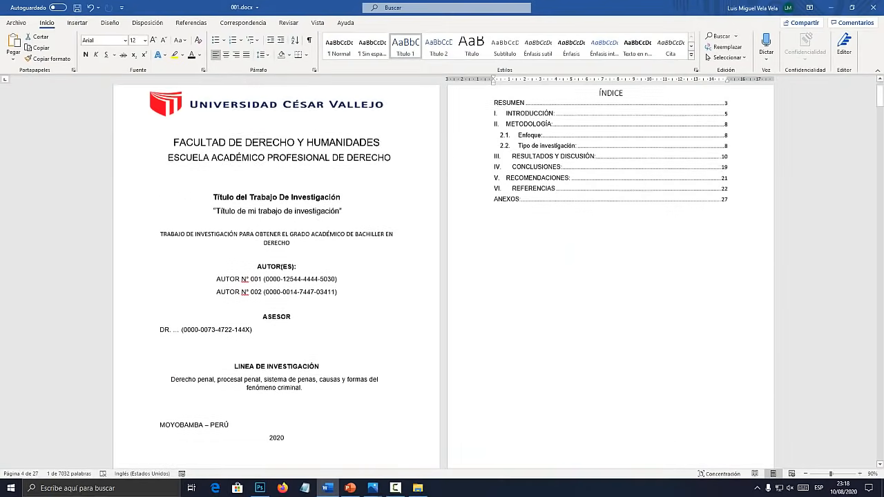
{"action": "right_click", "coordinate": [550, 178]}
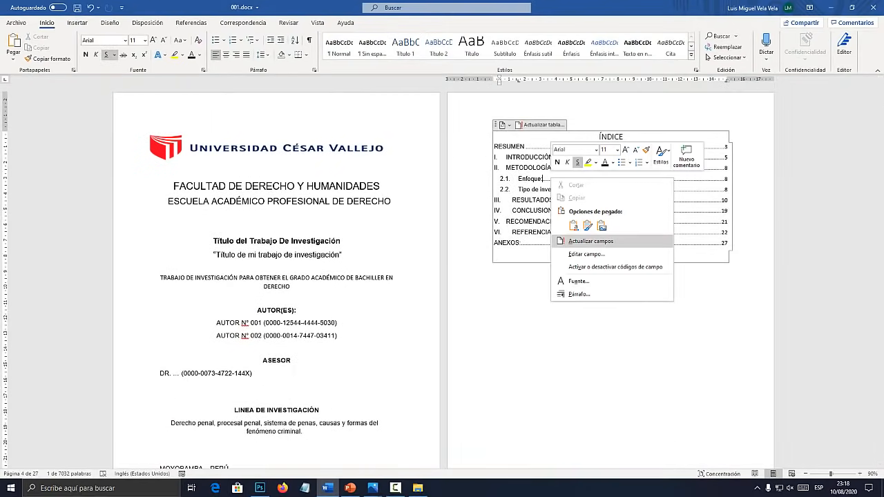
{"action": "left_click", "coordinate": [590, 241]}
{"action": "left_click", "coordinate": [394, 243]}
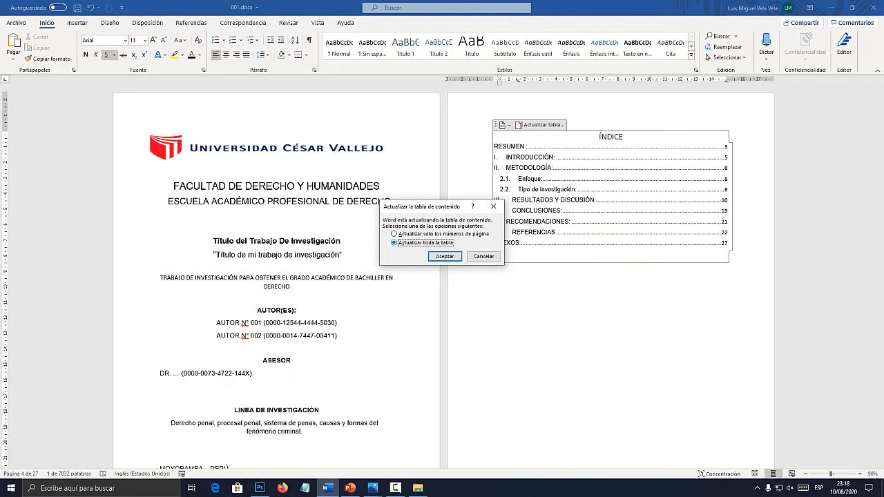
{"action": "key", "text": "Return"}
Check the ABSTRAC entry in the index and the page numbers of ABSTRAC and RESUMEN.
{"action": "left_click", "coordinate": [542, 189]}
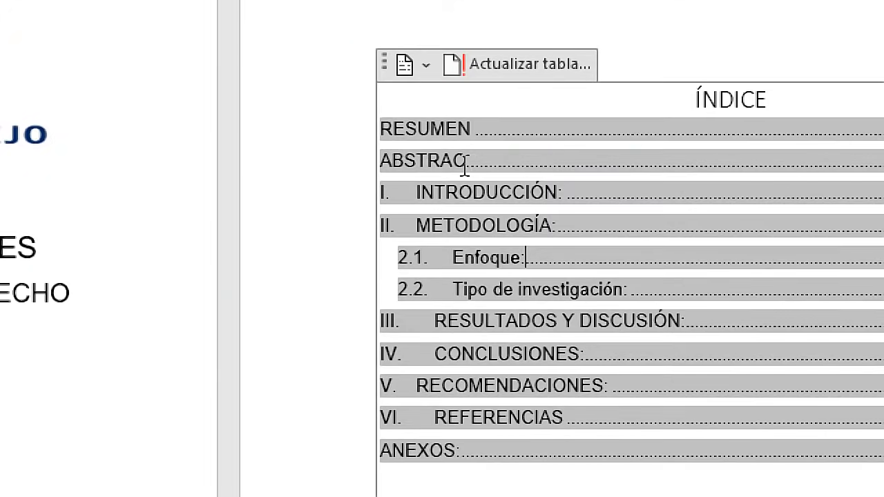
{"action": "left_click", "coordinate": [522, 157]}
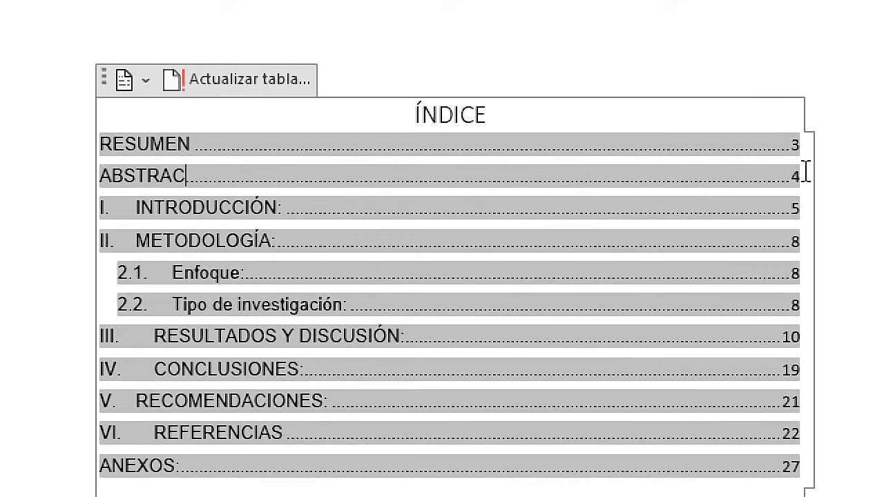
{"action": "left_click_drag", "start_coordinate": [859, 170], "coordinate": [795, 174]}
{"action": "left_click_drag", "start_coordinate": [788, 144], "coordinate": [805, 139]}
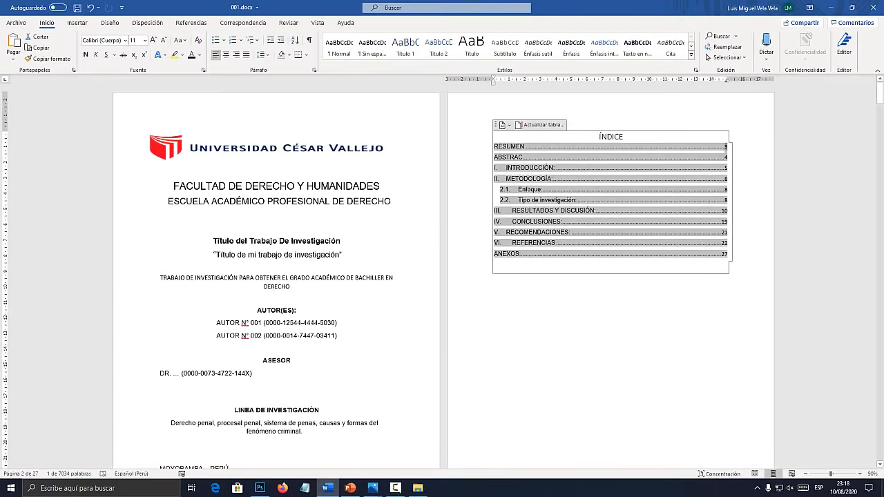
Compare the index entries with the sample in estructura.png, and return to the document.
{"action": "left_click", "coordinate": [99, 496]}
{"action": "left_click", "coordinate": [540, 199]}
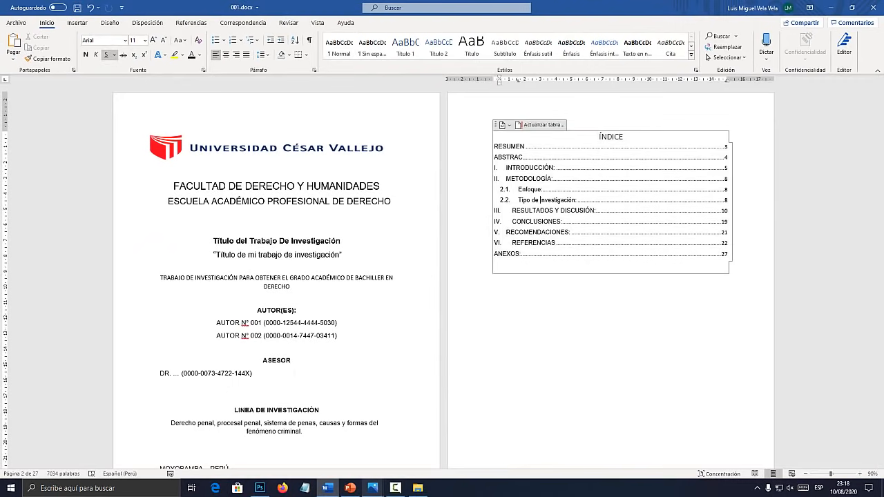
{"action": "mouse_move", "coordinate": [372, 487]}
{"action": "left_click", "coordinate": [525, 445]}
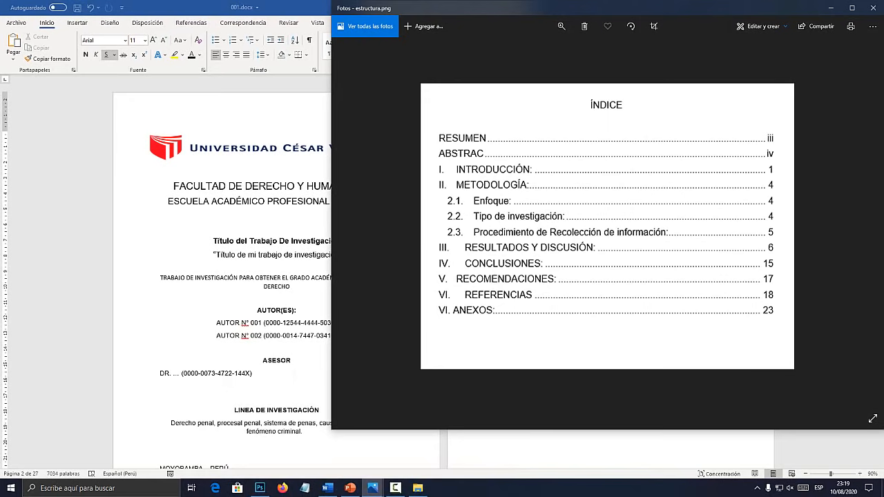
{"action": "key", "text": "alt+Tab"}
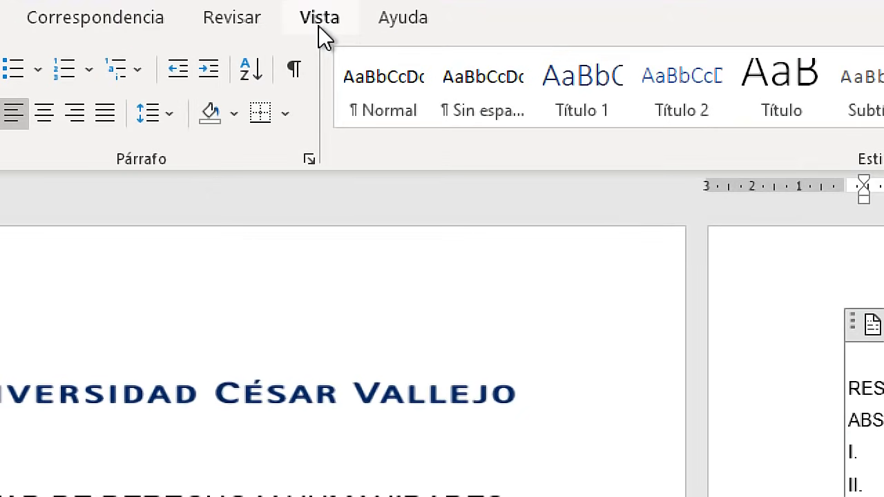
Set the outline level of heading 2.3 "Procedimiento de Recolección de información:" to Nivel 2 in Outline view (Esquema).
{"action": "left_click", "coordinate": [317, 23]}
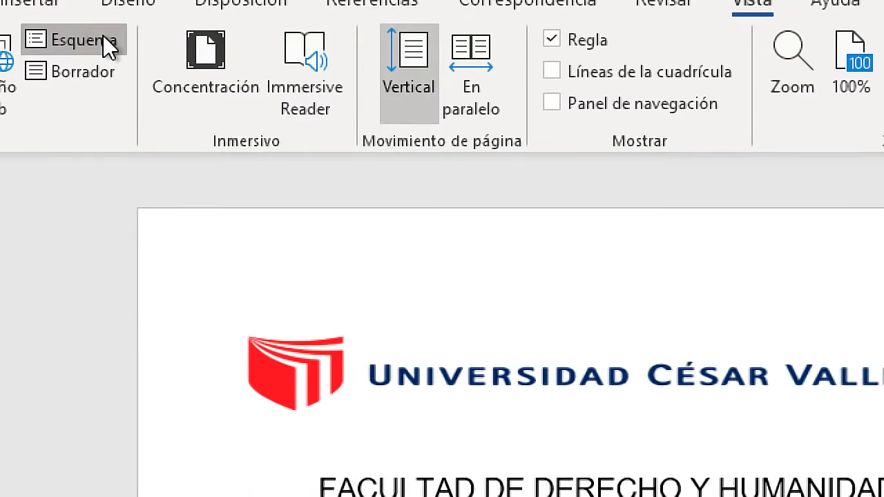
{"action": "left_click", "coordinate": [100, 37]}
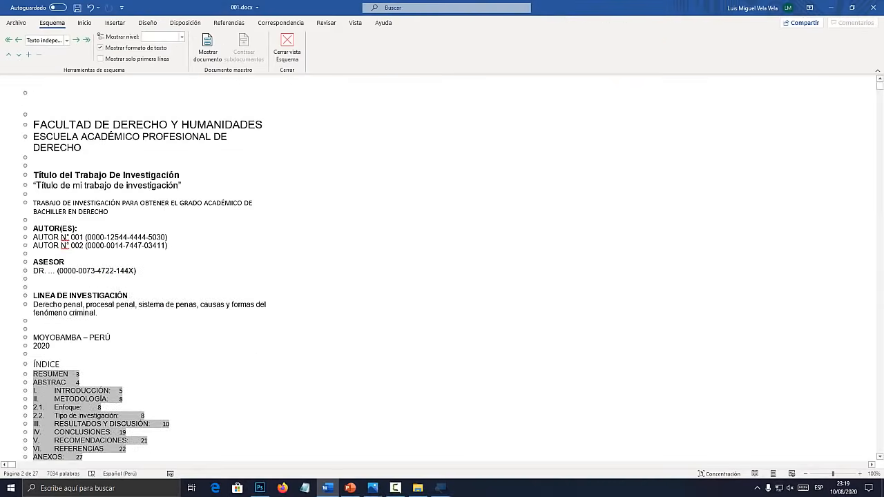
{"action": "scroll", "coordinate": [78, 88], "scroll_direction": "down", "scroll_amount": 20}
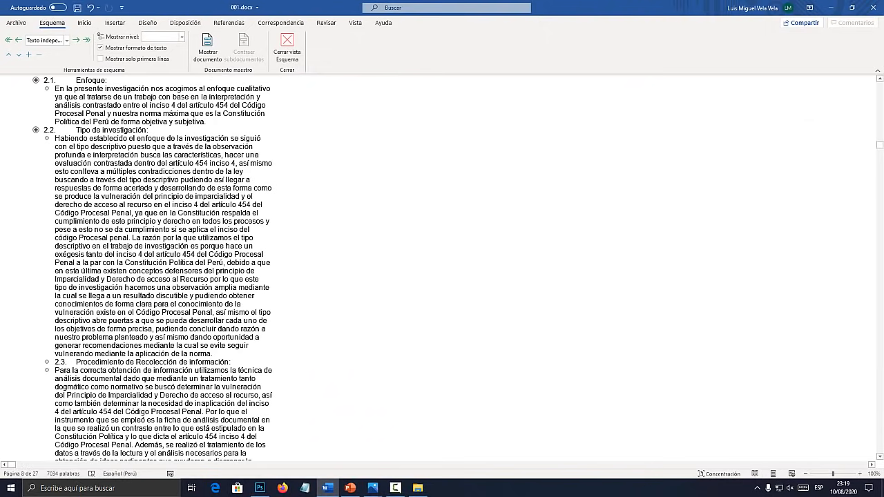
{"action": "scroll", "coordinate": [442, 269], "scroll_direction": "down", "scroll_amount": 2}
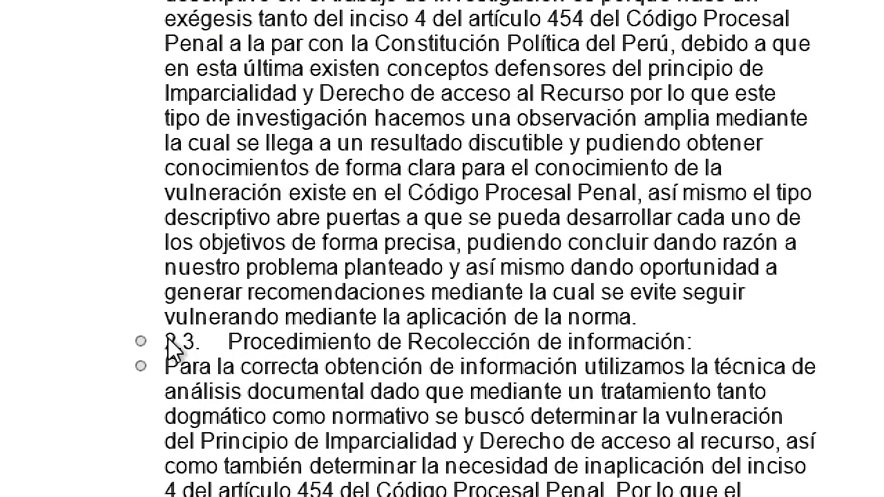
{"action": "left_click", "coordinate": [174, 343]}
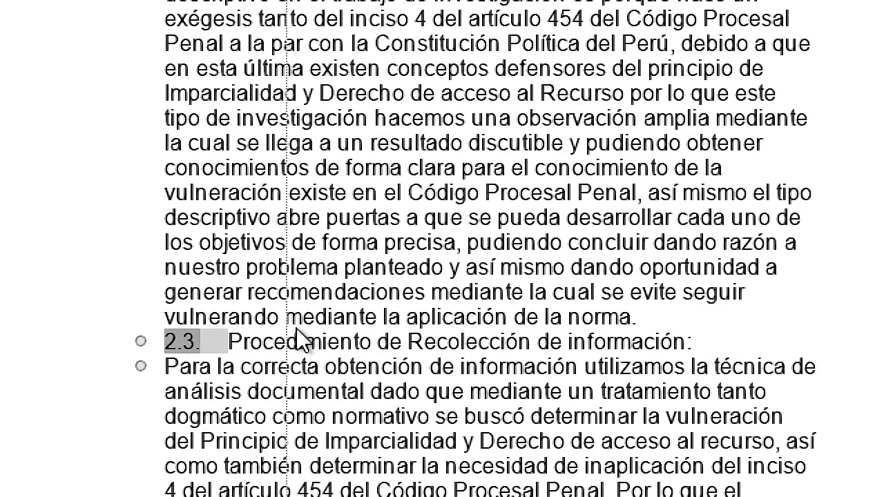
{"action": "left_click_drag", "start_coordinate": [686, 339], "coordinate": [199, 344]}
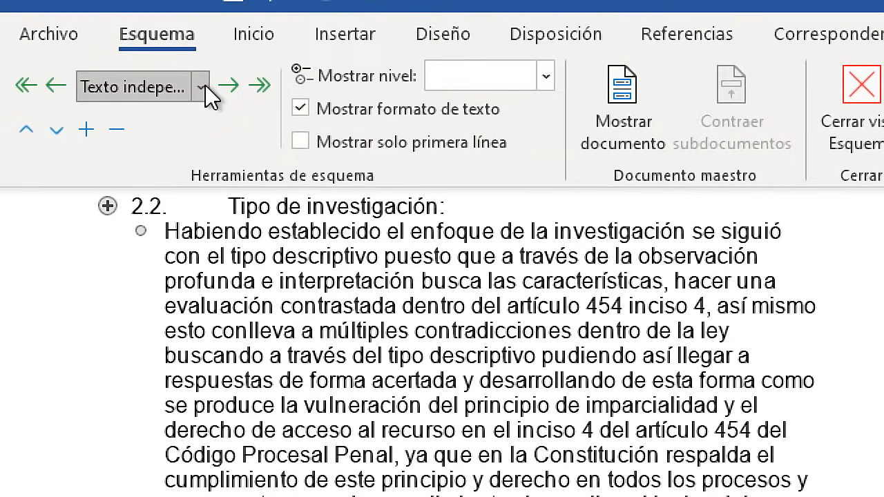
{"action": "left_click", "coordinate": [66, 40]}
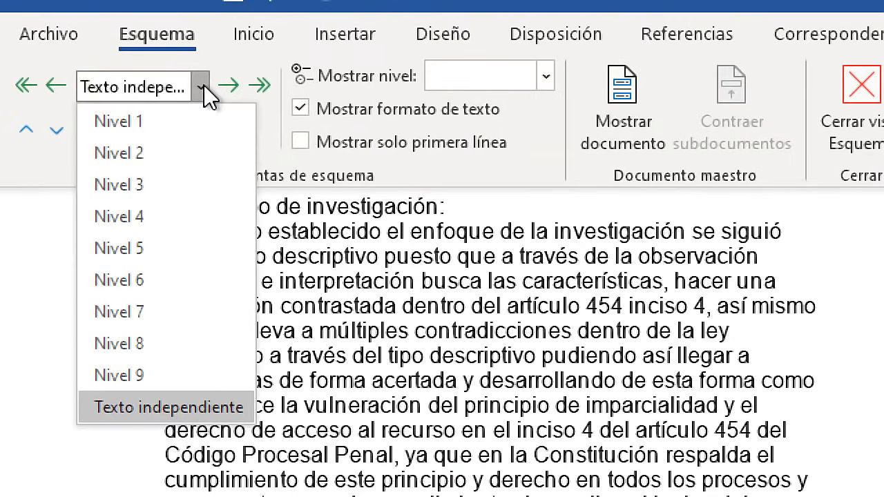
{"action": "left_click", "coordinate": [138, 153]}
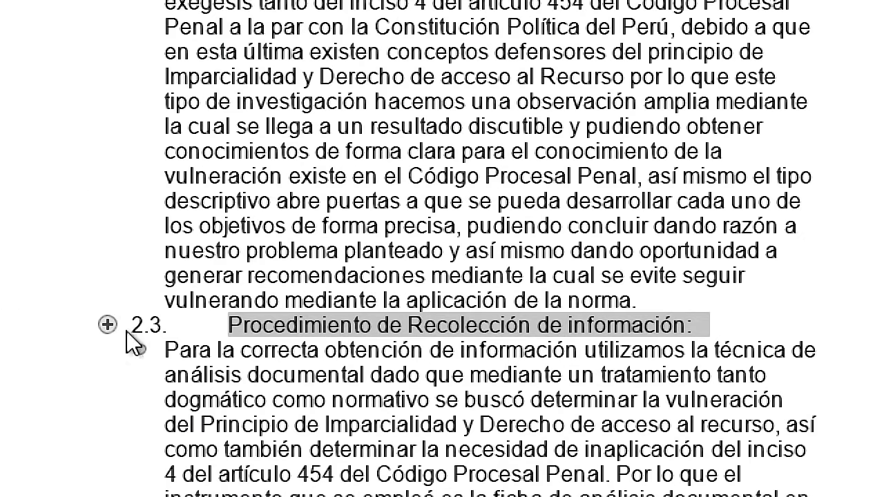
Collapse, expand and again collapse the text under heading 2.3 to check its new outline level.
{"action": "double_click", "coordinate": [108, 323]}
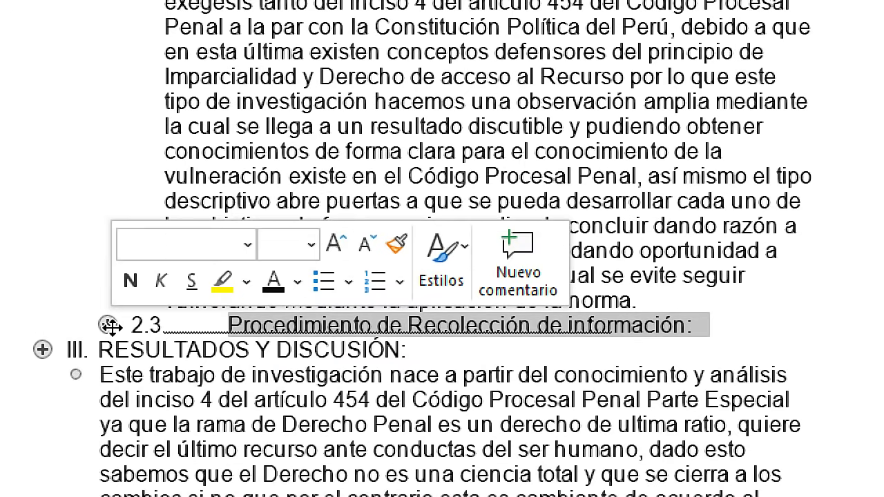
{"action": "double_click", "coordinate": [108, 324]}
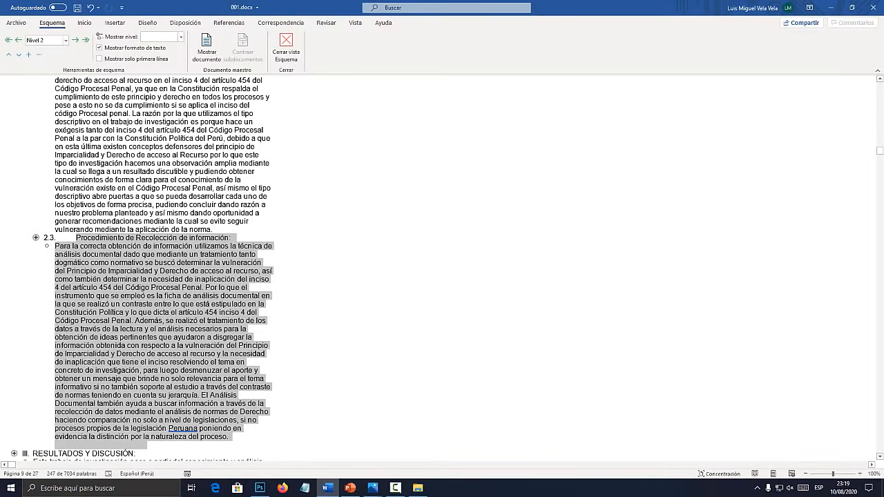
{"action": "double_click", "coordinate": [36, 238]}
Collapse heading 2.2 and the main sections METODOLOGÍA, RESULTADOS Y DISCUSIÓN, CONCLUSIONES, RECOMENDACIONES, REFERENCIAS and ANEXOS in the outline.
{"action": "scroll", "coordinate": [36, 237], "scroll_direction": "up", "scroll_amount": 8}
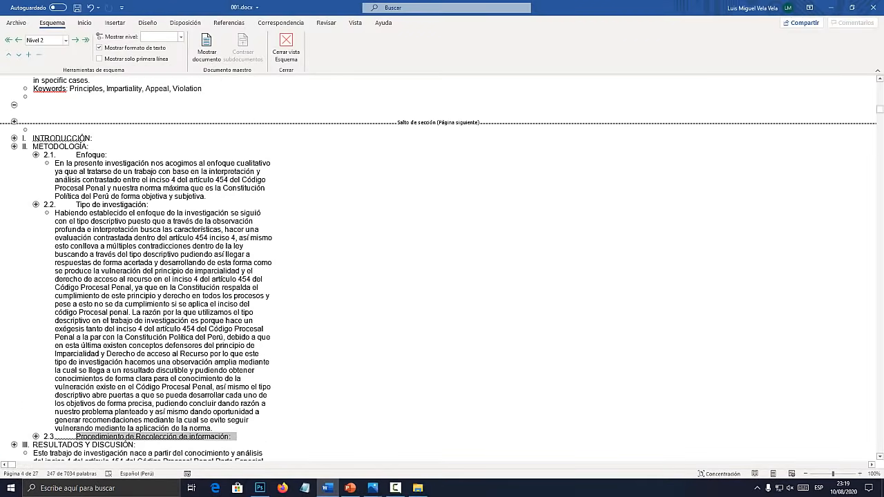
{"action": "double_click", "coordinate": [35, 204]}
{"action": "double_click", "coordinate": [14, 146]}
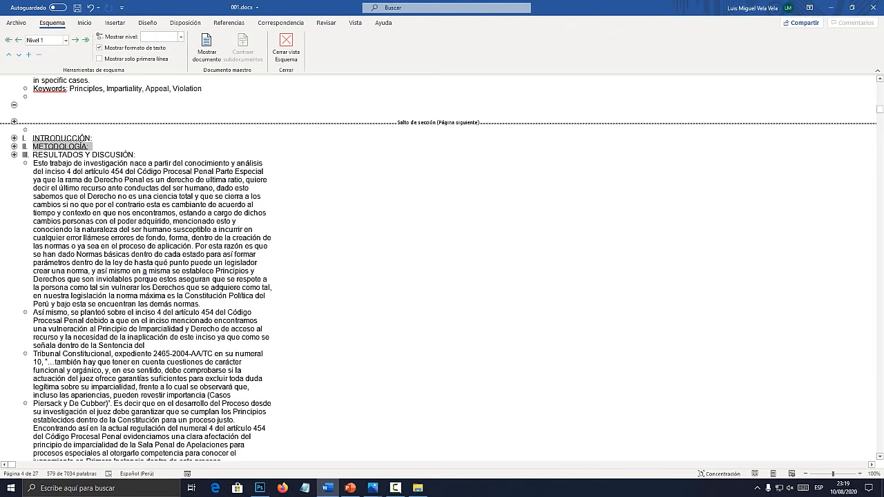
{"action": "double_click", "coordinate": [14, 155]}
{"action": "double_click", "coordinate": [14, 163]}
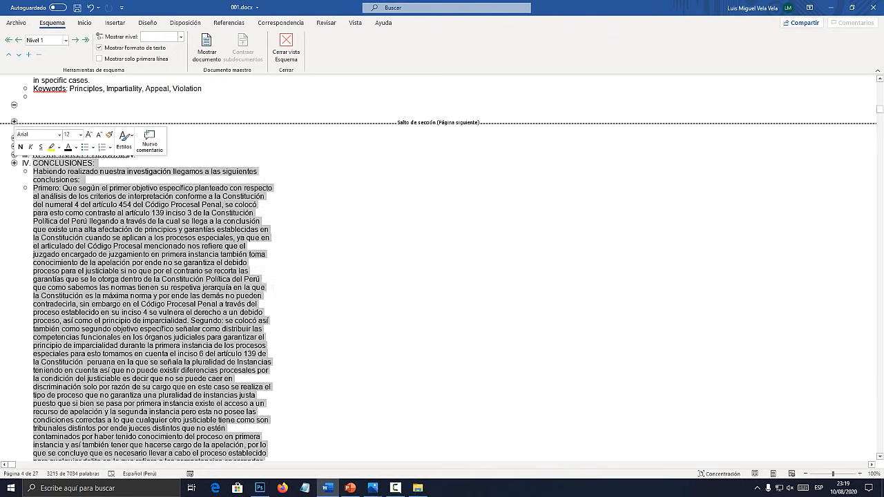
{"action": "left_click", "coordinate": [14, 172]}
{"action": "double_click", "coordinate": [14, 171]}
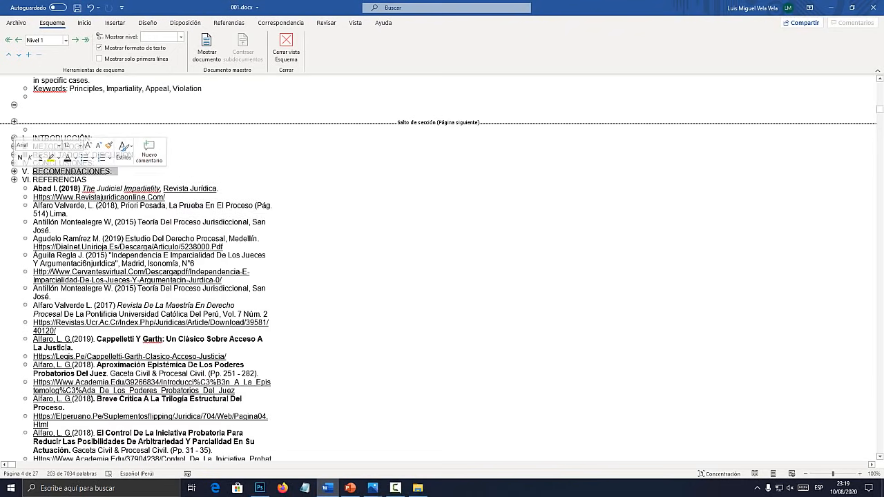
{"action": "double_click", "coordinate": [13, 180]}
{"action": "left_click", "coordinate": [14, 188]}
{"action": "double_click", "coordinate": [14, 188]}
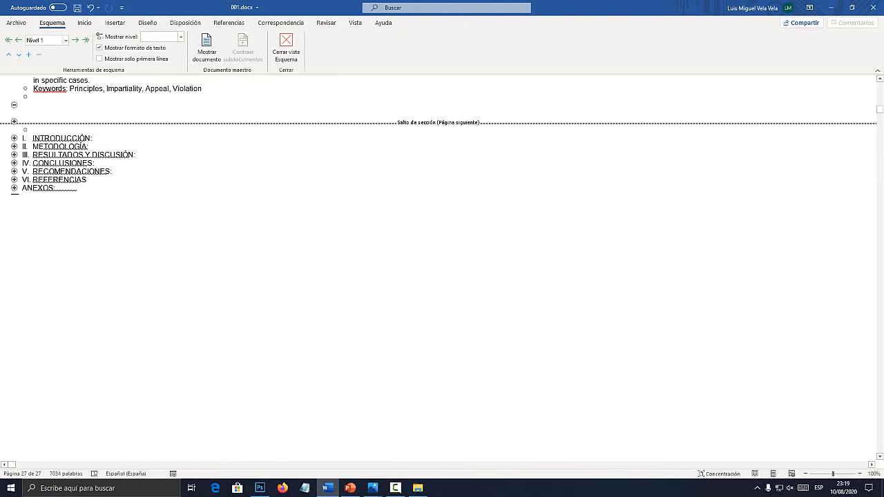
Expand the INTRODUCCIÓN section to view its text, and collapse it again.
{"action": "left_click", "coordinate": [13, 138]}
{"action": "double_click", "coordinate": [14, 138]}
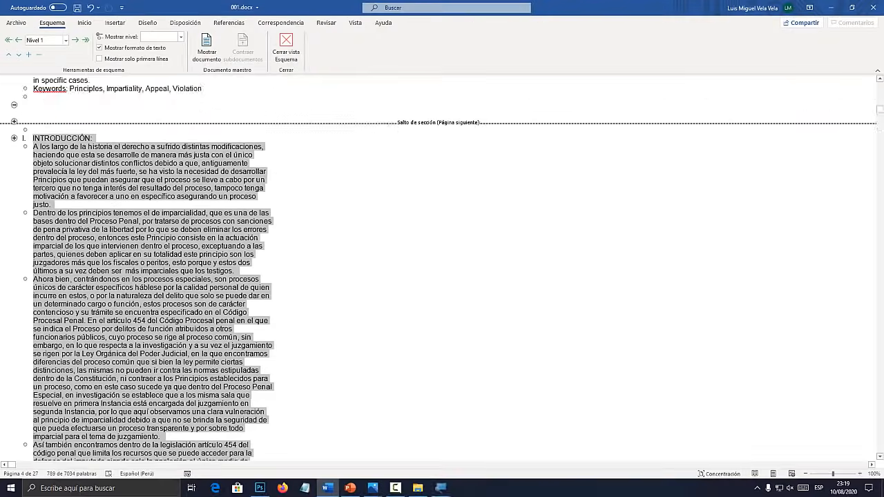
{"action": "scroll", "coordinate": [152, 276], "scroll_direction": "down", "scroll_amount": 4}
{"action": "scroll", "coordinate": [152, 276], "scroll_direction": "up", "scroll_amount": 8}
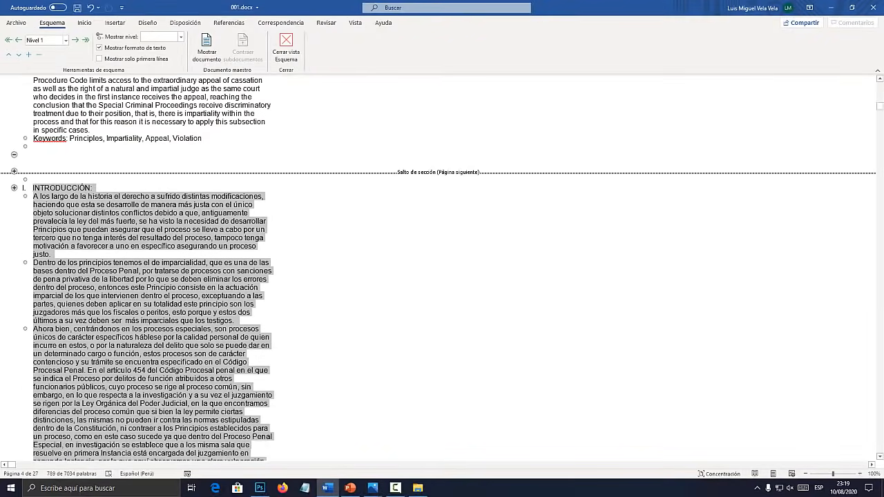
{"action": "double_click", "coordinate": [14, 263]}
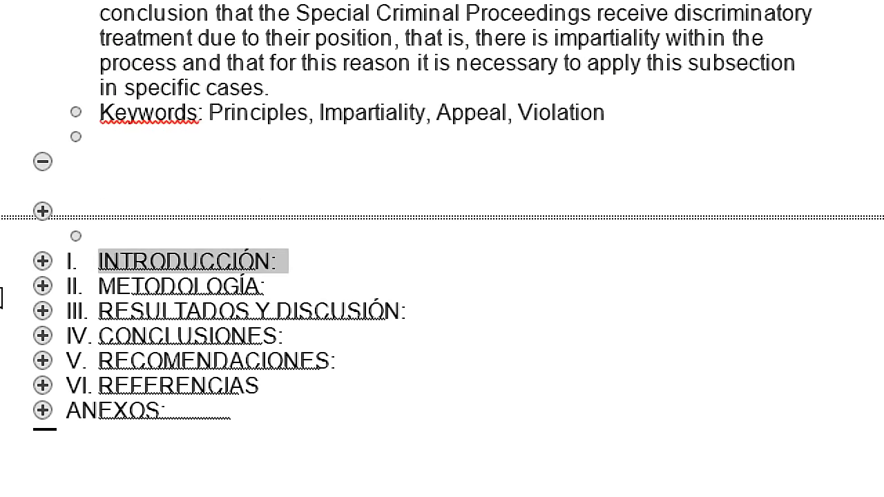
Expand the METODOLOGÍA section and collapse the text under subheadings 2.3, 2.2 and 2.1 to review the heading structure.
{"action": "double_click", "coordinate": [43, 285]}
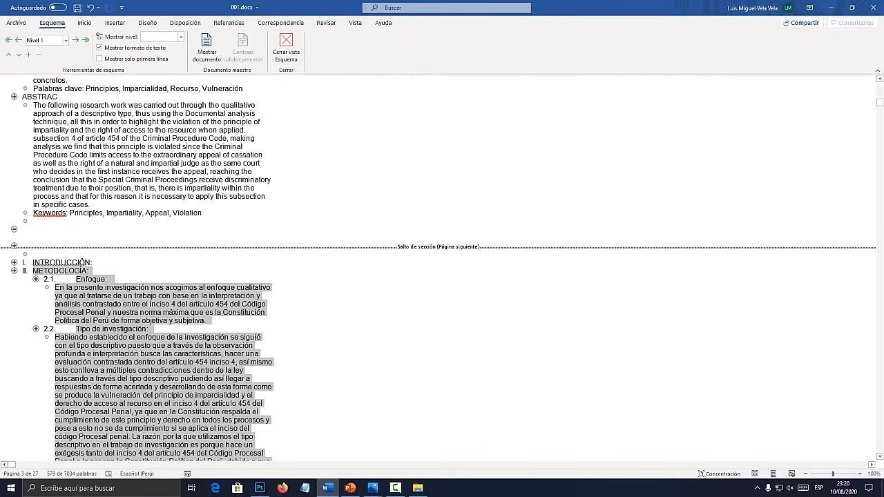
{"action": "left_click", "coordinate": [88, 287]}
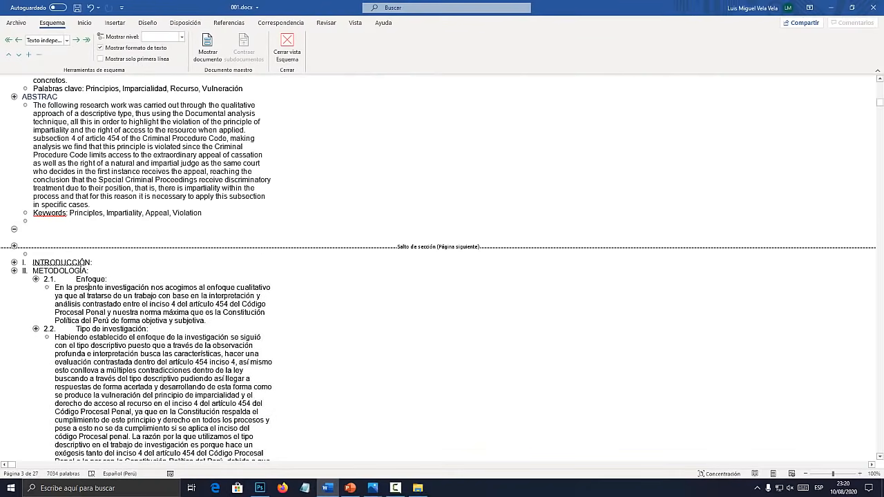
{"action": "left_click_drag", "start_coordinate": [91, 321], "coordinate": [103, 329]}
{"action": "scroll", "coordinate": [163, 276], "scroll_direction": "down", "scroll_amount": 8}
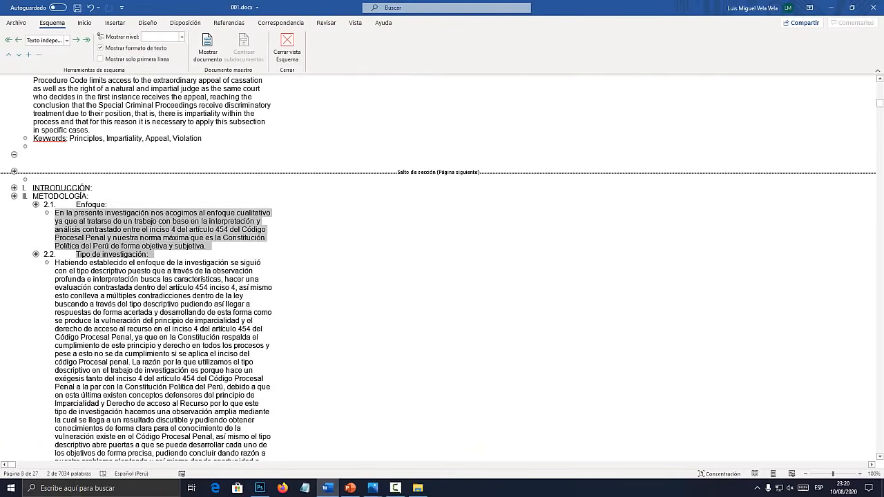
{"action": "scroll", "coordinate": [163, 277], "scroll_direction": "down", "scroll_amount": 1}
{"action": "double_click", "coordinate": [36, 337]}
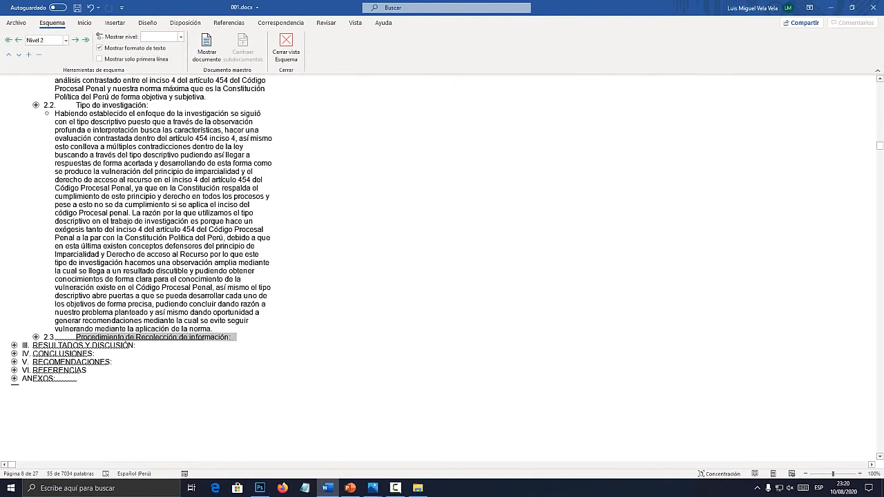
{"action": "double_click", "coordinate": [36, 105]}
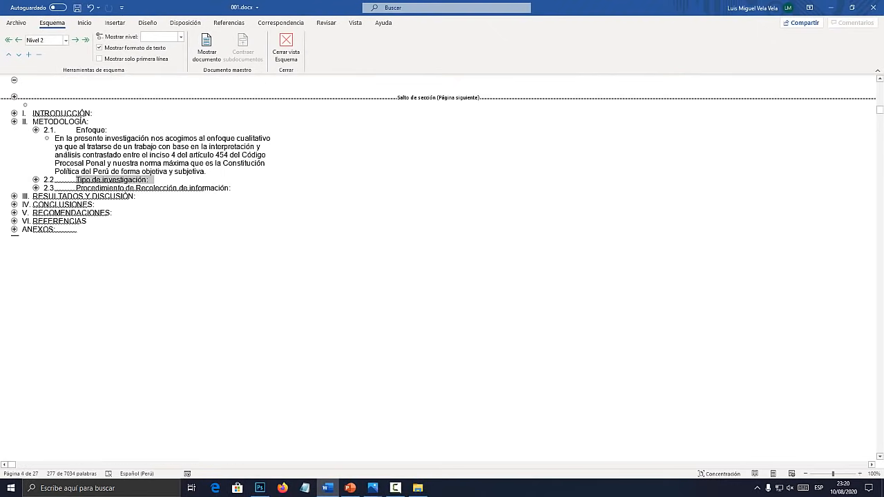
{"action": "double_click", "coordinate": [36, 130]}
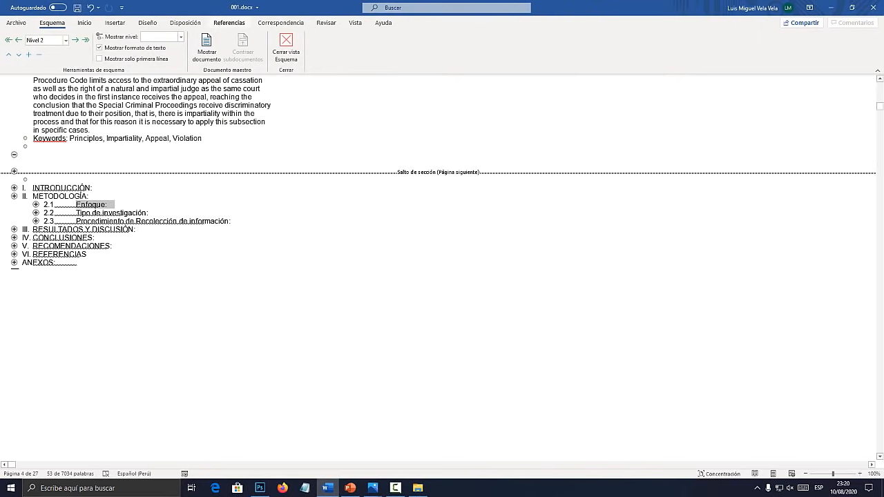
Leave Outline view and update the whole ÍNDICE table so it includes heading 2.3.
{"action": "left_click", "coordinate": [290, 43]}
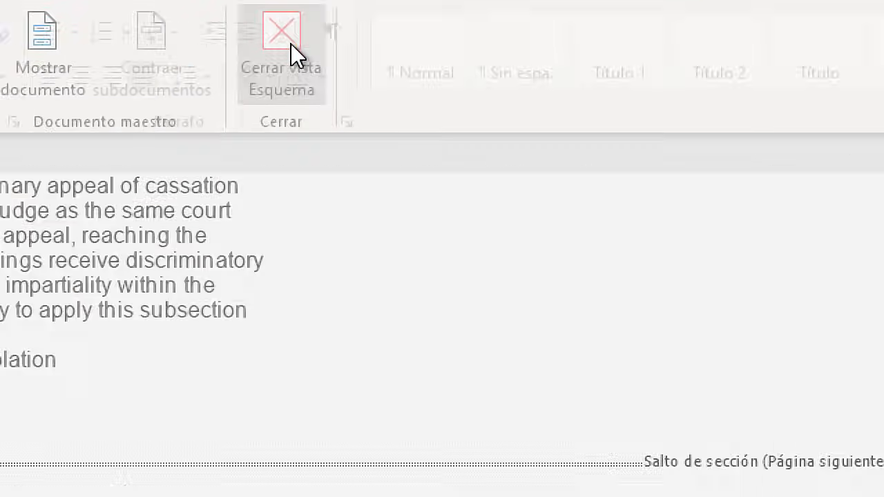
{"action": "scroll", "coordinate": [444, 277], "scroll_direction": "up", "scroll_amount": 14}
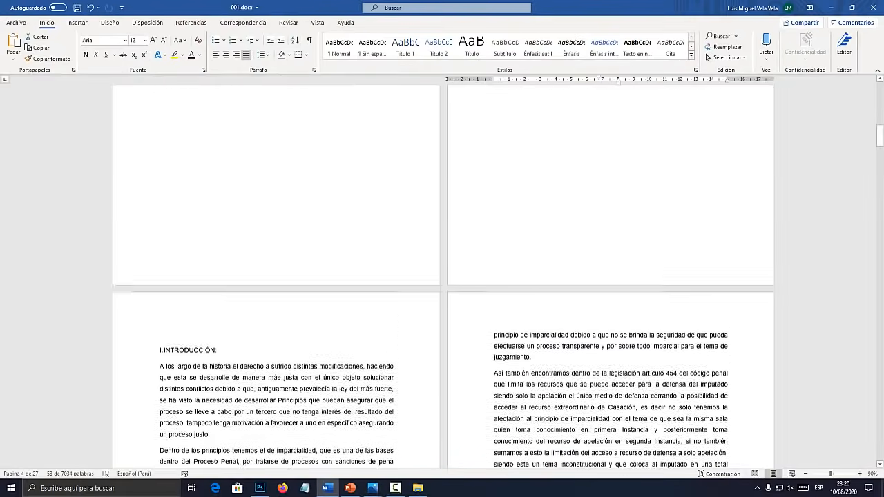
{"action": "left_click_drag", "start_coordinate": [880, 124], "coordinate": [880, 94]}
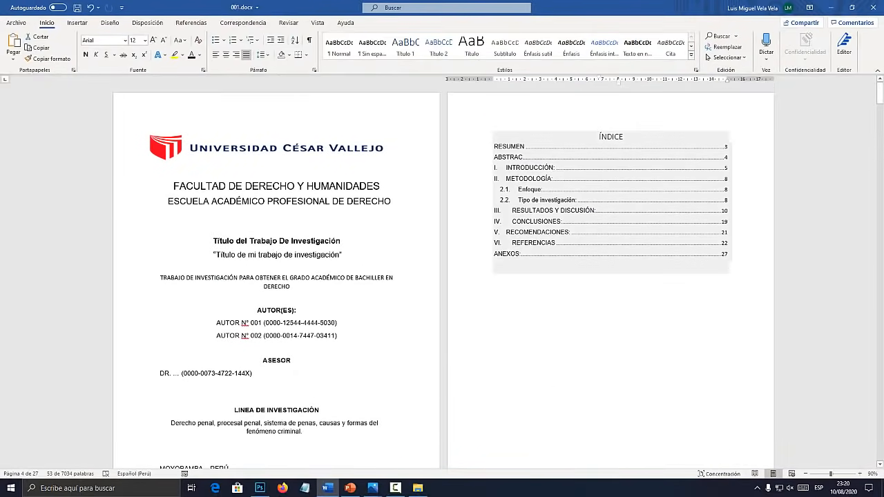
{"action": "right_click", "coordinate": [571, 193]}
{"action": "left_click", "coordinate": [611, 255]}
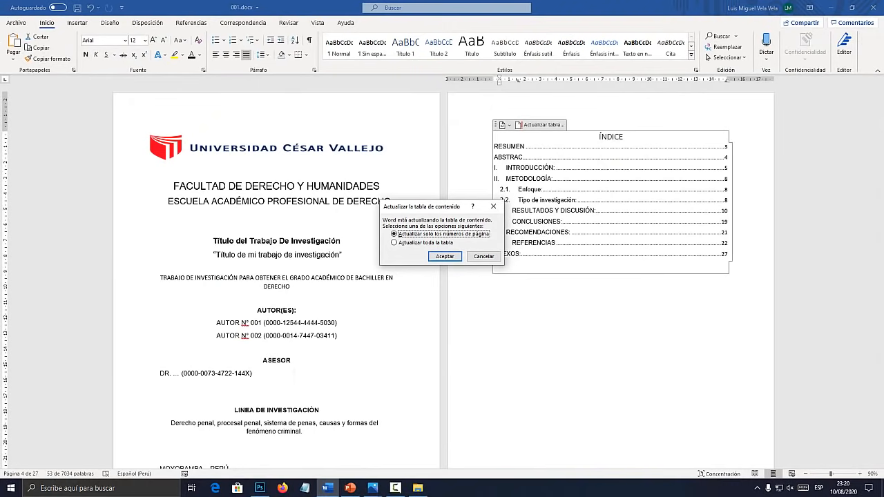
{"action": "key", "text": "Down"}
{"action": "key", "text": "Return"}
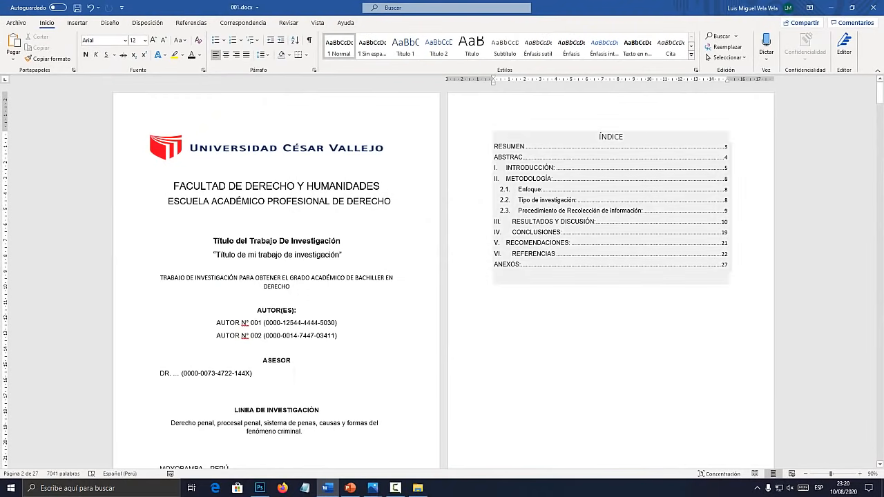
Format the whole ÍNDICE, including its title and all entries, in Arial at size 12.
{"action": "left_click", "coordinate": [496, 276]}
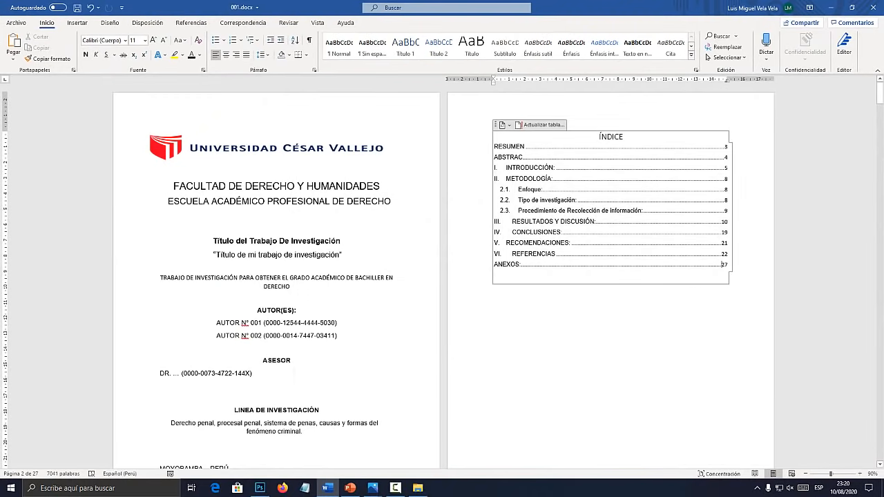
{"action": "left_click_drag", "start_coordinate": [496, 276], "coordinate": [495, 136]}
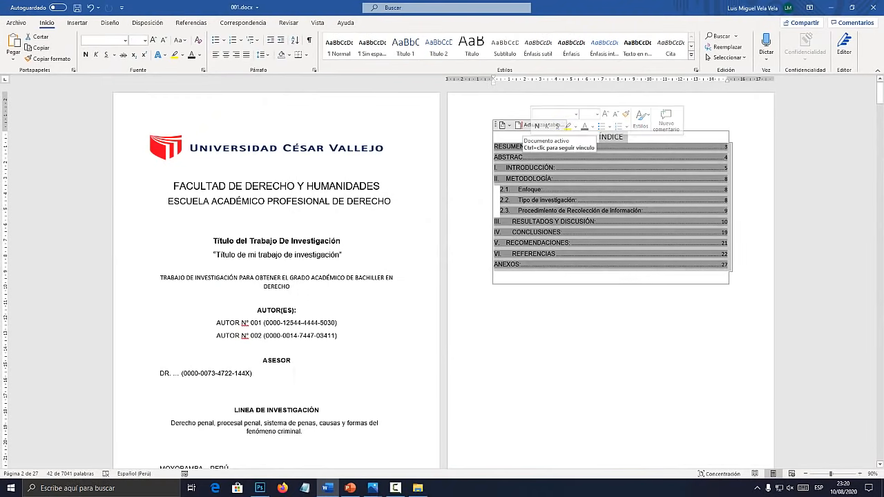
{"action": "left_click", "coordinate": [722, 222]}
{"action": "left_click_drag", "start_coordinate": [496, 276], "coordinate": [495, 137]}
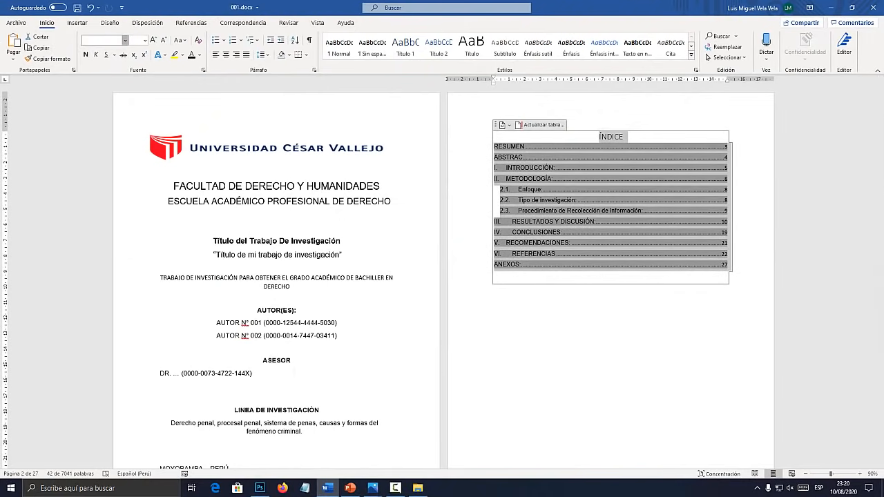
{"action": "left_click", "coordinate": [125, 40]}
{"action": "left_click", "coordinate": [110, 106]}
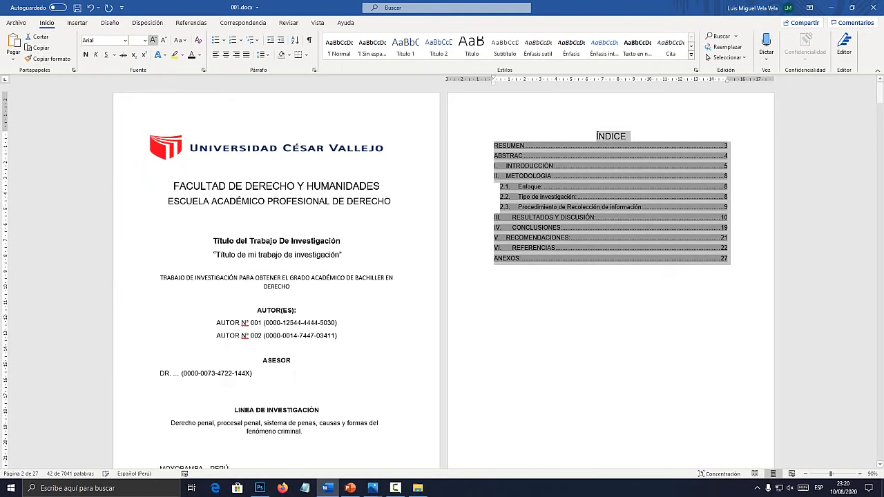
{"action": "left_click", "coordinate": [144, 40]}
{"action": "left_click", "coordinate": [135, 100]}
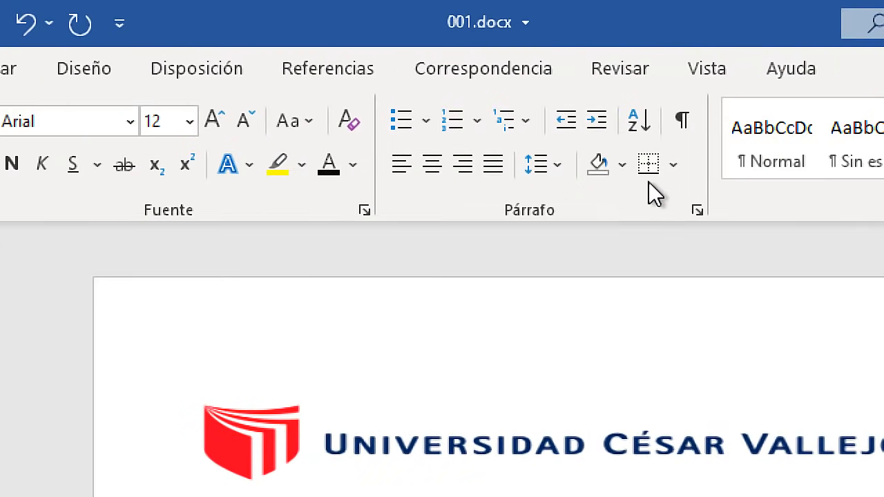
Set the line spacing of the selected ÍNDICE to Múltiple 1.4.
{"action": "left_click", "coordinate": [557, 165]}
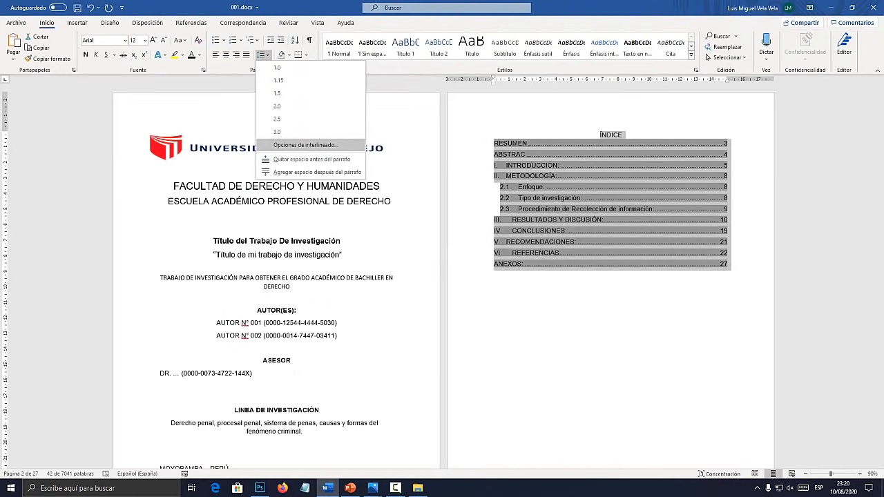
{"action": "left_click", "coordinate": [305, 145]}
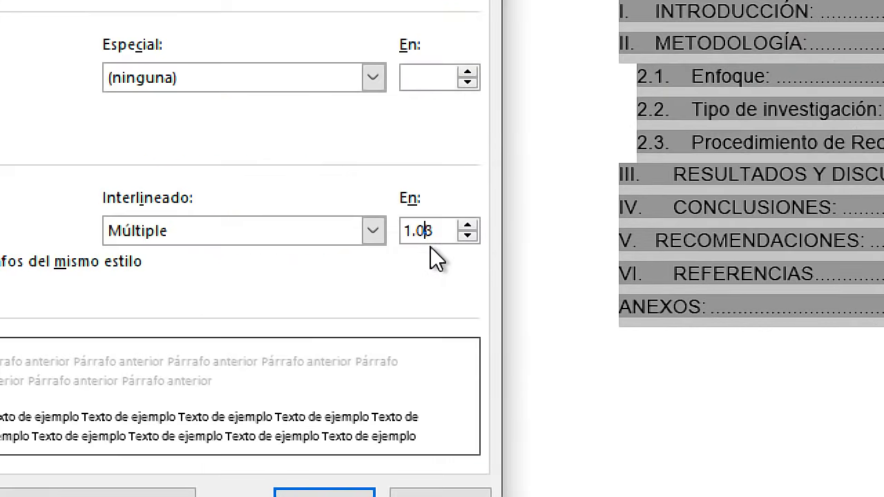
{"action": "double_click", "coordinate": [431, 238]}
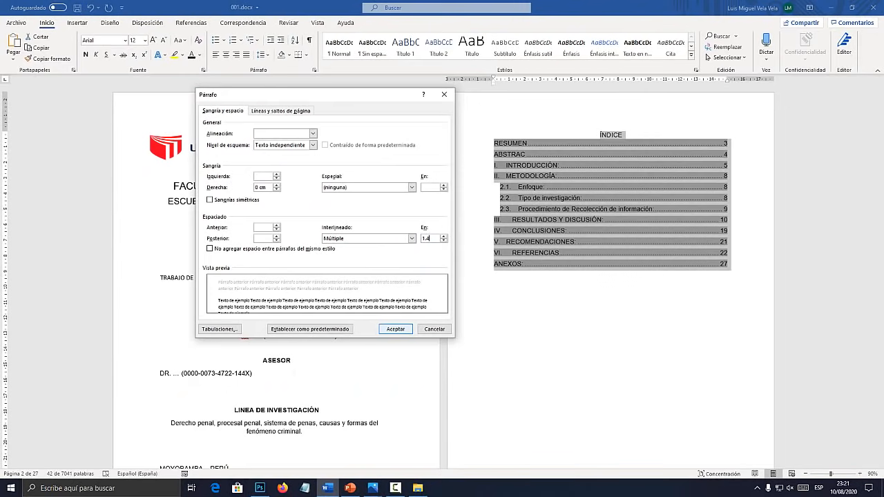
{"action": "key", "text": "Return"}
{"action": "left_click", "coordinate": [493, 333]}
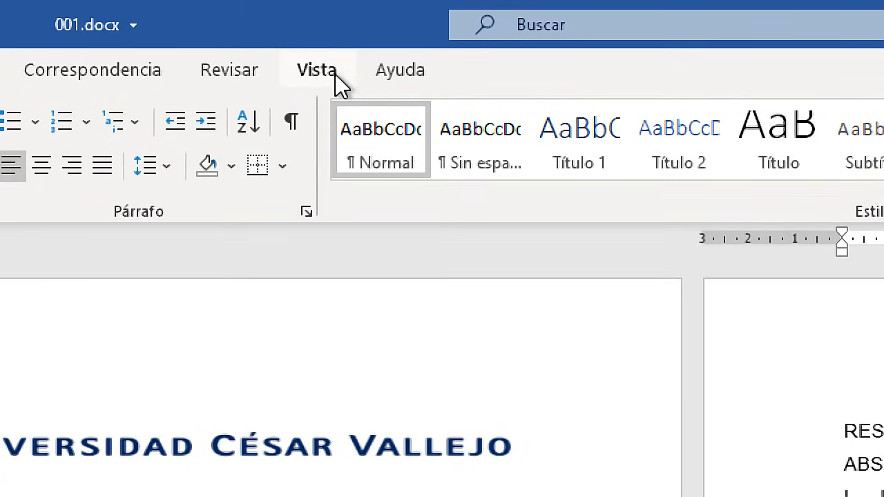
Switch the document to Outline view and show the Navigation pane with its headings.
{"action": "left_click", "coordinate": [322, 72]}
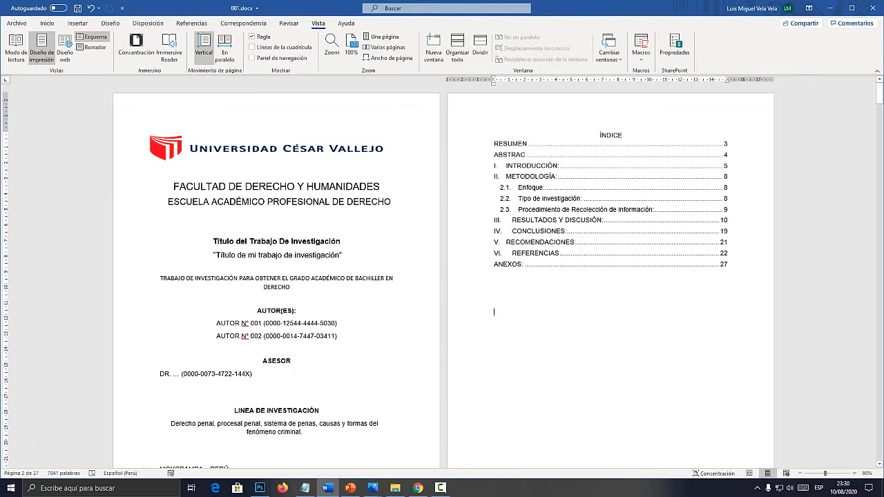
{"action": "left_click", "coordinate": [290, 113]}
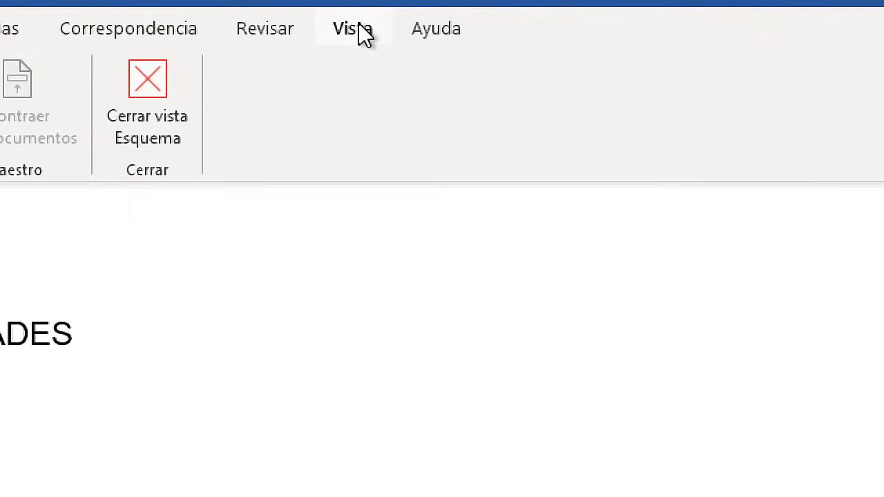
{"action": "left_click", "coordinate": [379, 74]}
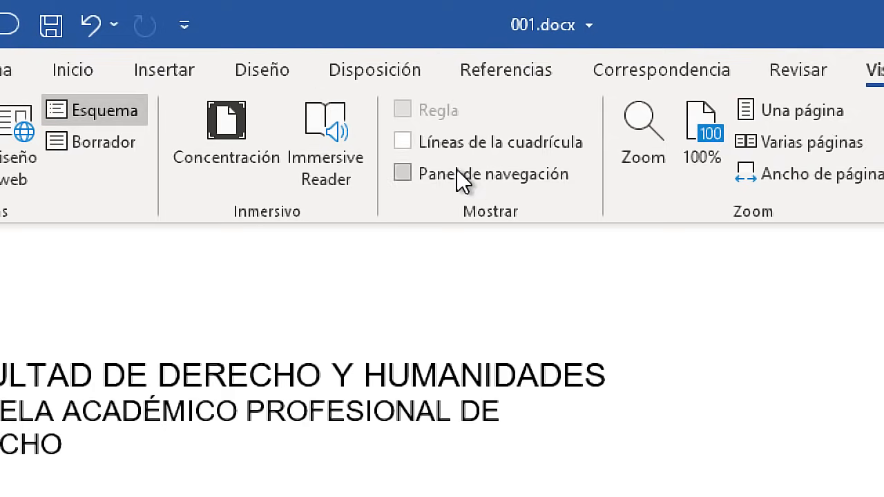
{"action": "left_click", "coordinate": [462, 179]}
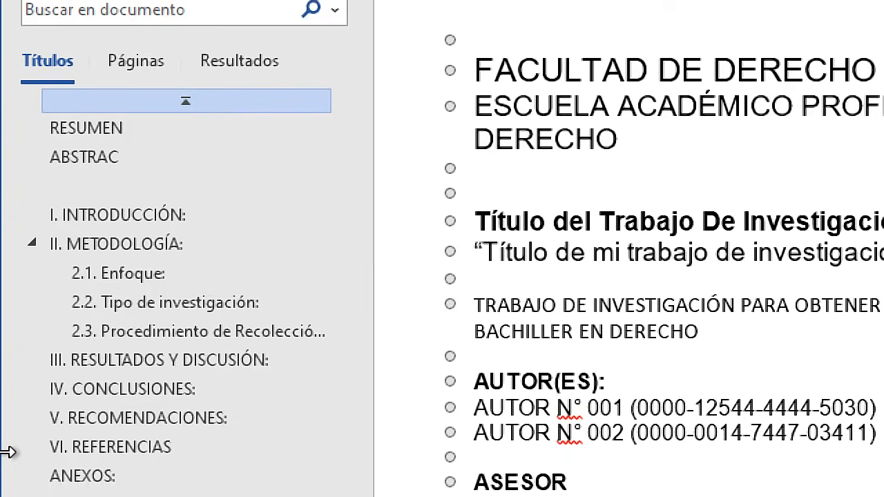
Go through the headings in the Navigation pane, from RESUMEN to RECOMENDACIONES and back, to check the document structure.
{"action": "left_click", "coordinate": [86, 91]}
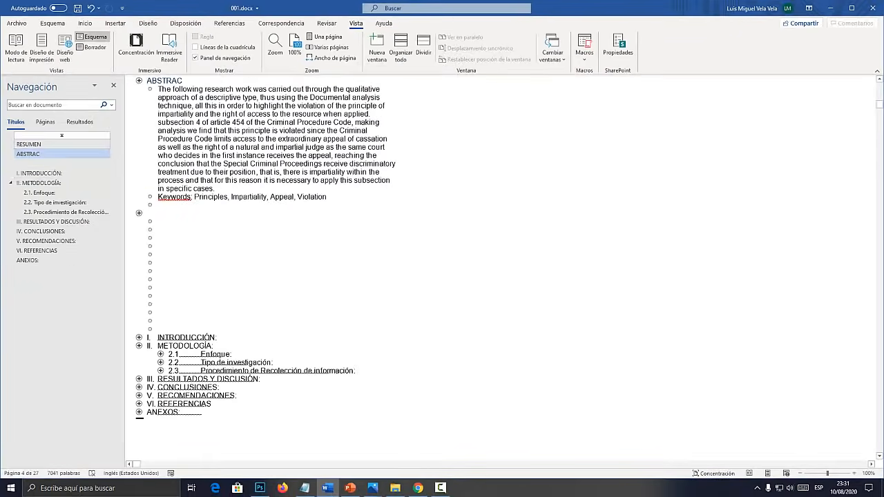
{"action": "left_click", "coordinate": [62, 144]}
{"action": "key", "text": "Down"}
{"action": "key", "text": "Down"}
{"action": "key", "text": "Down"}
{"action": "key", "text": "Down"}
{"action": "key", "text": "Down"}
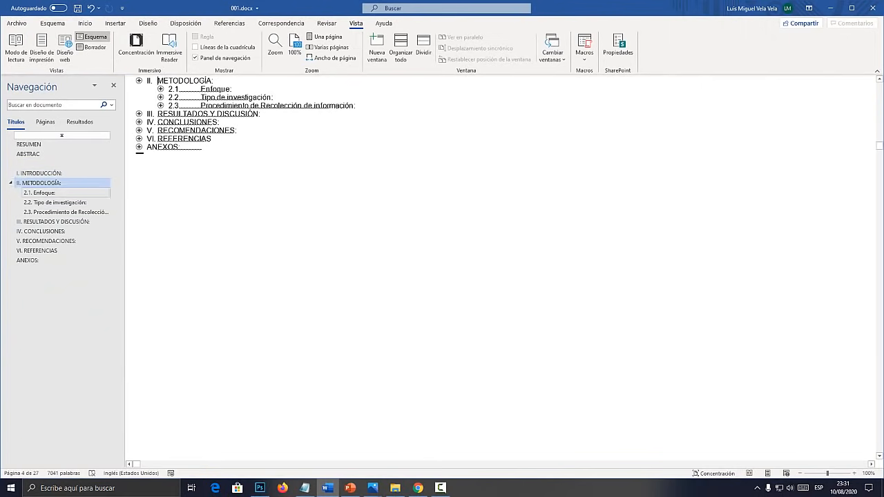
{"action": "key", "text": "Down"}
{"action": "key", "text": "Down"}
{"action": "key", "text": "Down"}
{"action": "key", "text": "Down"}
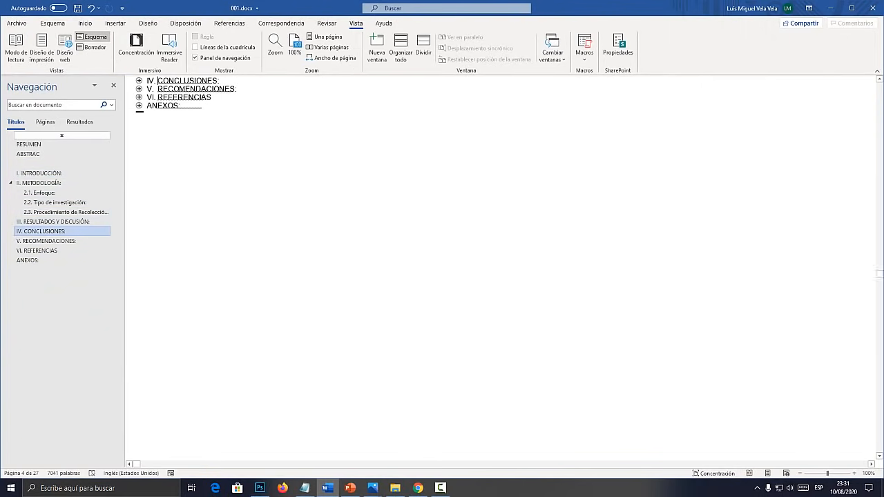
{"action": "key", "text": "Down"}
{"action": "key", "text": "Up"}
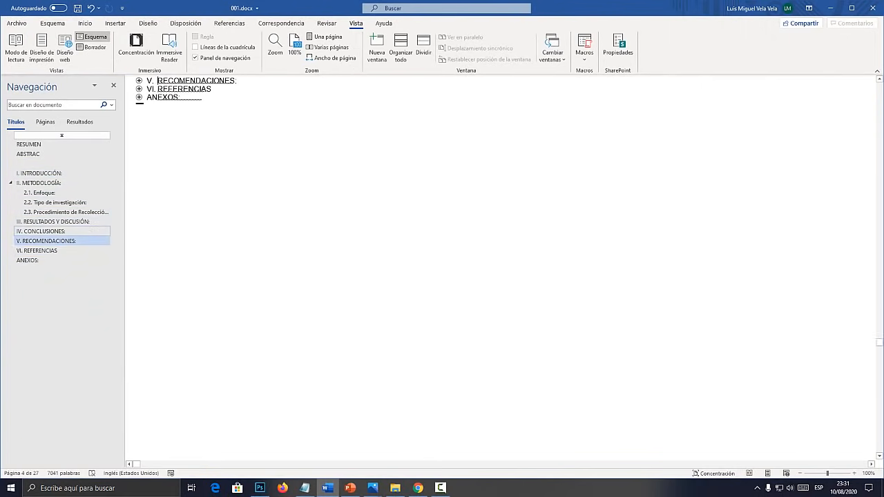
{"action": "key", "text": "Up"}
{"action": "key", "text": "Up"}
{"action": "key", "text": "Up"}
{"action": "key", "text": "Up"}
{"action": "key", "text": "Up"}
{"action": "key", "text": "Up"}
{"action": "key", "text": "Up"}
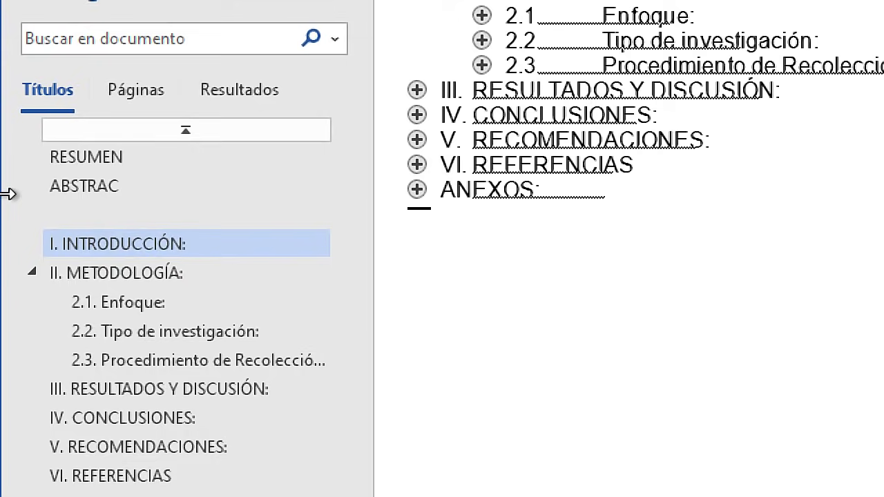
Go to the empty heading between ABSTRAC and INTRODUCCIÓN and check its style and outline level.
{"action": "left_click", "coordinate": [86, 51]}
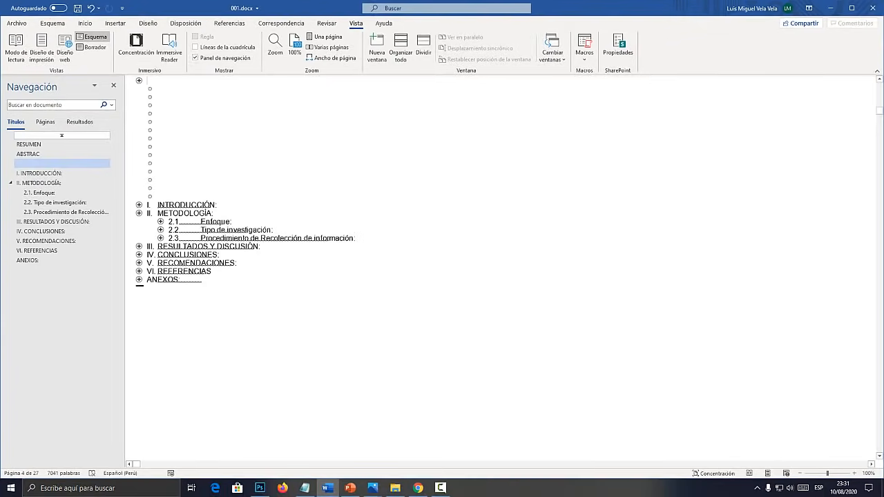
{"action": "scroll", "coordinate": [442, 242], "scroll_direction": "up", "scroll_amount": 3}
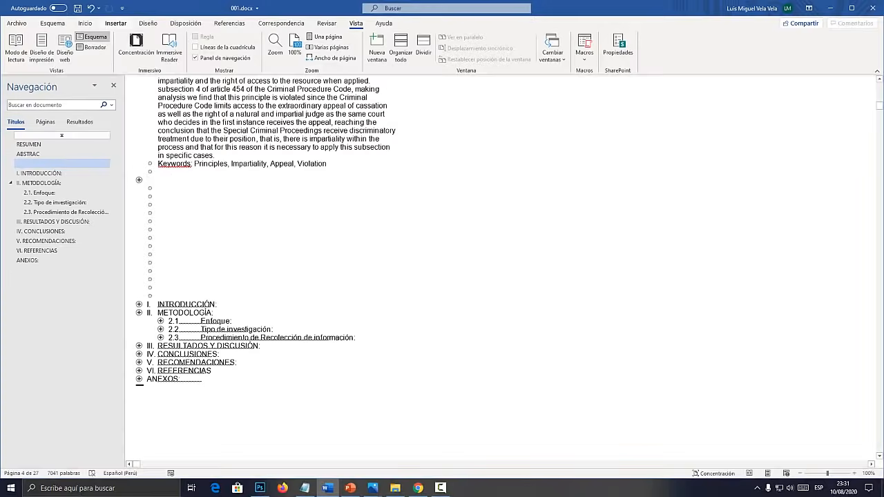
{"action": "left_click", "coordinate": [85, 23]}
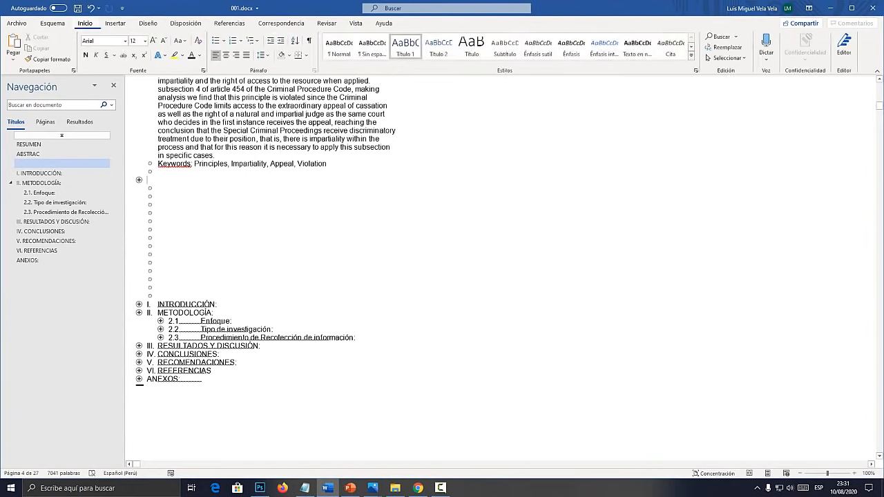
{"action": "left_click", "coordinate": [355, 23]}
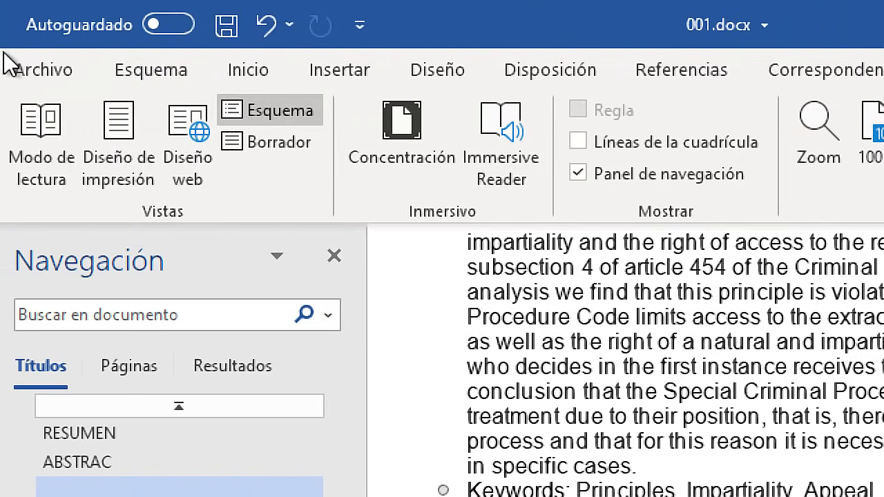
{"action": "left_click", "coordinate": [156, 77]}
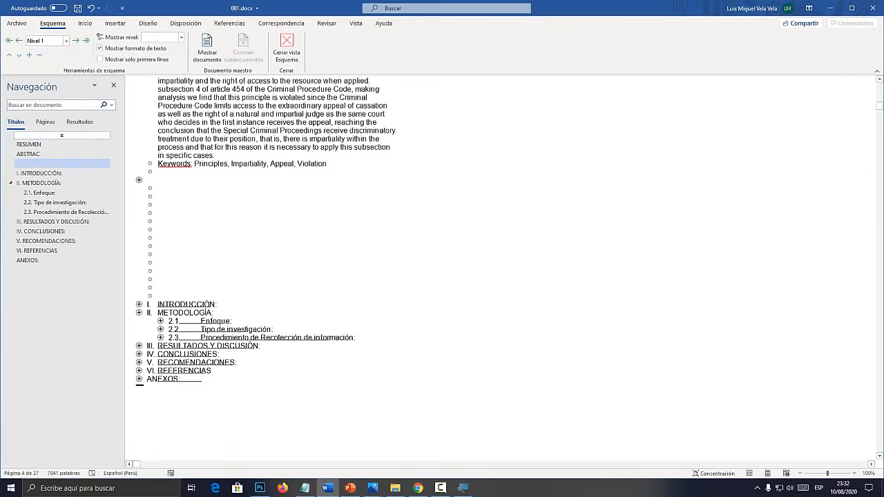
Set the empty heading below the Keywords line to Texto independiente and go to the I. INTRODUCCIÓN heading.
{"action": "left_click", "coordinate": [62, 40]}
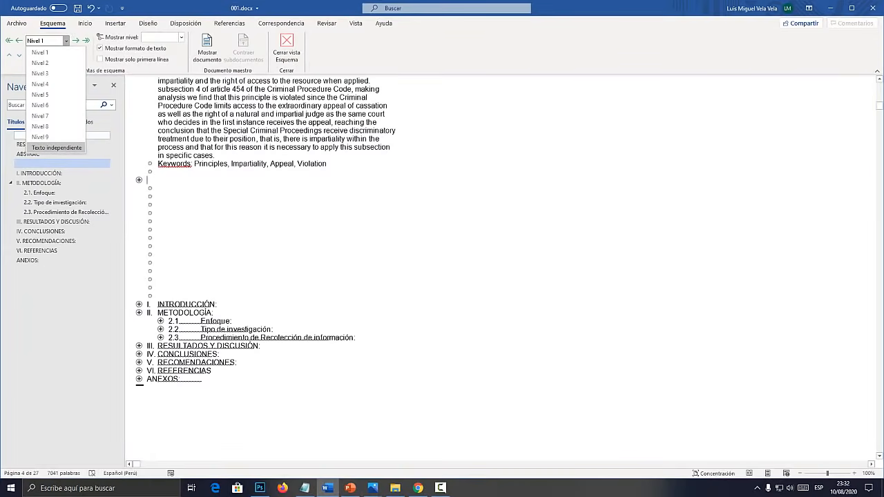
{"action": "left_click", "coordinate": [55, 147]}
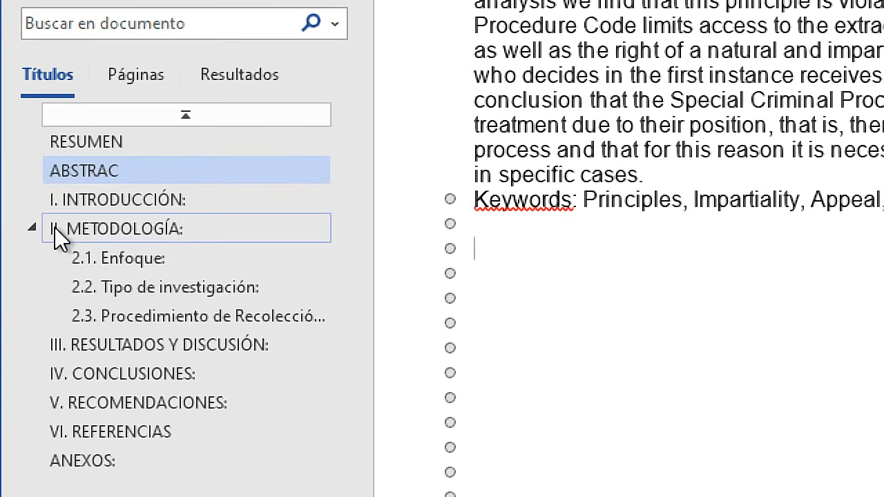
{"action": "left_click", "coordinate": [34, 164]}
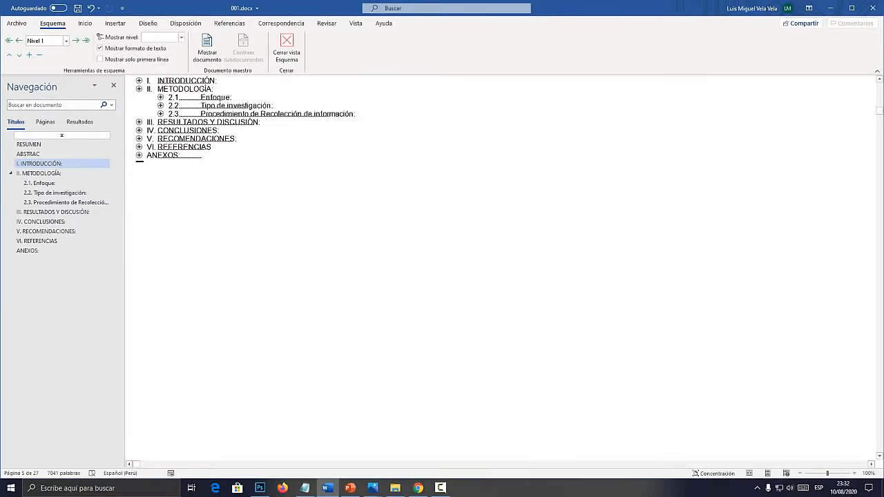
Expand VI. REFERENCIAS in the outline and set its "La Prueba En El Proceso" entry to Nivel 1.
{"action": "left_click", "coordinate": [139, 147]}
{"action": "double_click", "coordinate": [139, 147]}
{"action": "left_click", "coordinate": [194, 181]}
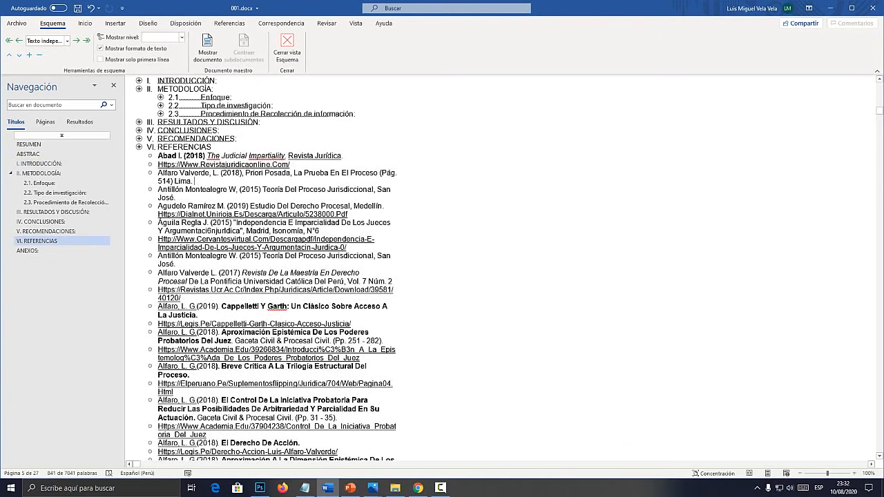
{"action": "left_click", "coordinate": [87, 40]}
{"action": "left_click", "coordinate": [41, 52]}
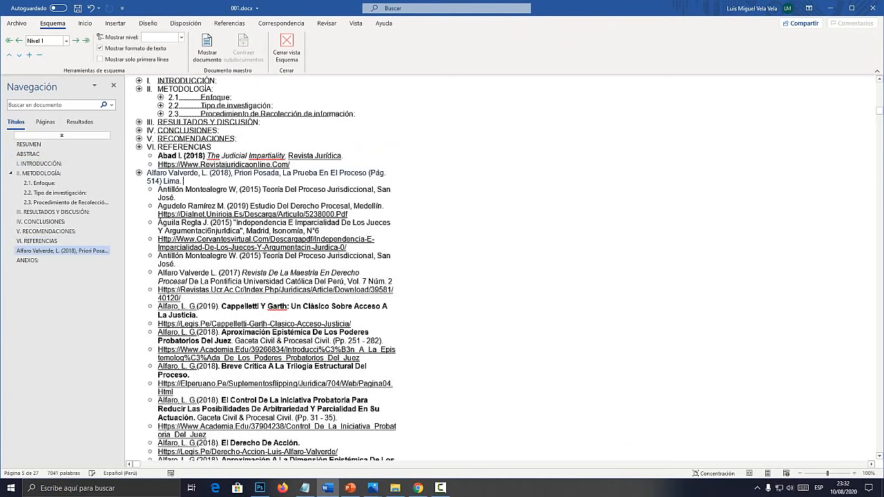
Set the "Independencia E Imparcialidad De Los Jueces" reference to Nivel 1 and go to it through the heading list.
{"action": "left_click", "coordinate": [189, 231]}
{"action": "left_click", "coordinate": [67, 40]}
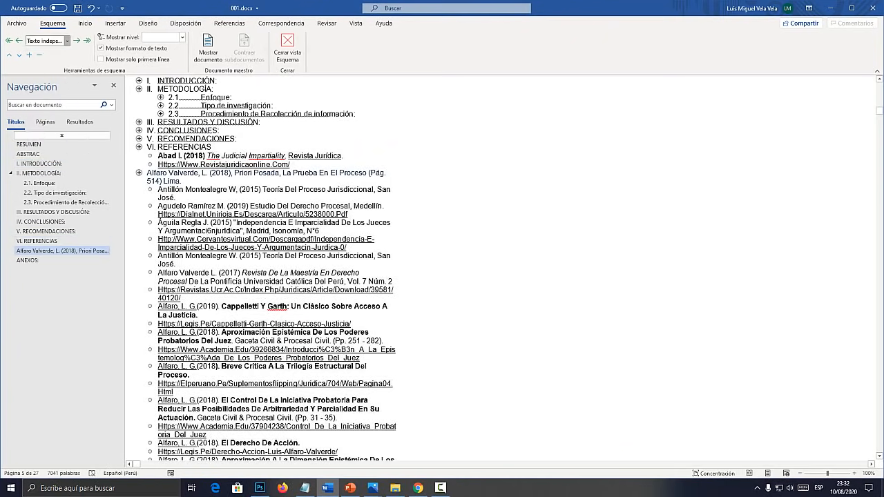
{"action": "left_click", "coordinate": [42, 53]}
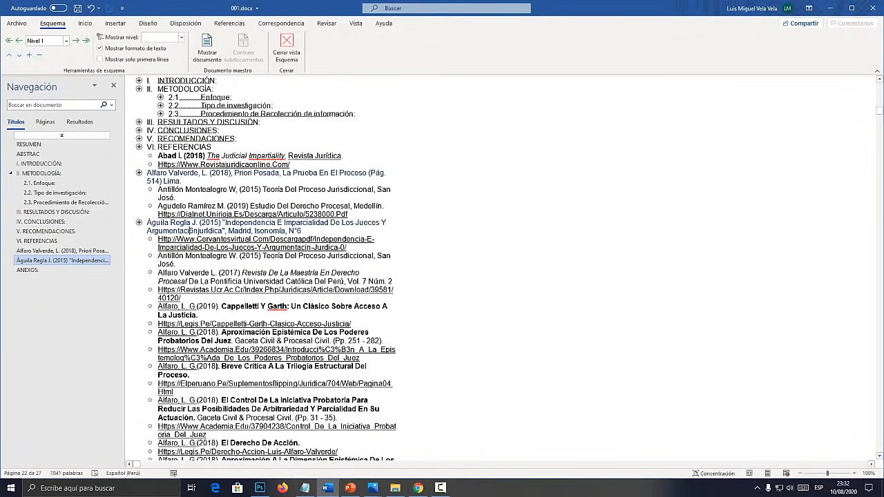
{"action": "left_click", "coordinate": [62, 260]}
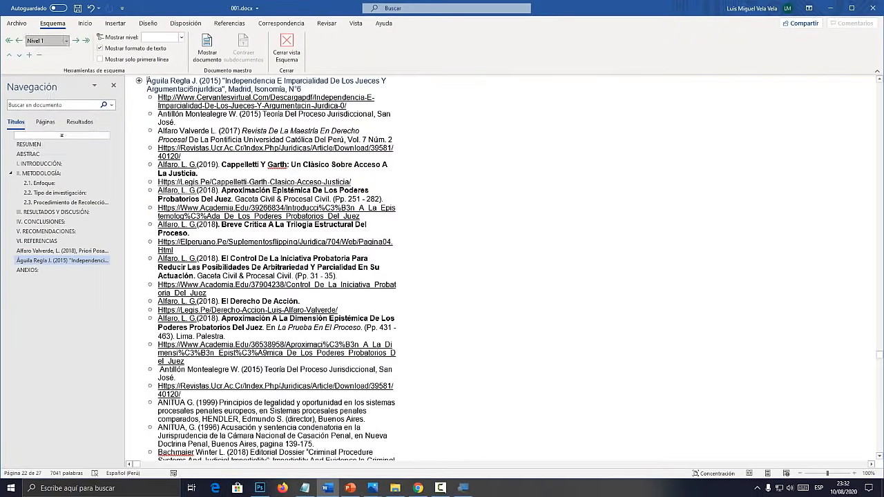
Return both promoted reference entries, "Independencia E Imparcialidad De Los Jueces" and "La Prueba En El Proceso", to Texto independiente.
{"action": "left_click", "coordinate": [67, 41]}
{"action": "left_click", "coordinate": [58, 149]}
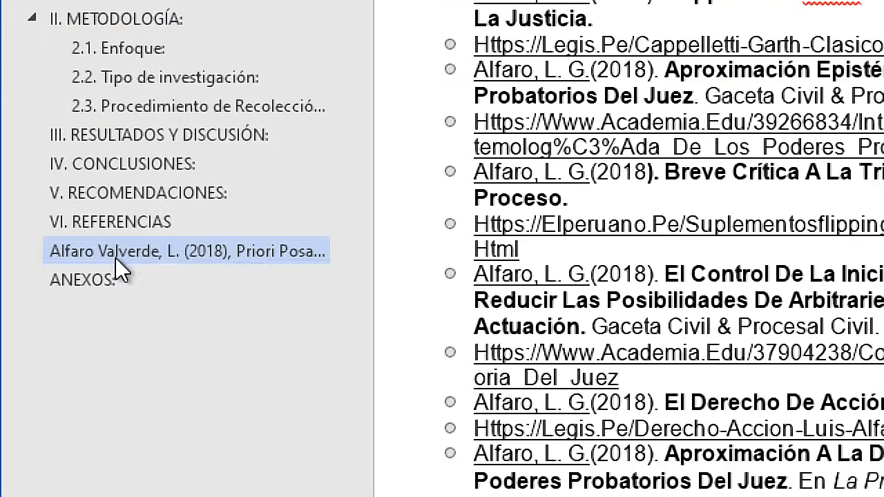
{"action": "left_click", "coordinate": [32, 251]}
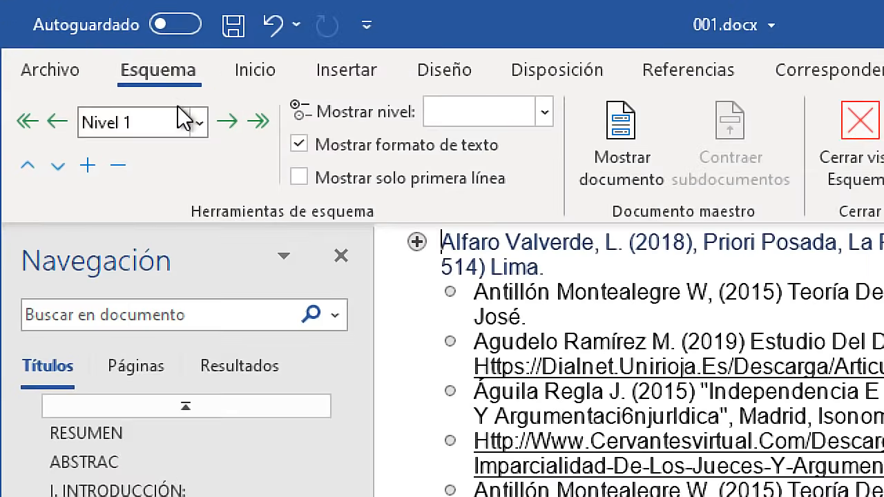
{"action": "left_click", "coordinate": [66, 40]}
{"action": "left_click", "coordinate": [128, 405]}
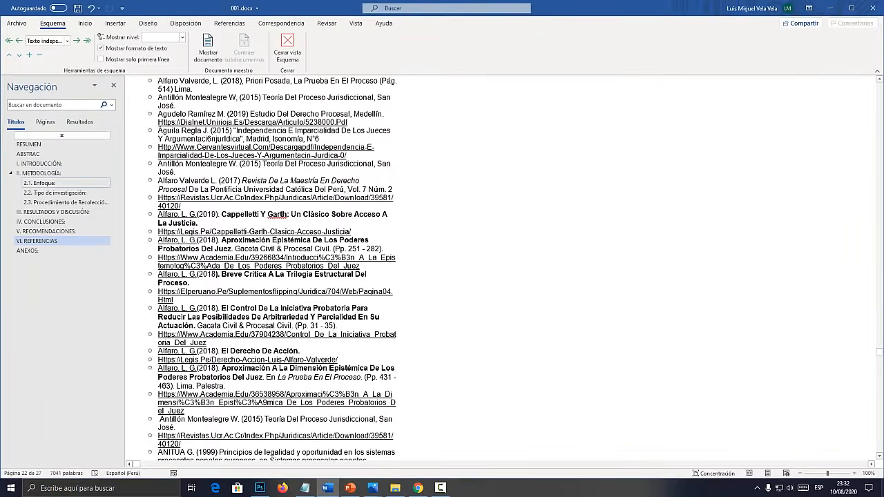
Go to the IV. CONCLUSIONES heading and expand its content in the outline.
{"action": "left_click", "coordinate": [41, 222]}
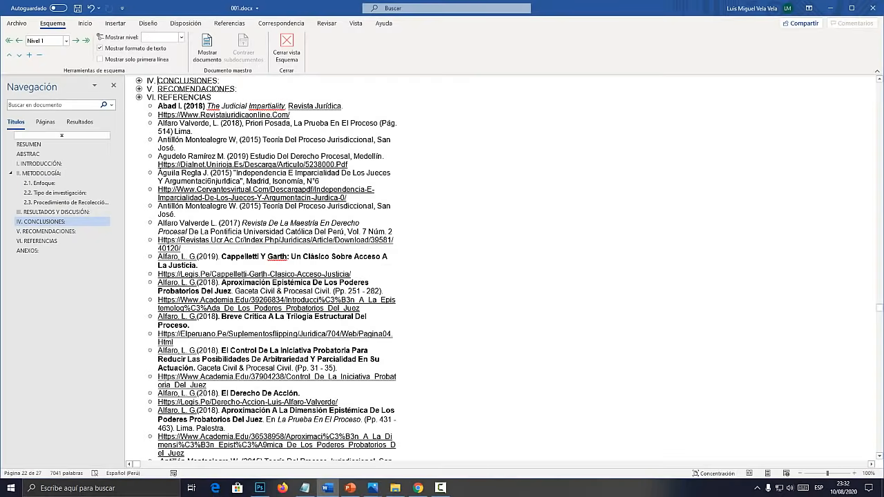
{"action": "double_click", "coordinate": [139, 81]}
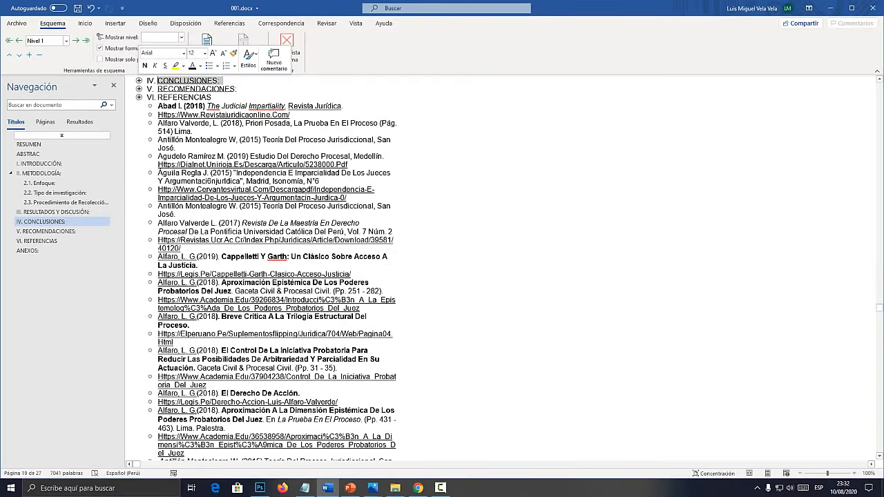
{"action": "scroll", "coordinate": [277, 207], "scroll_direction": "up", "scroll_amount": 4}
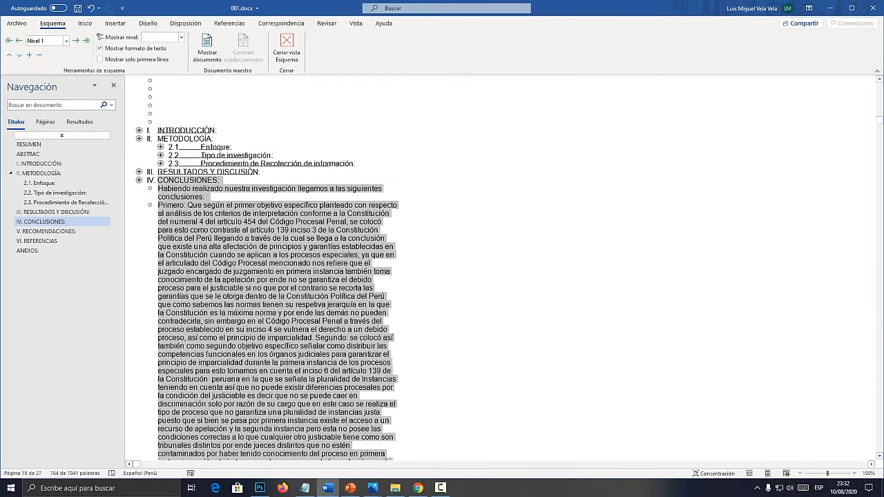
{"action": "scroll", "coordinate": [276, 207], "scroll_direction": "up", "scroll_amount": 4}
Try Nivel 1 on an empty line between the Keywords and I. INTRODUCCIÓN, and return it to Texto independiente.
{"action": "left_click", "coordinate": [158, 155]}
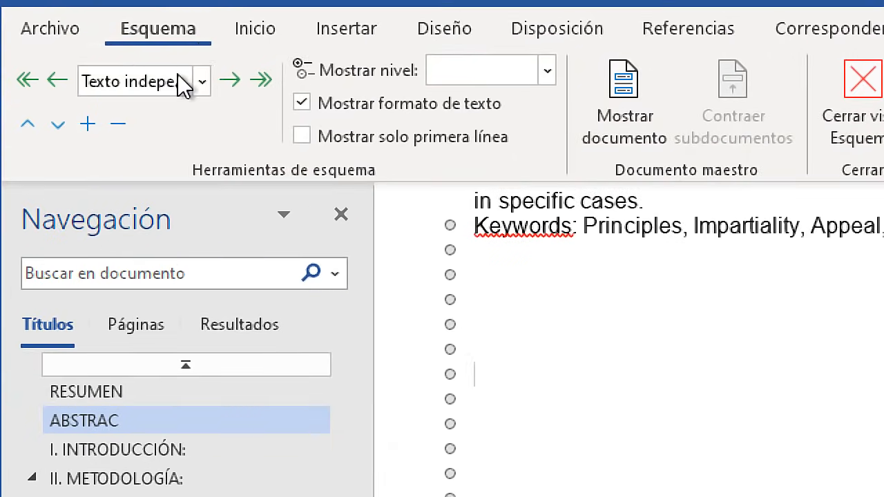
{"action": "left_click", "coordinate": [124, 51]}
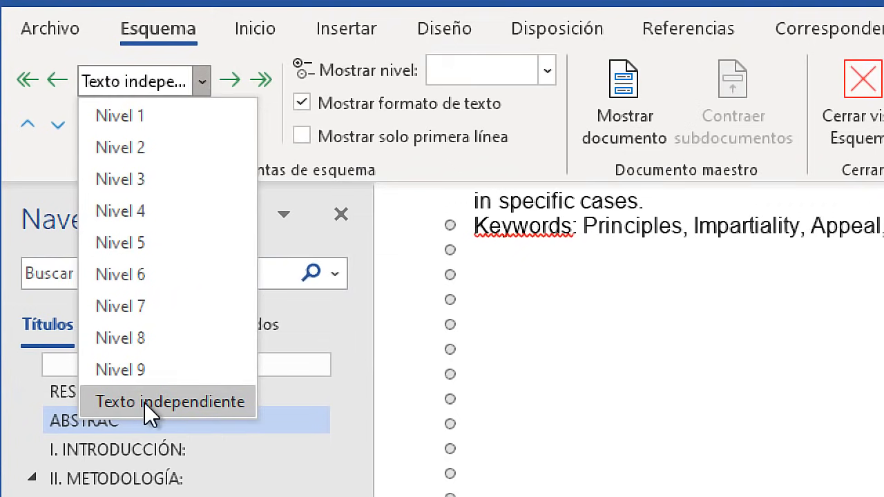
{"action": "left_click", "coordinate": [138, 116]}
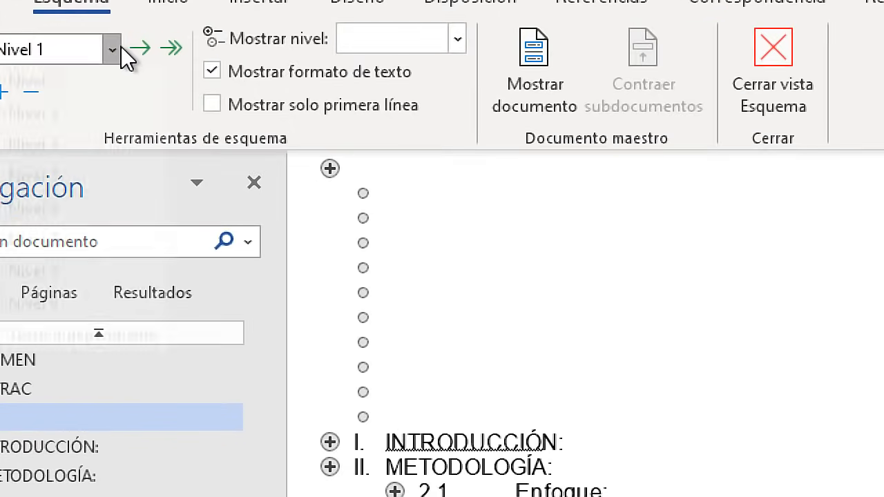
{"action": "left_click", "coordinate": [66, 41]}
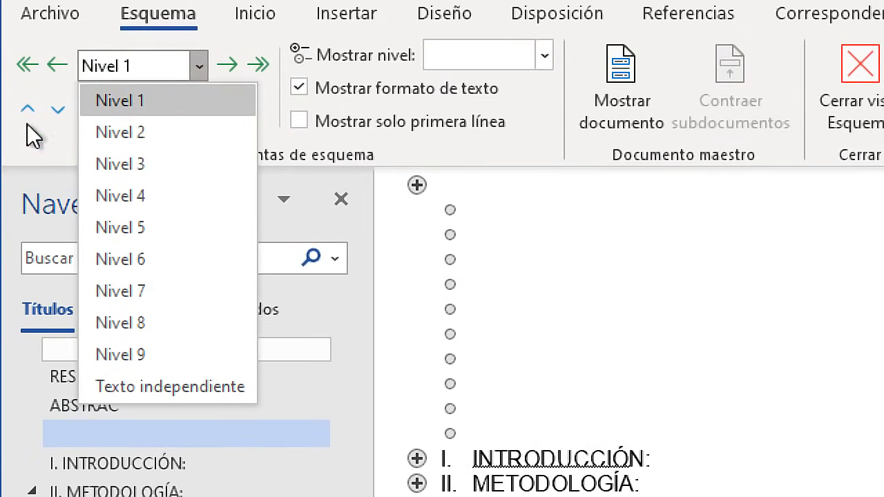
{"action": "left_click", "coordinate": [158, 388]}
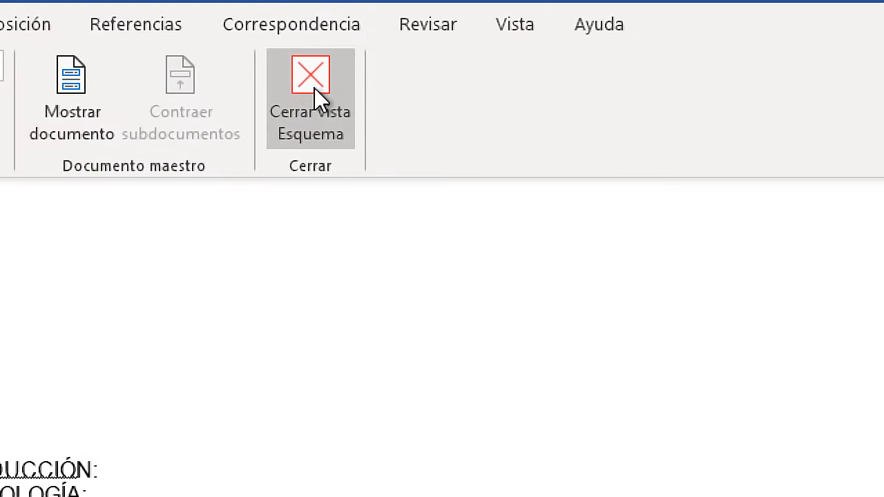
Close the outline view and check the heading links to INTRODUCCIÓN, METODOLOGÍA, RECOMENDACIONES, REFERENCIAS, RESUMEN and the document's start.
{"action": "left_click", "coordinate": [289, 50]}
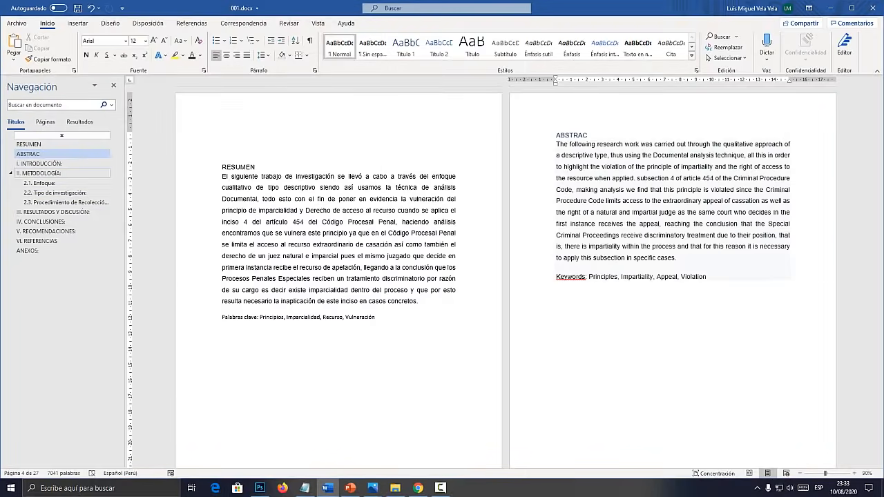
{"action": "left_click", "coordinate": [39, 164]}
{"action": "left_click", "coordinate": [39, 173]}
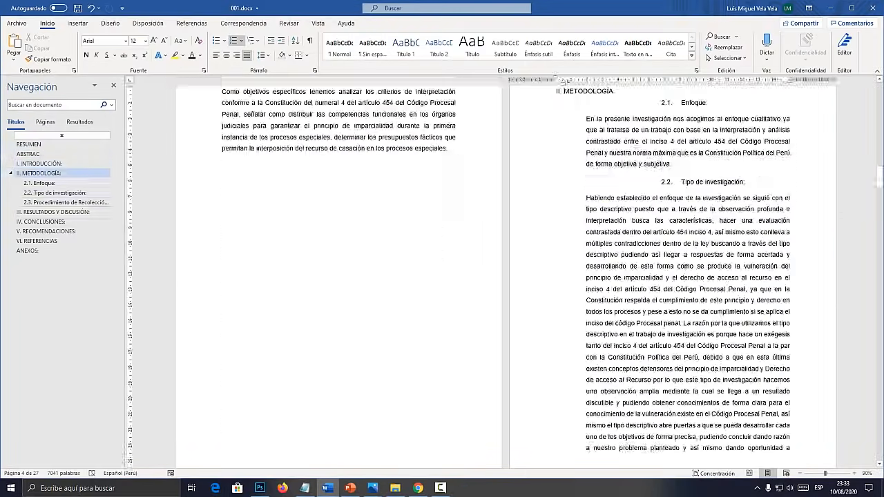
{"action": "left_click", "coordinate": [46, 232]}
{"action": "left_click", "coordinate": [38, 241]}
{"action": "left_click", "coordinate": [41, 174]}
{"action": "left_click", "coordinate": [29, 144]}
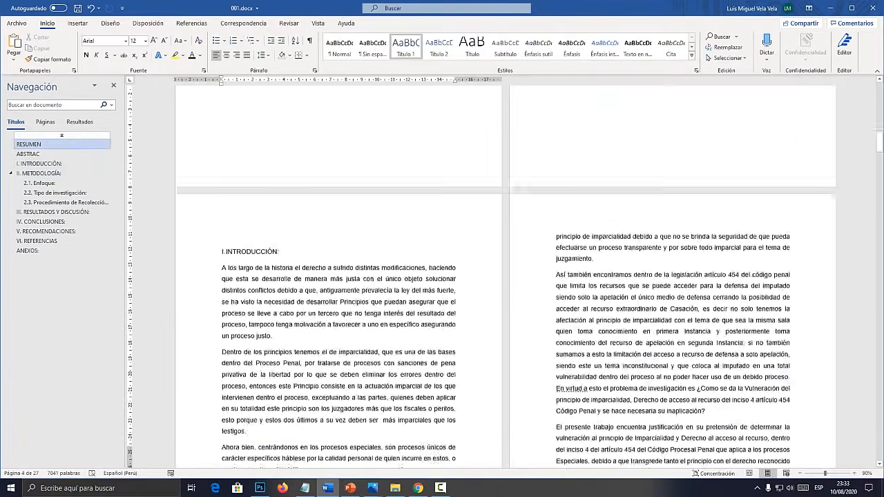
{"action": "scroll", "coordinate": [339, 276], "scroll_direction": "up", "scroll_amount": 3}
{"action": "left_click", "coordinate": [62, 135]}
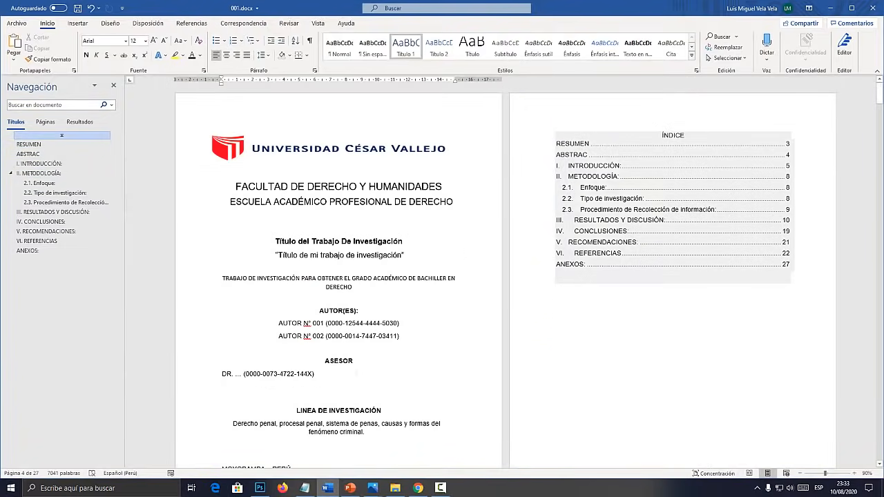
Examine the page numbers in the ÍNDICE and open the footer of the ÍNDICE page for editing.
{"action": "left_click", "coordinate": [557, 288]}
{"action": "scroll", "coordinate": [673, 310], "scroll_direction": "down", "scroll_amount": 3}
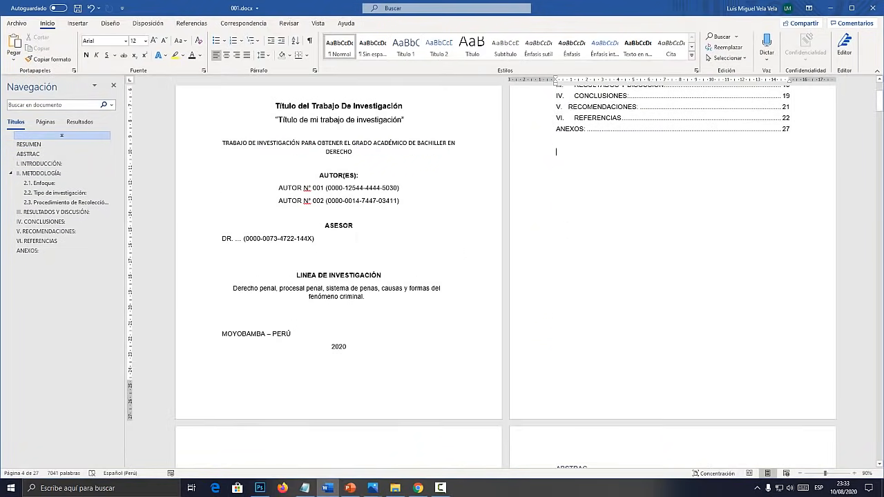
{"action": "scroll", "coordinate": [673, 311], "scroll_direction": "up", "scroll_amount": 2}
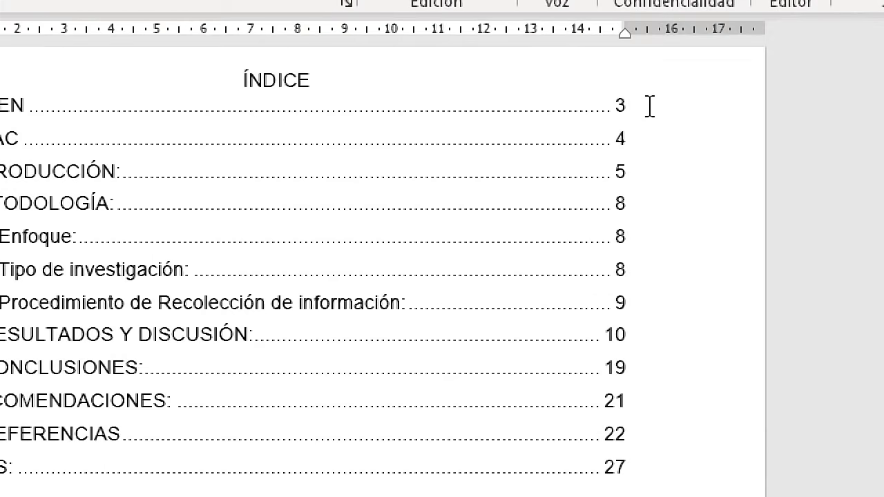
{"action": "left_click", "coordinate": [789, 107]}
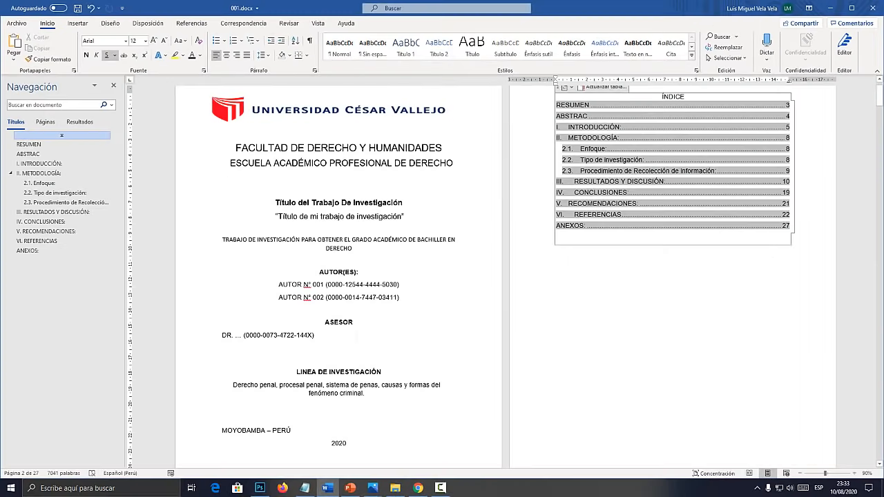
{"action": "left_click", "coordinate": [556, 324]}
{"action": "scroll", "coordinate": [557, 324], "scroll_direction": "down", "scroll_amount": 3}
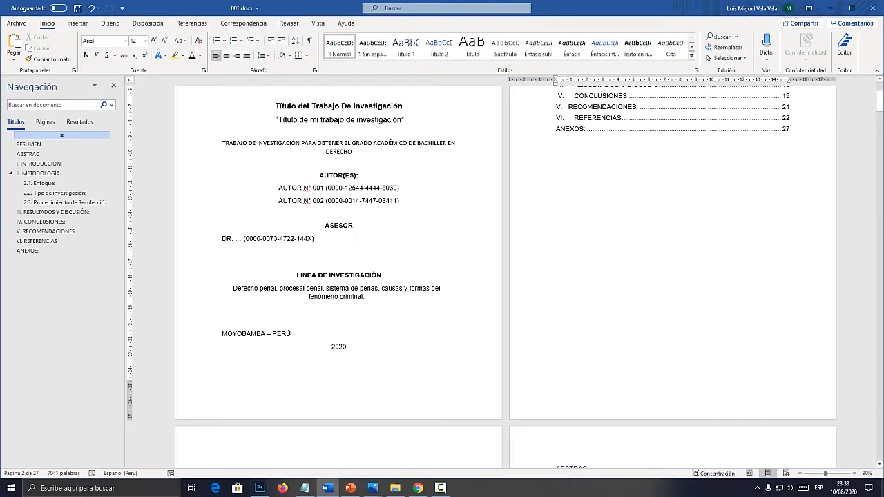
{"action": "double_click", "coordinate": [789, 389]}
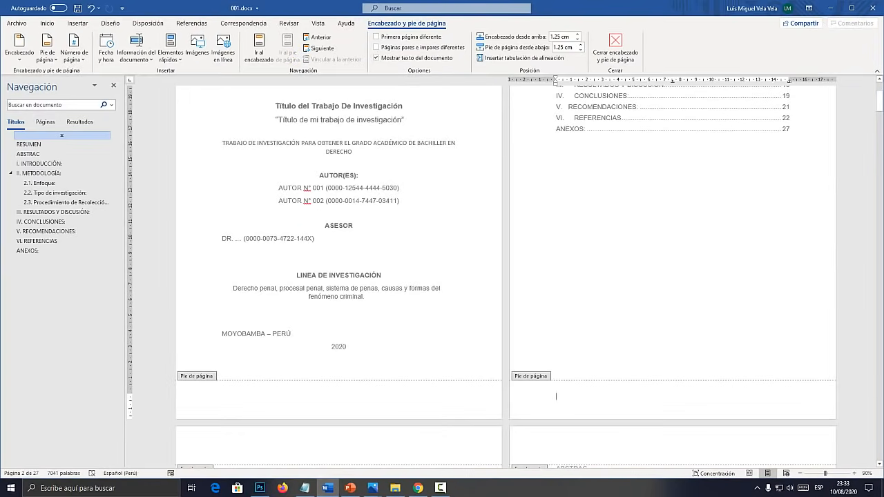
Open Bloc de notas and set its font size to 72.
{"action": "left_click", "coordinate": [101, 488]}
{"action": "type", "text": "bl"}
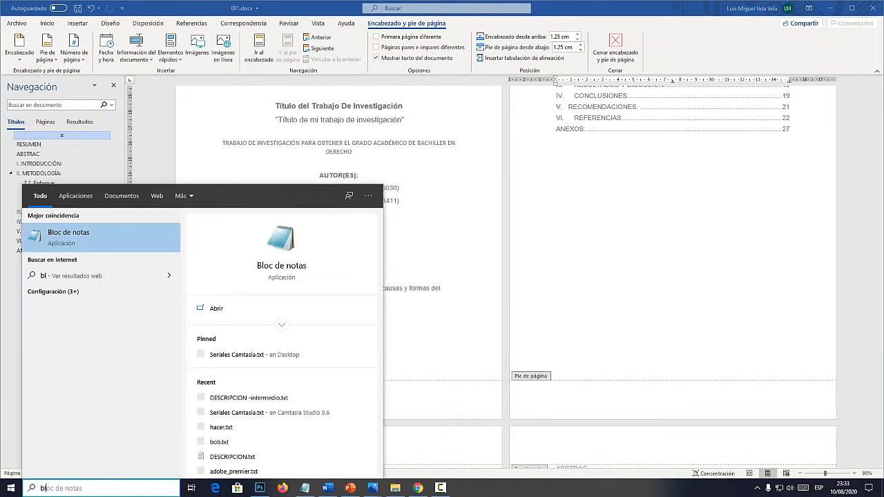
{"action": "key", "text": "Return"}
{"action": "left_click", "coordinate": [333, 49]}
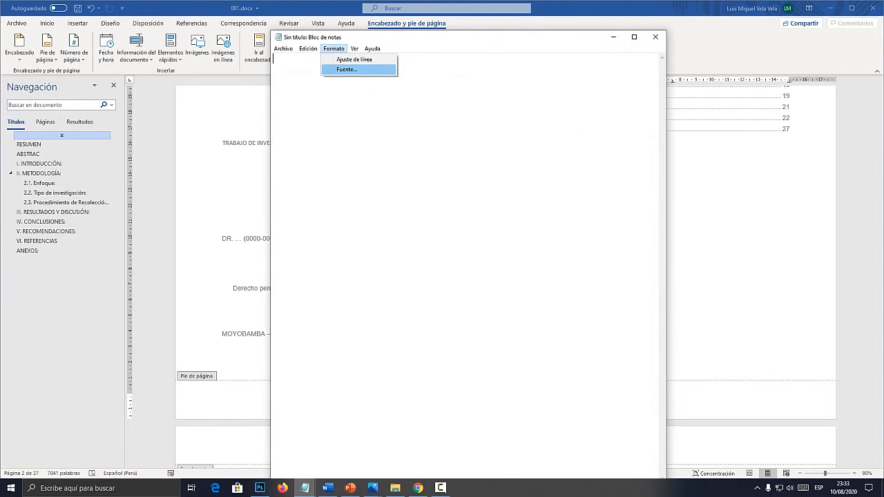
{"action": "left_click", "coordinate": [345, 72]}
{"action": "left_click", "coordinate": [450, 185]}
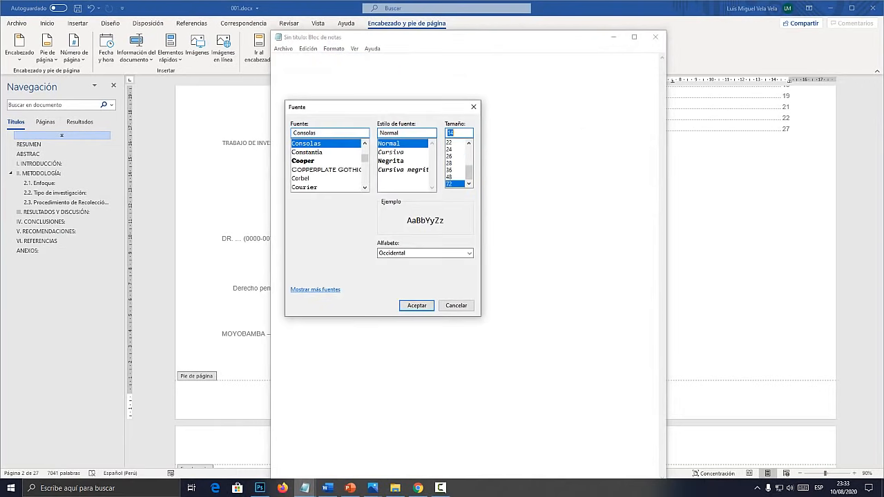
{"action": "left_click", "coordinate": [417, 305]}
Write the note line "arábigos= 1,2,3,4,5,6".
{"action": "type", "text": "ar"}
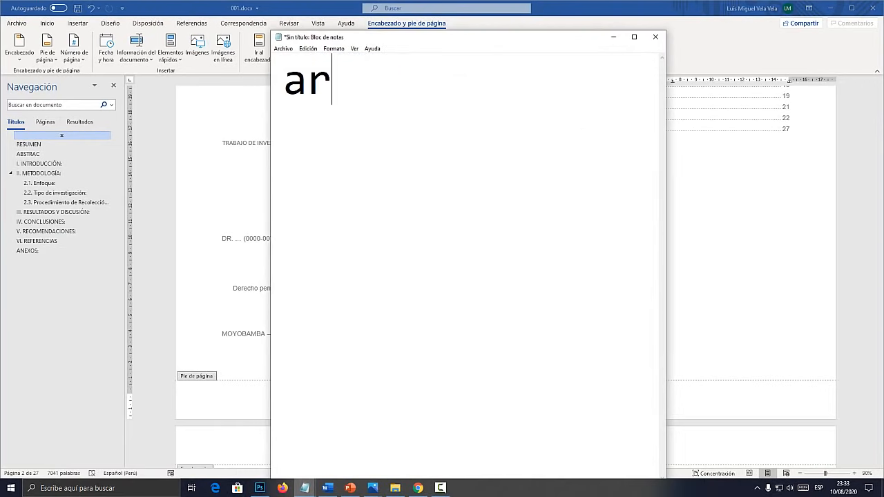
{"action": "type", "text": "ábido"}
{"action": "key", "text": "BackSpace"}
{"action": "key", "text": "BackSpace"}
{"action": "type", "text": "gos="}
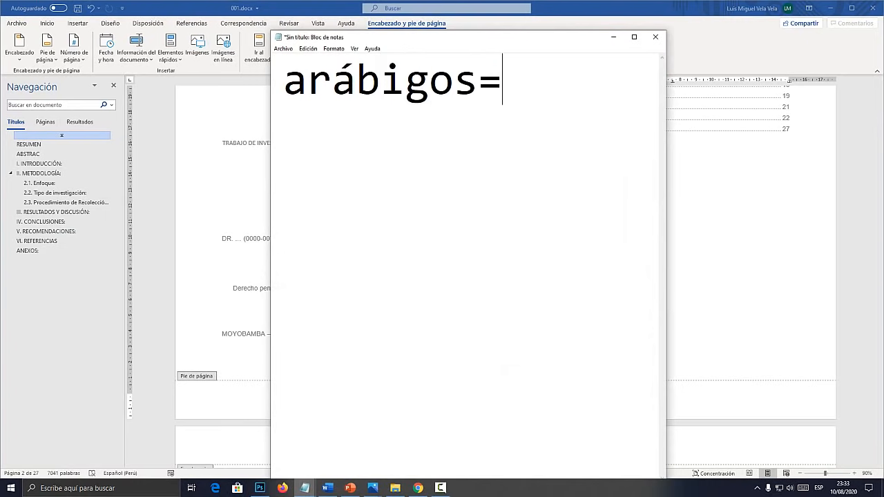
{"action": "type", "text": " 1,2,3,4,5,6"}
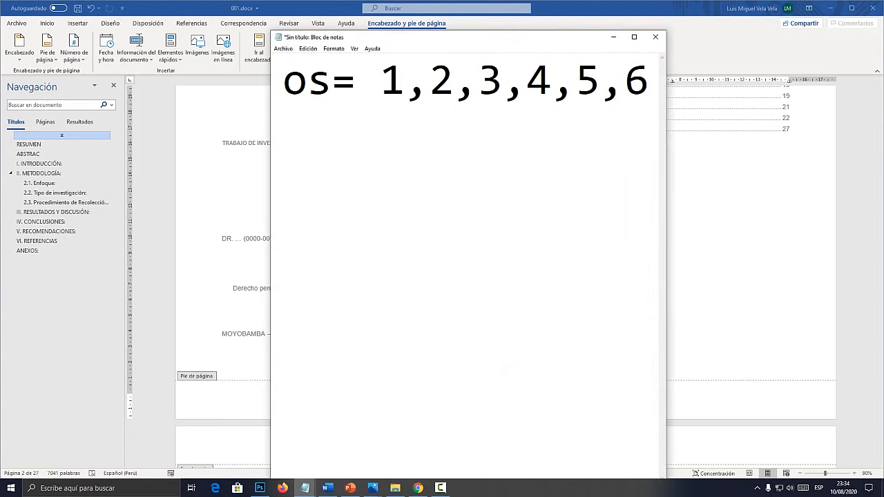
Add the note line "romanos= i,ii,iii,iv" below the arábigos line and widen the note window.
{"action": "key", "text": "Return"}
{"action": "type", "text": "romanos= i"}
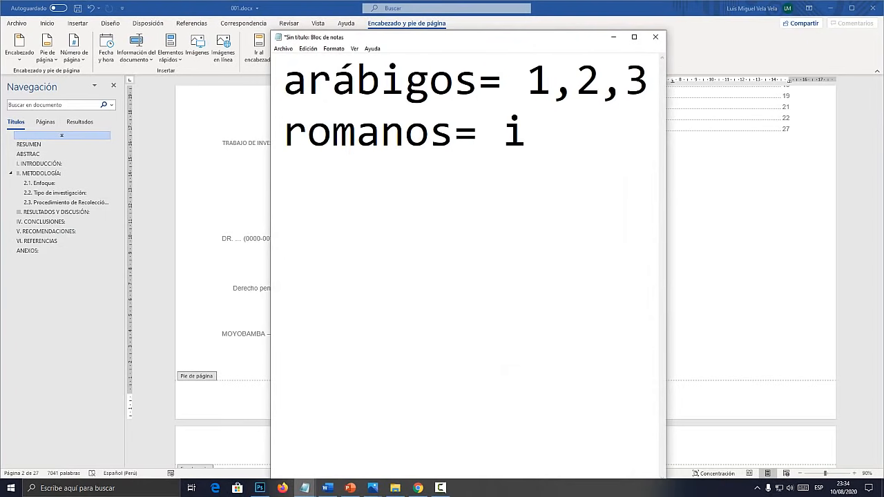
{"action": "type", "text": ",ii,iii,iv"}
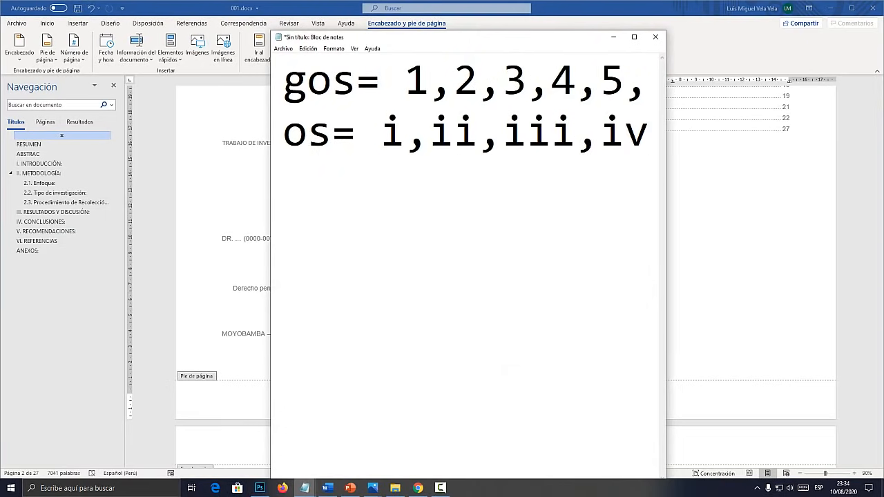
{"action": "left_click_drag", "start_coordinate": [666, 227], "coordinate": [800, 228]}
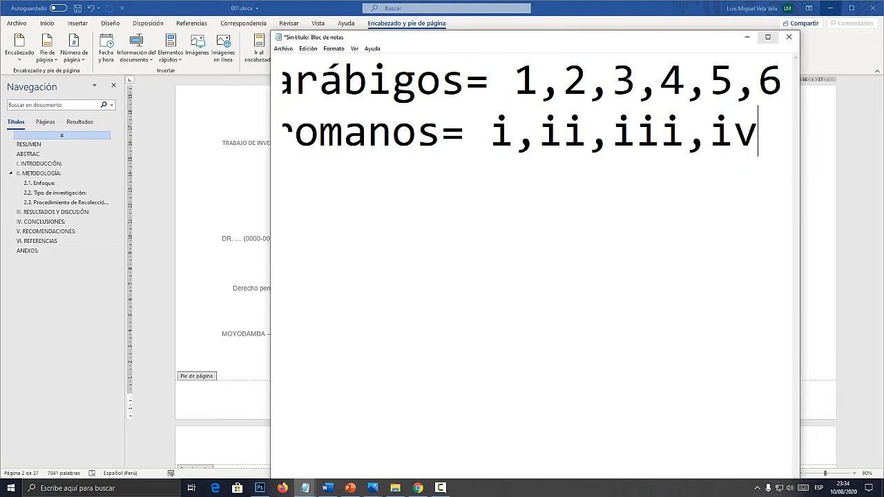
Read the page numbering rules in GUÍA.jpg and highlight the Arabic numerals in the note.
{"action": "key", "text": "alt+Tab"}
{"action": "mouse_move", "coordinate": [373, 488]}
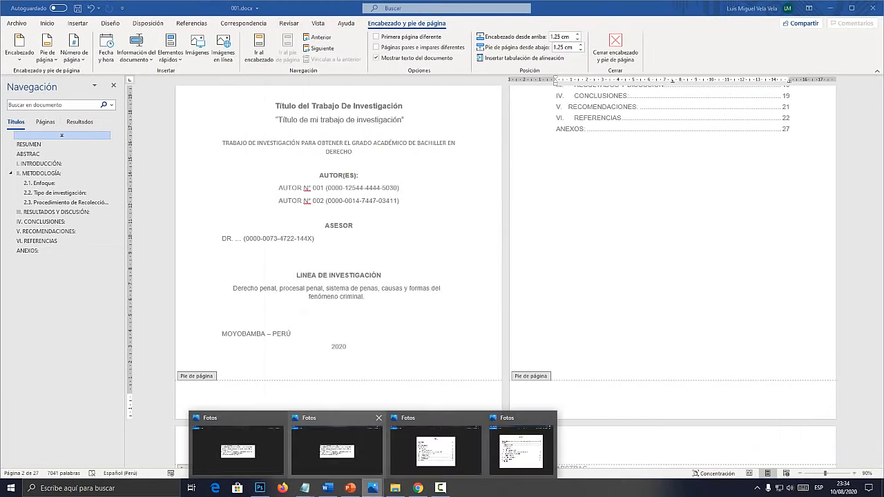
{"action": "left_click", "coordinate": [337, 446]}
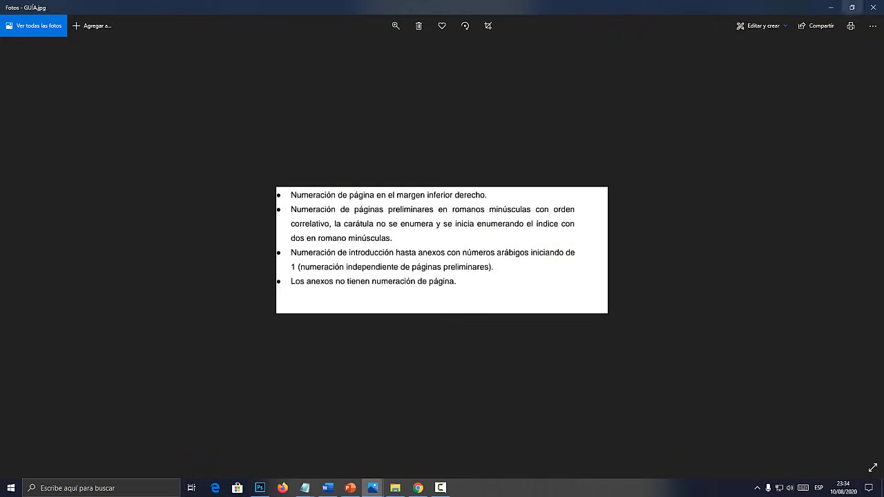
{"action": "key", "text": "alt+Tab"}
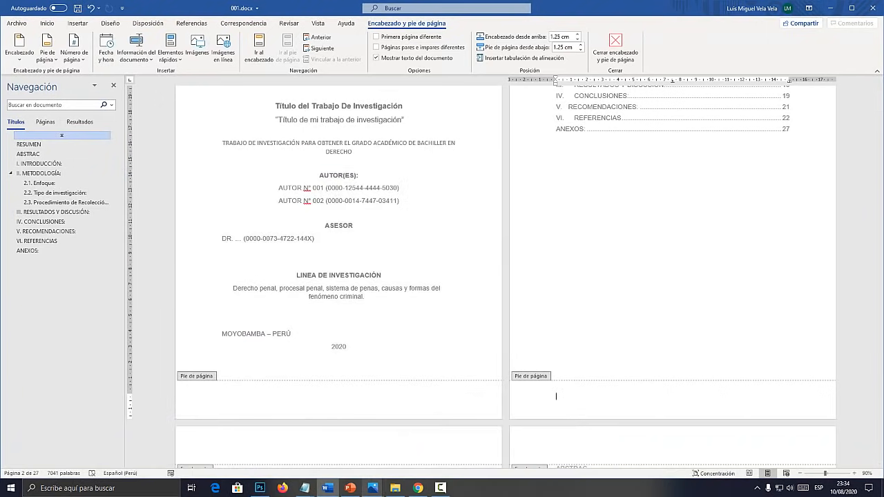
{"action": "mouse_move", "coordinate": [304, 488]}
{"action": "left_click", "coordinate": [324, 442]}
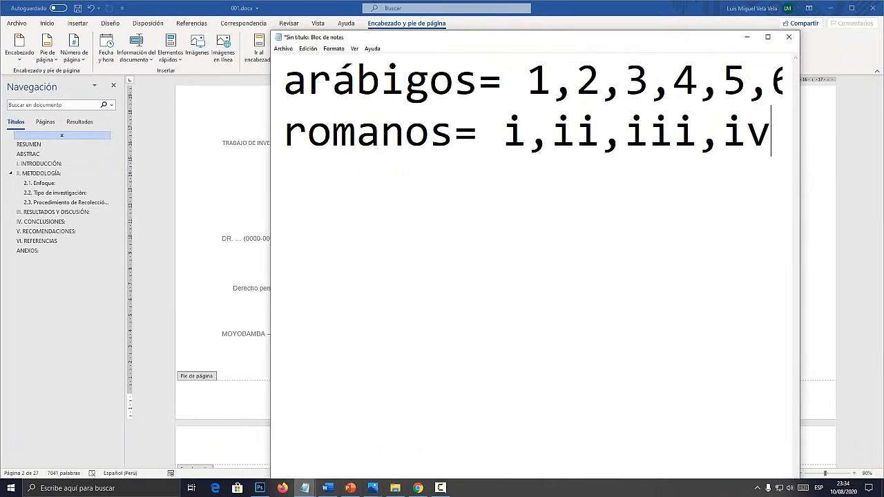
{"action": "left_click_drag", "start_coordinate": [528, 81], "coordinate": [780, 82]}
{"action": "key", "text": "alt+Tab"}
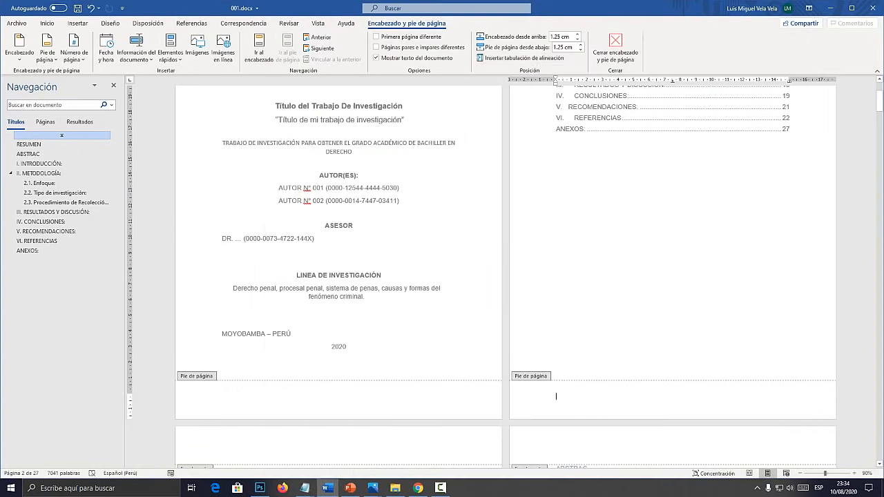
Insert page numbers at the end of the page from the ÍNDICE footer using Número sin formato 3, and close the footer.
{"action": "double_click", "coordinate": [556, 263]}
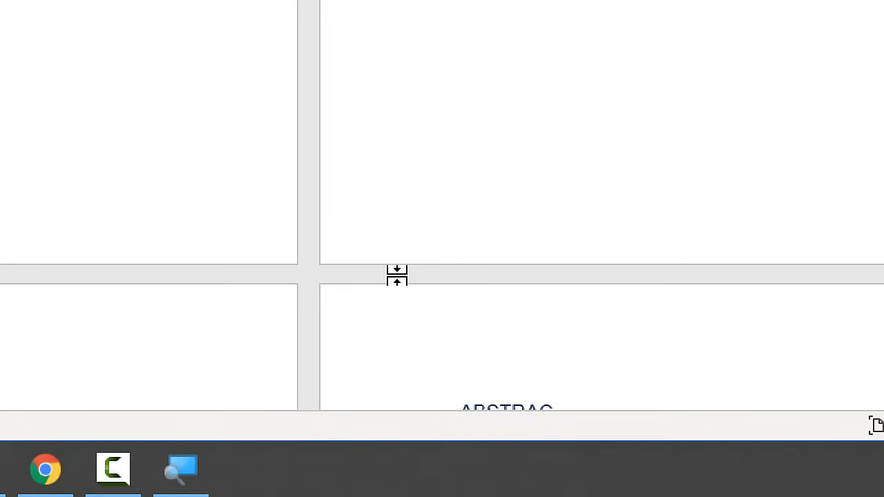
{"action": "key", "text": "super+Escape"}
{"action": "scroll", "coordinate": [427, 330], "scroll_direction": "up", "scroll_amount": 4}
{"action": "scroll", "coordinate": [427, 329], "scroll_direction": "down", "scroll_amount": 3}
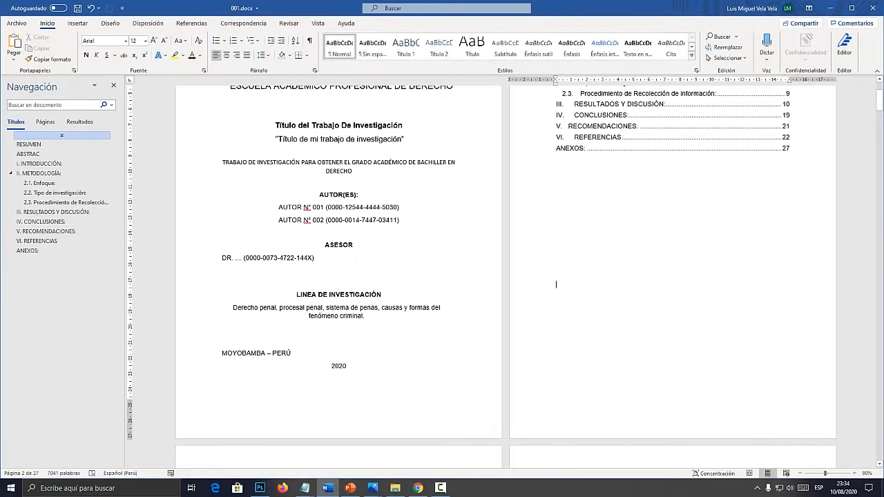
{"action": "double_click", "coordinate": [789, 409]}
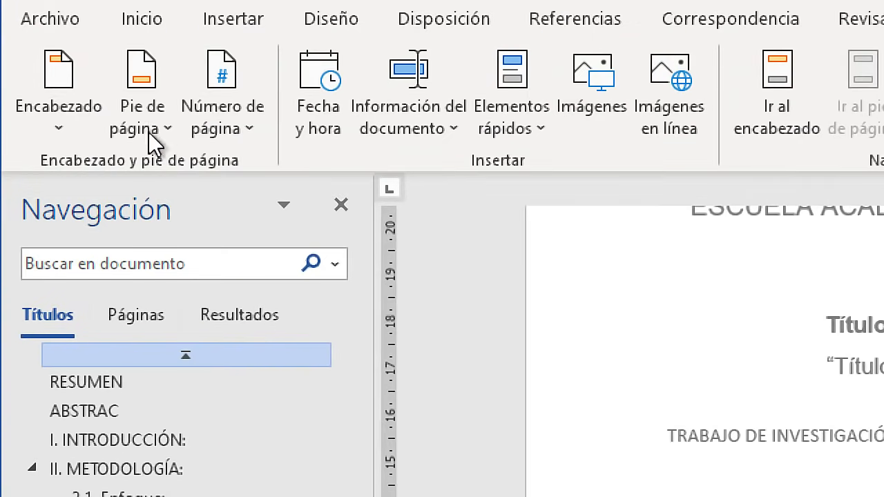
{"action": "left_click", "coordinate": [75, 58]}
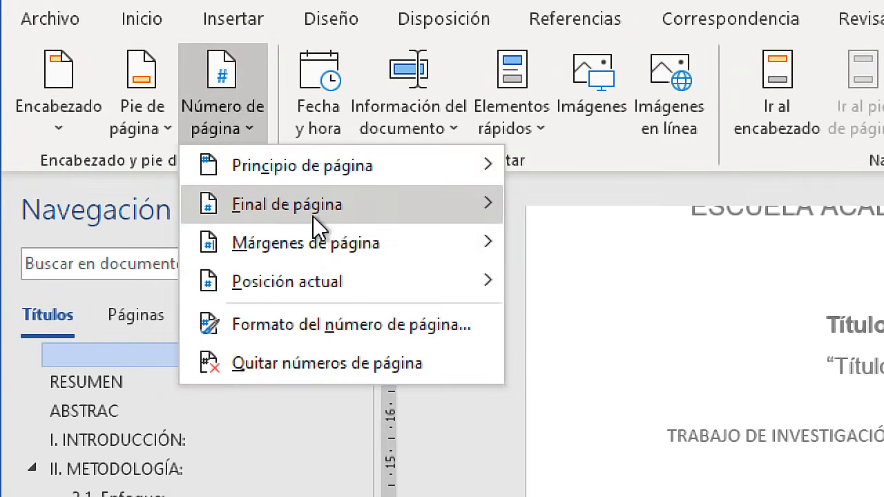
{"action": "mouse_move", "coordinate": [312, 207]}
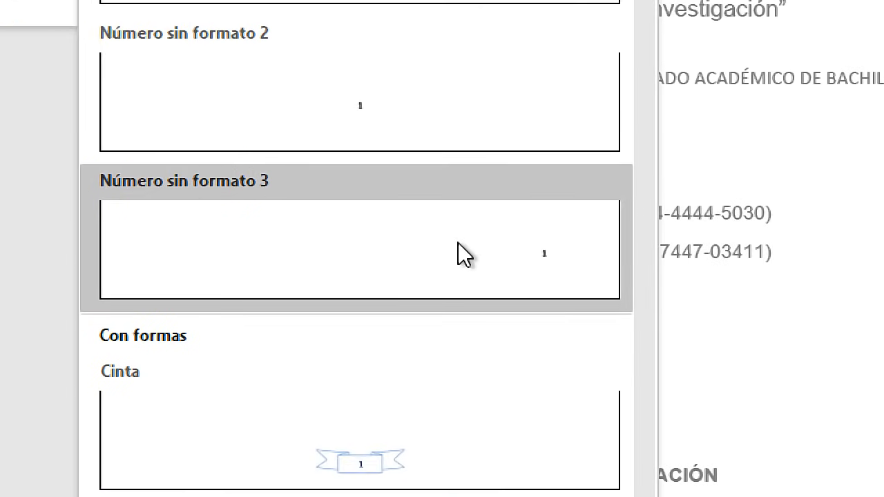
{"action": "left_click", "coordinate": [361, 223]}
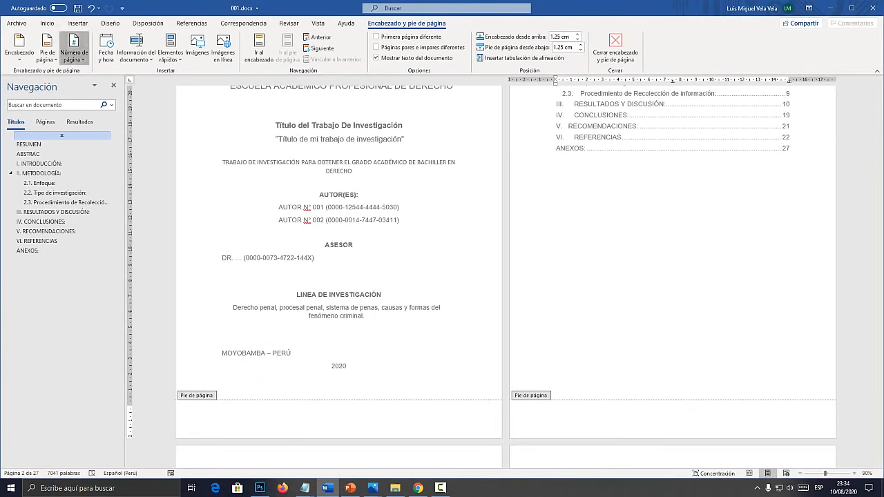
{"action": "left_click", "coordinate": [74, 51]}
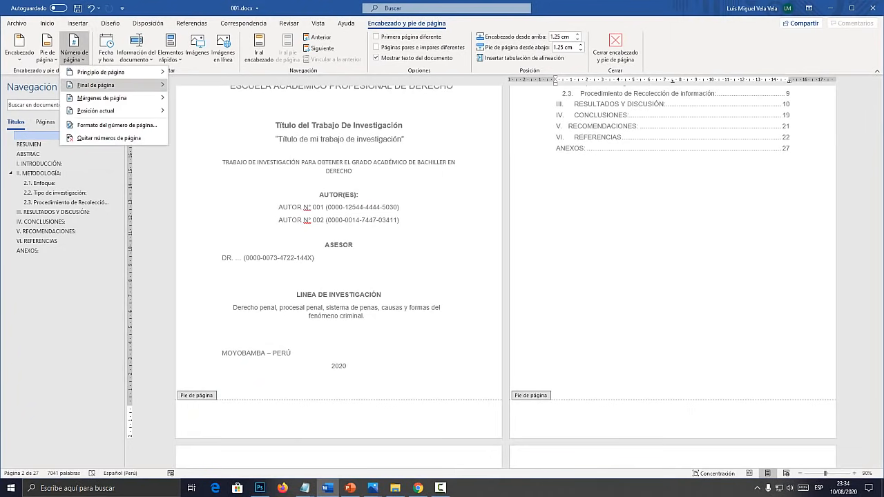
{"action": "key", "text": "Escape"}
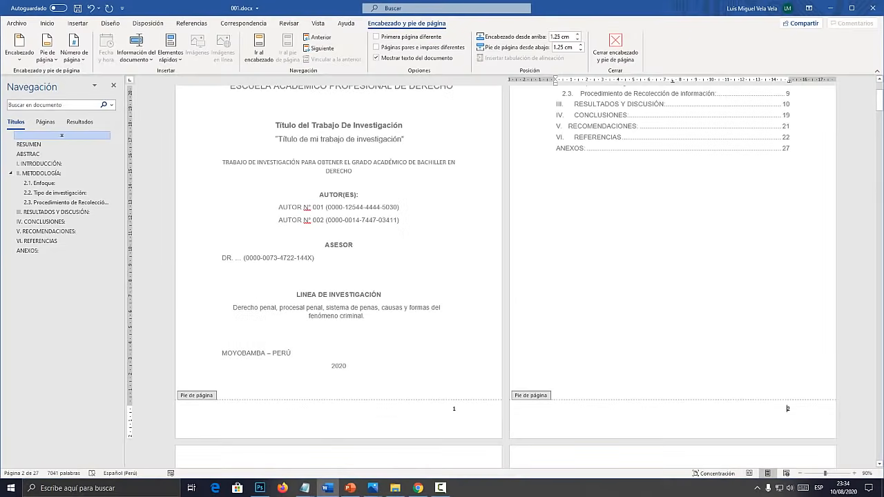
{"action": "key", "text": "Escape"}
Check the footer page numbers from the cover through RESUMEN, ABSTRAC and INTRODUCCIÓN to METODOLOGÍA.
{"action": "scroll", "coordinate": [504, 276], "scroll_direction": "down", "scroll_amount": 2}
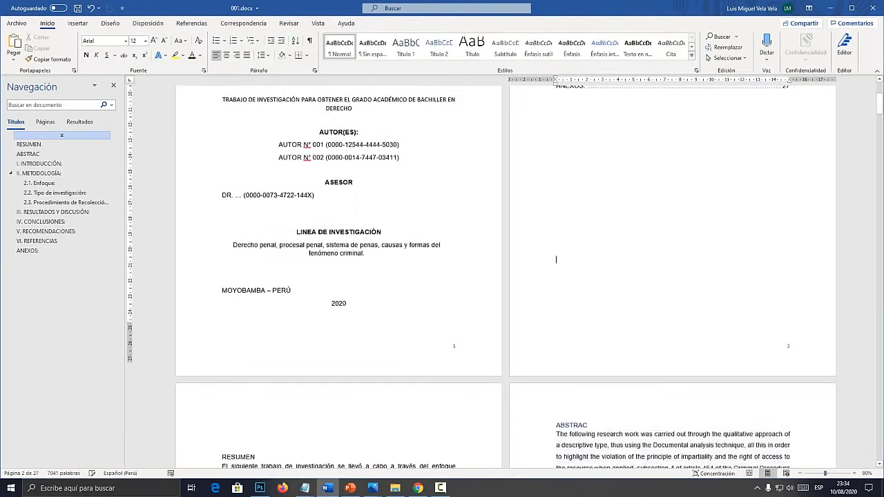
{"action": "scroll", "coordinate": [556, 244], "scroll_direction": "down", "scroll_amount": 10}
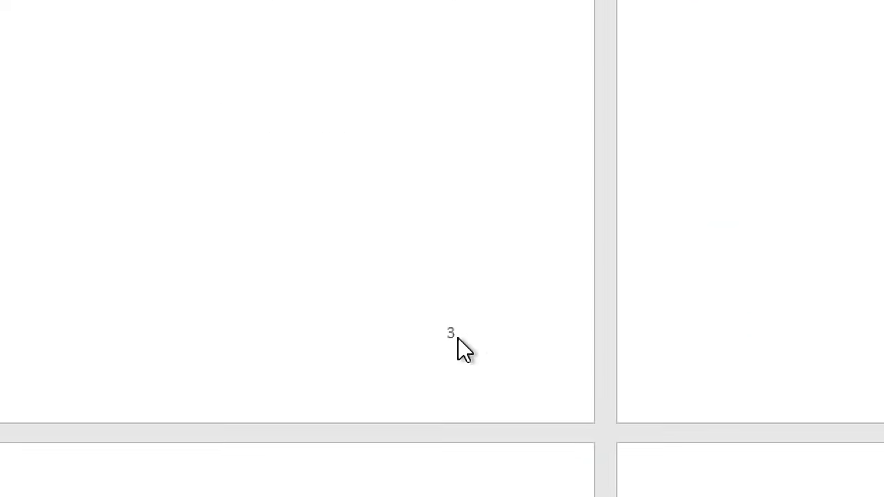
{"action": "scroll", "coordinate": [463, 339], "scroll_direction": "down", "scroll_amount": 3}
{"action": "scroll", "coordinate": [505, 277], "scroll_direction": "down", "scroll_amount": 10}
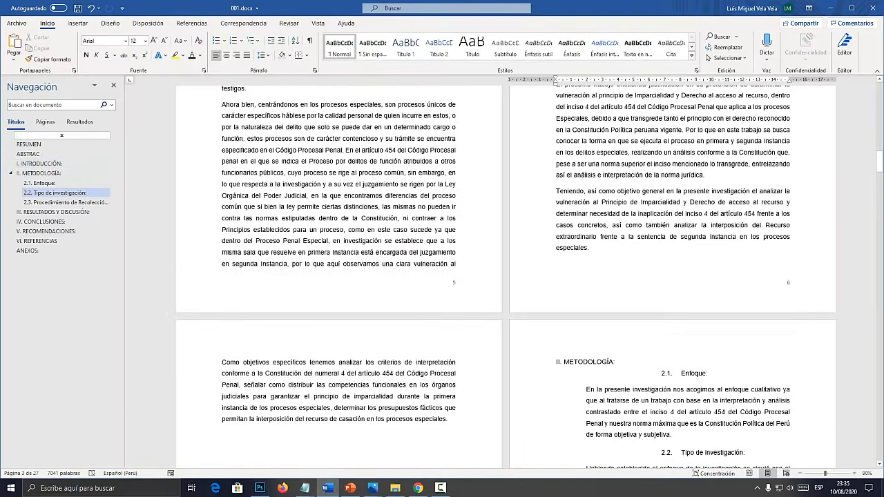
{"action": "scroll", "coordinate": [506, 276], "scroll_direction": "up", "scroll_amount": 1}
{"action": "scroll", "coordinate": [505, 276], "scroll_direction": "down", "scroll_amount": 3}
{"action": "scroll", "coordinate": [506, 276], "scroll_direction": "up", "scroll_amount": 6}
{"action": "scroll", "coordinate": [506, 293], "scroll_direction": "up", "scroll_amount": 1}
Compare the model index in estructura.png and the rules in GUÍA.jpg with the numbering of the cover and ÍNDICE pages.
{"action": "mouse_move", "coordinate": [372, 488]}
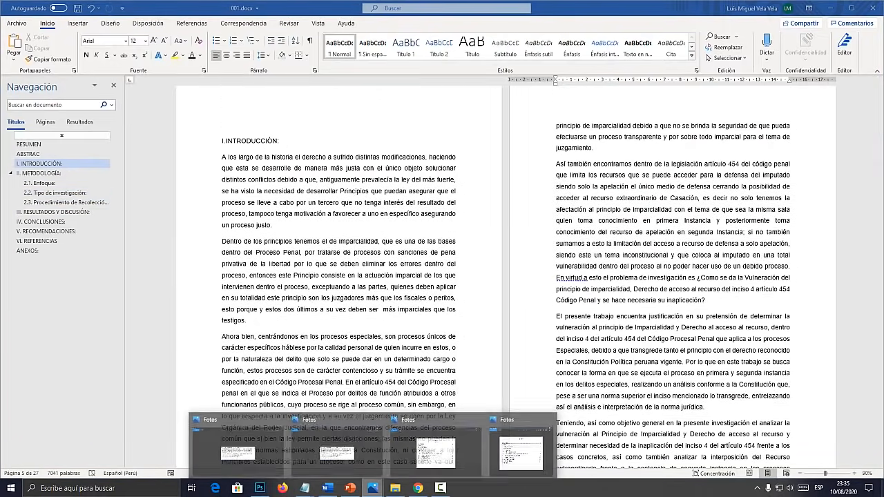
{"action": "left_click", "coordinate": [442, 442]}
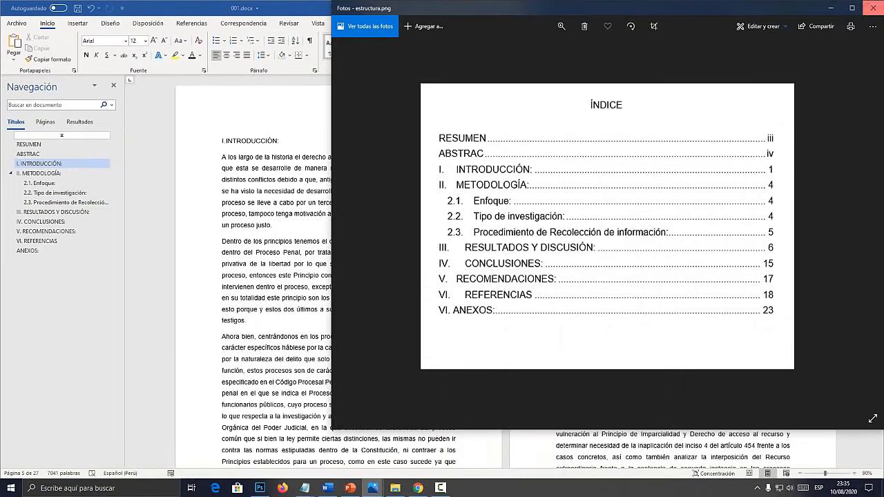
{"action": "left_click", "coordinate": [852, 8]}
{"action": "mouse_move", "coordinate": [372, 488]}
{"action": "left_click", "coordinate": [373, 451]}
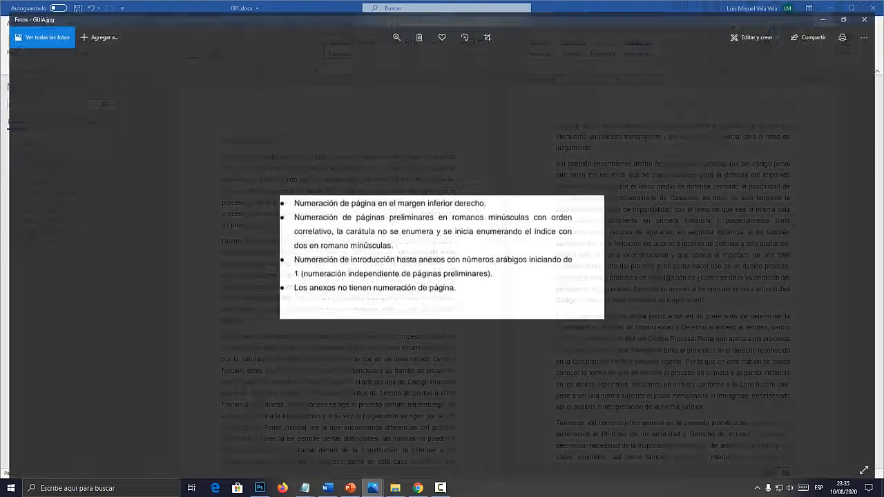
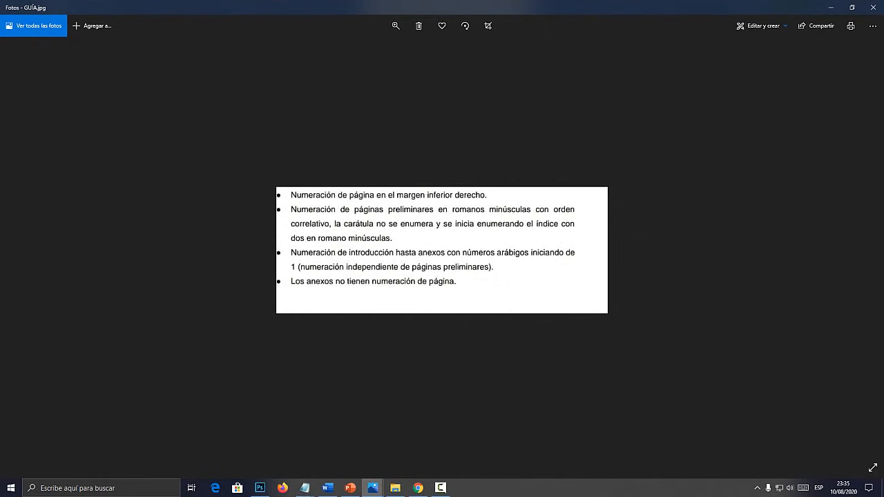
{"action": "left_click", "coordinate": [831, 7]}
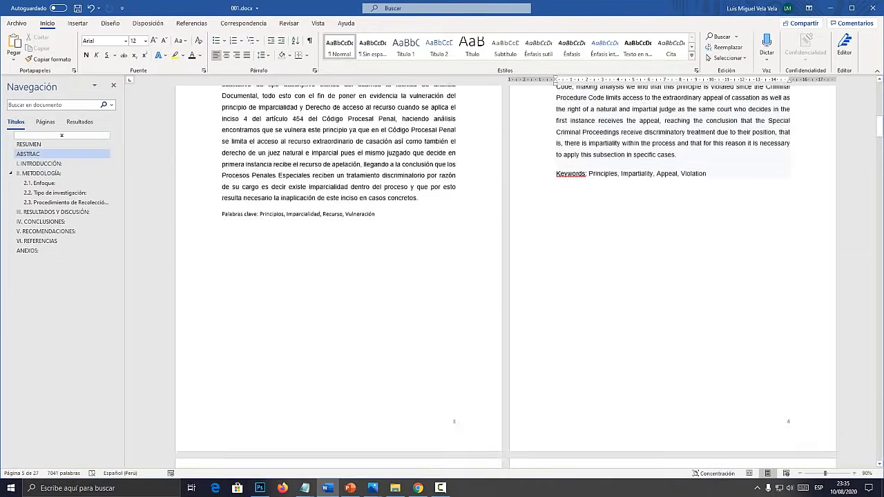
{"action": "scroll", "coordinate": [557, 319], "scroll_direction": "up", "scroll_amount": 15}
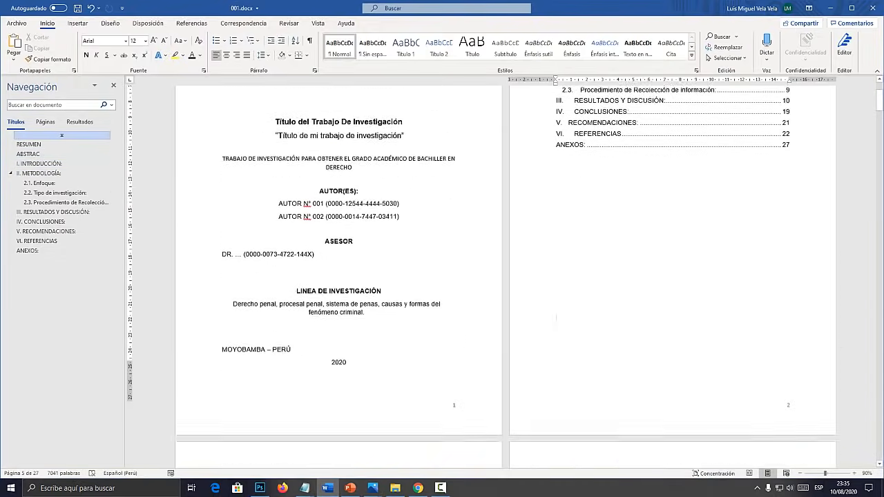
{"action": "scroll", "coordinate": [556, 283], "scroll_direction": "down", "scroll_amount": 1}
Replace the text of the Bloc de notas note with "índice romano ii".
{"action": "left_click", "coordinate": [305, 488]}
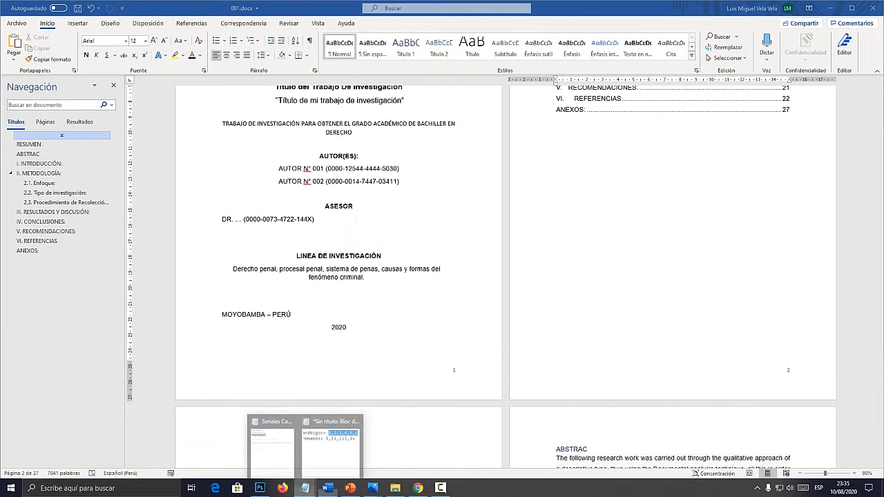
{"action": "left_click", "coordinate": [336, 443]}
{"action": "left_click", "coordinate": [538, 133]}
{"action": "left_click_drag", "start_coordinate": [710, 132], "coordinate": [282, 87]}
{"action": "key", "text": "Delete"}
{"action": "key", "text": "Delete"}
{"action": "key", "text": "Delete"}
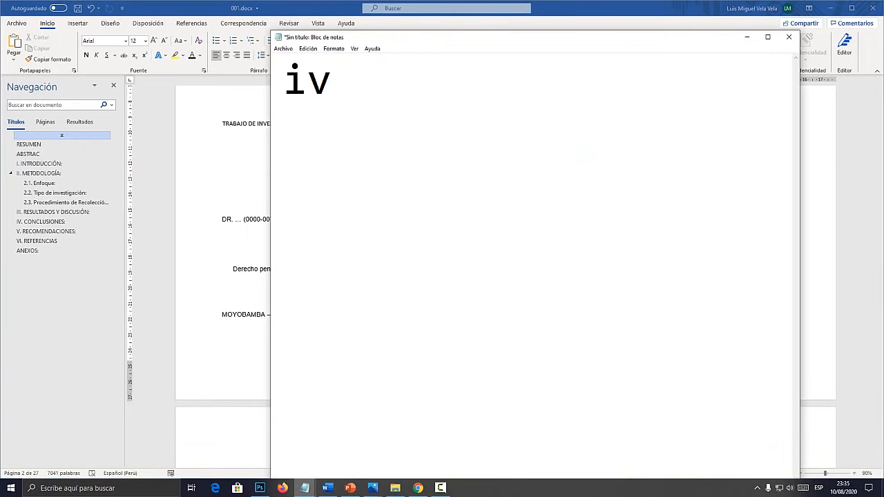
{"action": "type", "text": "índic"}
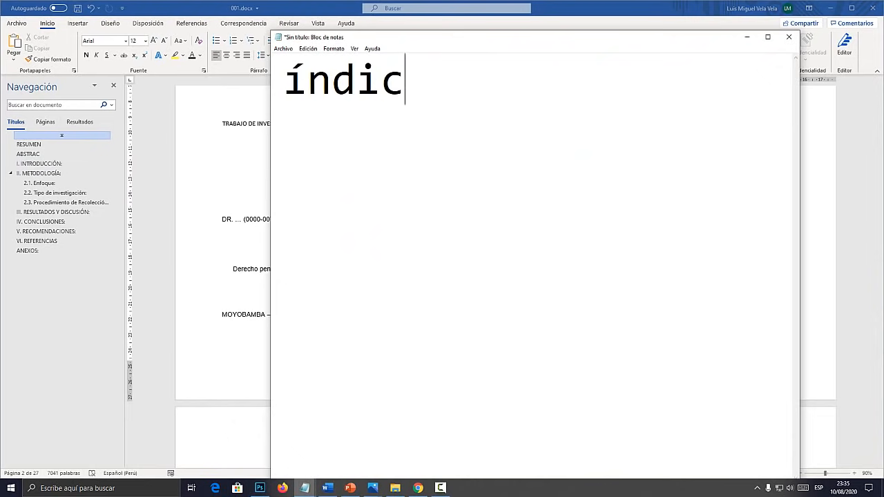
{"action": "type", "text": "e romano ii"}
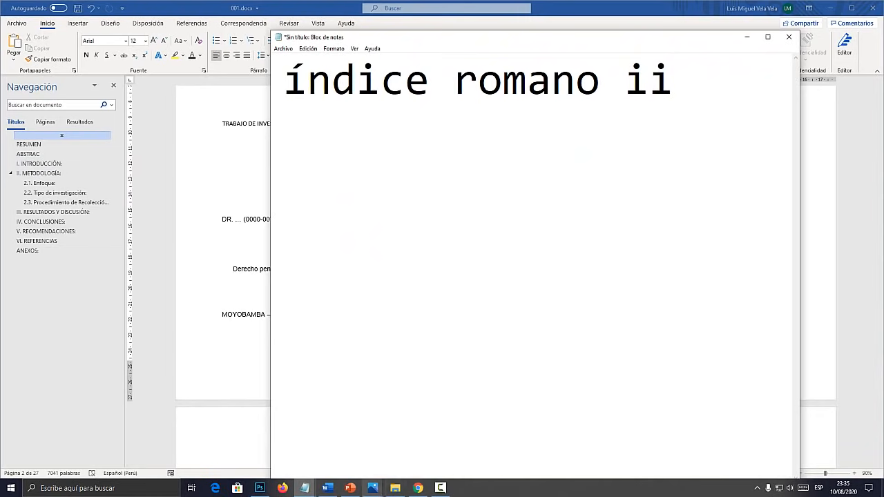
Examine the GUÍA.jpg numbering rules for the introduction through the annexes.
{"action": "left_click", "coordinate": [373, 488]}
{"action": "left_click", "coordinate": [472, 450]}
{"action": "left_click", "coordinate": [373, 488]}
{"action": "left_click", "coordinate": [373, 451]}
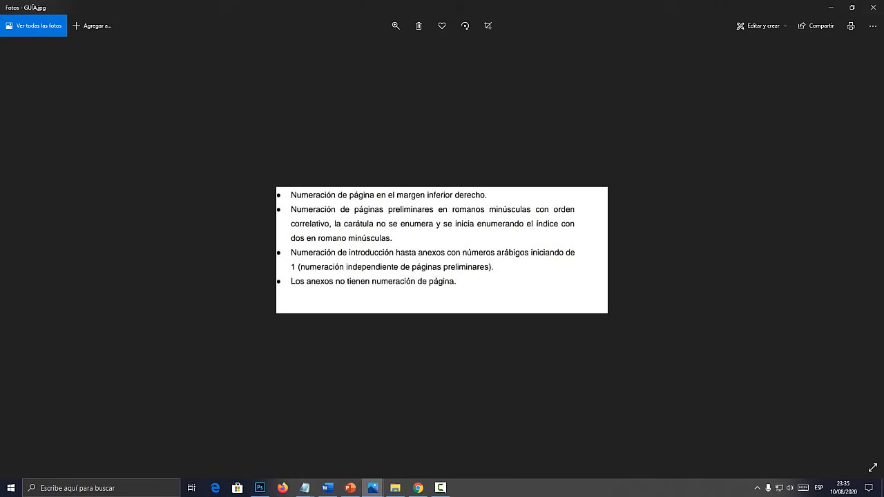
Add the line "introducc arbagigos" to the note after a blank line and return to the guide image.
{"action": "left_click", "coordinate": [305, 487]}
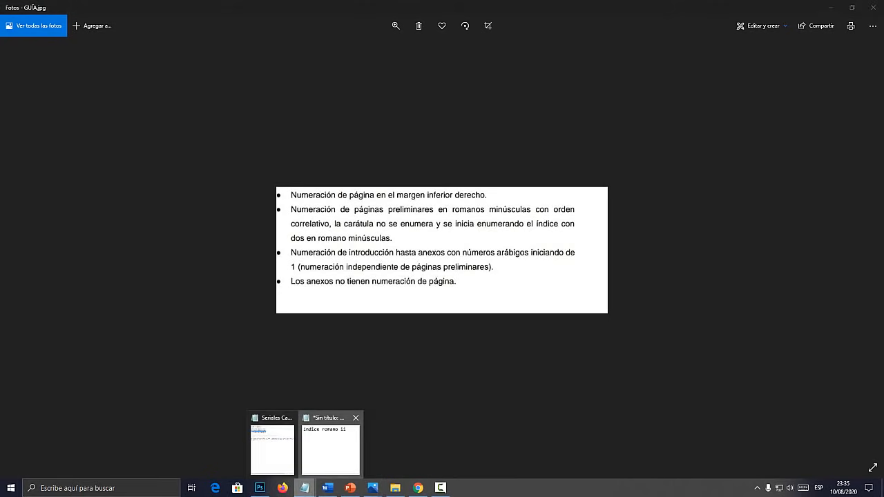
{"action": "left_click", "coordinate": [330, 448]}
{"action": "key", "text": "Return"}
{"action": "key", "text": "Return"}
{"action": "type", "text": "intr"}
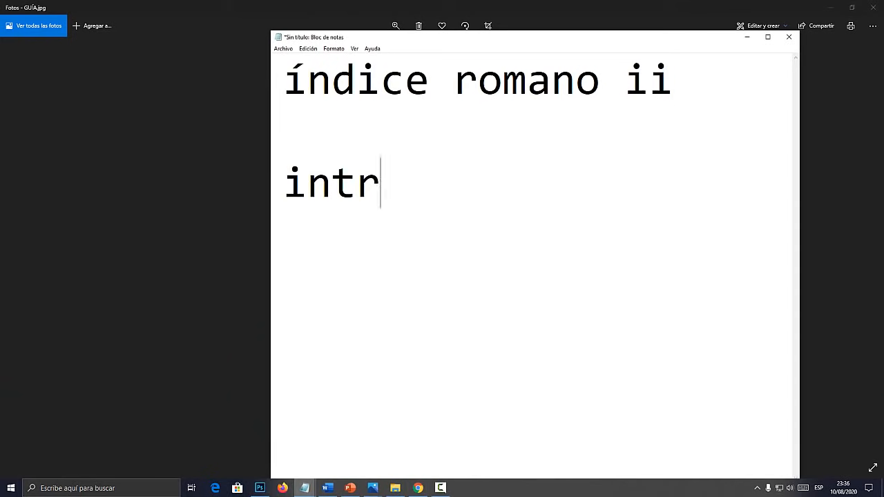
{"action": "type", "text": "oducc ar"}
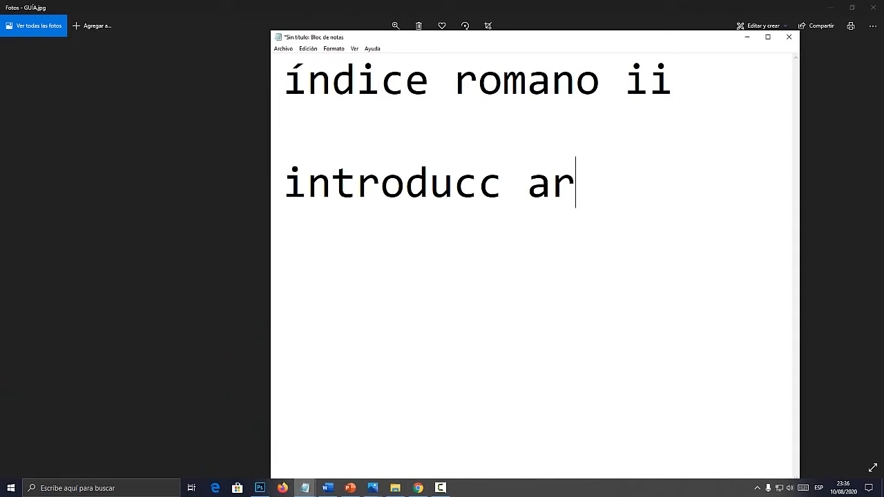
{"action": "type", "text": "bagigos"}
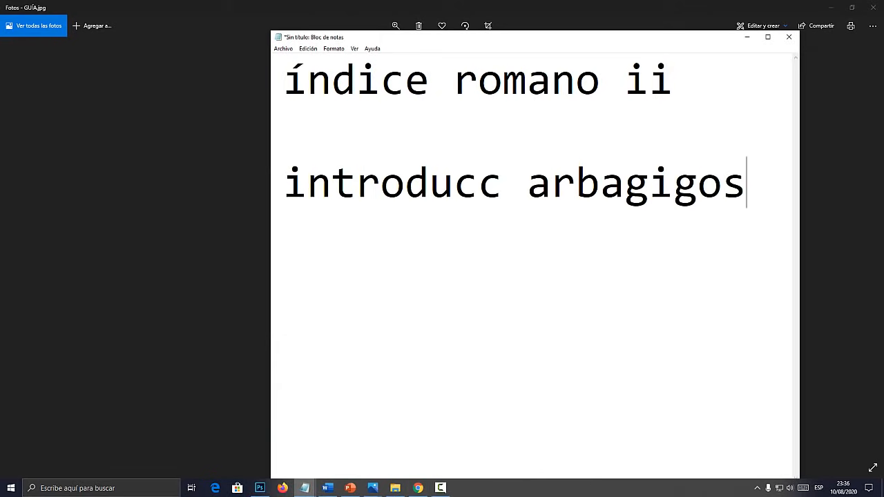
{"action": "key", "text": "alt+Tab"}
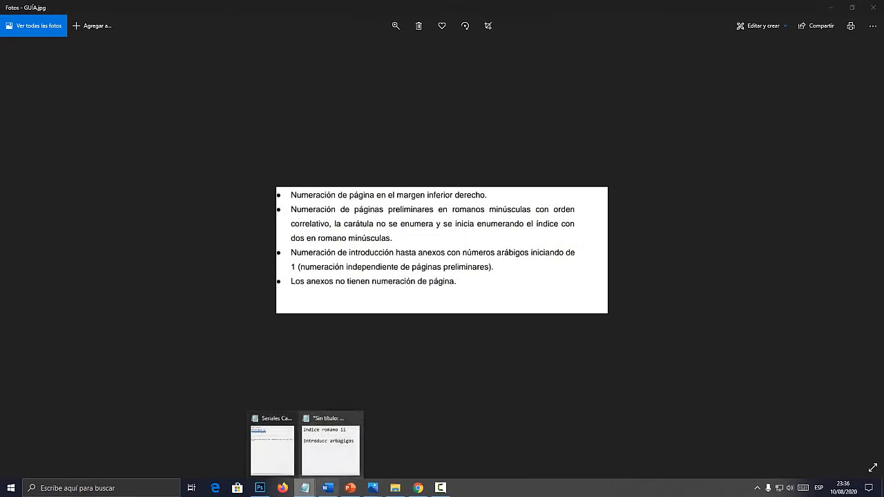
Extend the note's second entry to "introducc - anexos" and replace "arbagigos" with "1,2,3,4,5,6" on the line below.
{"action": "left_click", "coordinate": [330, 442]}
{"action": "type", "text": "- an"}
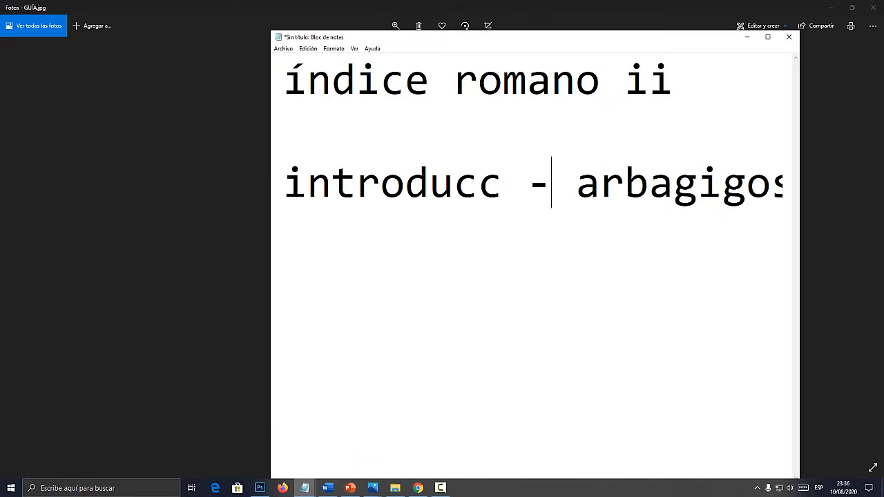
{"action": "type", "text": "exos"}
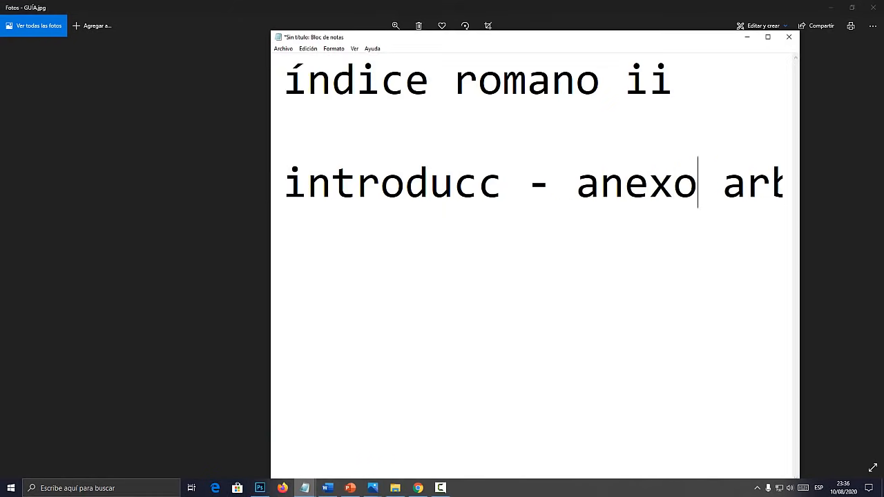
{"action": "key", "text": "Return"}
{"action": "key", "text": "End"}
{"action": "key", "text": "shift+Home"}
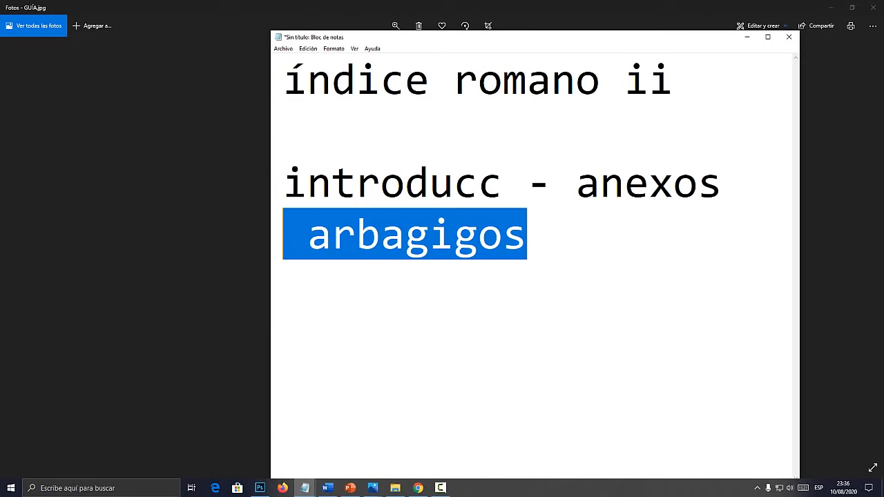
{"action": "type", "text": "1,2,3,4,5,6"}
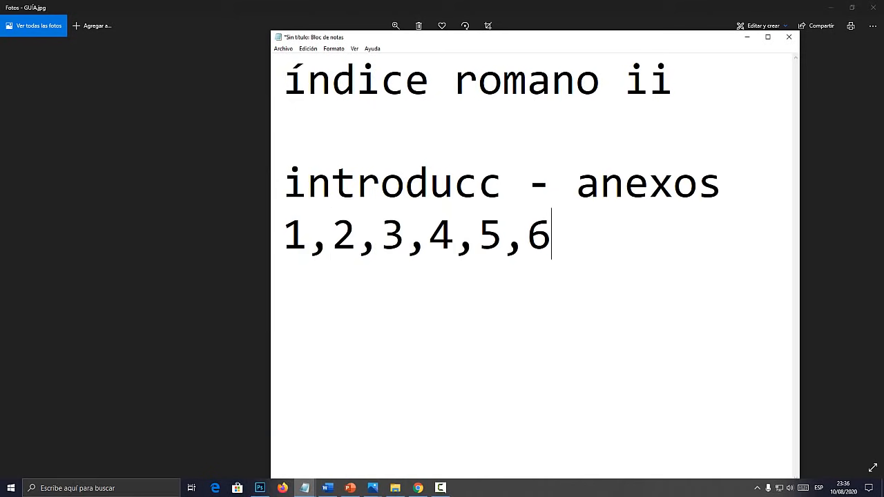
Recheck the GUÍA.jpg rules and enclose the first number of the note's Arabic sequence in quotation marks as "1".
{"action": "key", "text": "alt+Tab"}
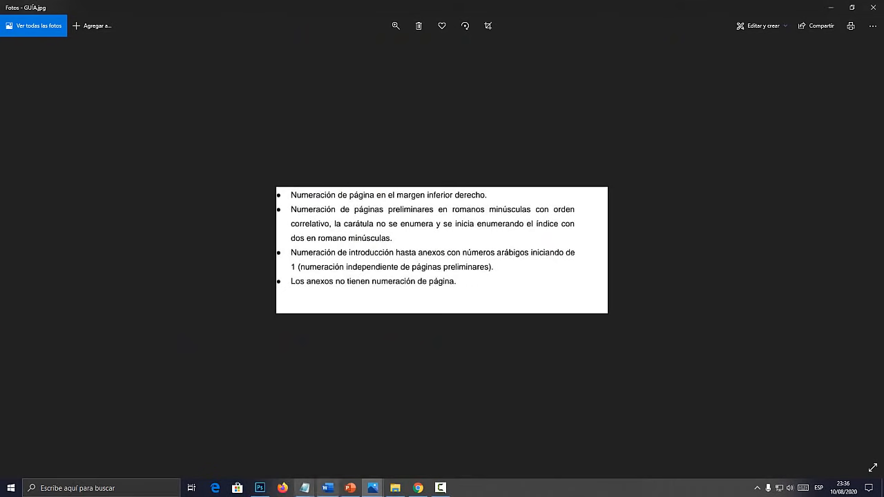
{"action": "left_click", "coordinate": [305, 488]}
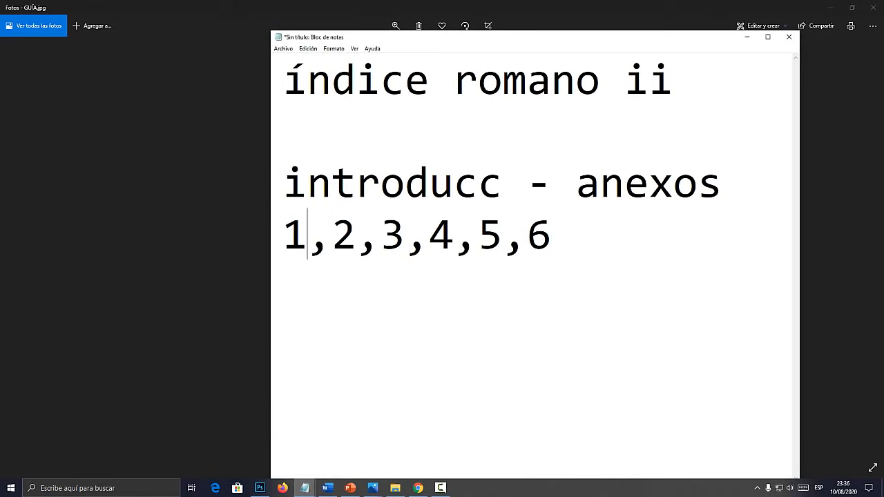
{"action": "type", "text": "\""}
{"action": "key", "text": "Left"}
{"action": "key", "text": "Left"}
{"action": "type", "text": "\""}
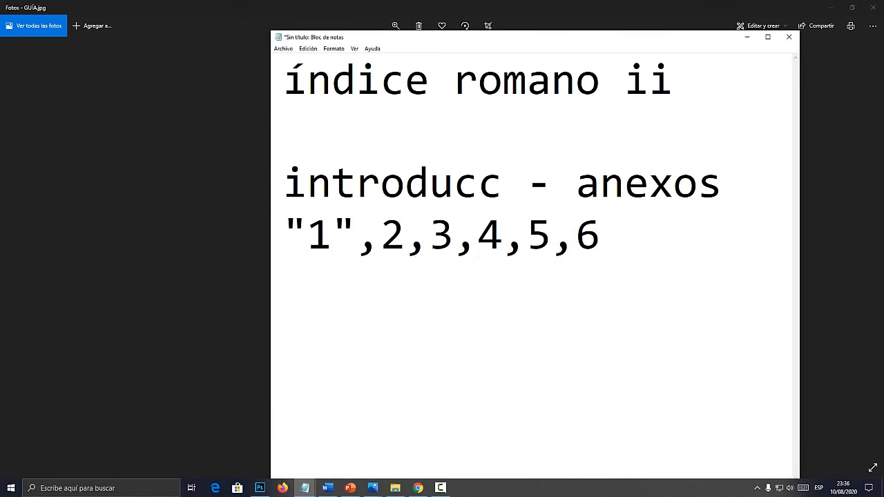
Review the note's two numbering rules: Roman ii for the index, and Arabic from 1 for the introduction through the annexes.
{"action": "left_click_drag", "start_coordinate": [455, 80], "coordinate": [552, 81]}
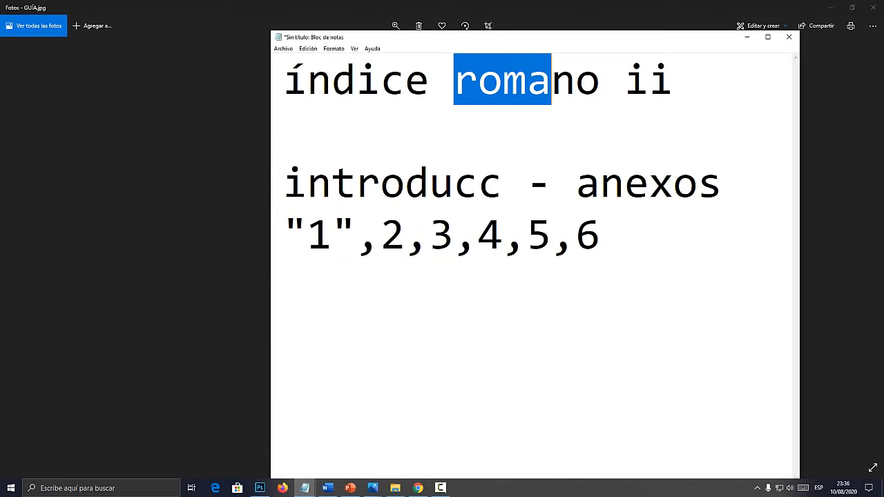
{"action": "left_click", "coordinate": [600, 81]}
{"action": "left_click_drag", "start_coordinate": [674, 81], "coordinate": [625, 81]}
{"action": "left_click", "coordinate": [356, 183]}
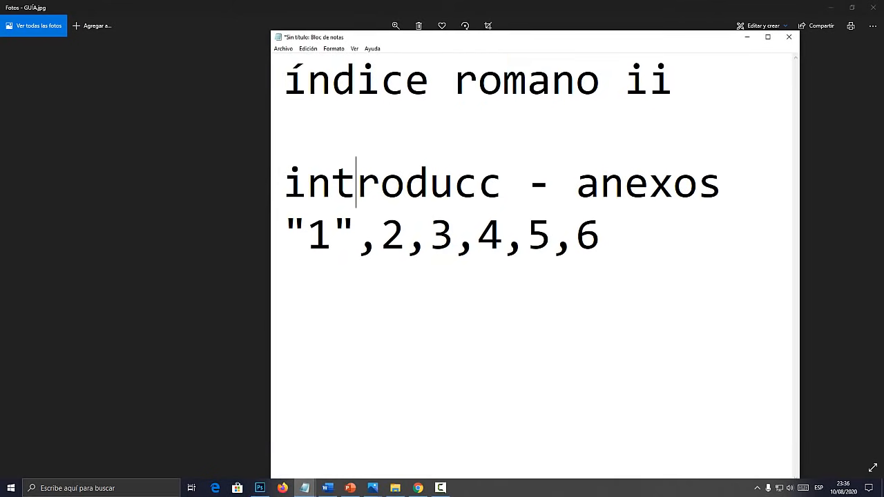
{"action": "mouse_move", "coordinate": [283, 183]}
{"action": "left_mouse_down"}
{"action": "mouse_move", "coordinate": [501, 183]}
{"action": "mouse_move", "coordinate": [283, 183]}
{"action": "left_mouse_up"}
{"action": "left_click", "coordinate": [454, 183]}
{"action": "left_click", "coordinate": [381, 183]}
{"action": "left_click_drag", "start_coordinate": [308, 236], "coordinate": [332, 236]}
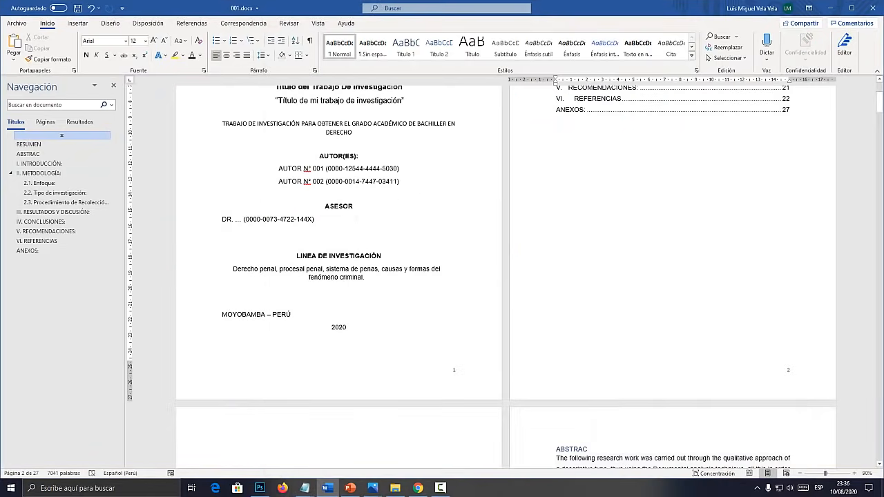
Switch to 001.docx in Word and examine the page numbering from the cover through the INTRODUCCIÓN.
{"action": "scroll", "coordinate": [504, 276], "scroll_direction": "up", "scroll_amount": 3}
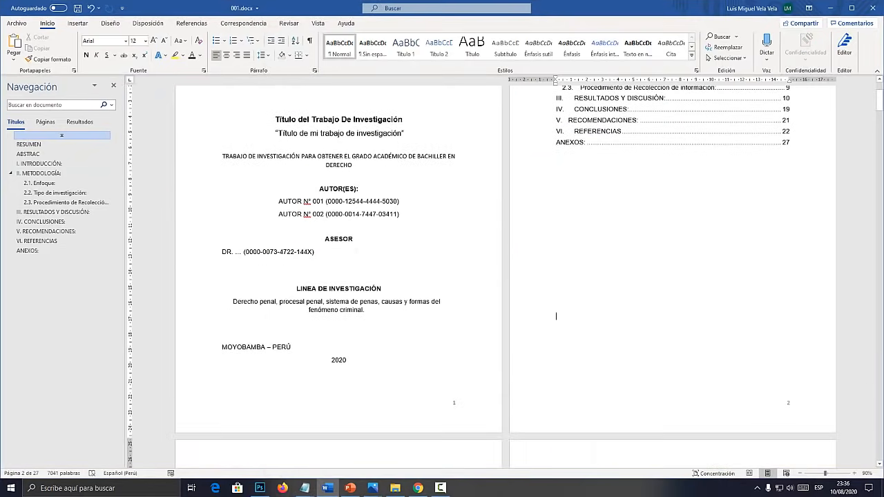
{"action": "scroll", "coordinate": [505, 276], "scroll_direction": "down", "scroll_amount": 3}
{"action": "scroll", "coordinate": [504, 276], "scroll_direction": "down", "scroll_amount": 5}
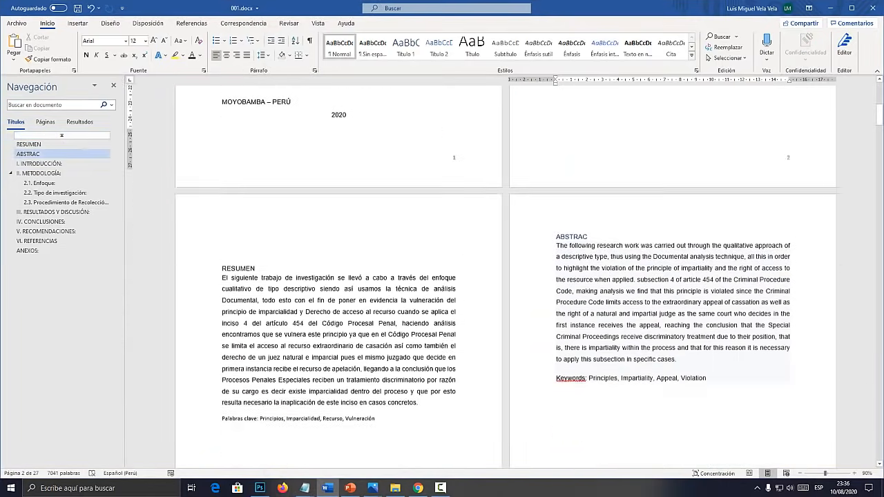
{"action": "left_click", "coordinate": [556, 90]}
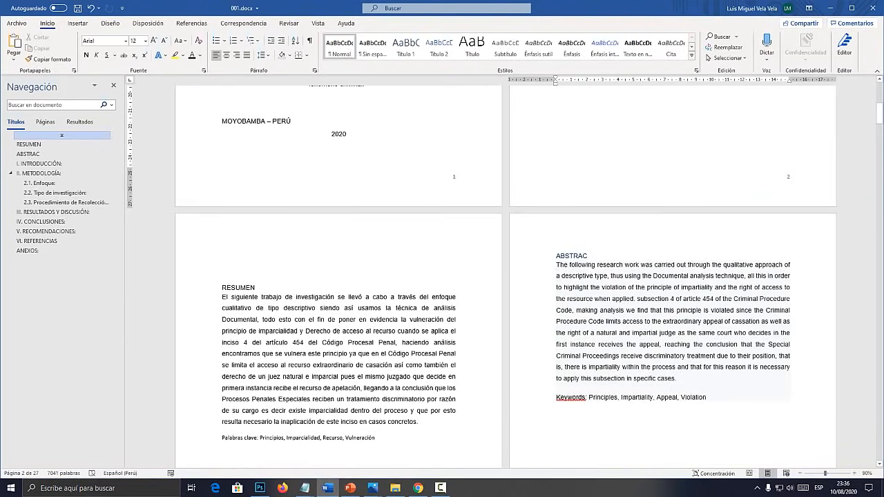
{"action": "scroll", "coordinate": [504, 277], "scroll_direction": "up", "scroll_amount": 10}
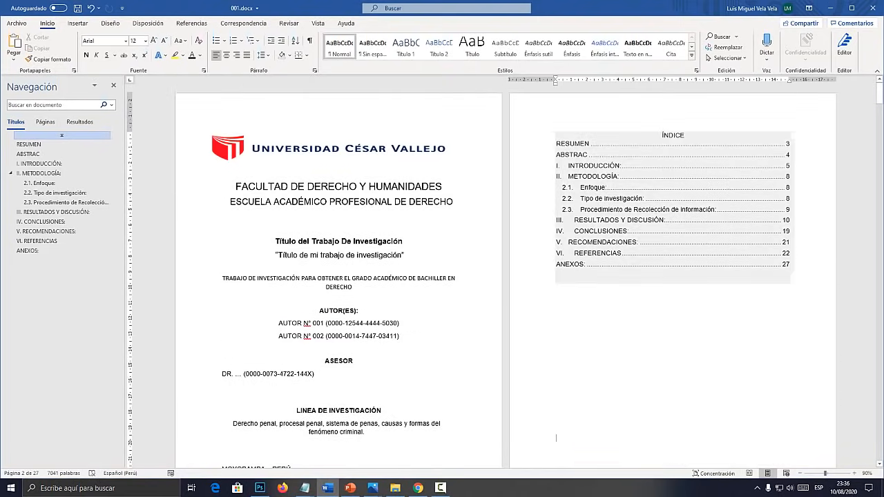
{"action": "scroll", "coordinate": [504, 277], "scroll_direction": "down", "scroll_amount": 6}
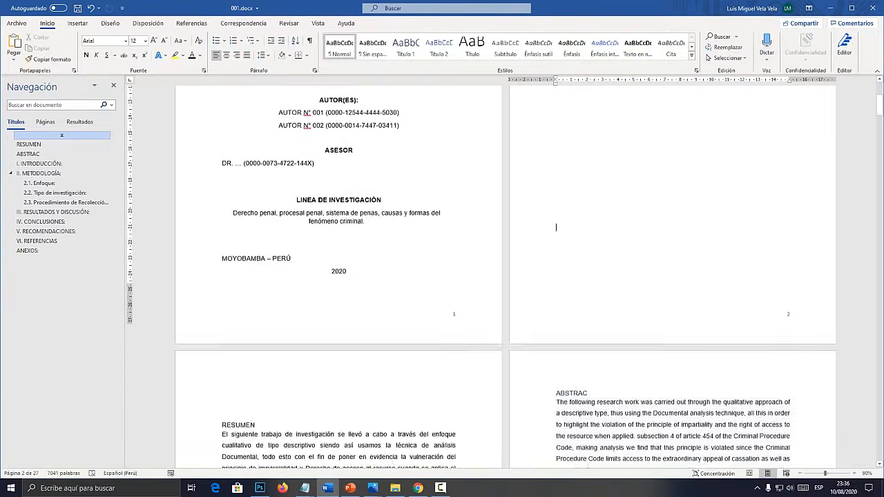
{"action": "scroll", "coordinate": [556, 227], "scroll_direction": "down", "scroll_amount": 10}
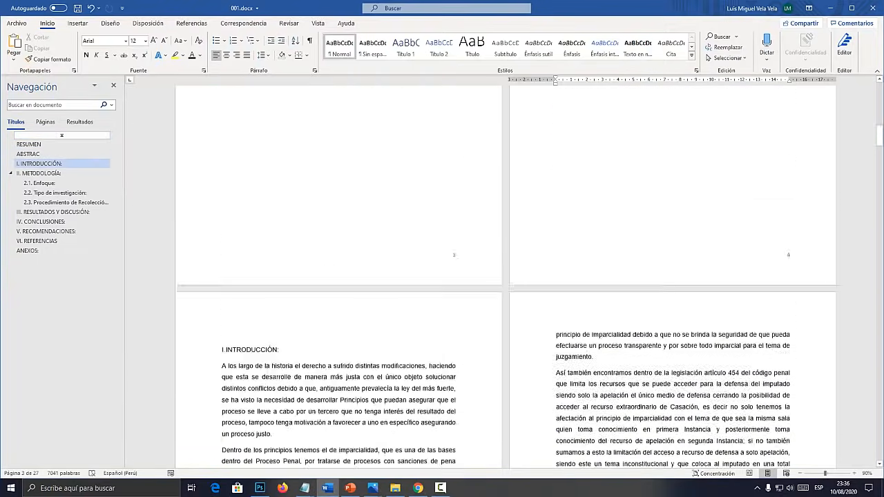
{"action": "scroll", "coordinate": [556, 438], "scroll_direction": "up", "scroll_amount": 20}
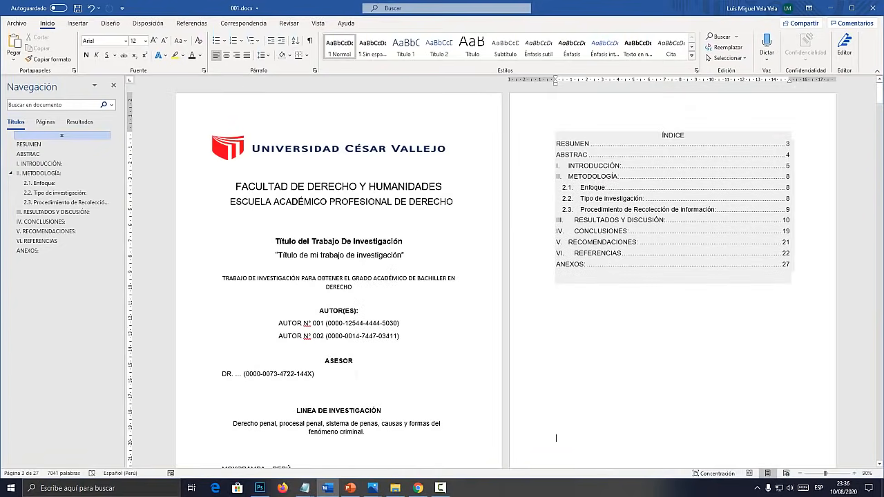
Delete the blank lines above the RESUMEN heading on the third page.
{"action": "scroll", "coordinate": [556, 437], "scroll_direction": "down", "scroll_amount": 3}
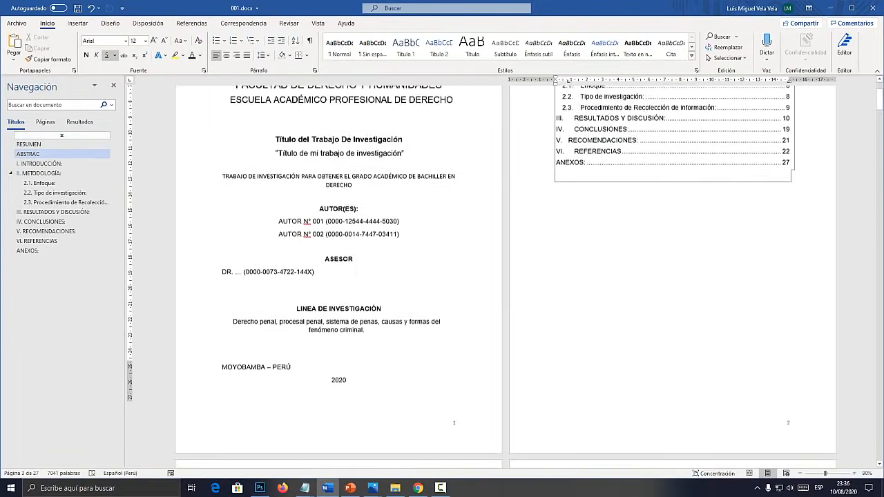
{"action": "scroll", "coordinate": [506, 272], "scroll_direction": "down", "scroll_amount": 7}
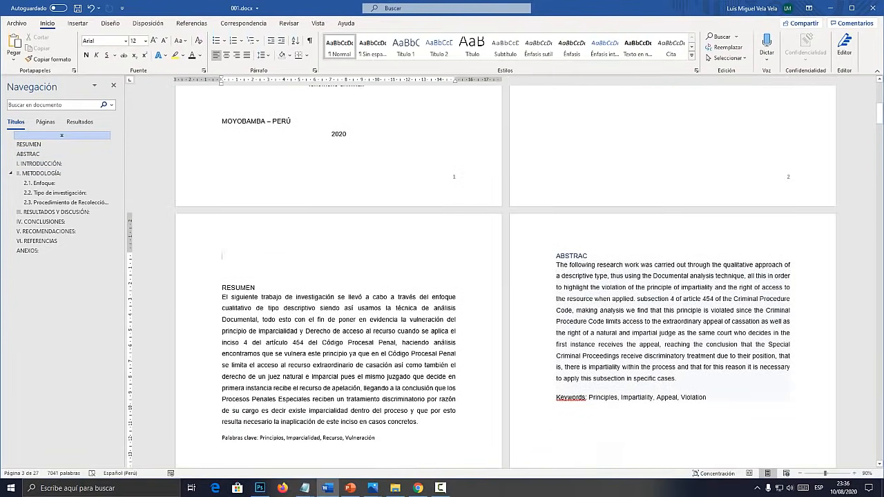
{"action": "key", "text": "Delete"}
{"action": "key", "text": "Delete"}
{"action": "key", "text": "Delete"}
Make the RESUMEN, ABSTRAC and ÍNDICE headings bold.
{"action": "double_click", "coordinate": [572, 256]}
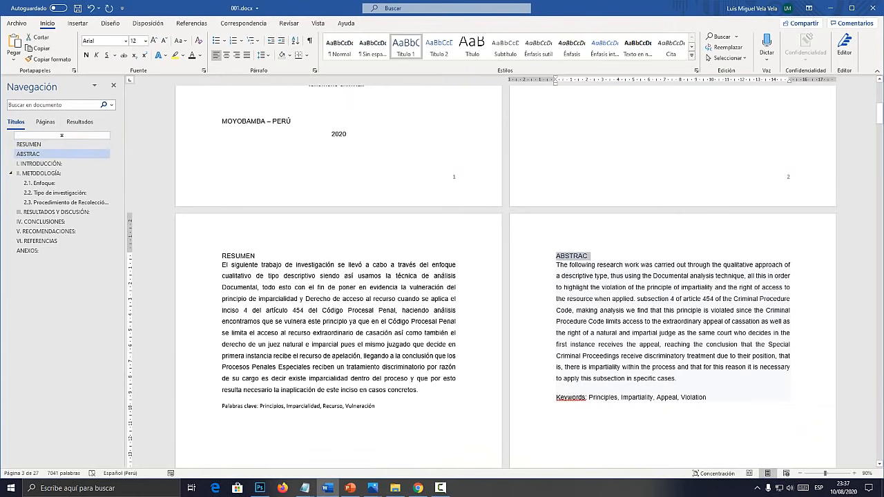
{"action": "double_click", "coordinate": [238, 256]}
{"action": "key", "text": "ctrl+n"}
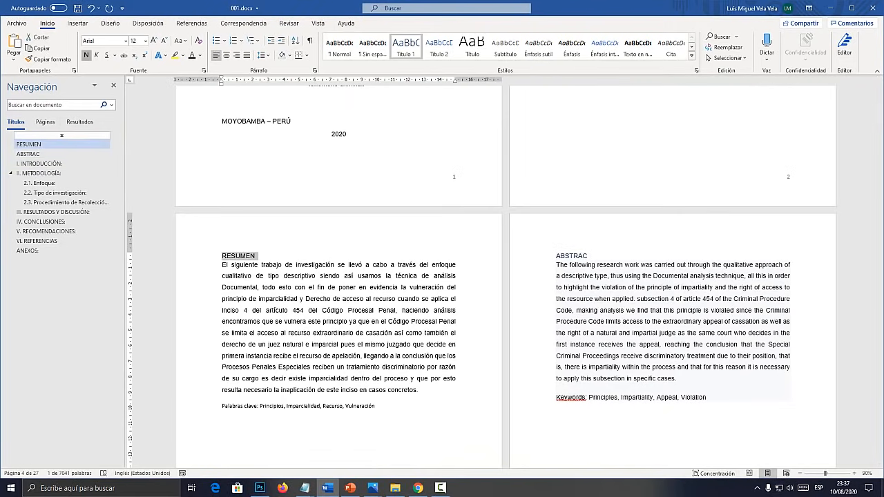
{"action": "left_click", "coordinate": [543, 256]}
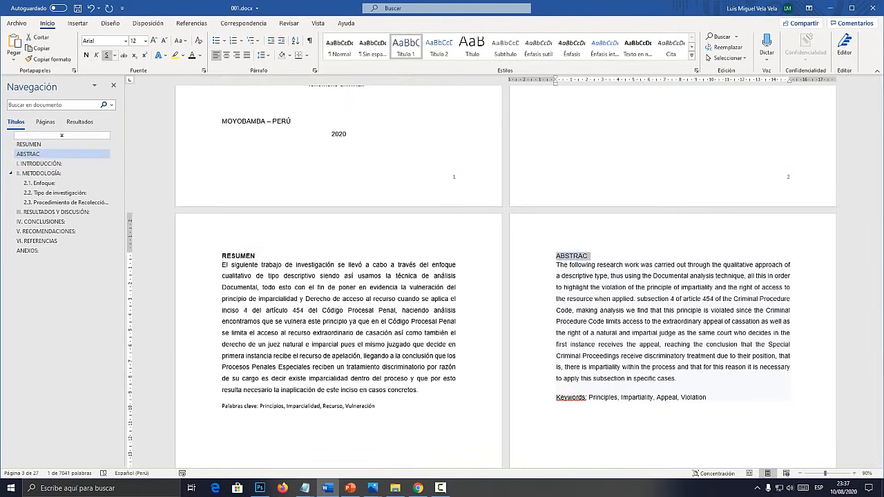
{"action": "left_click", "coordinate": [87, 55]}
{"action": "scroll", "coordinate": [505, 277], "scroll_direction": "up", "scroll_amount": 3}
{"action": "scroll", "coordinate": [542, 256], "scroll_direction": "up", "scroll_amount": 5}
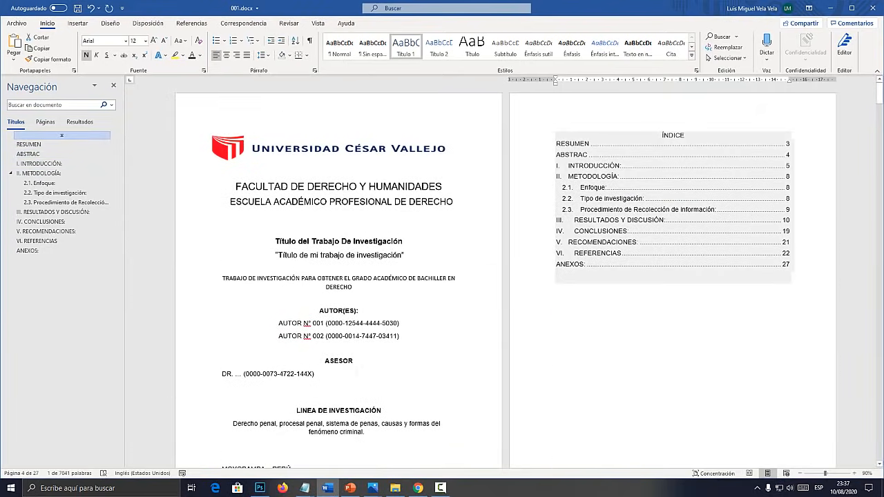
{"action": "left_click", "coordinate": [542, 135]}
{"action": "left_click", "coordinate": [86, 55]}
Zoom the document out to 60% and close the navigation pane, with the ABSTRAC and INTRODUCCIÓN pages in view.
{"action": "scroll", "coordinate": [506, 276], "scroll_direction": "down", "scroll_amount": 10}
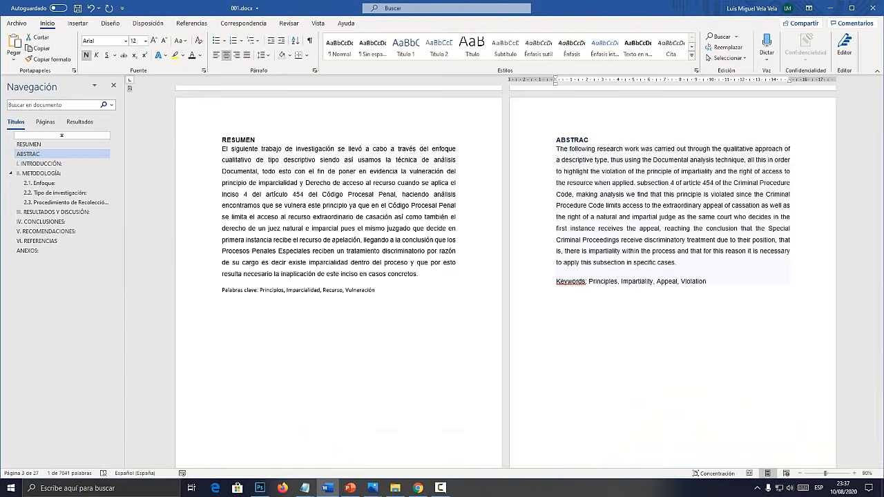
{"action": "left_click", "coordinate": [801, 474]}
{"action": "left_click", "coordinate": [801, 474]}
{"action": "left_click", "coordinate": [801, 474]}
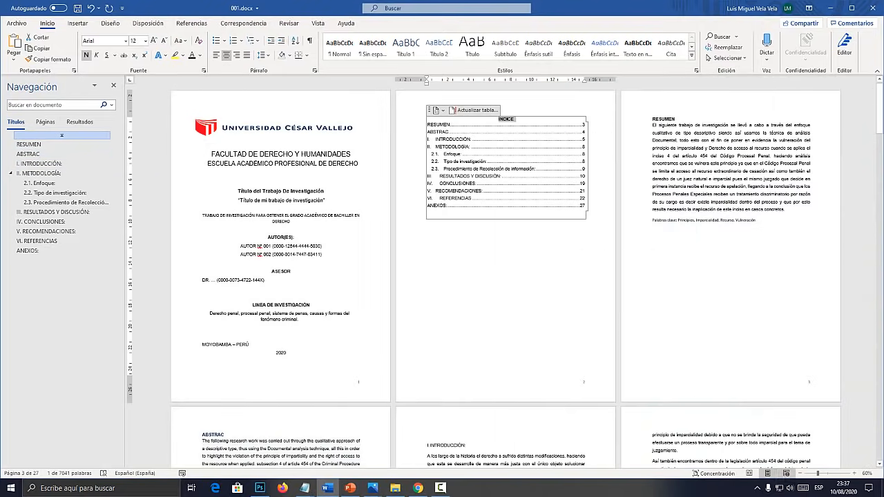
{"action": "scroll", "coordinate": [506, 277], "scroll_direction": "down", "scroll_amount": 5}
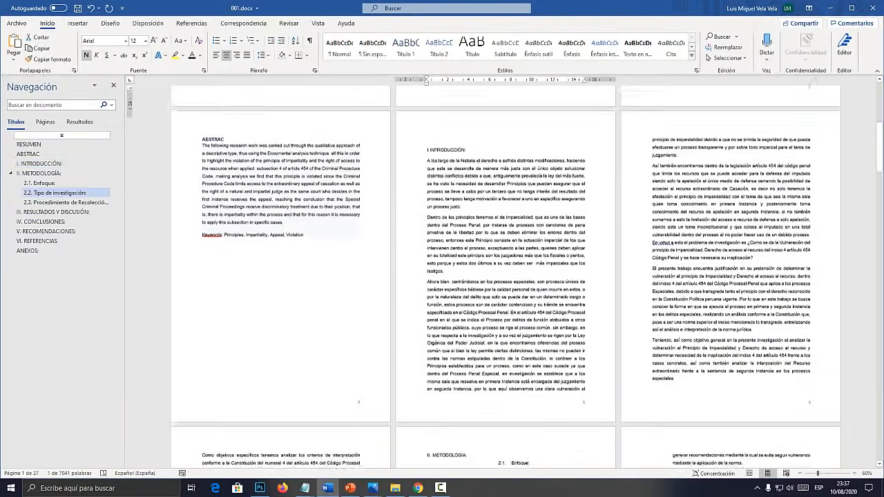
{"action": "scroll", "coordinate": [505, 276], "scroll_direction": "up", "scroll_amount": 5}
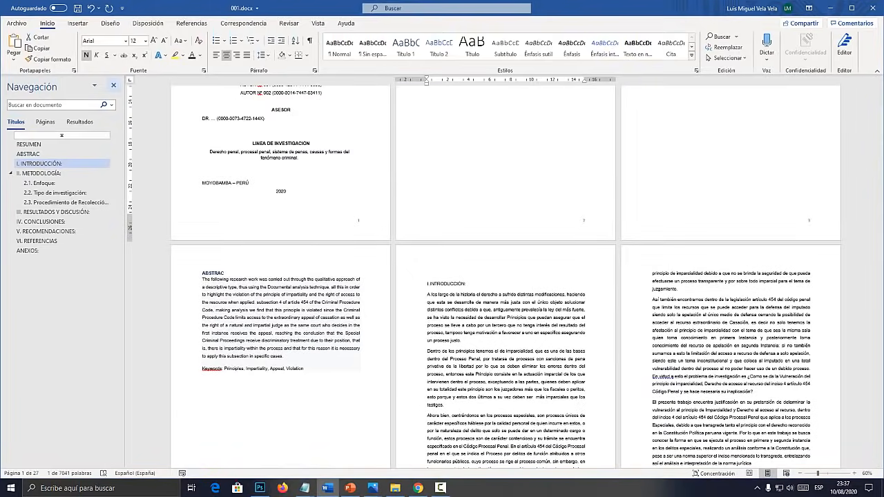
{"action": "left_click", "coordinate": [114, 85]}
{"action": "scroll", "coordinate": [442, 276], "scroll_direction": "down", "scroll_amount": 4}
{"action": "scroll", "coordinate": [442, 277], "scroll_direction": "up", "scroll_amount": 2}
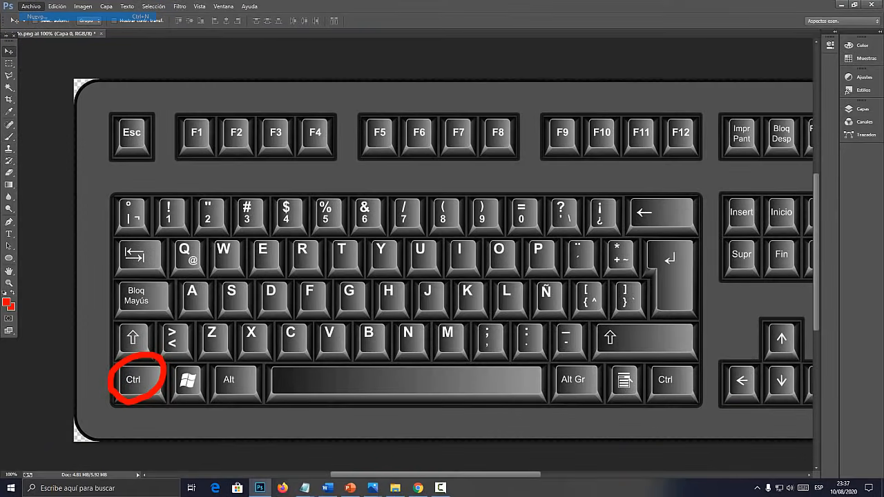
Create a new Photoshop document, paste the screenshot of the Word pages into it and show it at 100%.
{"action": "key", "text": "Return"}
{"action": "key", "text": "ctrl+v"}
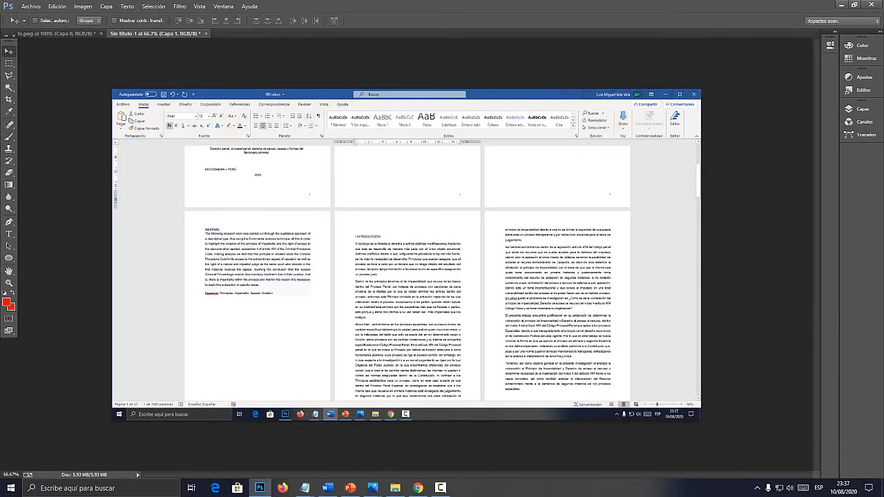
{"action": "key", "text": "ctrl+1"}
{"action": "scroll", "coordinate": [407, 276], "scroll_direction": "down", "scroll_amount": 2}
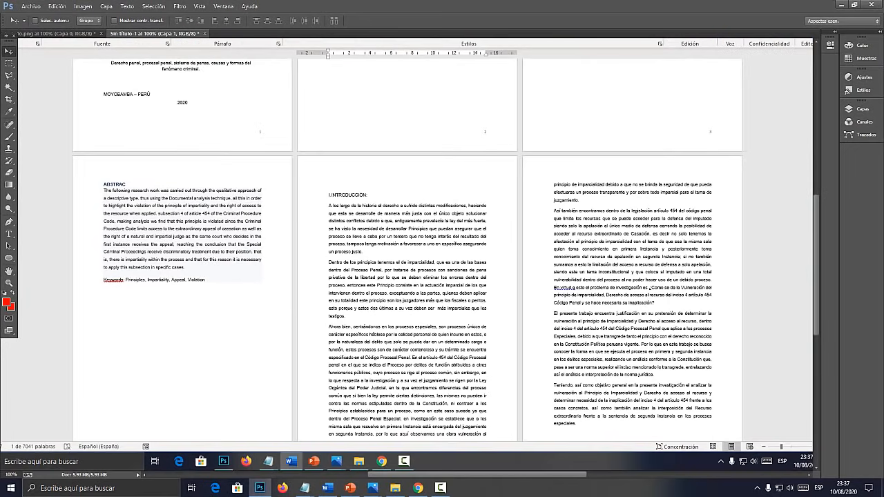
Brush a red vertical line between the ABSTRAC and INTRODUCCIÓN pages and a right-pointing arrow above the INTRODUCCIÓN heading.
{"action": "key", "text": "b"}
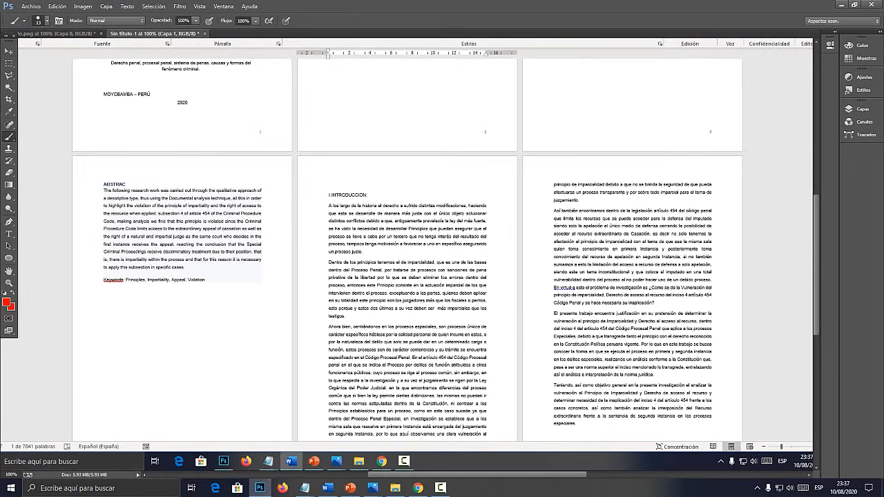
{"action": "mouse_move", "coordinate": [295, 130]}
{"action": "left_mouse_down"}
{"action": "mouse_move", "coordinate": [285, 237]}
{"action": "mouse_move", "coordinate": [296, 434]}
{"action": "left_mouse_up"}
{"action": "left_click_drag", "start_coordinate": [314, 164], "coordinate": [422, 166]}
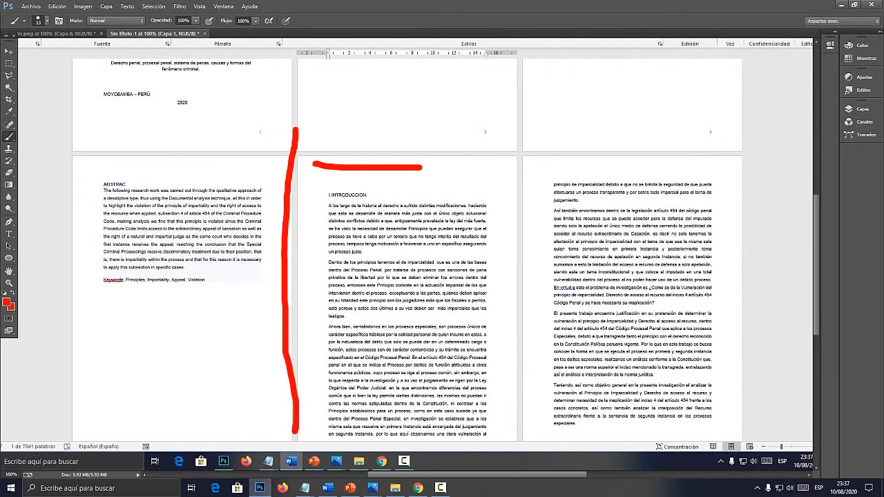
{"action": "mouse_move", "coordinate": [395, 138]}
{"action": "left_mouse_down"}
{"action": "mouse_move", "coordinate": [439, 163]}
{"action": "mouse_move", "coordinate": [361, 216]}
{"action": "left_mouse_up"}
Brush "1, 2, 3, 4" in red after the right-pointing arrow and draw a left-pointing arrow above the ABSTRAC text.
{"action": "left_click_drag", "start_coordinate": [459, 126], "coordinate": [462, 190]}
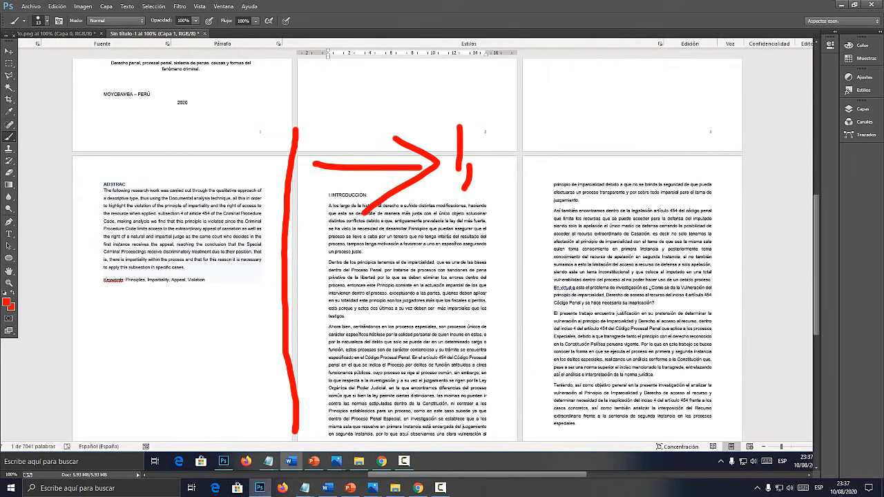
{"action": "mouse_move", "coordinate": [486, 145]}
{"action": "left_mouse_down"}
{"action": "mouse_move", "coordinate": [492, 166]}
{"action": "mouse_move", "coordinate": [518, 183]}
{"action": "left_mouse_up"}
{"action": "mouse_move", "coordinate": [543, 134]}
{"action": "left_mouse_down"}
{"action": "mouse_move", "coordinate": [545, 171]}
{"action": "mouse_move", "coordinate": [564, 187]}
{"action": "left_mouse_up"}
{"action": "mouse_move", "coordinate": [593, 133]}
{"action": "left_mouse_down"}
{"action": "mouse_move", "coordinate": [622, 153]}
{"action": "mouse_move", "coordinate": [614, 181]}
{"action": "left_mouse_up"}
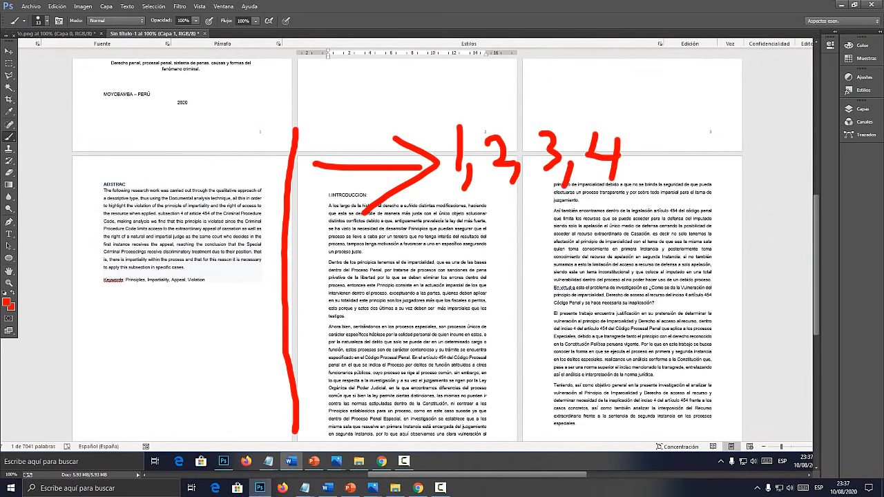
{"action": "mouse_move", "coordinate": [279, 155]}
{"action": "left_mouse_down"}
{"action": "mouse_move", "coordinate": [230, 155]}
{"action": "mouse_move", "coordinate": [225, 145]}
{"action": "mouse_move", "coordinate": [214, 153]}
{"action": "mouse_move", "coordinate": [245, 179]}
{"action": "left_mouse_up"}
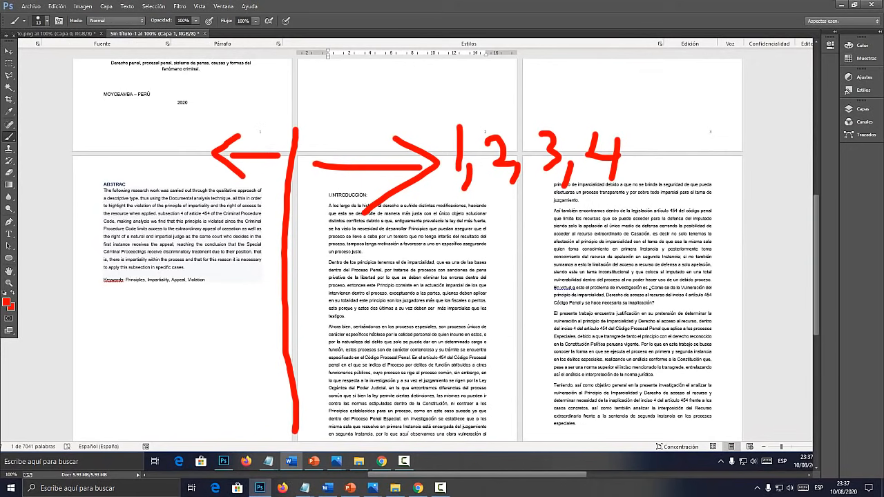
Brush "Ro" in red beside the left-pointing arrow and the lowercase Roman numerals "i, ii" over the ABSTRAC page.
{"action": "left_click_drag", "start_coordinate": [129, 106], "coordinate": [147, 163]}
{"action": "mouse_move", "coordinate": [111, 123]}
{"action": "left_mouse_down"}
{"action": "mouse_move", "coordinate": [174, 136]}
{"action": "mouse_move", "coordinate": [212, 135]}
{"action": "mouse_move", "coordinate": [212, 126]}
{"action": "left_mouse_up"}
{"action": "mouse_move", "coordinate": [105, 258]}
{"action": "left_mouse_down"}
{"action": "mouse_move", "coordinate": [123, 290]}
{"action": "mouse_move", "coordinate": [154, 299]}
{"action": "left_mouse_up"}
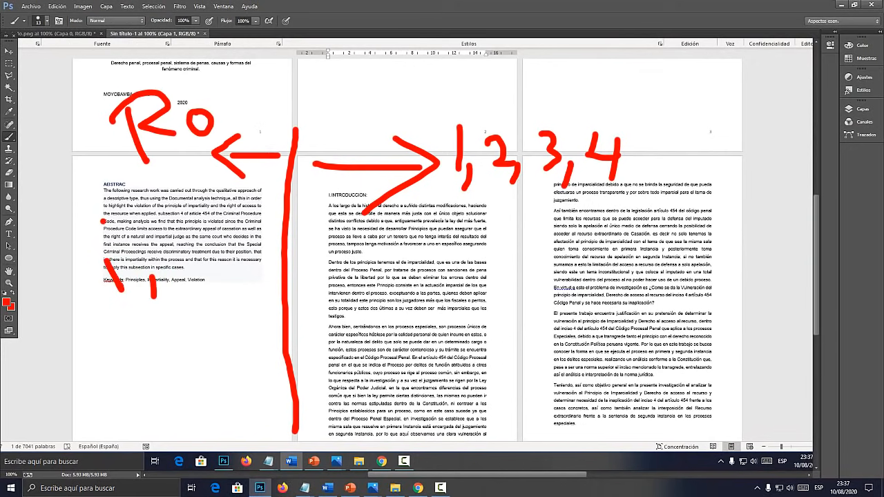
{"action": "mouse_move", "coordinate": [150, 242]}
{"action": "left_mouse_down"}
{"action": "mouse_move", "coordinate": [163, 268]}
{"action": "mouse_move", "coordinate": [181, 257]}
{"action": "left_mouse_up"}
{"action": "left_click", "coordinate": [145, 233]}
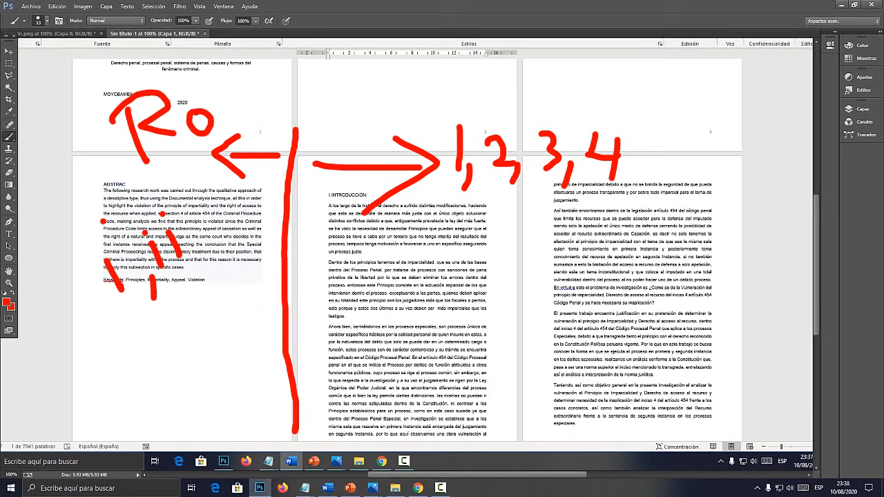
Switch to Word and place the cursor on the empty line below the Keywords paragraph of the ABSTRAC page.
{"action": "left_click", "coordinate": [259, 488]}
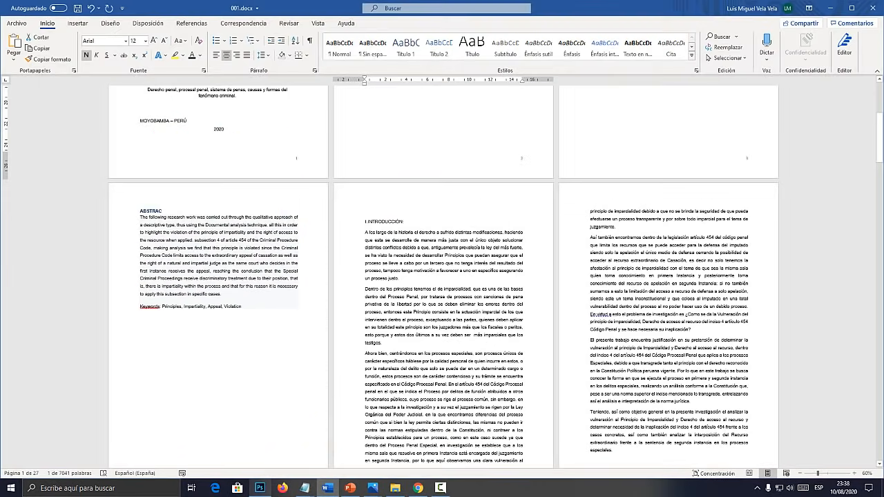
{"action": "left_click_drag", "start_coordinate": [365, 221], "coordinate": [453, 353]}
{"action": "left_click_drag", "start_coordinate": [140, 211], "coordinate": [230, 286]}
{"action": "left_click", "coordinate": [140, 311]}
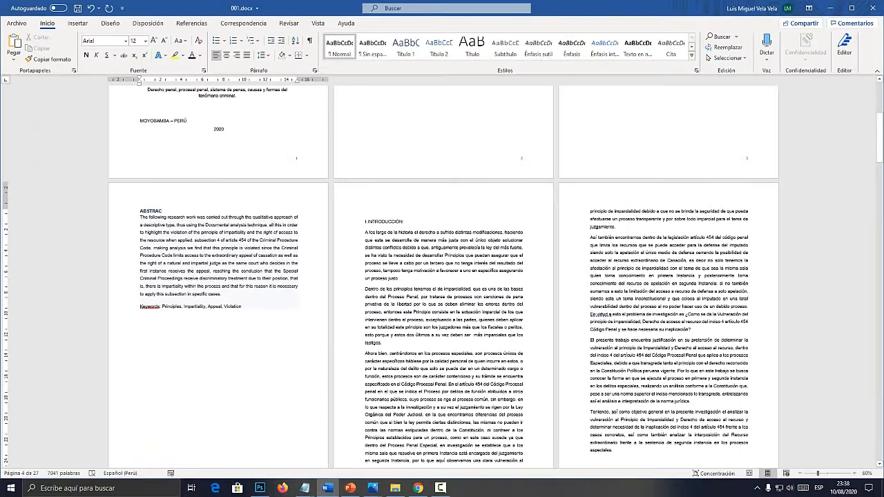
{"action": "left_click", "coordinate": [366, 211]}
{"action": "left_click", "coordinate": [140, 330]}
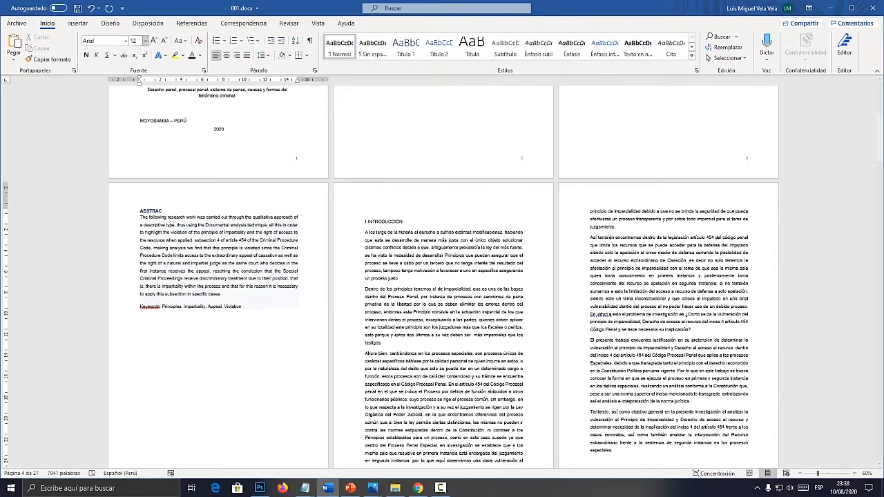
Look at the available page and section break types without inserting one.
{"action": "left_click", "coordinate": [111, 23]}
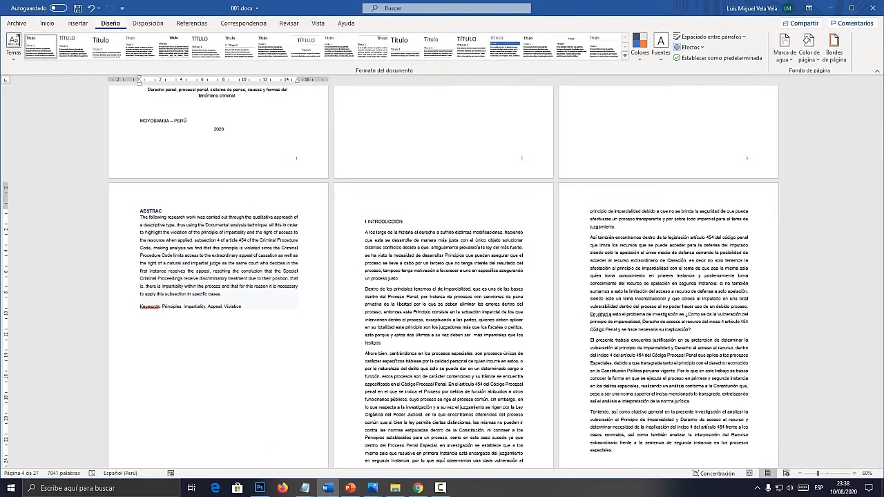
{"action": "left_click", "coordinate": [148, 23]}
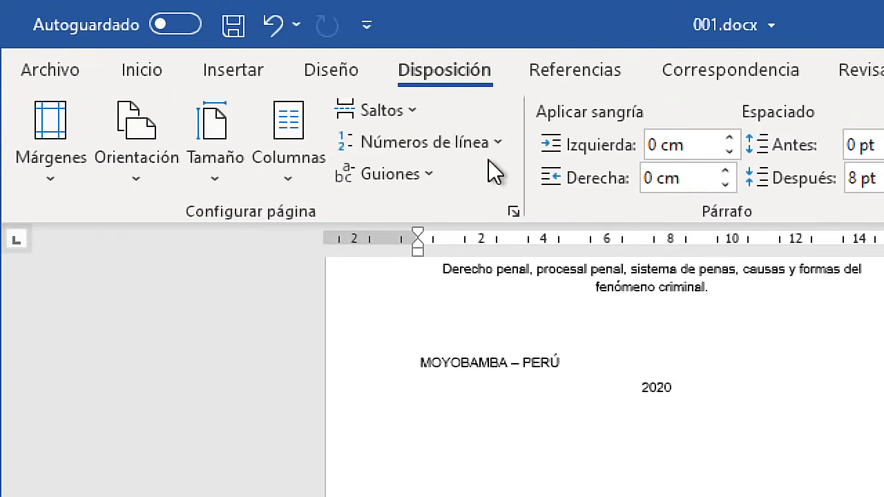
{"action": "left_click", "coordinate": [126, 36]}
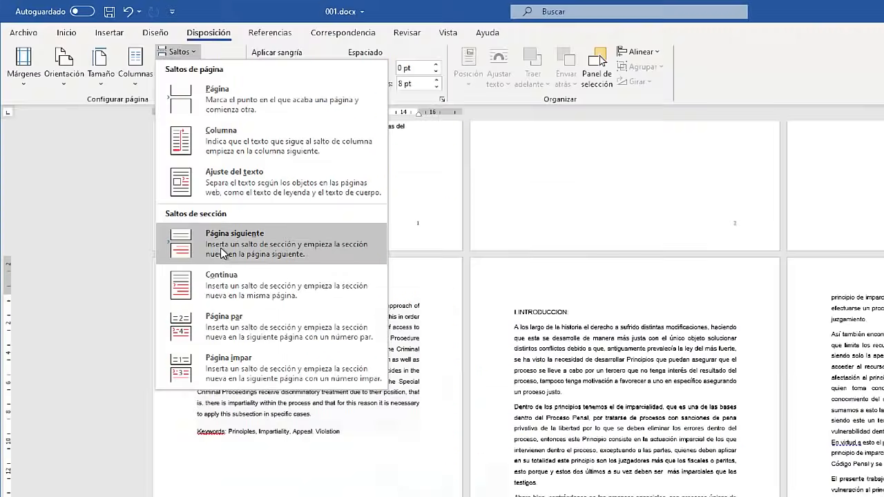
{"action": "left_click", "coordinate": [411, 252]}
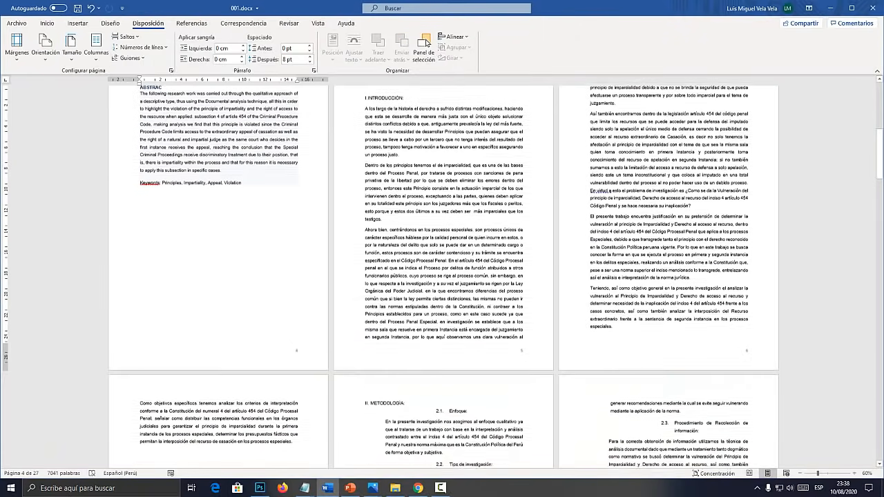
Check the header and footer areas around the ABSTRAC page for section labels, and return to the body text.
{"action": "double_click", "coordinate": [296, 350]}
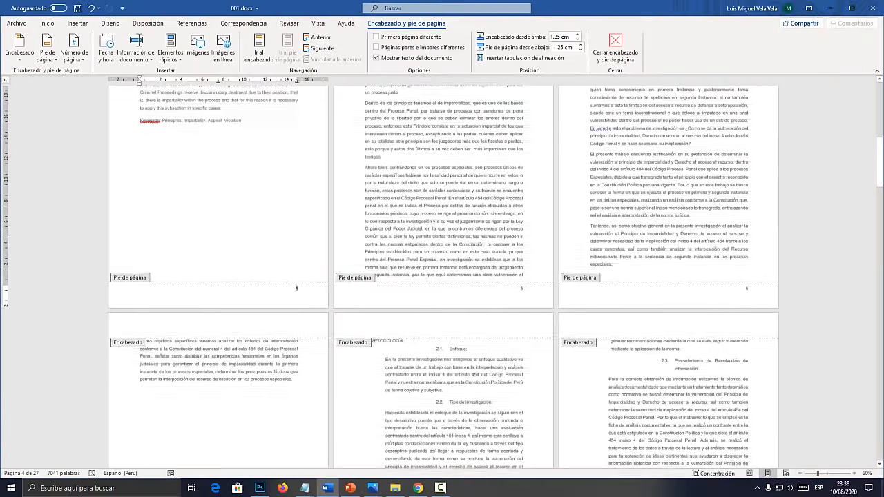
{"action": "scroll", "coordinate": [442, 277], "scroll_direction": "up", "scroll_amount": 2}
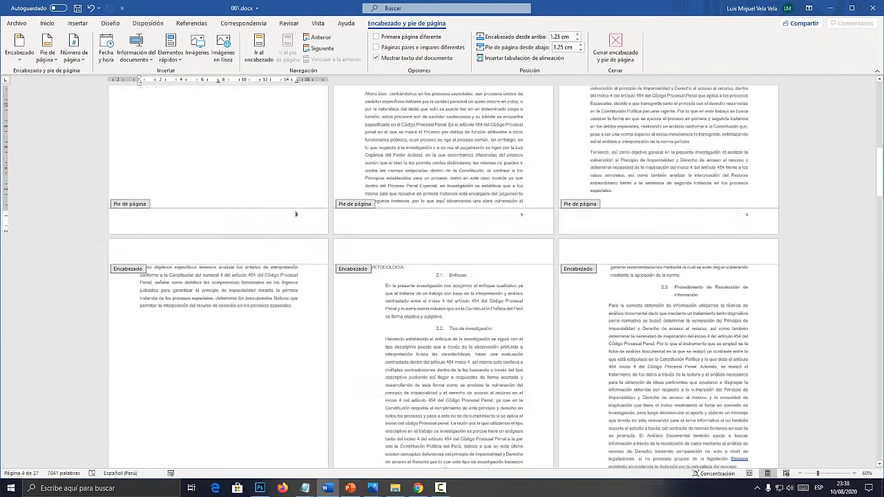
{"action": "key", "text": "Escape"}
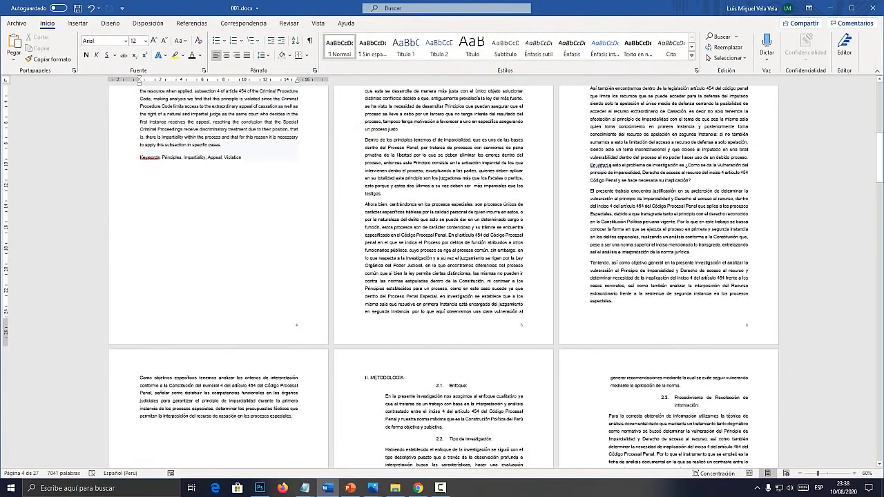
Insert a "Página siguiente" section break below the Keywords paragraph of the ABSTRAC page.
{"action": "left_click", "coordinate": [147, 23]}
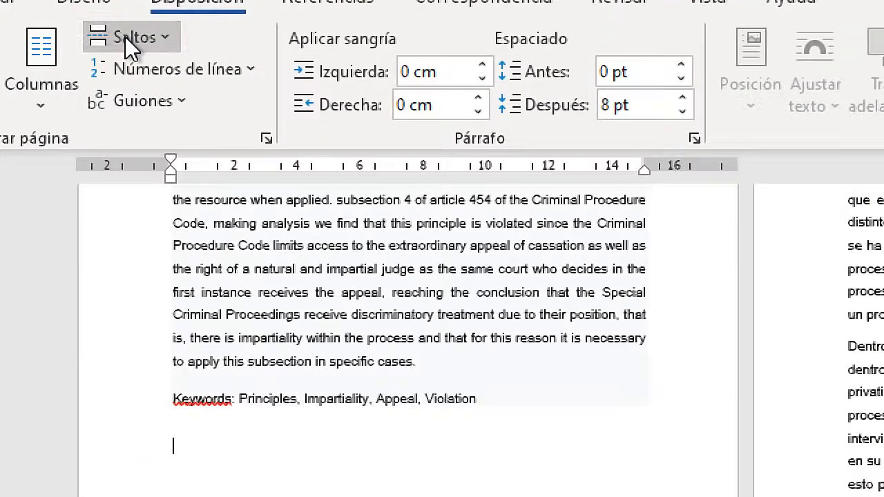
{"action": "left_click", "coordinate": [127, 36]}
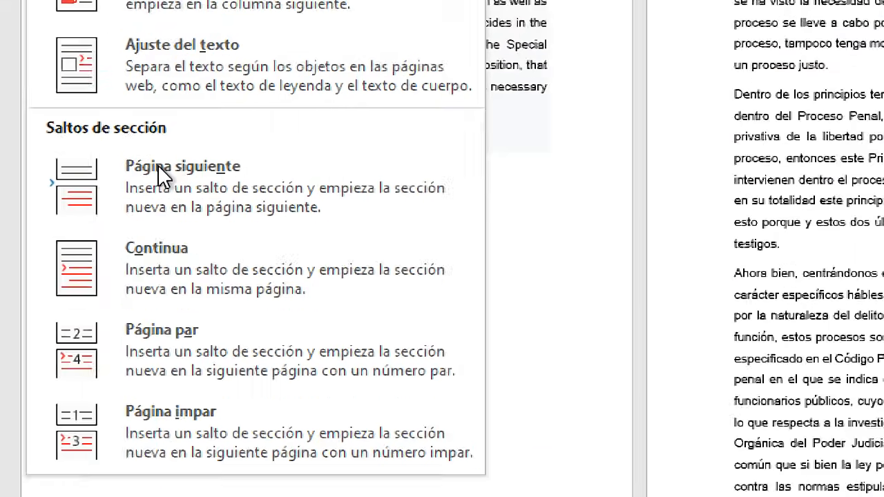
{"action": "left_click", "coordinate": [158, 167]}
{"action": "left_click", "coordinate": [127, 37]}
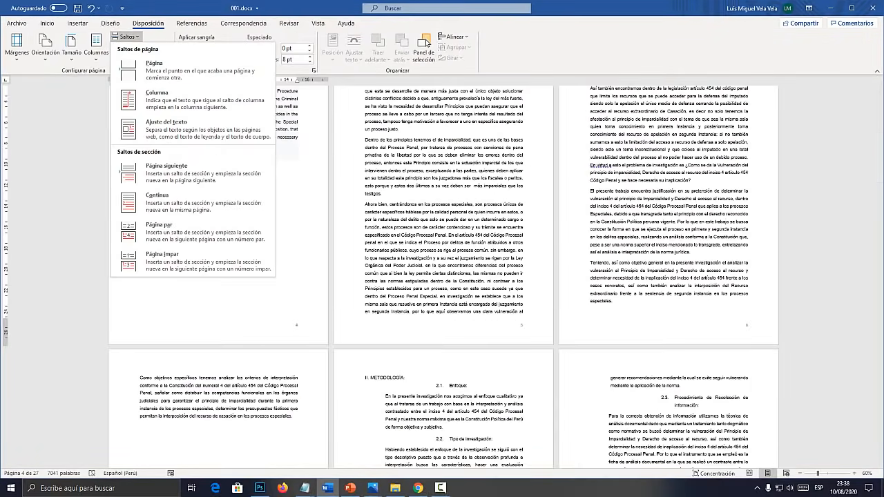
{"action": "left_click", "coordinate": [158, 166]}
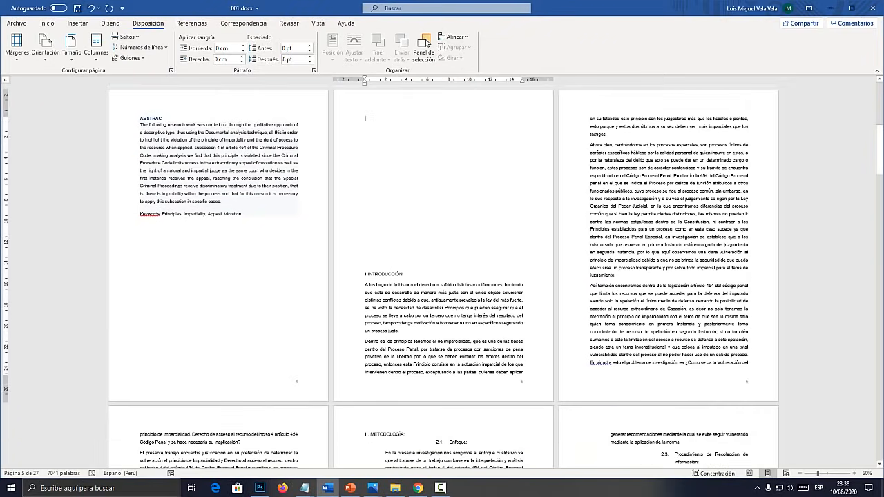
Compare the section labels in the headers and footers of the ABSTRAC and INTRODUCCIÓN pages, reviewing the "Página siguiente" break option again.
{"action": "double_click", "coordinate": [296, 381]}
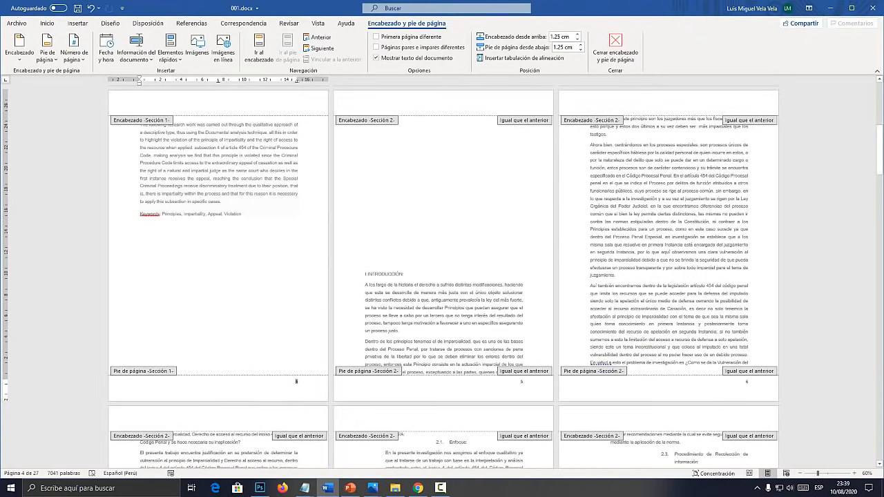
{"action": "left_click", "coordinate": [148, 22]}
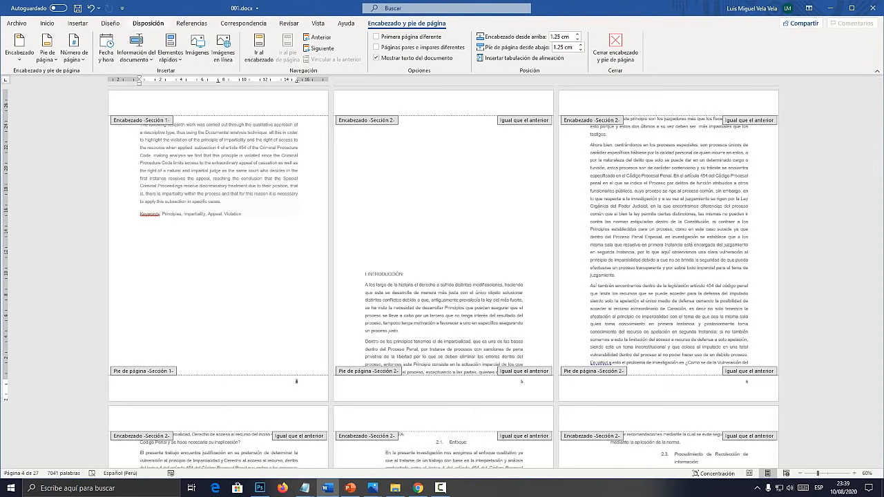
{"action": "key", "text": "Escape"}
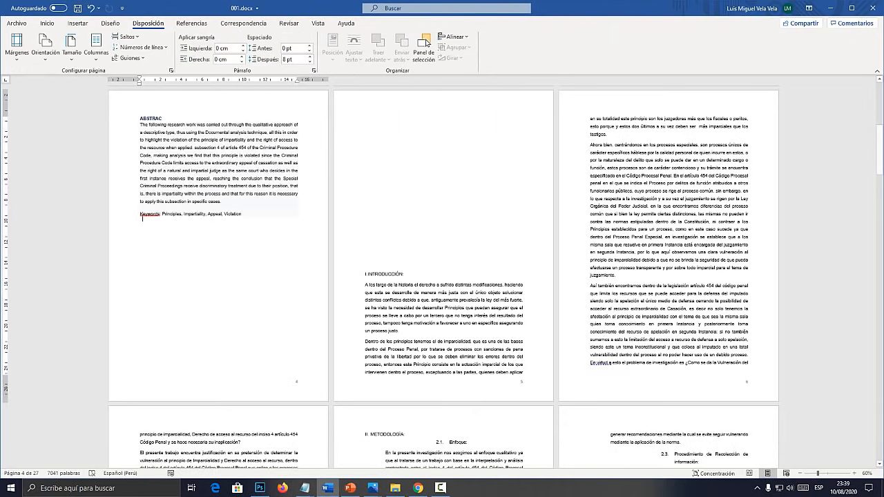
{"action": "left_click", "coordinate": [127, 37]}
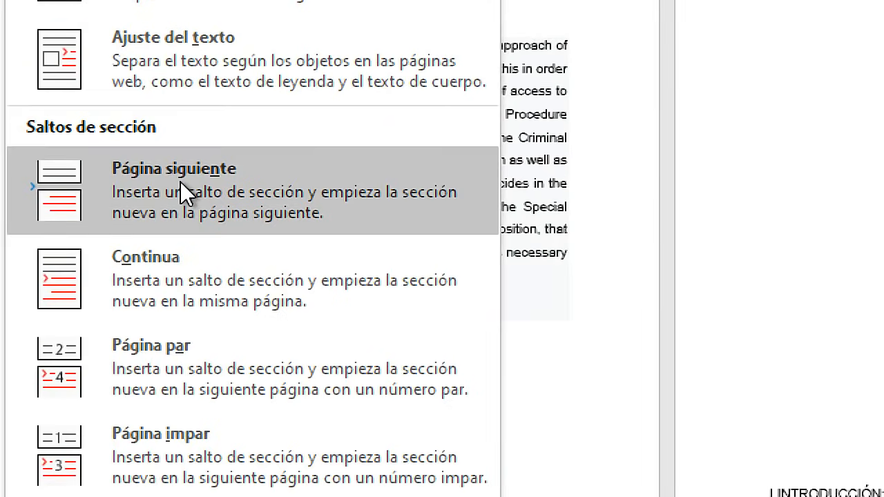
{"action": "left_click", "coordinate": [180, 181]}
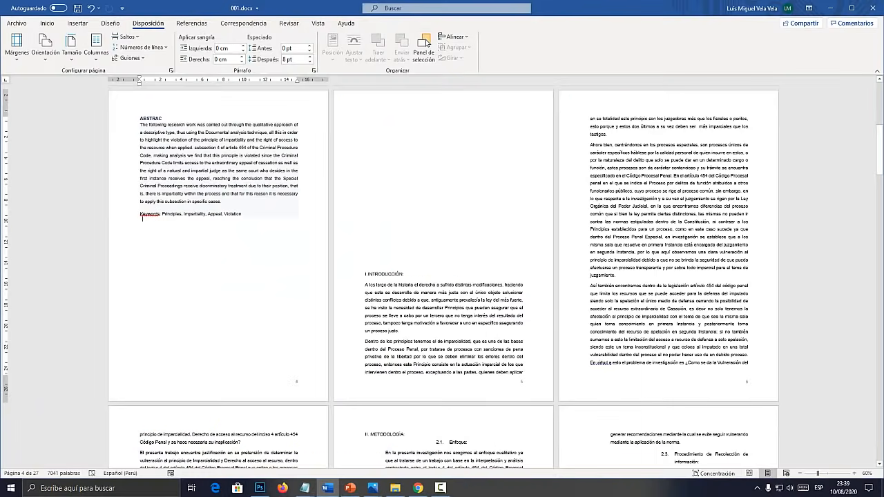
{"action": "double_click", "coordinate": [296, 381]}
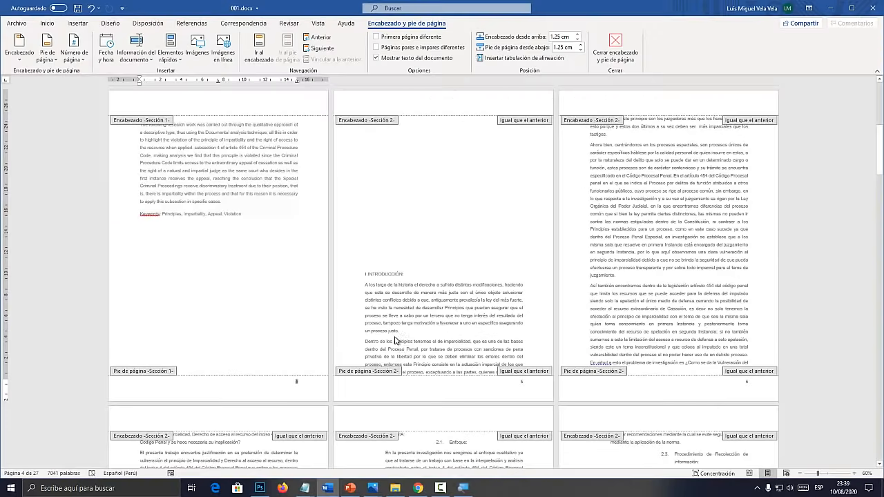
Leave footer editing and delete the blank lines above the INTRODUCCIÓN heading so it starts at the top of its page.
{"action": "scroll", "coordinate": [506, 270], "scroll_direction": "up", "scroll_amount": 2}
{"action": "double_click", "coordinate": [374, 228]}
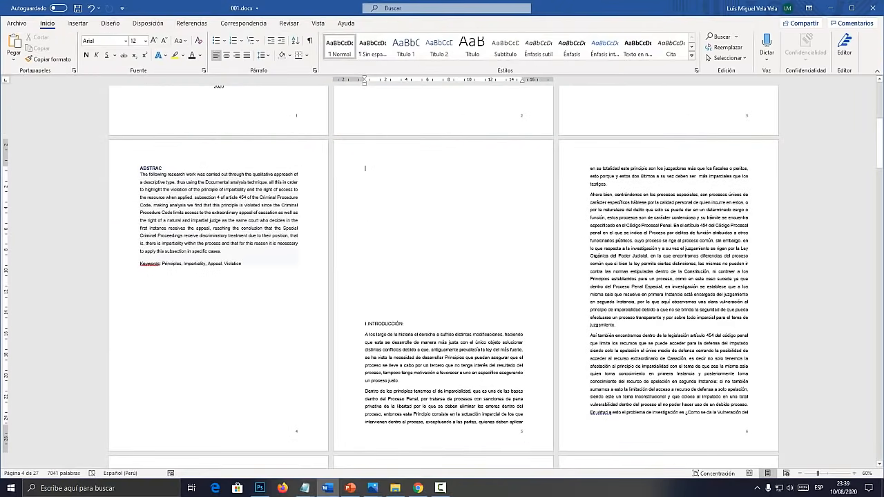
{"action": "key", "text": "Delete"}
{"action": "key", "text": "Delete"}
{"action": "key", "text": "Delete"}
{"action": "key", "text": "Delete"}
{"action": "key", "text": "Delete"}
{"action": "key", "text": "Delete"}
{"action": "key", "text": "Delete"}
{"action": "key", "text": "Delete"}
{"action": "key", "text": "Delete"}
{"action": "key", "text": "Delete"}
{"action": "key", "text": "Delete"}
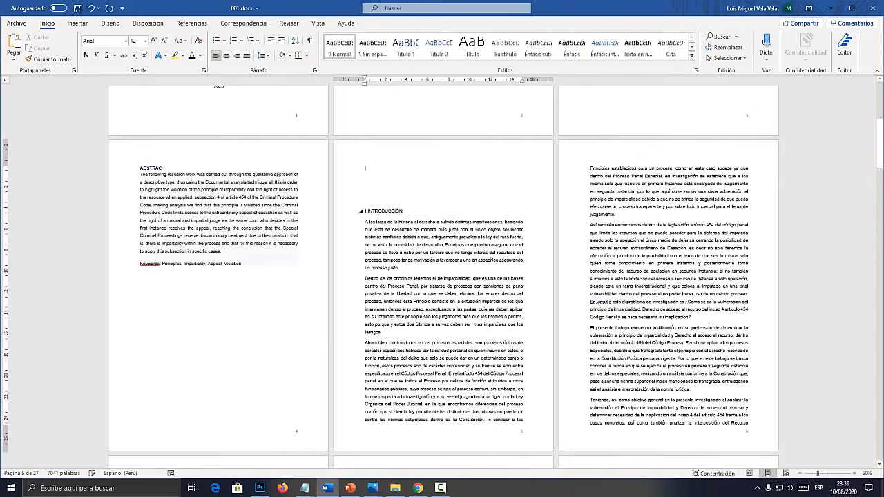
{"action": "key", "text": "Delete"}
{"action": "key", "text": "Delete"}
{"action": "key", "text": "Delete"}
{"action": "key", "text": "Delete"}
Unlink the footer of the INTRODUCCIÓN page from the previous section's footer.
{"action": "scroll", "coordinate": [443, 276], "scroll_direction": "down", "scroll_amount": 2}
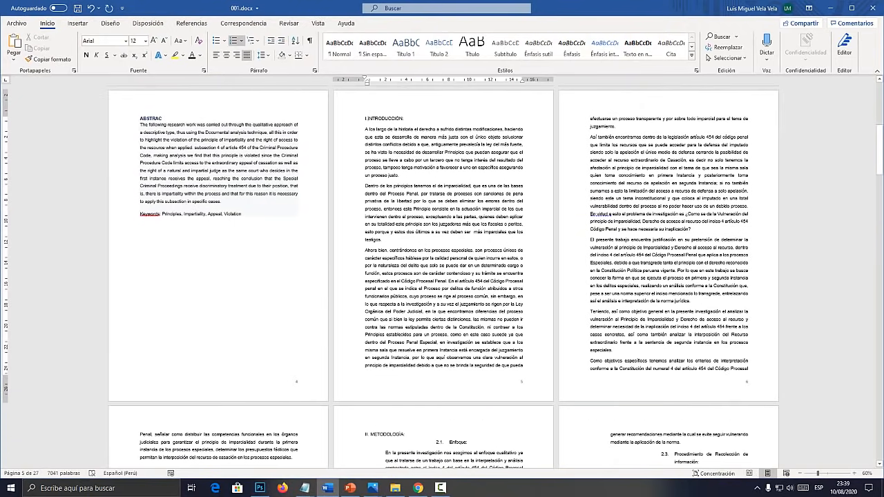
{"action": "double_click", "coordinate": [521, 381]}
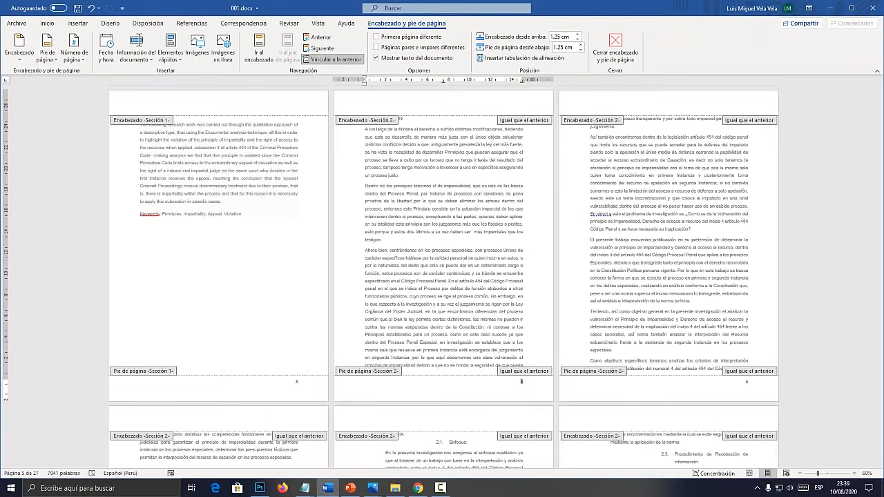
{"action": "left_click", "coordinate": [335, 59]}
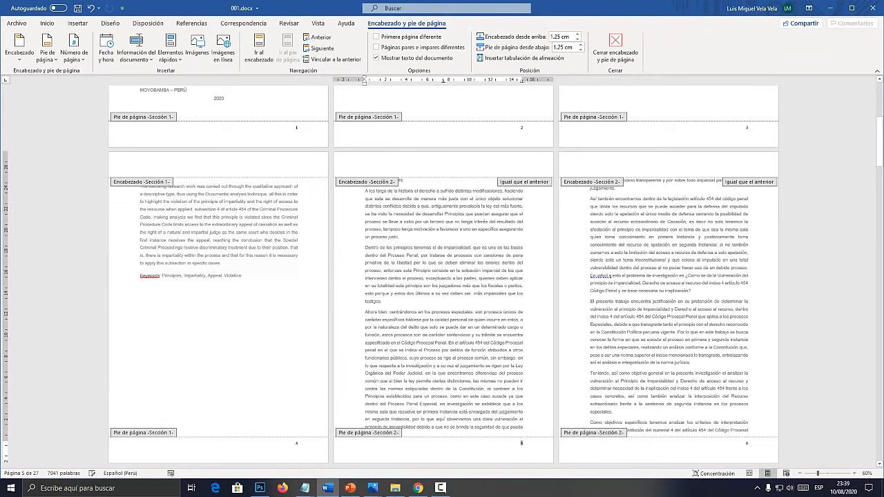
Enter the test text "asdfasdfasdfasdf" below the page number in the INTRODUCCIÓN page's footer.
{"action": "scroll", "coordinate": [442, 276], "scroll_direction": "down", "scroll_amount": 2}
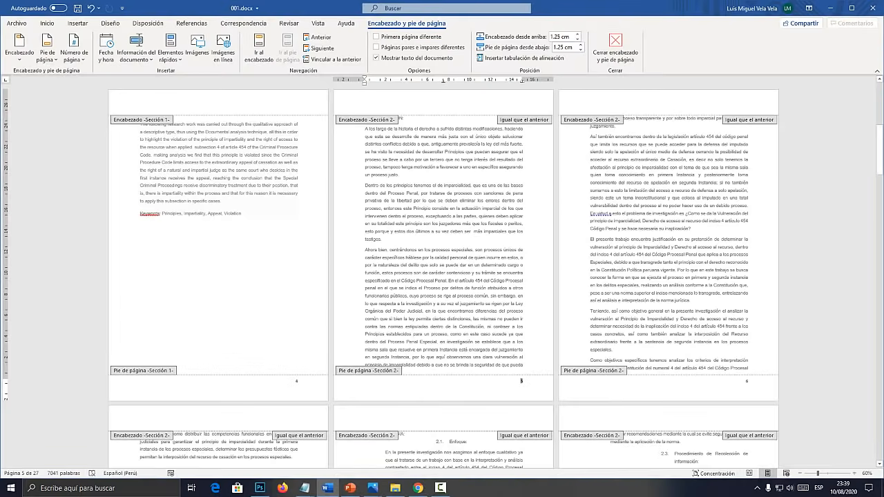
{"action": "key", "text": "Down"}
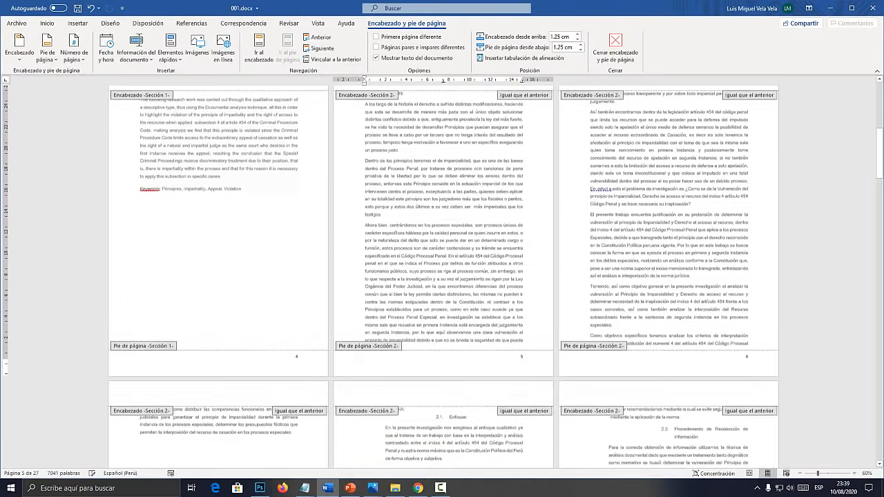
{"action": "type", "text": "asdfasdfasdfasdf"}
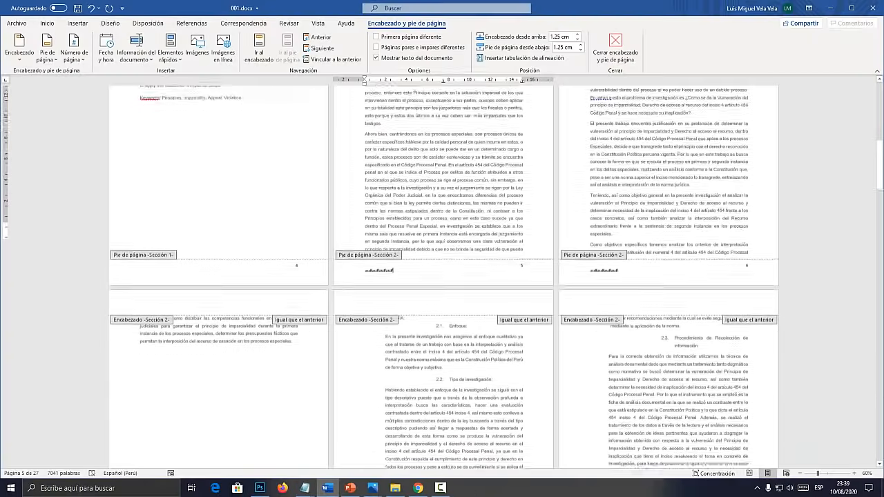
Examine the footers of the Section 2 pages for the test text and compare them with the ABSTRAC page's footer.
{"action": "scroll", "coordinate": [442, 276], "scroll_direction": "down", "scroll_amount": 5}
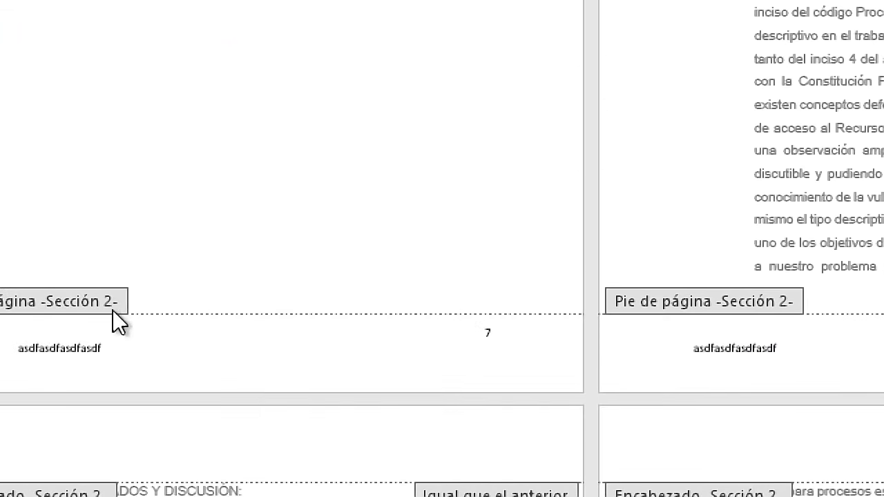
{"action": "left_click_drag", "start_coordinate": [620, 311], "coordinate": [532, 316]}
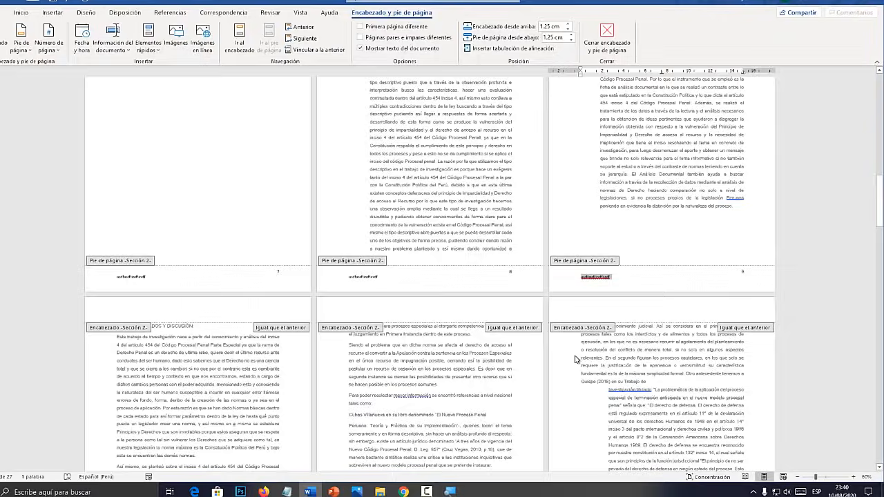
{"action": "scroll", "coordinate": [522, 368], "scroll_direction": "down", "scroll_amount": 4}
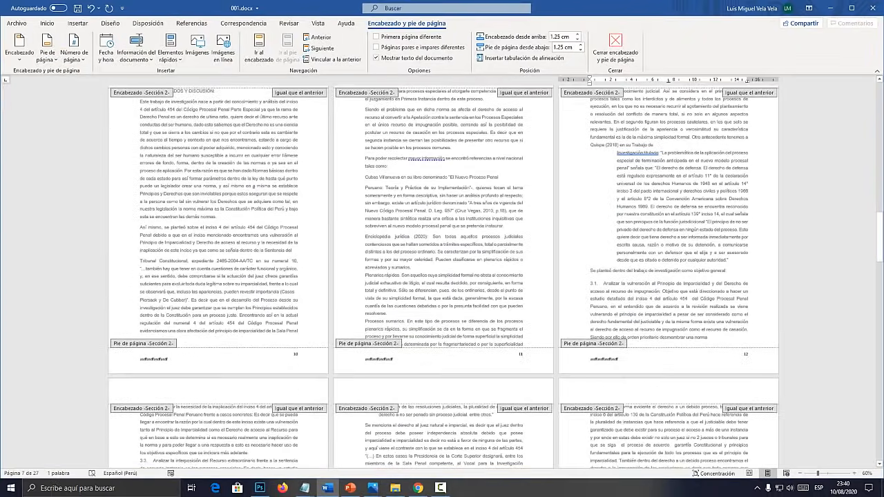
{"action": "scroll", "coordinate": [442, 276], "scroll_direction": "up", "scroll_amount": 6}
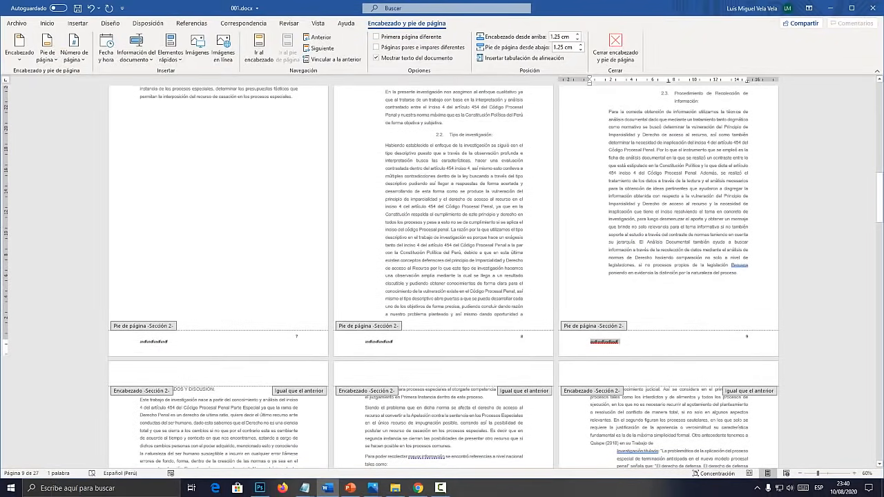
{"action": "scroll", "coordinate": [442, 276], "scroll_direction": "up", "scroll_amount": 4}
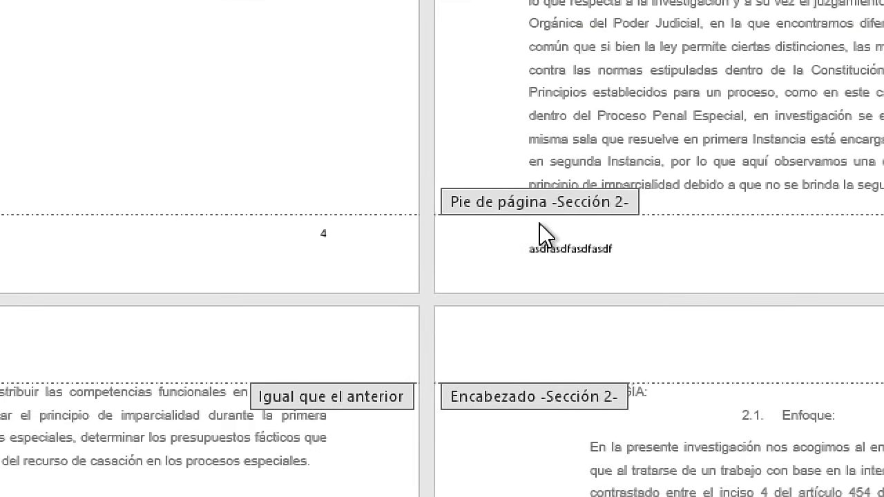
Try to remove the test text from the ABSTRAC page's footer and leave footer editing.
{"action": "left_click_drag", "start_coordinate": [618, 254], "coordinate": [531, 243]}
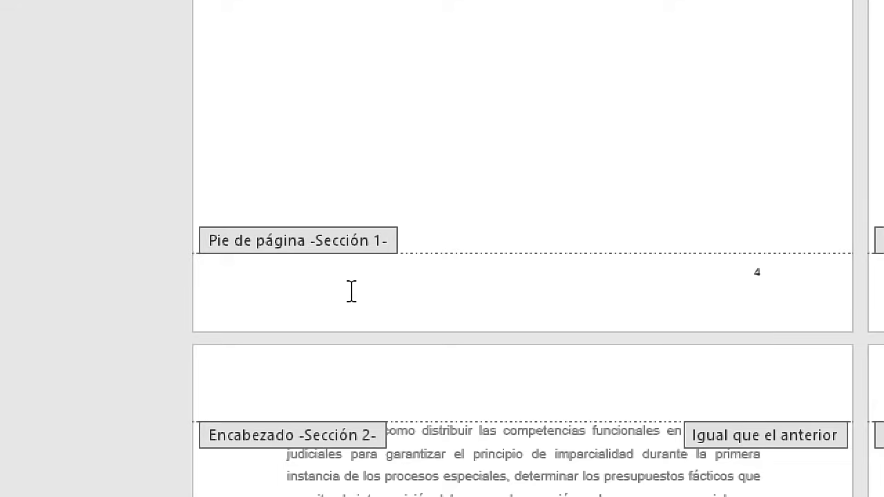
{"action": "scroll", "coordinate": [351, 292], "scroll_direction": "up", "scroll_amount": 9}
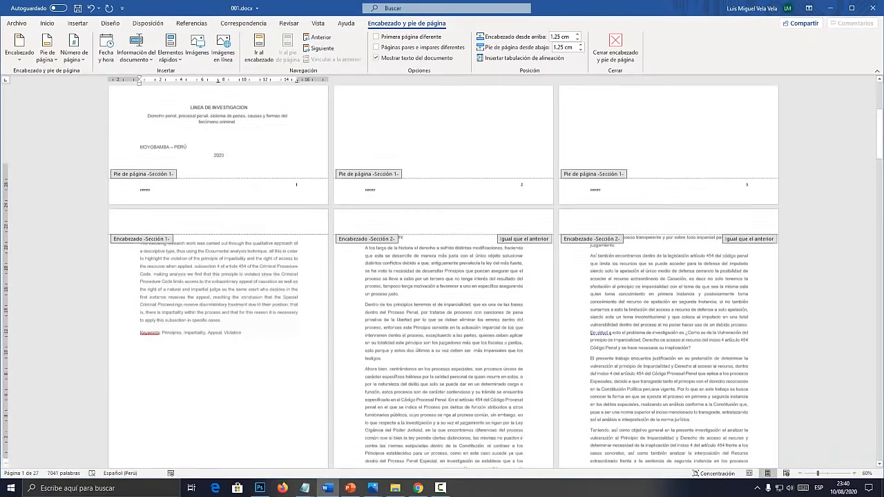
{"action": "scroll", "coordinate": [442, 276], "scroll_direction": "down", "scroll_amount": 3}
{"action": "left_click_drag", "start_coordinate": [130, 405], "coordinate": [129, 413]}
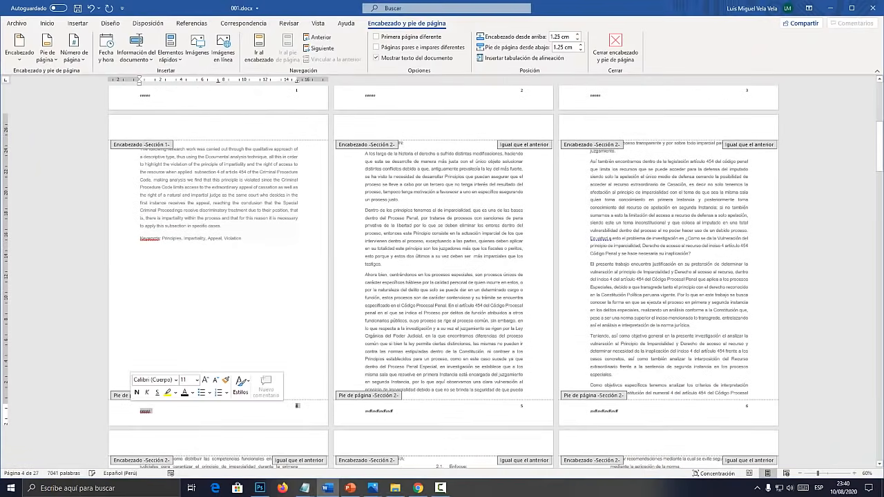
{"action": "key", "text": "Delete"}
{"action": "double_click", "coordinate": [200, 311]}
Undo the recent edits back to the blank line below the ABSTRAC keywords, removing the footer test texts and the section break before INTRODUCCIÓN.
{"action": "key", "text": "ctrl+z"}
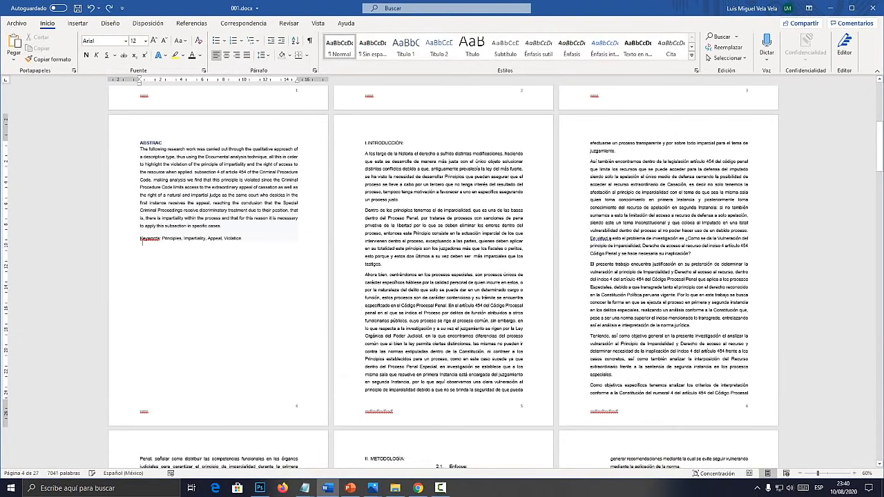
{"action": "key", "text": "ctrl+z"}
{"action": "key", "text": "ctrl+z"}
{"action": "key", "text": "ctrl+z"}
{"action": "key", "text": "ctrl+z"}
{"action": "key", "text": "ctrl+z"}
{"action": "key", "text": "ctrl+z"}
{"action": "key", "text": "ctrl+z"}
{"action": "key", "text": "ctrl+z"}
{"action": "key", "text": "ctrl+z"}
{"action": "key", "text": "ctrl+z"}
{"action": "key", "text": "ctrl+z"}
{"action": "key", "text": "ctrl+z"}
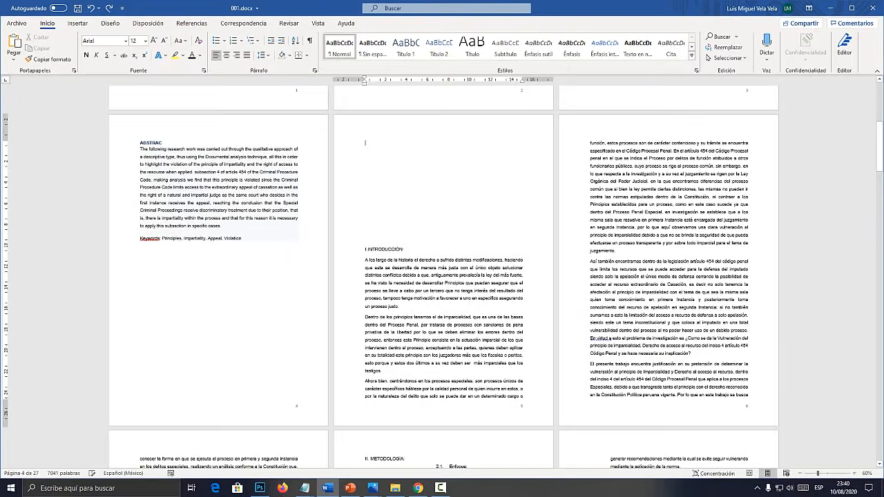
{"action": "key", "text": "ctrl+z"}
{"action": "key", "text": "ctrl+z"}
{"action": "key", "text": "ctrl+z"}
{"action": "key", "text": "ctrl+z"}
{"action": "key", "text": "ctrl+z"}
{"action": "key", "text": "ctrl+z"}
{"action": "key", "text": "ctrl+z"}
{"action": "key", "text": "ctrl+z"}
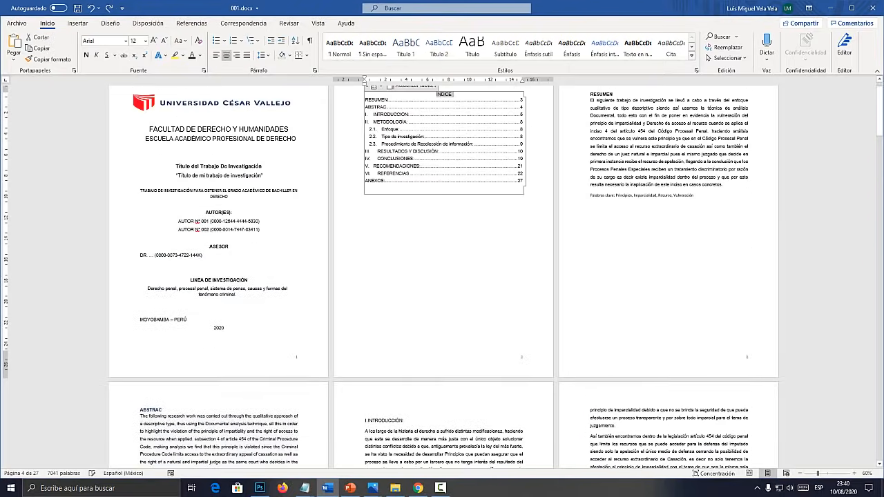
{"action": "key", "text": "ctrl+z"}
{"action": "key", "text": "ctrl+z"}
{"action": "key", "text": "ctrl+z"}
{"action": "key", "text": "ctrl+z"}
{"action": "key", "text": "ctrl+z"}
{"action": "key", "text": "ctrl+z"}
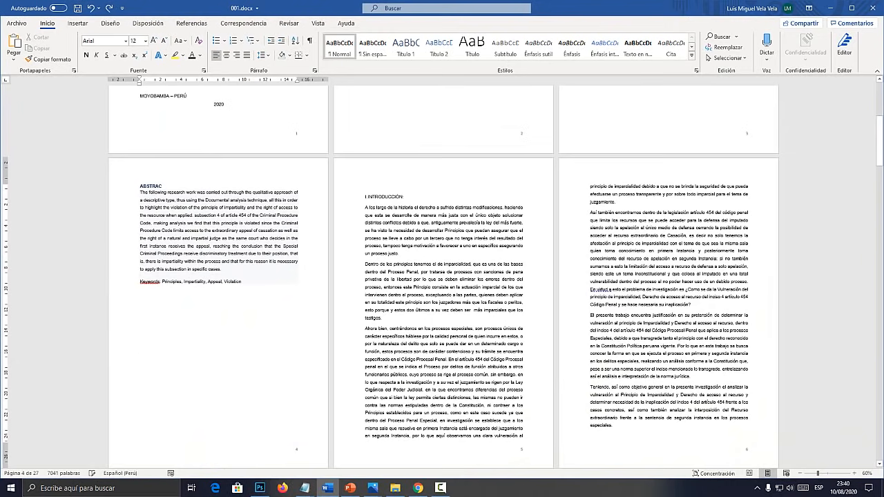
{"action": "key", "text": "ctrl+z"}
{"action": "key", "text": "ctrl+z"}
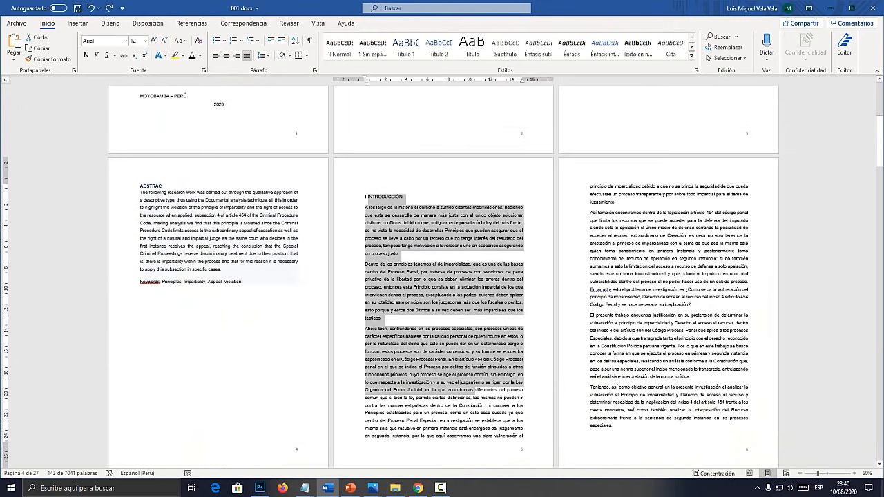
{"action": "key", "text": "ctrl+z"}
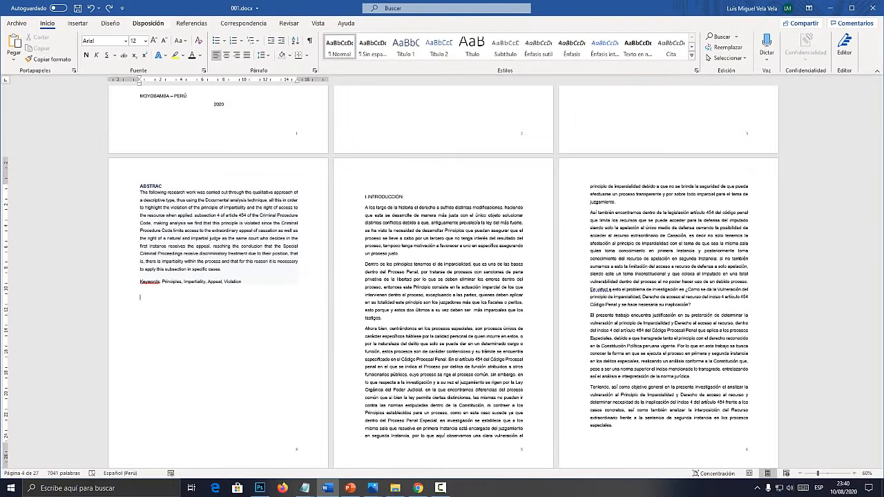
Insert a next-page section break on the blank line below the keywords on the ABSTRAC page.
{"action": "left_click", "coordinate": [148, 23]}
{"action": "left_click", "coordinate": [127, 37]}
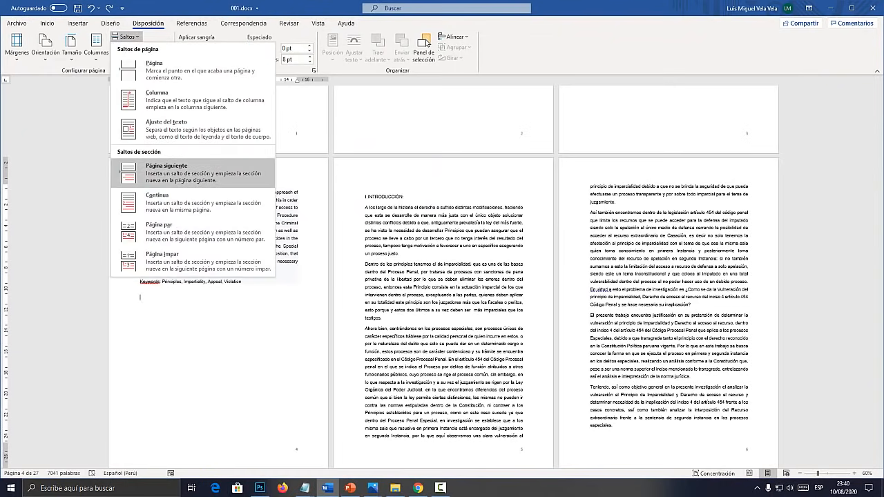
{"action": "left_click", "coordinate": [166, 173]}
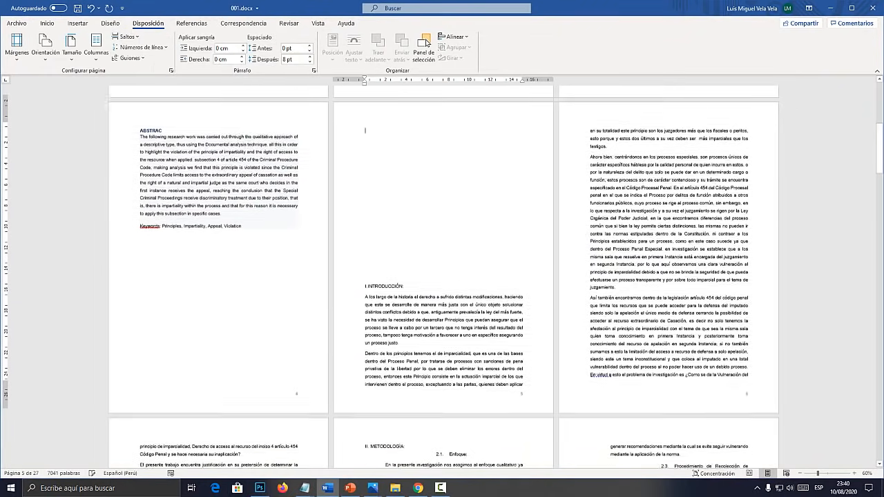
Unlink the Section 2 footer on the INTRODUCCIÓN page from the previous section's footer.
{"action": "scroll", "coordinate": [297, 414], "scroll_direction": "down", "scroll_amount": 1}
{"action": "double_click", "coordinate": [296, 387]}
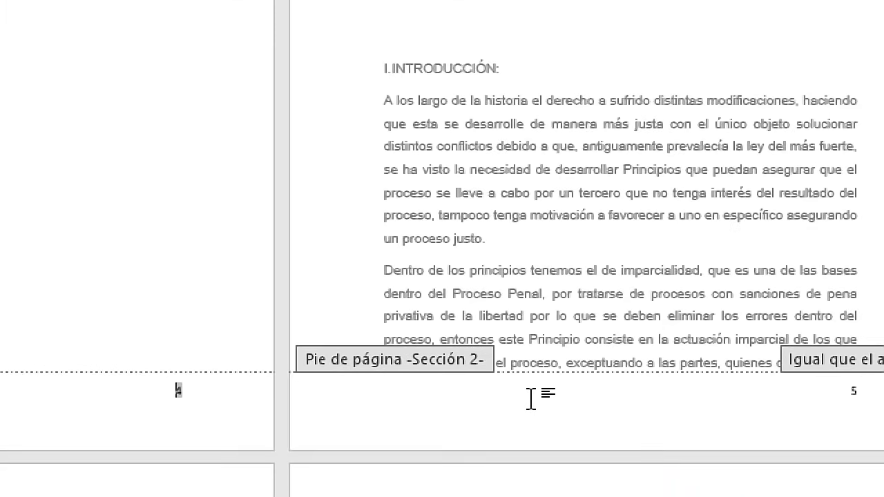
{"action": "left_click", "coordinate": [531, 398]}
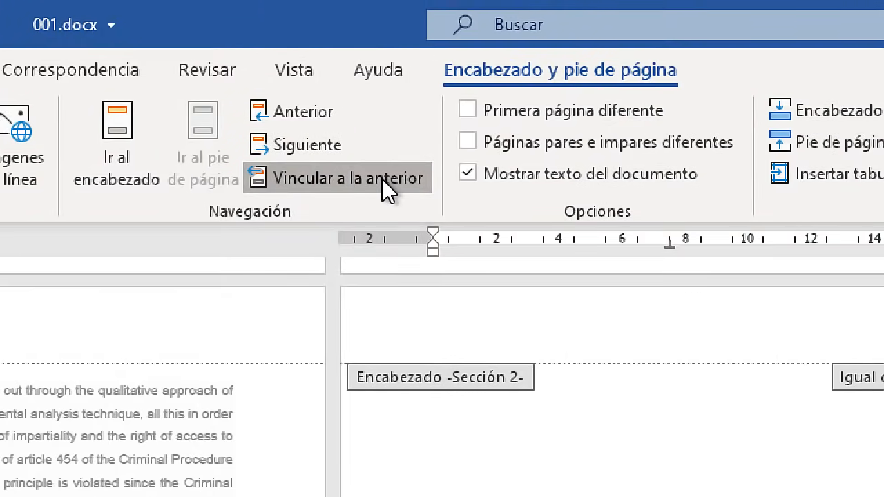
{"action": "left_click", "coordinate": [382, 178]}
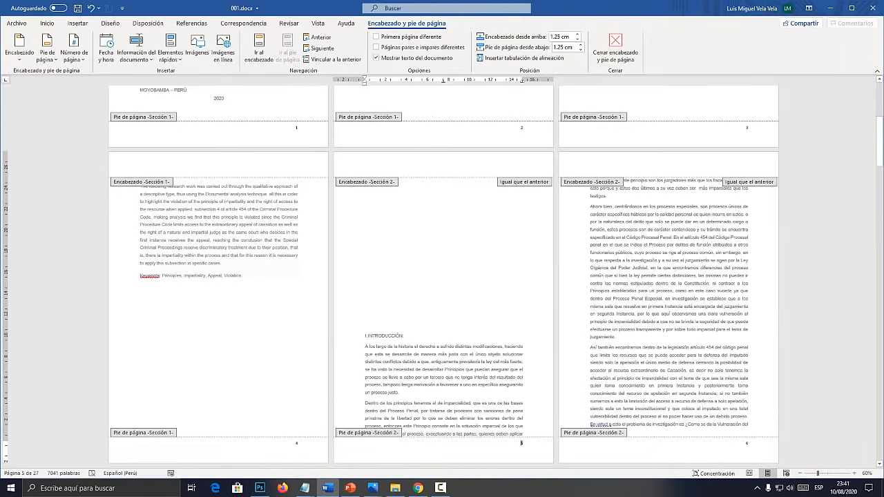
Leave footer editing and delete the blank lines above the INTRODUCCIÓN heading so it starts at the top of its page.
{"action": "double_click", "coordinate": [365, 199]}
{"action": "key", "text": "Delete"}
{"action": "key", "text": "Delete"}
{"action": "key", "text": "Delete"}
{"action": "key", "text": "Delete"}
{"action": "key", "text": "Delete"}
{"action": "key", "text": "Delete"}
{"action": "key", "text": "Delete"}
{"action": "key", "text": "Delete"}
{"action": "key", "text": "Delete"}
{"action": "key", "text": "Delete"}
{"action": "key", "text": "Delete"}
{"action": "key", "text": "Delete"}
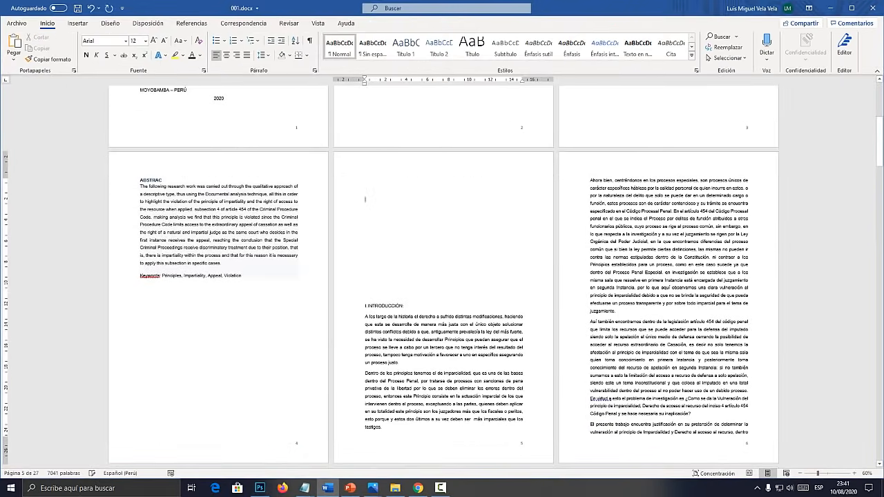
{"action": "scroll", "coordinate": [364, 200], "scroll_direction": "up", "scroll_amount": 1}
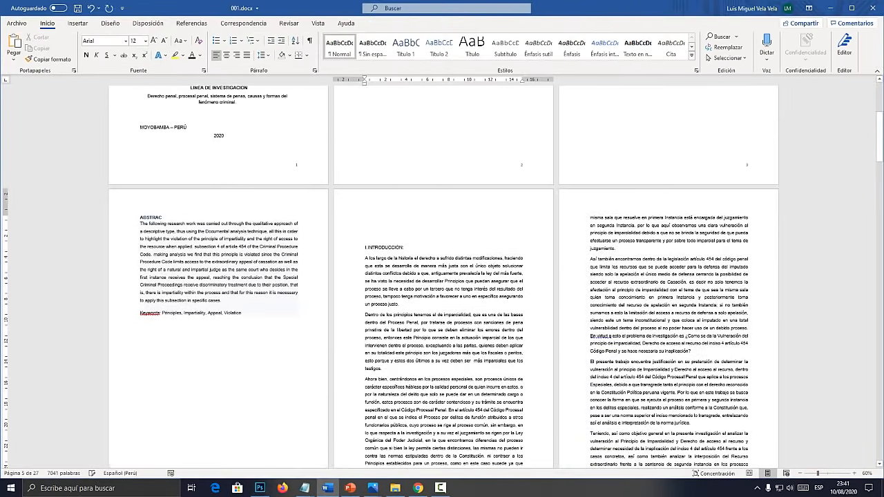
{"action": "key", "text": "BackSpace"}
{"action": "key", "text": "BackSpace"}
{"action": "key", "text": "Delete"}
{"action": "scroll", "coordinate": [364, 230], "scroll_direction": "up", "scroll_amount": 1}
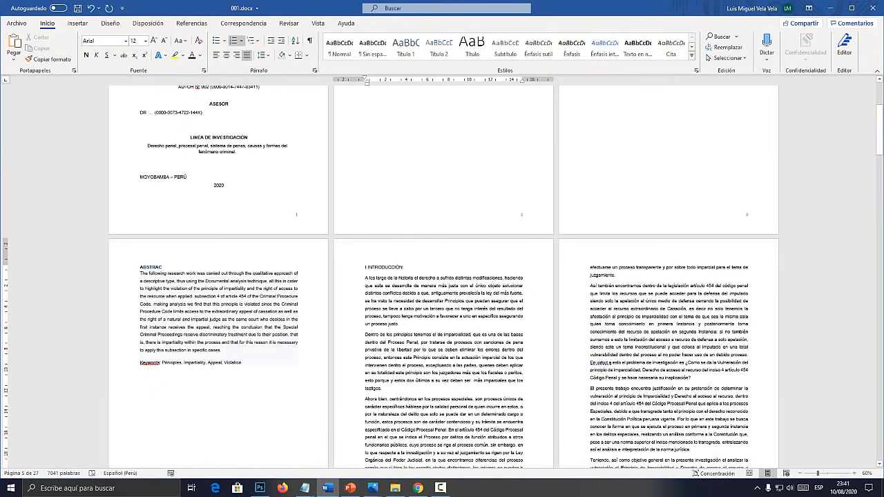
From the index page's footer, set the Section 1 page number format to lowercase Roman numerals (i, ii, iii, ...).
{"action": "double_click", "coordinate": [522, 213]}
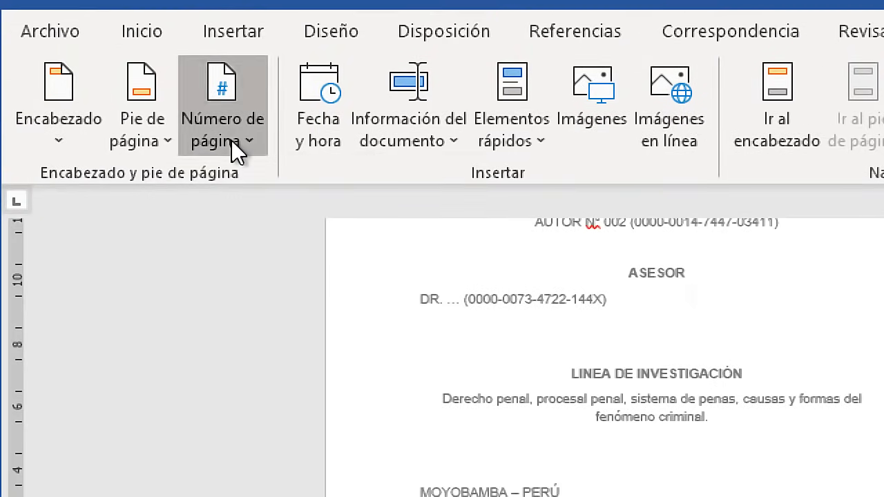
{"action": "left_click", "coordinate": [77, 59]}
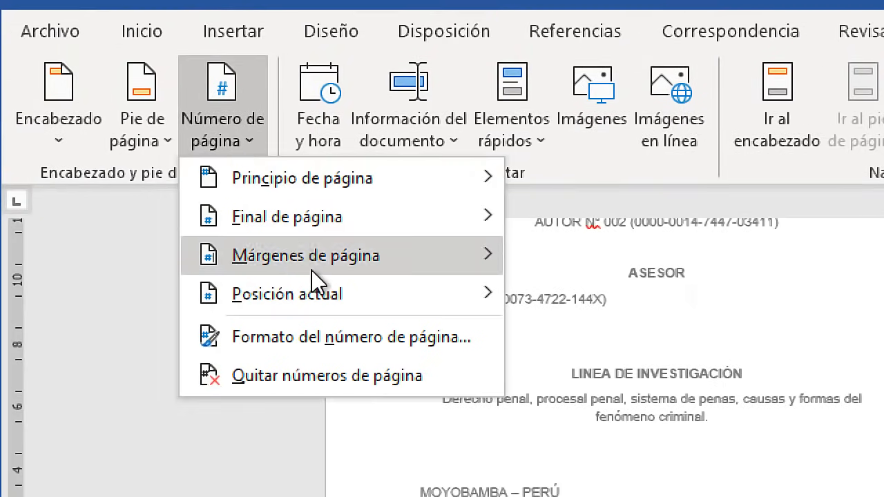
{"action": "left_click", "coordinate": [365, 335]}
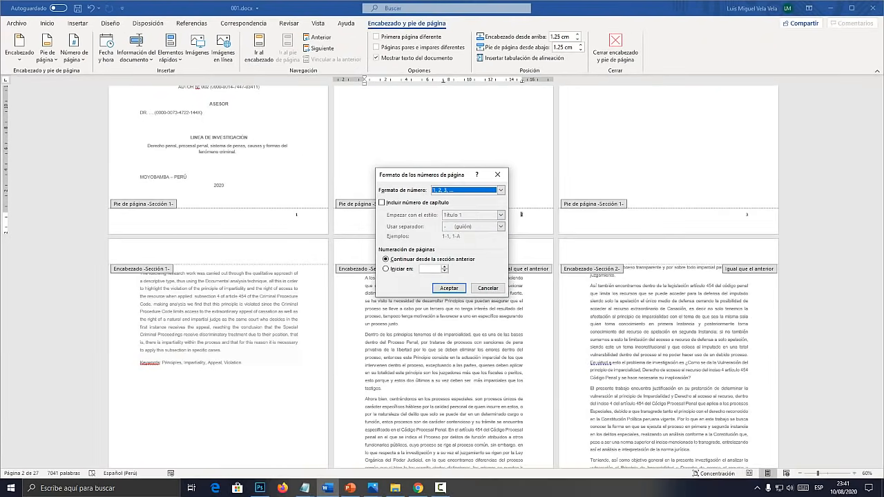
{"action": "left_click_drag", "start_coordinate": [449, 175], "coordinate": [299, 84]}
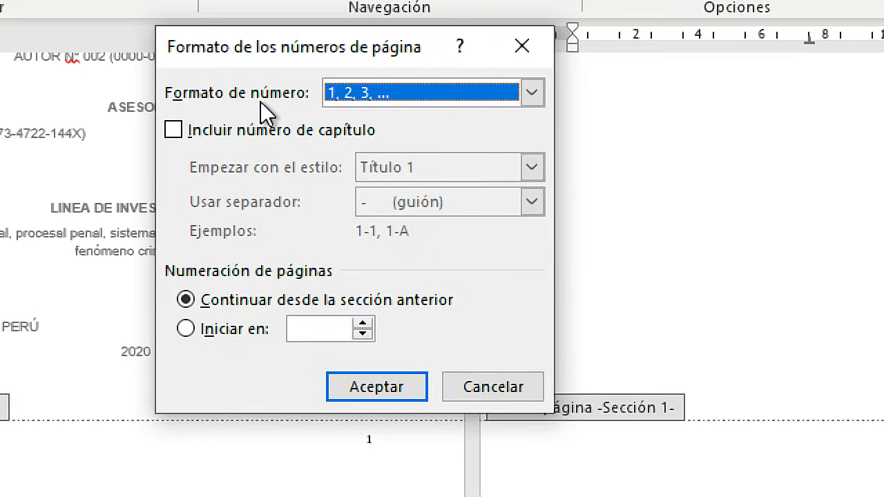
{"action": "left_click", "coordinate": [350, 99]}
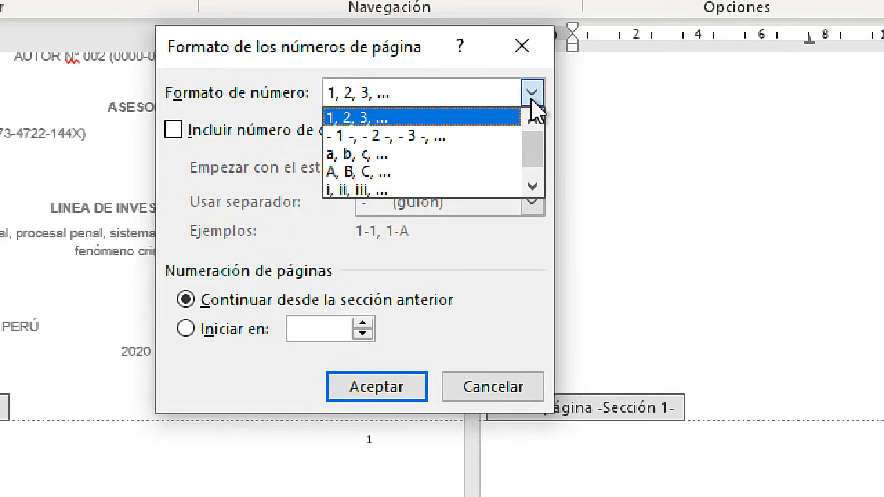
{"action": "scroll", "coordinate": [538, 143], "scroll_direction": "down", "scroll_amount": 1}
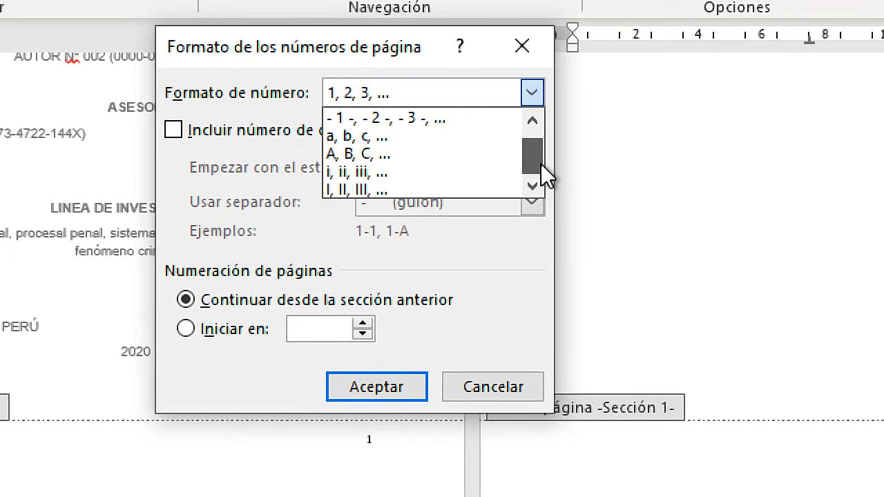
{"action": "left_click", "coordinate": [357, 169]}
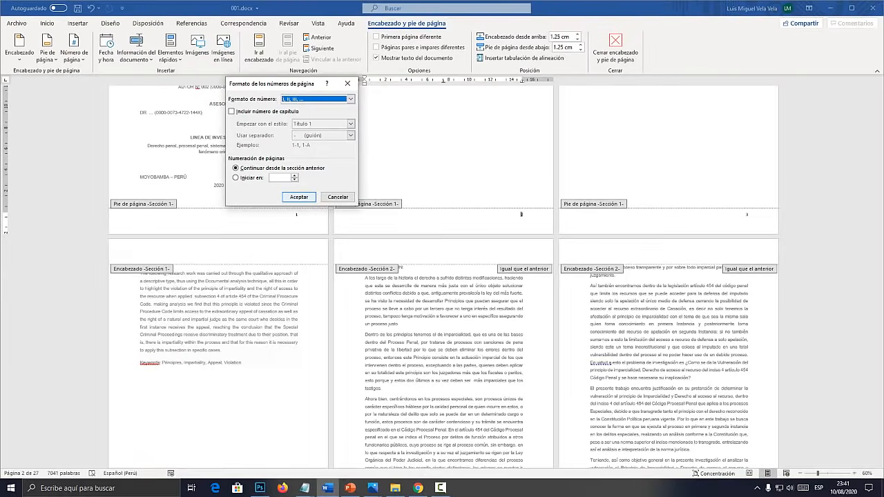
{"action": "left_click", "coordinate": [373, 251]}
Examine the page numbers from the cover to the INTRODUCCIÓN pages in both sections and leave footer editing.
{"action": "scroll", "coordinate": [374, 251], "scroll_direction": "up", "scroll_amount": 5}
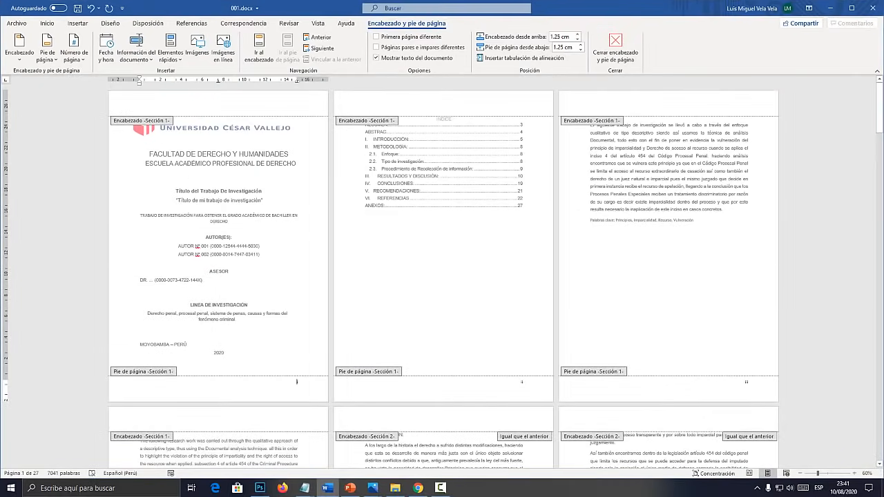
{"action": "scroll", "coordinate": [373, 251], "scroll_direction": "down", "scroll_amount": 3}
{"action": "scroll", "coordinate": [442, 276], "scroll_direction": "down", "scroll_amount": 5}
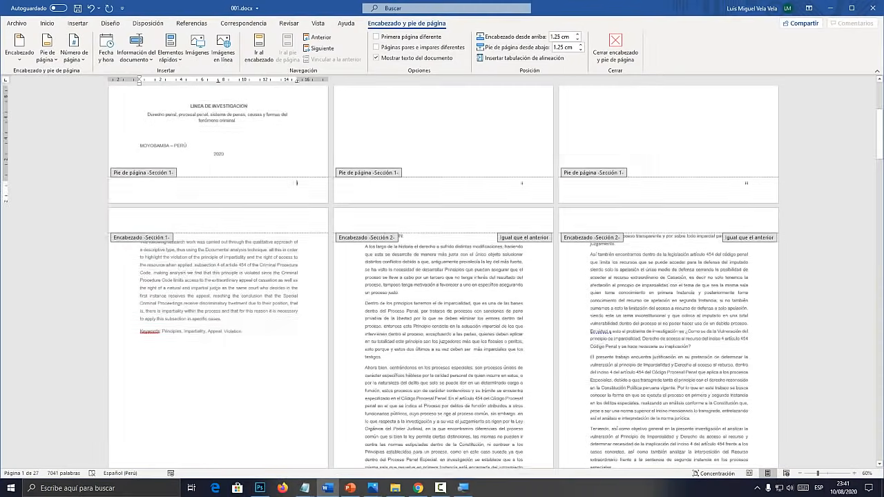
{"action": "scroll", "coordinate": [867, 213], "scroll_direction": "down", "scroll_amount": 5}
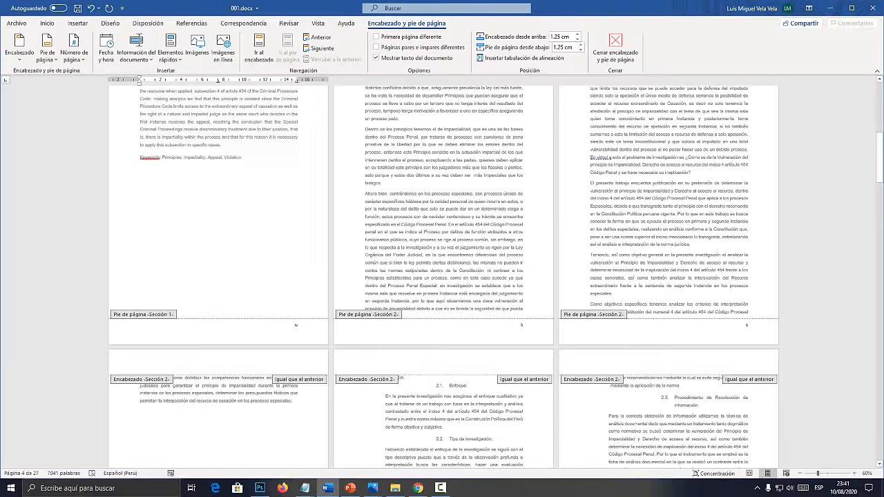
{"action": "double_click", "coordinate": [429, 270]}
{"action": "scroll", "coordinate": [442, 277], "scroll_direction": "up", "scroll_amount": 1}
{"action": "scroll", "coordinate": [442, 276], "scroll_direction": "down", "scroll_amount": 1}
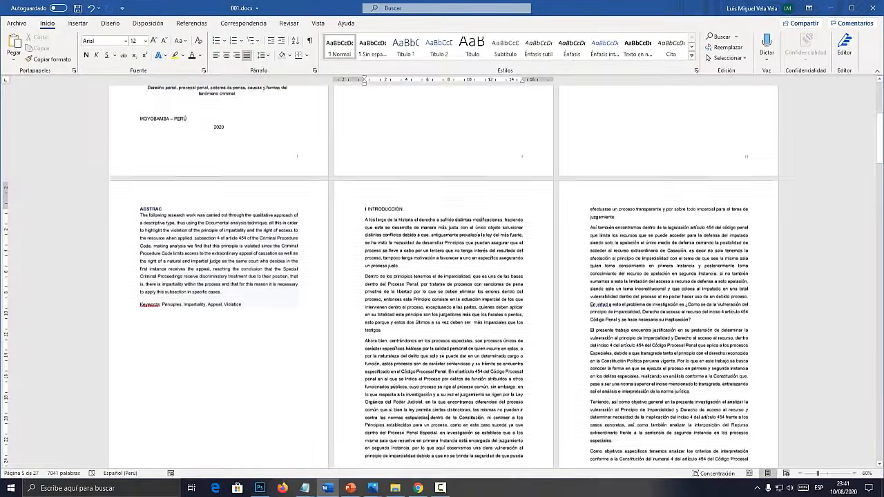
{"action": "scroll", "coordinate": [442, 276], "scroll_direction": "up", "scroll_amount": 3}
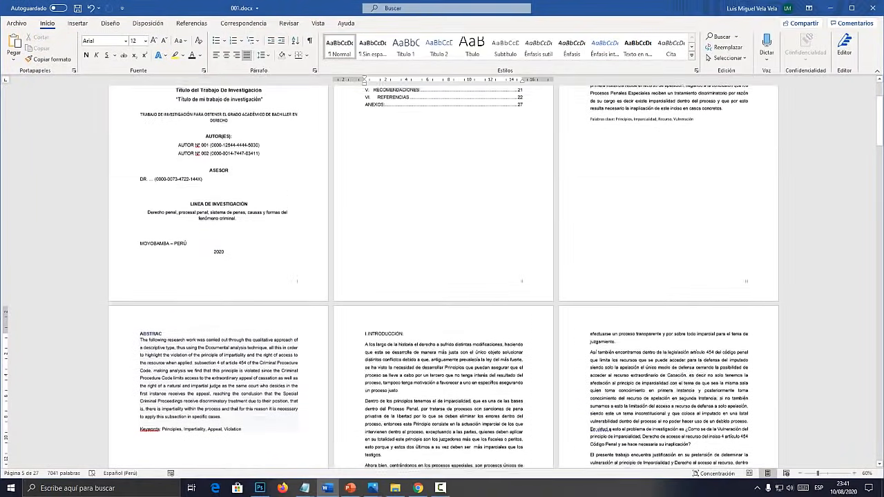
Switch to Fotos to read the page-numbering rules in GUÍA.jpg, then return to the Word document.
{"action": "mouse_move", "coordinate": [373, 488]}
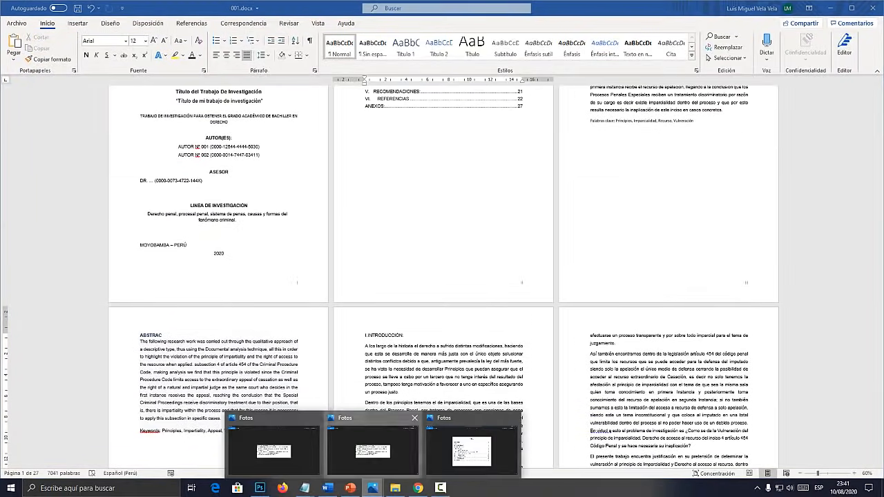
{"action": "left_click", "coordinate": [373, 452]}
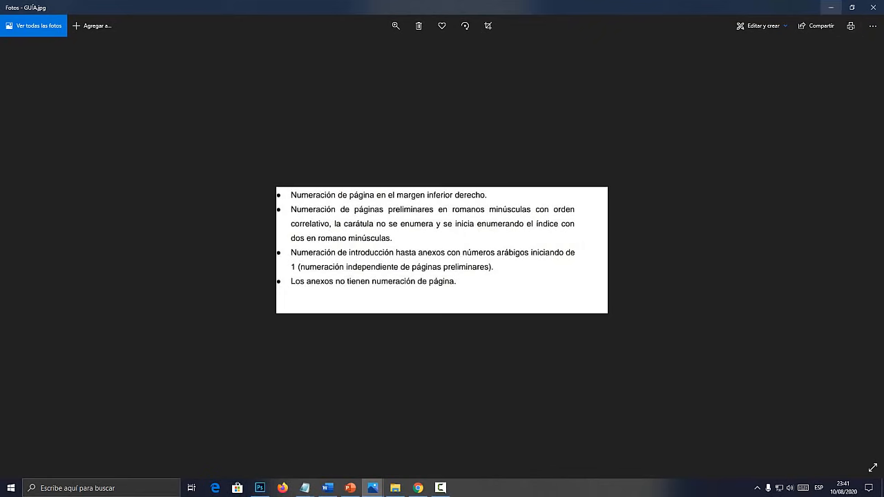
{"action": "left_click", "coordinate": [831, 7]}
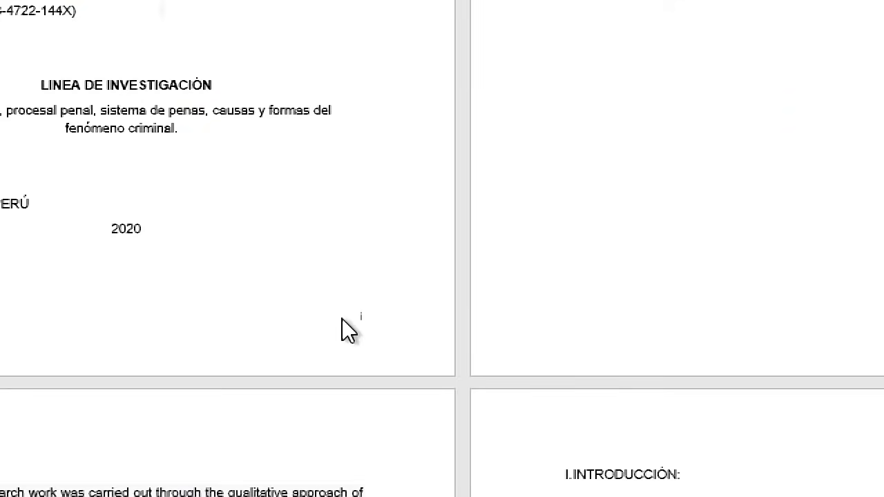
Open the cover page's footer for editing and select its page number.
{"action": "double_click", "coordinate": [295, 380]}
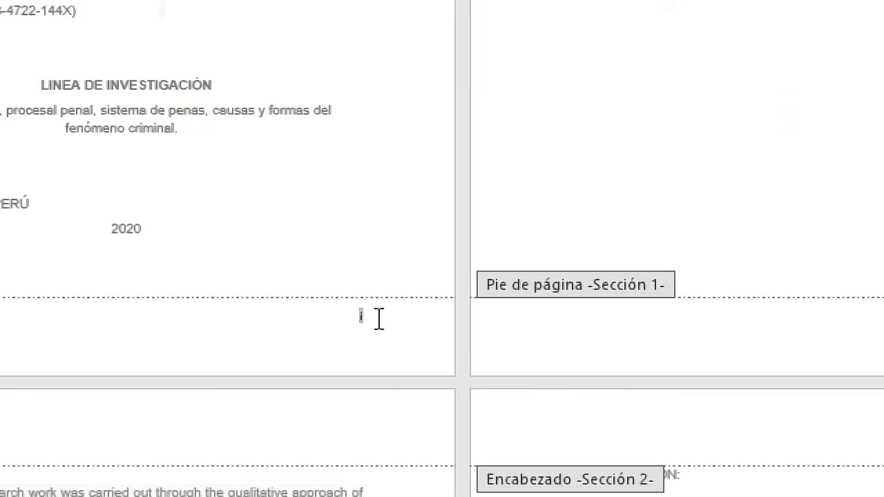
{"action": "double_click", "coordinate": [357, 316]}
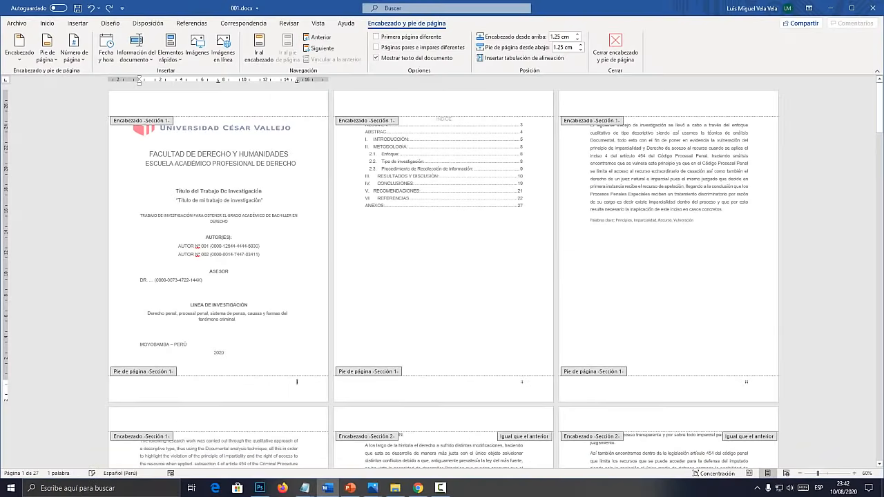
{"action": "key", "text": "Escape"}
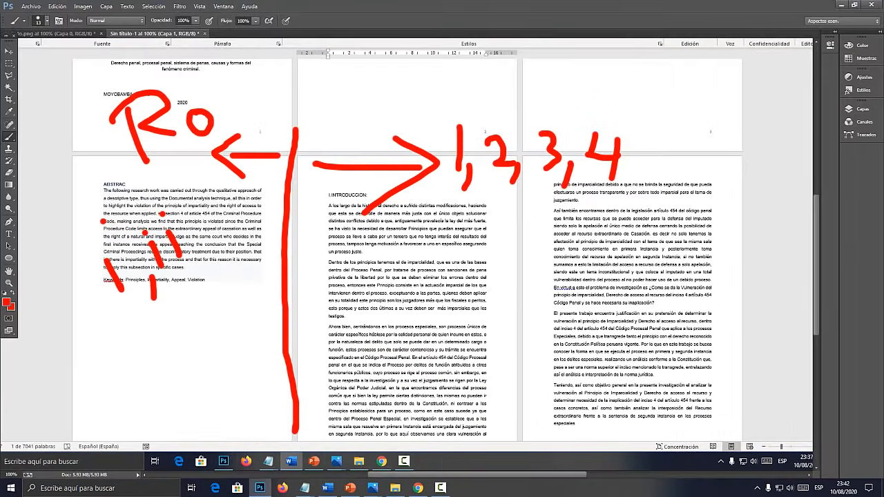
Create a new Photoshop document with the offered settings and paste the screenshot of the Word pages into it.
{"action": "key", "text": "v"}
{"action": "key", "text": "ctrl+n"}
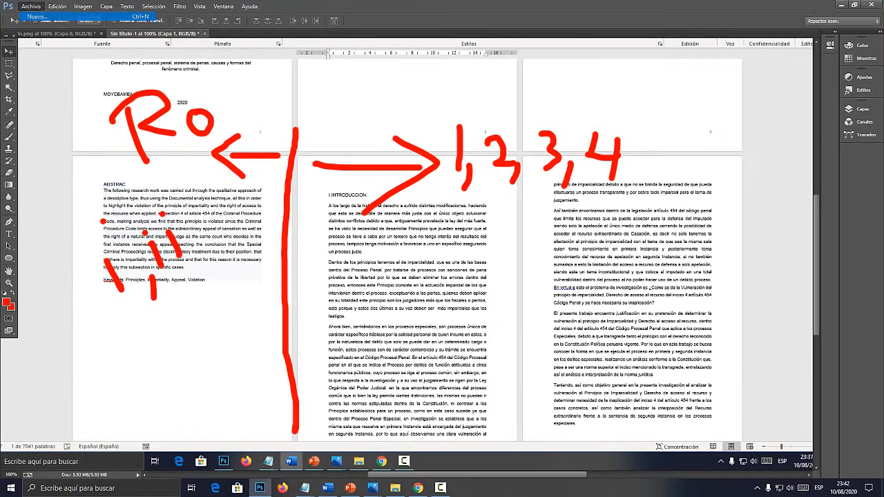
{"action": "key", "text": "Return"}
{"action": "key", "text": "ctrl+v"}
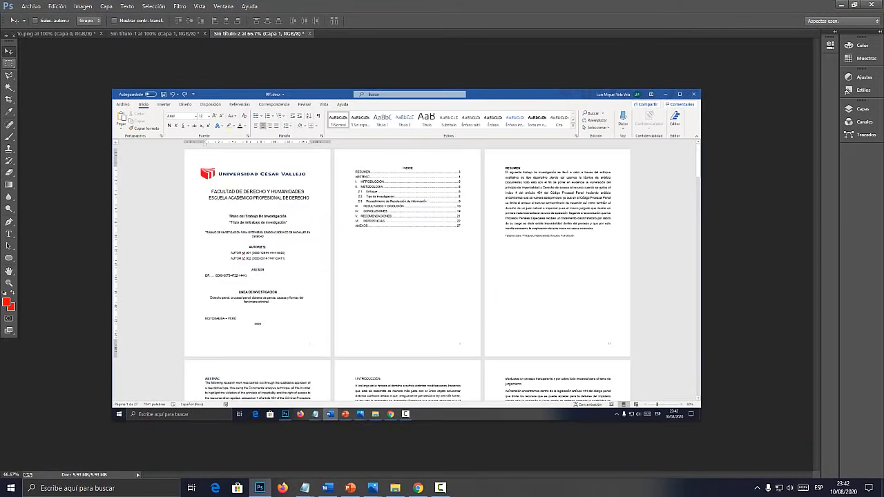
With the Brush, draw a red dividing line between the cover and index pages, with arrows pointing away on both sides.
{"action": "key", "text": "b"}
{"action": "left_click_drag", "start_coordinate": [323, 125], "coordinate": [341, 333]}
{"action": "left_click", "coordinate": [320, 156], "text": "shift"}
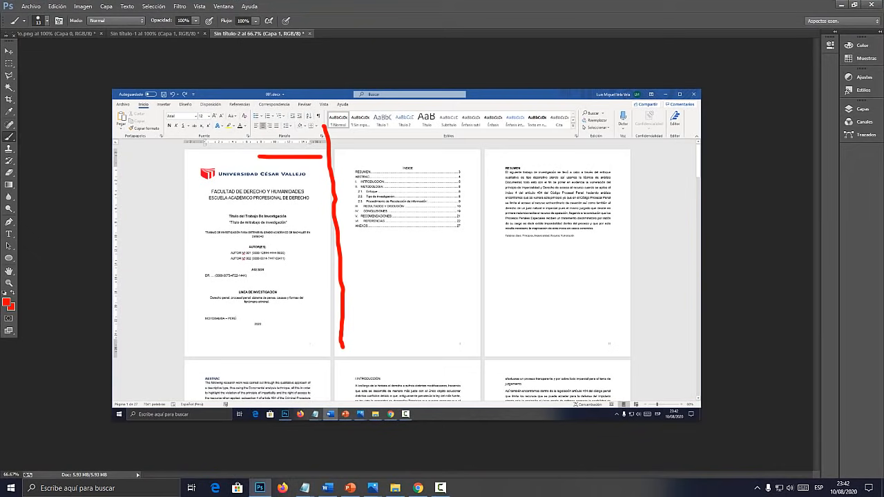
{"action": "mouse_move", "coordinate": [339, 146]}
{"action": "left_mouse_down"}
{"action": "mouse_move", "coordinate": [413, 151]}
{"action": "mouse_move", "coordinate": [369, 188]}
{"action": "left_mouse_up"}
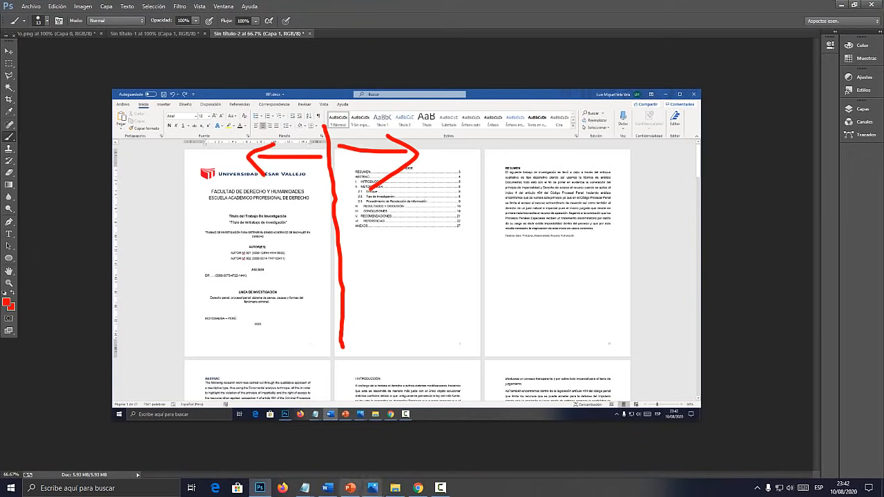
Switch to the Word document and insert a next-page section break after the year 2020 on the cover page.
{"action": "left_click", "coordinate": [327, 488]}
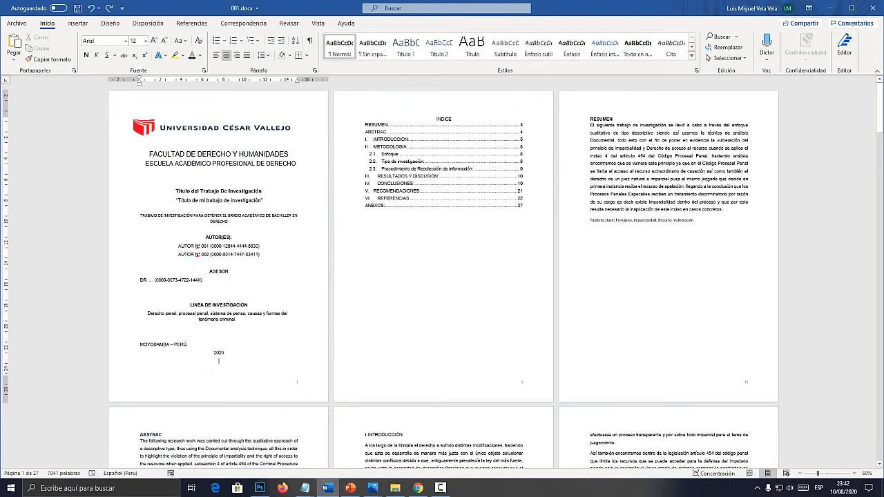
{"action": "key", "text": "alt+Tab"}
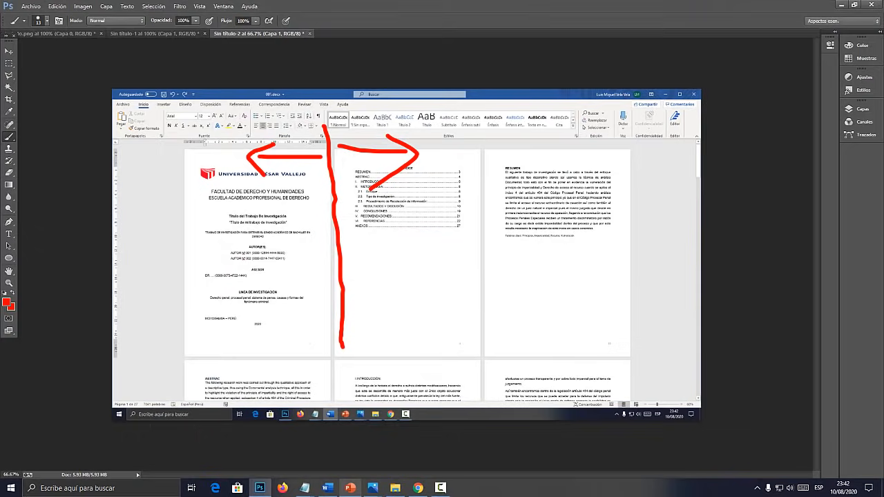
{"action": "left_click", "coordinate": [327, 488]}
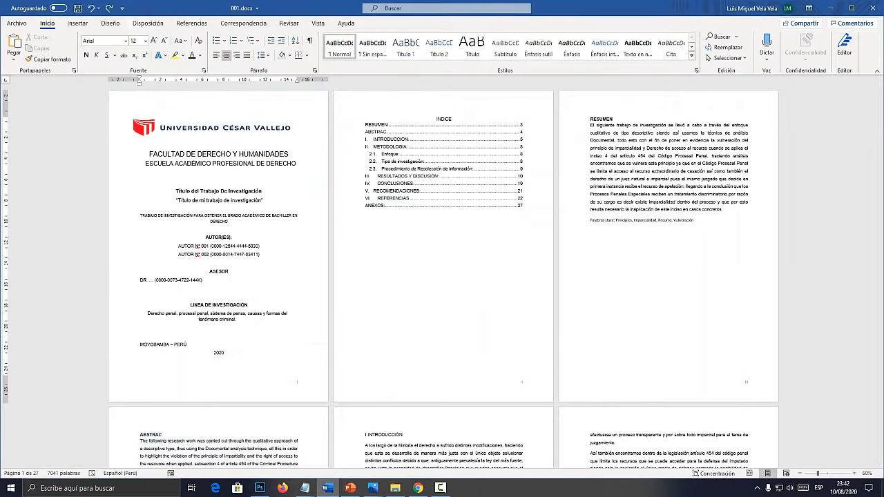
{"action": "left_click", "coordinate": [148, 23]}
{"action": "left_click", "coordinate": [127, 38]}
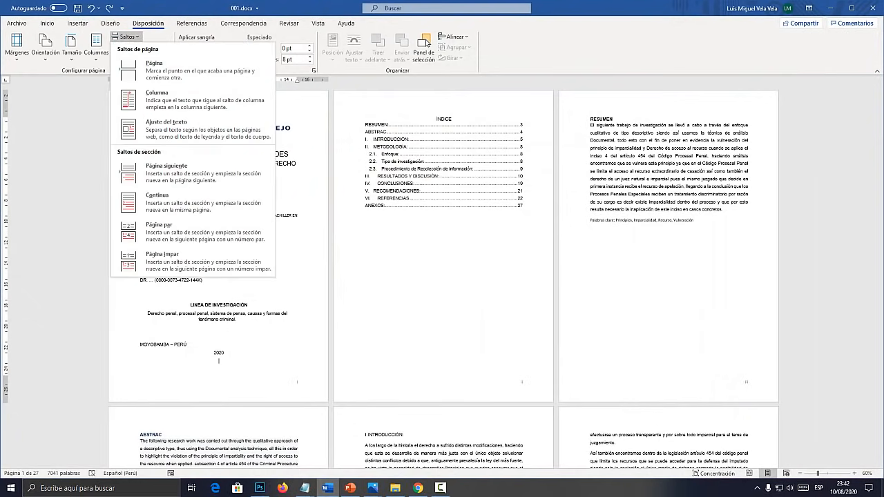
{"action": "key", "text": "Return"}
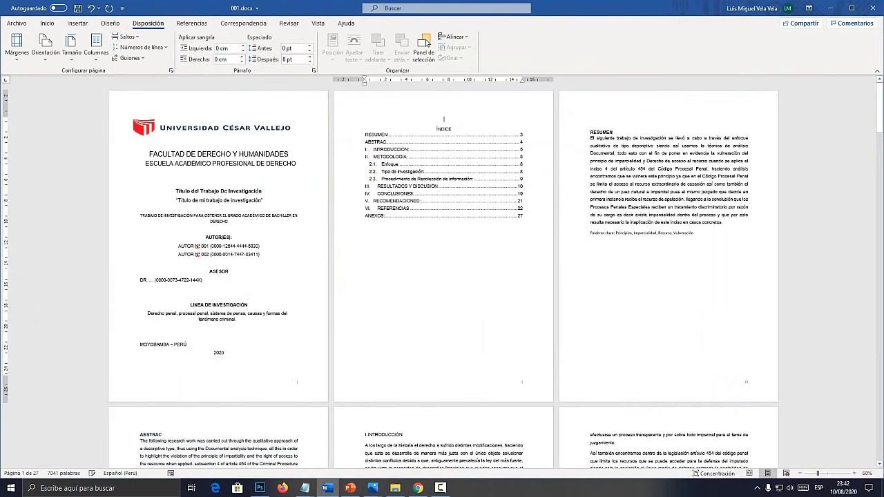
Open the footers for editing and unlink the index page's Section 2 footer from the previous section.
{"action": "double_click", "coordinate": [297, 382]}
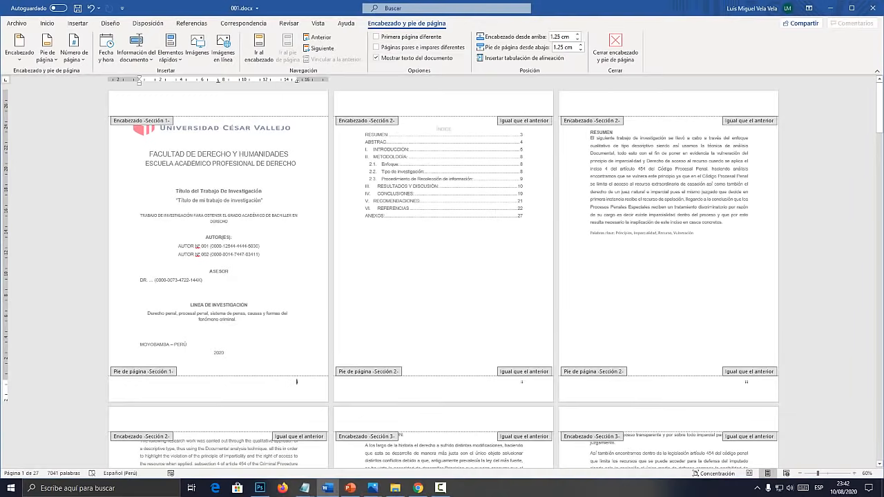
{"action": "scroll", "coordinate": [442, 276], "scroll_direction": "down", "scroll_amount": 6}
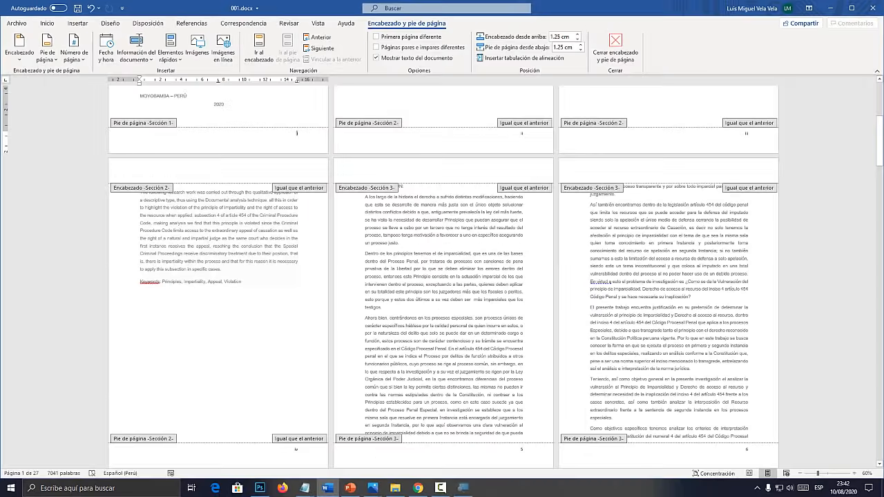
{"action": "scroll", "coordinate": [442, 276], "scroll_direction": "up", "scroll_amount": 3}
{"action": "scroll", "coordinate": [442, 277], "scroll_direction": "up", "scroll_amount": 1}
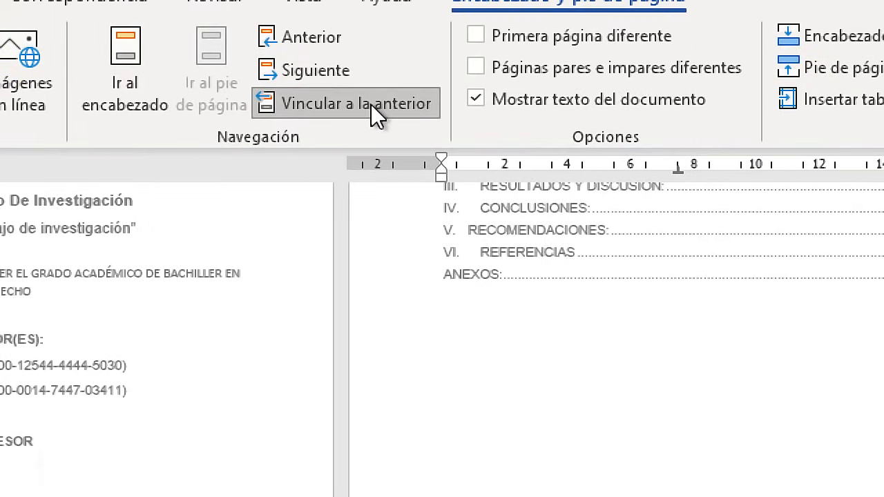
{"action": "left_click", "coordinate": [371, 104]}
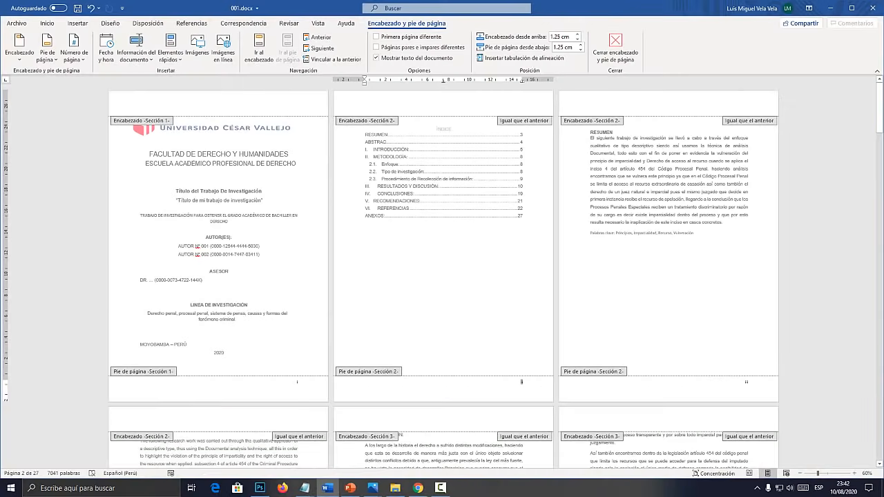
Delete the page number from the cover page's Section 1 footer and leave footer editing.
{"action": "left_click", "coordinate": [141, 388]}
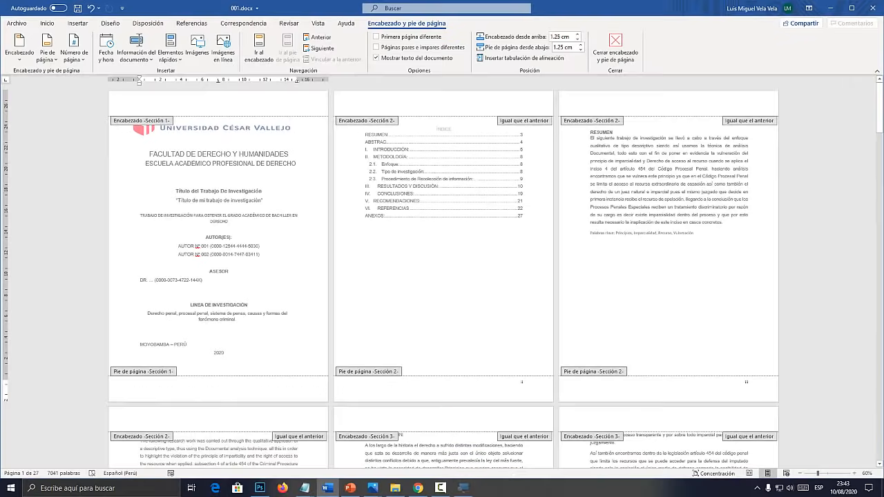
{"action": "scroll", "coordinate": [512, 129], "scroll_direction": "down", "scroll_amount": 6}
{"action": "scroll", "coordinate": [512, 129], "scroll_direction": "up", "scroll_amount": 3}
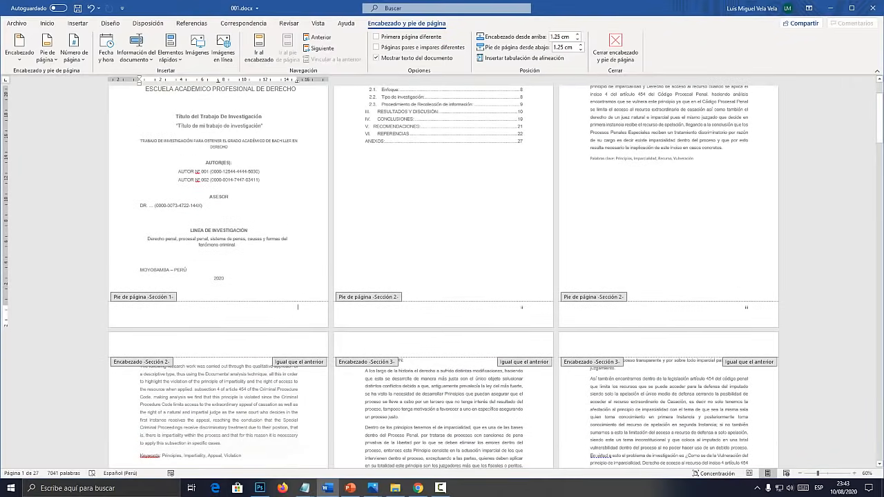
{"action": "double_click", "coordinate": [365, 294]}
{"action": "scroll", "coordinate": [365, 295], "scroll_direction": "up", "scroll_amount": 2}
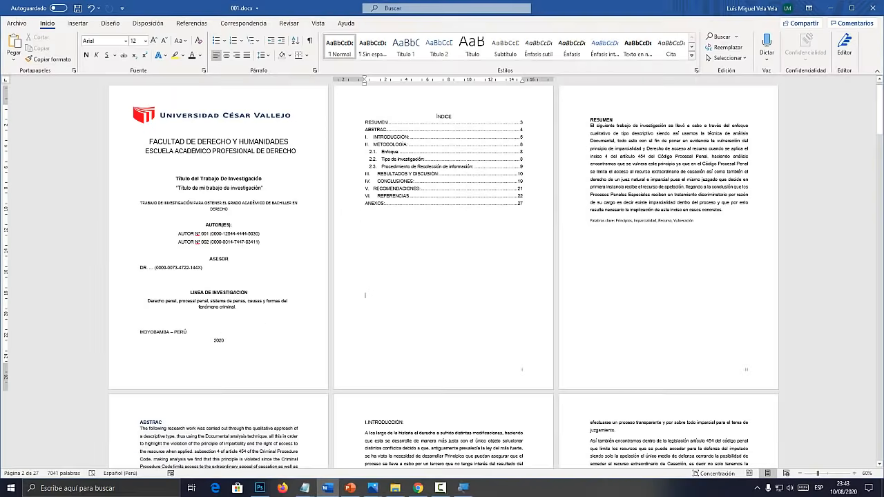
{"action": "scroll", "coordinate": [444, 276], "scroll_direction": "up", "scroll_amount": 1}
Read the numbering rules in GUÍA.jpg in Fotos, then return to Word and go to the ANEXOS page at the document's end.
{"action": "left_click", "coordinate": [260, 488]}
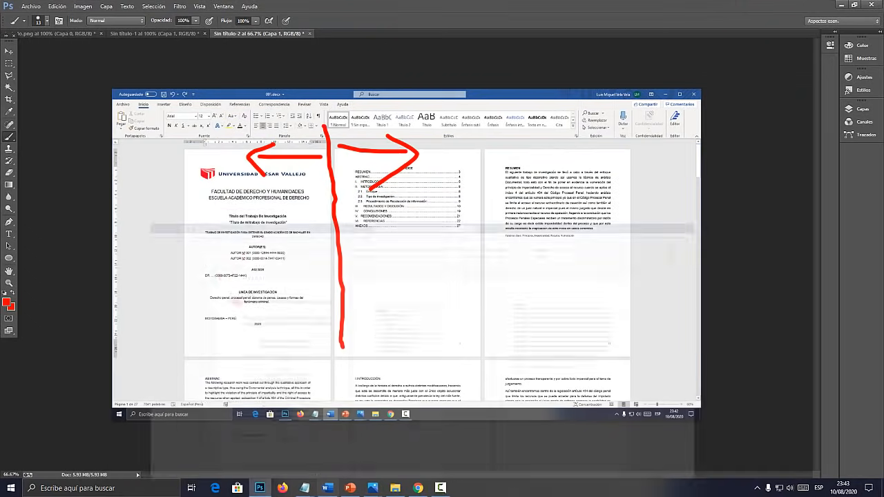
{"action": "mouse_move", "coordinate": [373, 488]}
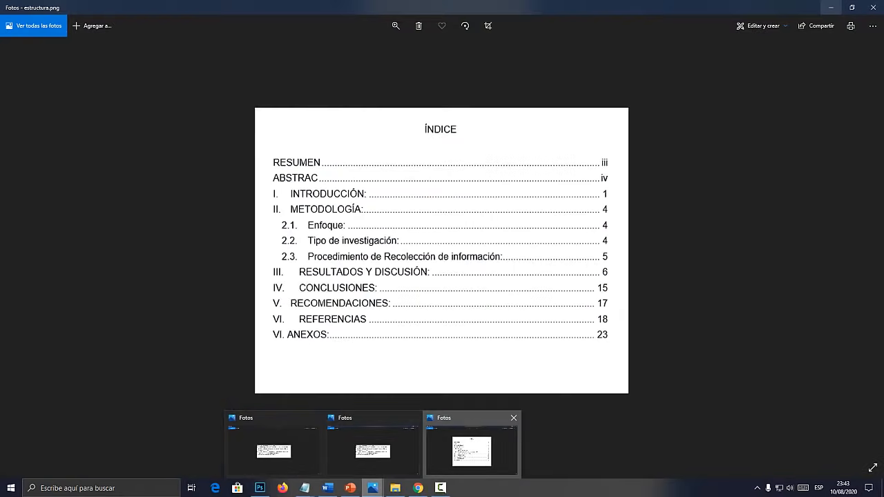
{"action": "left_click", "coordinate": [373, 450]}
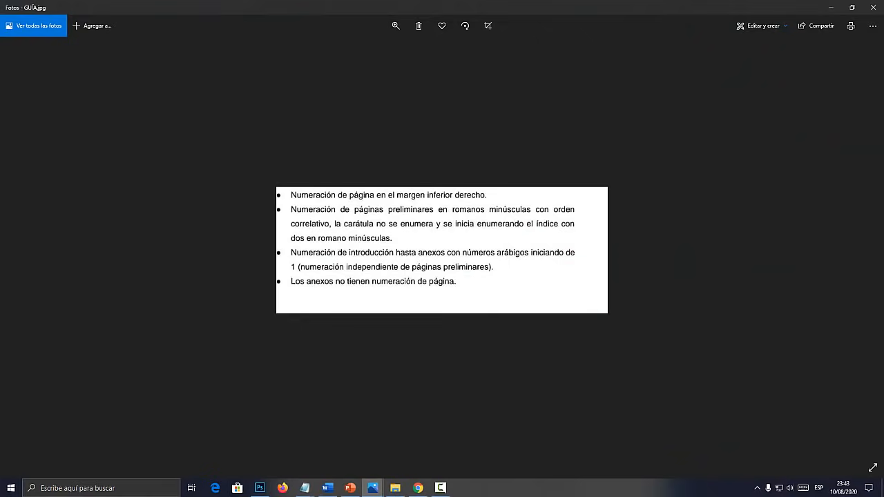
{"action": "left_click", "coordinate": [327, 488]}
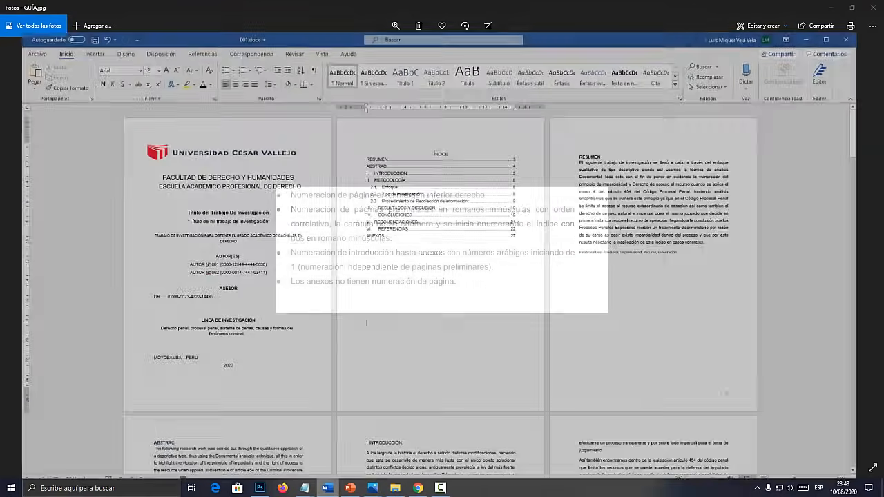
{"action": "left_click_drag", "start_coordinate": [883, 114], "coordinate": [870, 446]}
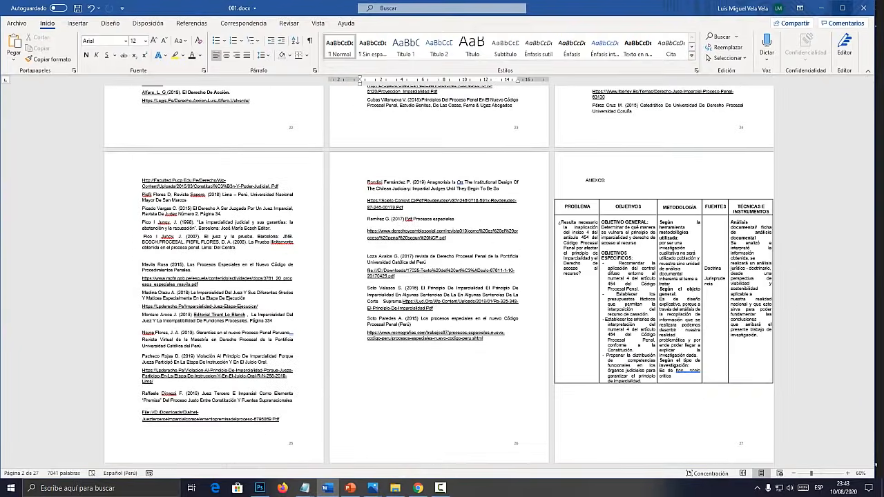
{"action": "left_click", "coordinate": [842, 8]}
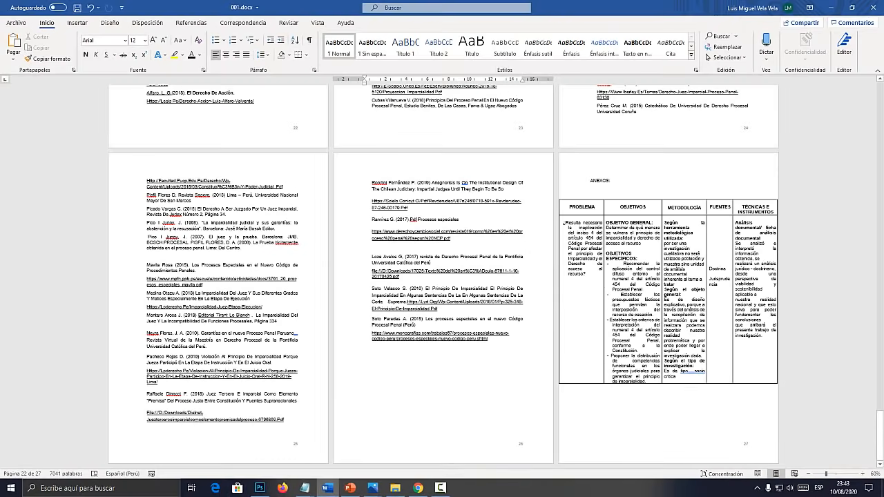
Switch to Photoshop, create another new document, paste the screenshot of the last Word pages and view it at 100%.
{"action": "left_click", "coordinate": [260, 488]}
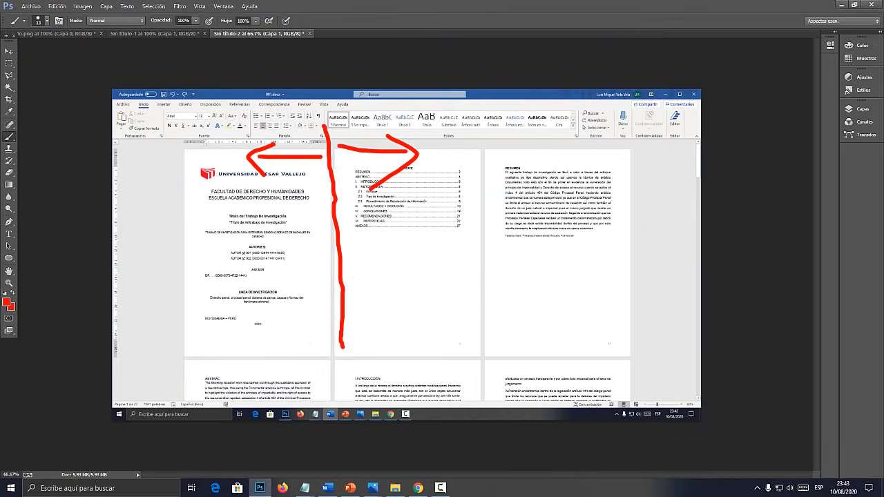
{"action": "left_click", "coordinate": [9, 51]}
{"action": "left_click", "coordinate": [31, 6]}
{"action": "left_click", "coordinate": [35, 17]}
{"action": "key", "text": "Return"}
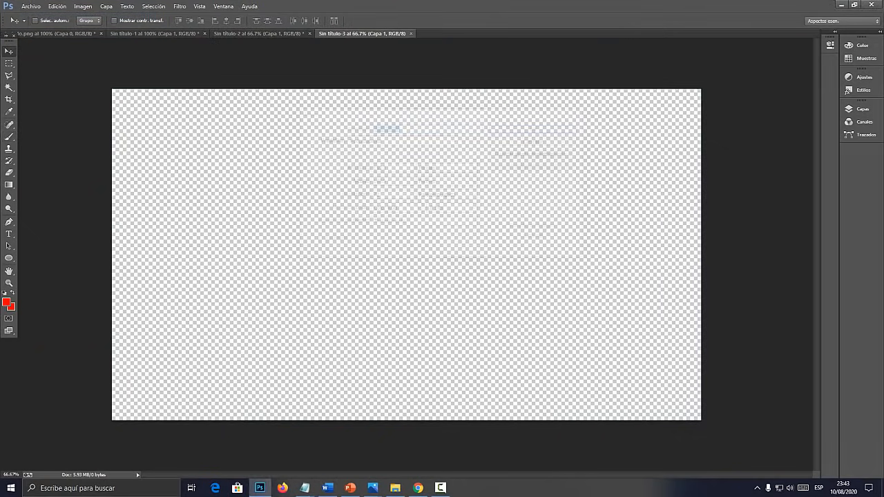
{"action": "key", "text": "ctrl+v"}
{"action": "key", "text": "ctrl+1"}
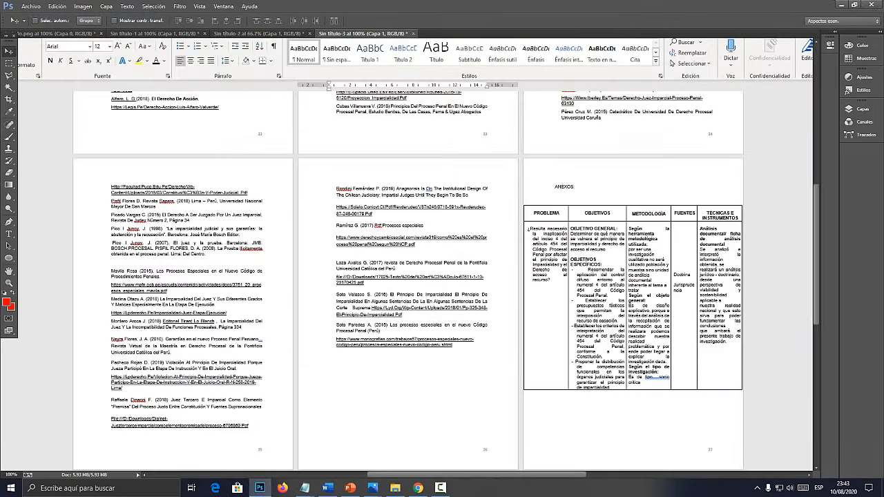
With the Brush, draw a red dividing line between the last references page and the ANEXOS page, with an arrow on each side.
{"action": "key", "text": "b"}
{"action": "left_click_drag", "start_coordinate": [518, 147], "coordinate": [533, 433]}
{"action": "left_click_drag", "start_coordinate": [536, 167], "coordinate": [599, 170]}
{"action": "mouse_move", "coordinate": [579, 155]}
{"action": "left_mouse_down"}
{"action": "mouse_move", "coordinate": [606, 170]}
{"action": "mouse_move", "coordinate": [575, 188]}
{"action": "left_mouse_up"}
{"action": "left_click_drag", "start_coordinate": [515, 170], "coordinate": [425, 171]}
{"action": "left_click_drag", "start_coordinate": [427, 173], "coordinate": [452, 178]}
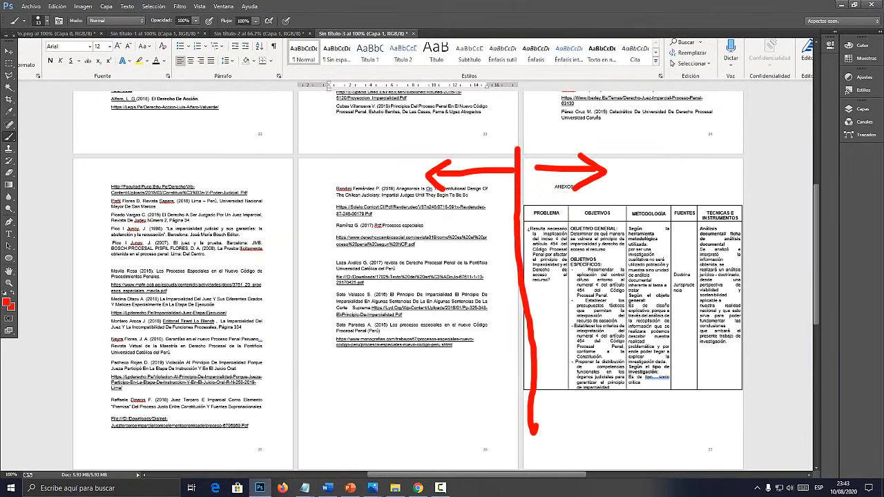
Return to Word and insert a next-page section break below the last reference, before the ANEXOS page.
{"action": "left_click", "coordinate": [327, 488]}
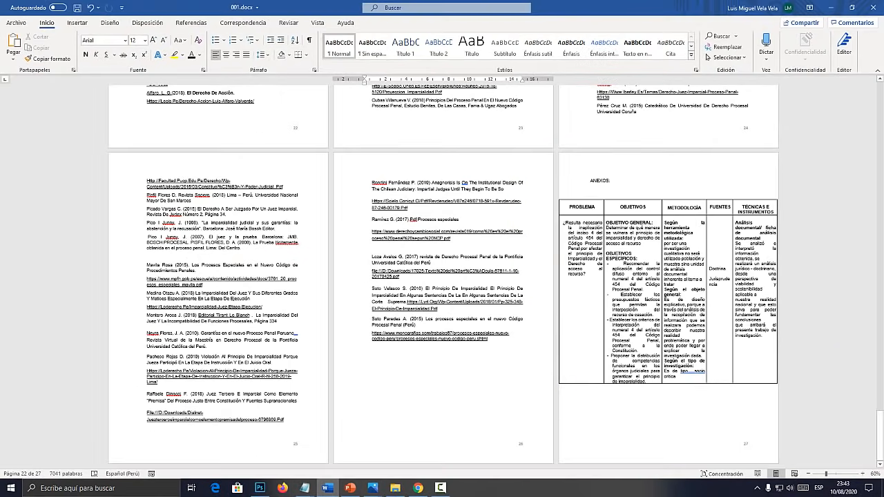
{"action": "left_click", "coordinate": [419, 355]}
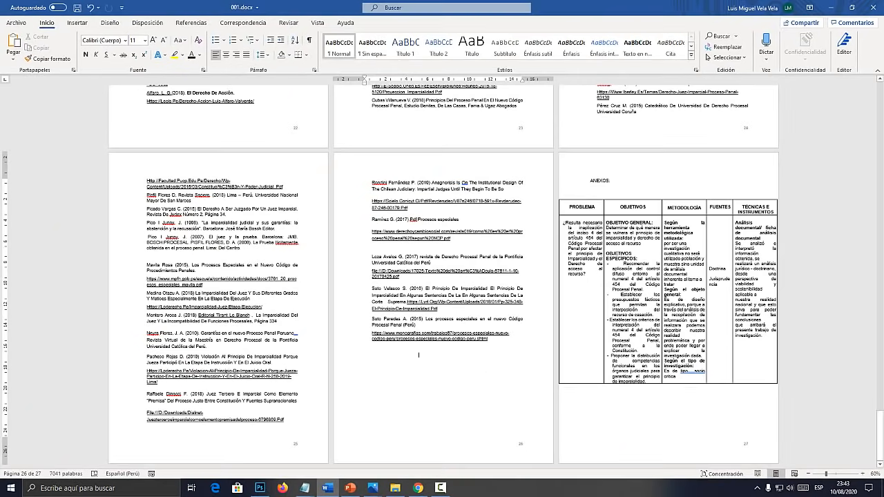
{"action": "left_click", "coordinate": [147, 23]}
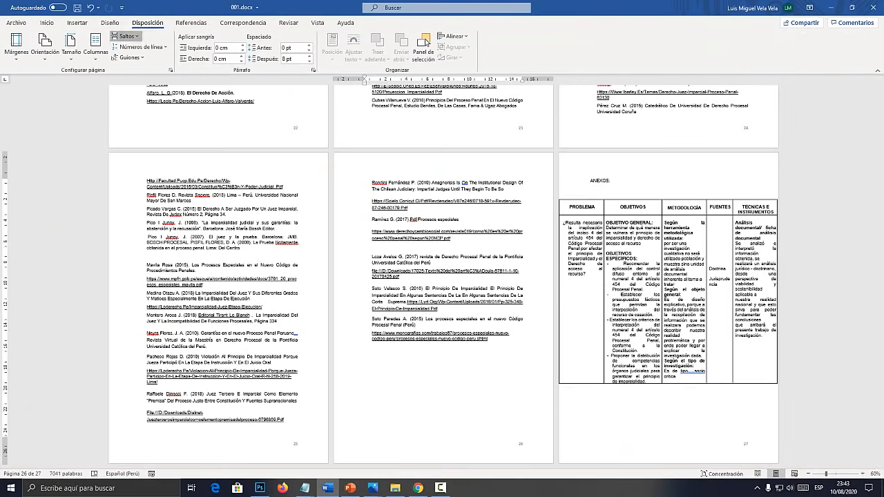
{"action": "left_click", "coordinate": [126, 36]}
{"action": "left_click", "coordinate": [166, 170]}
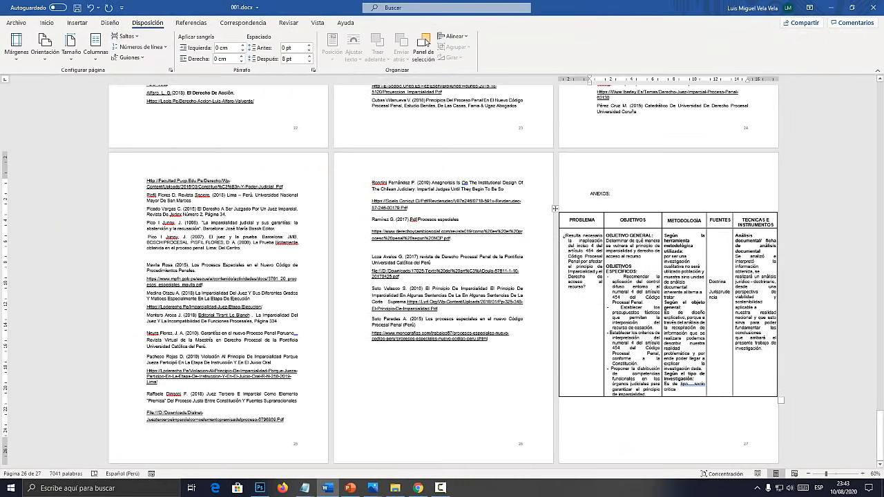
Open the ANEXOS page's footer and unlink Section 4 from the previous section, declining to restore the link.
{"action": "double_click", "coordinate": [520, 443]}
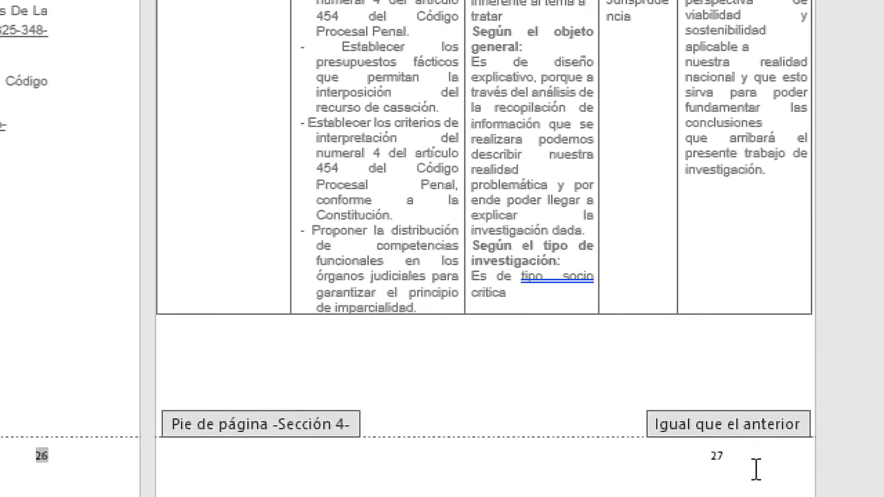
{"action": "left_click", "coordinate": [758, 448]}
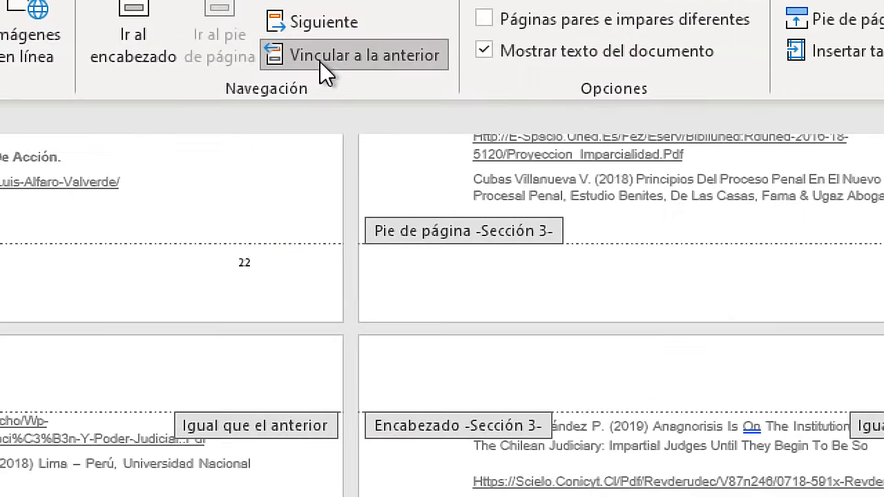
{"action": "left_click", "coordinate": [321, 60]}
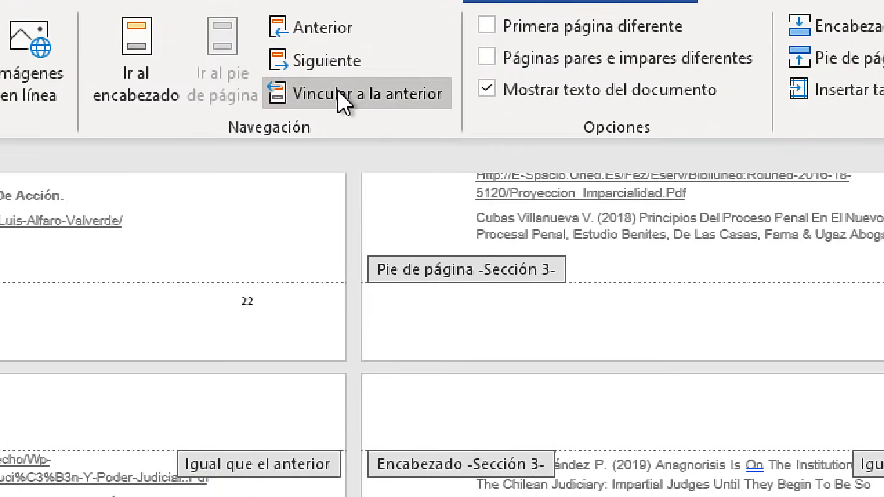
{"action": "left_click", "coordinate": [357, 102]}
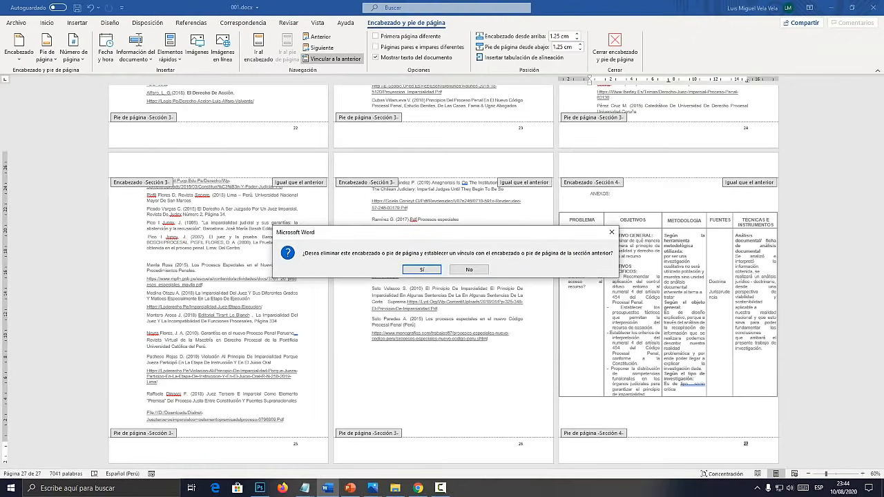
{"action": "left_click", "coordinate": [469, 270]}
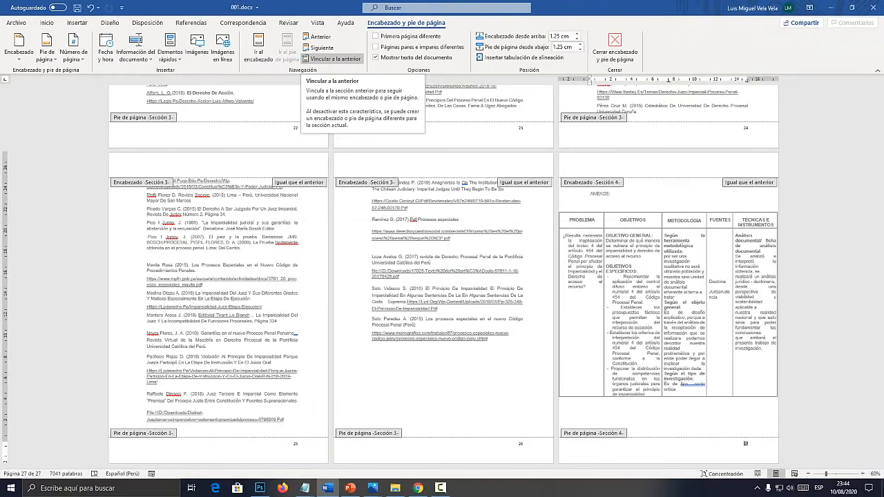
Delete the page number from the Section 4 footer on the ANEXOS page, magnifying the screen to check it.
{"action": "key", "text": "super"}
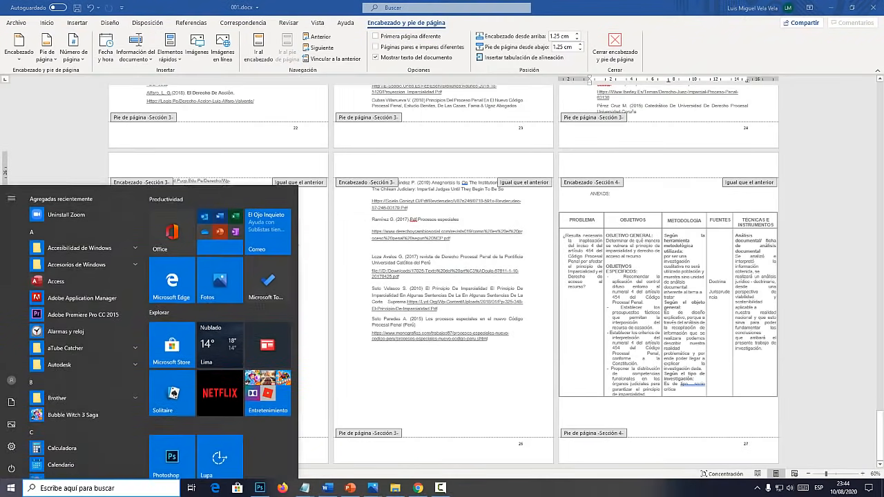
{"action": "key", "text": "super"}
{"action": "key", "text": "super+plus"}
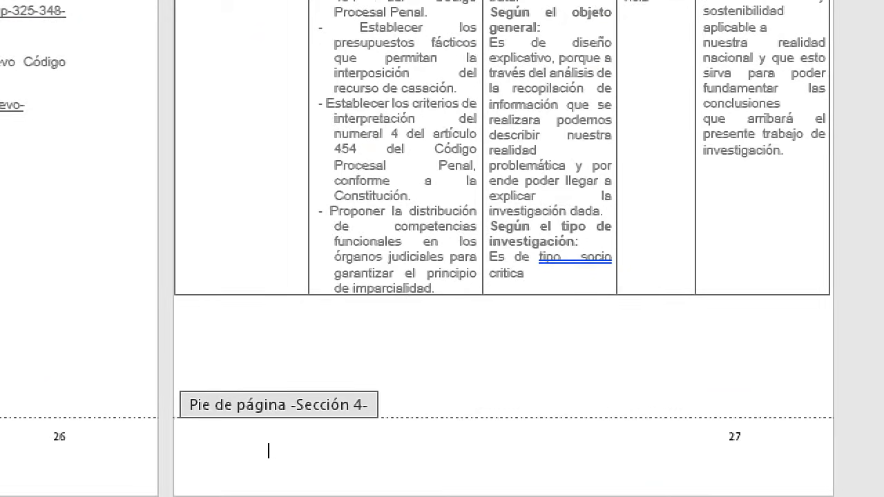
{"action": "key", "text": "BackSpace"}
{"action": "key", "text": "BackSpace"}
{"action": "key", "text": "BackSpace"}
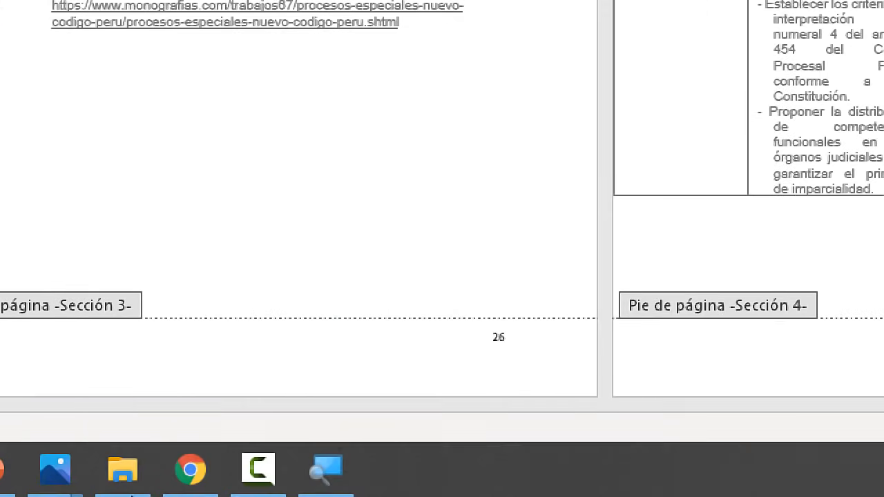
{"action": "key", "text": "super+minus"}
{"action": "key", "text": "super+minus"}
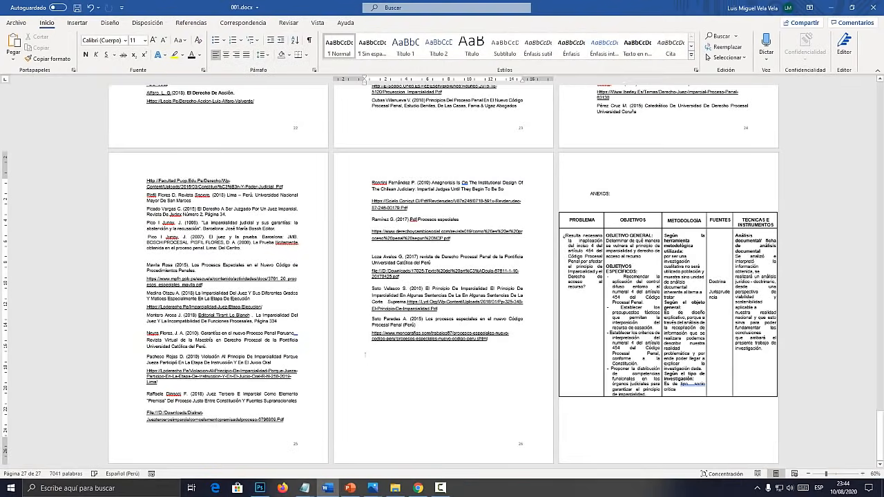
Return to the ÍNDICE page and update the entire table of contents, including its headings and page numbers.
{"action": "scroll", "coordinate": [444, 276], "scroll_direction": "up", "scroll_amount": 11}
{"action": "left_click_drag", "start_coordinate": [880, 401], "coordinate": [880, 104]}
{"action": "left_click", "coordinate": [410, 177]}
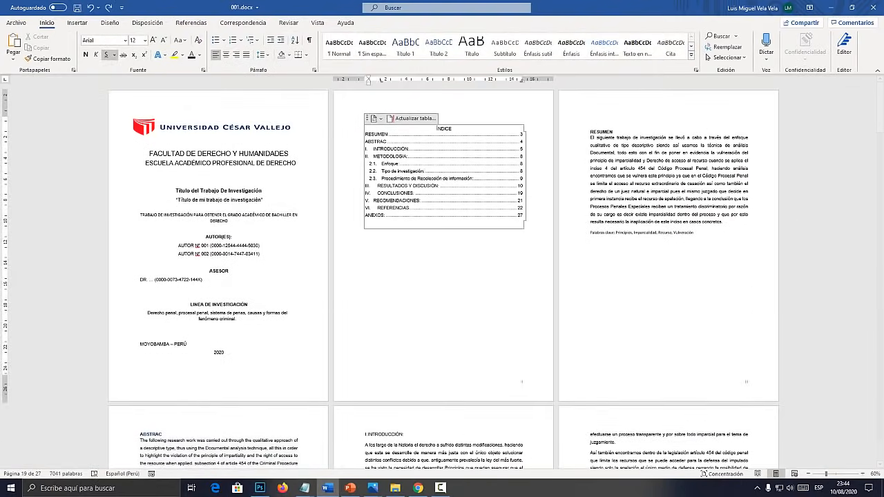
{"action": "scroll", "coordinate": [424, 169], "scroll_direction": "up", "scroll_amount": 20}
{"action": "scroll", "coordinate": [424, 169], "scroll_direction": "down", "scroll_amount": 20}
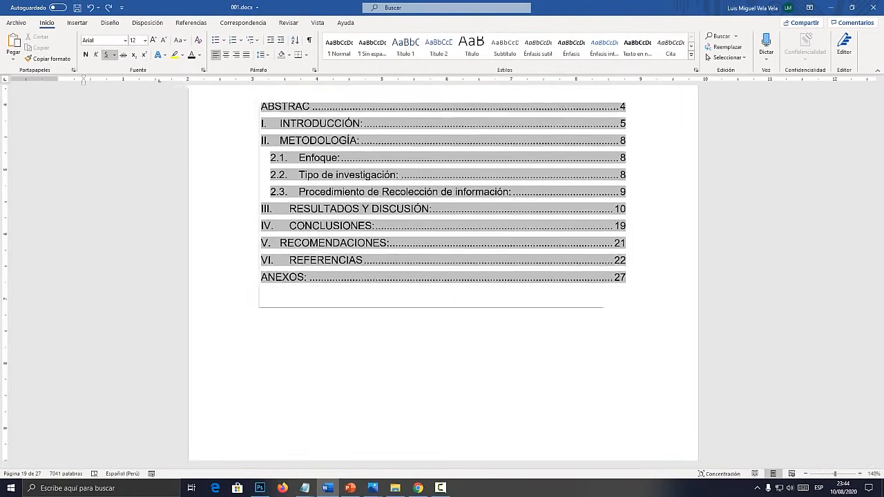
{"action": "right_click", "coordinate": [482, 206]}
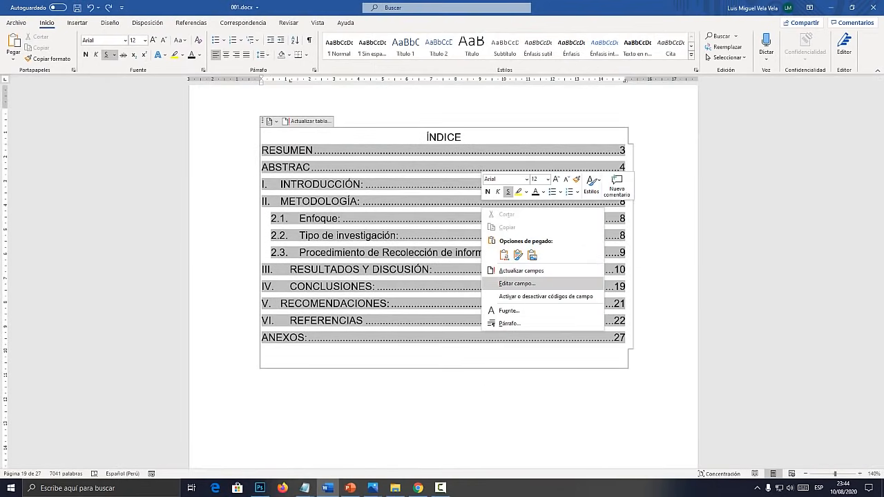
{"action": "left_click", "coordinate": [520, 271]}
{"action": "left_click", "coordinate": [395, 241]}
{"action": "left_click", "coordinate": [445, 257]}
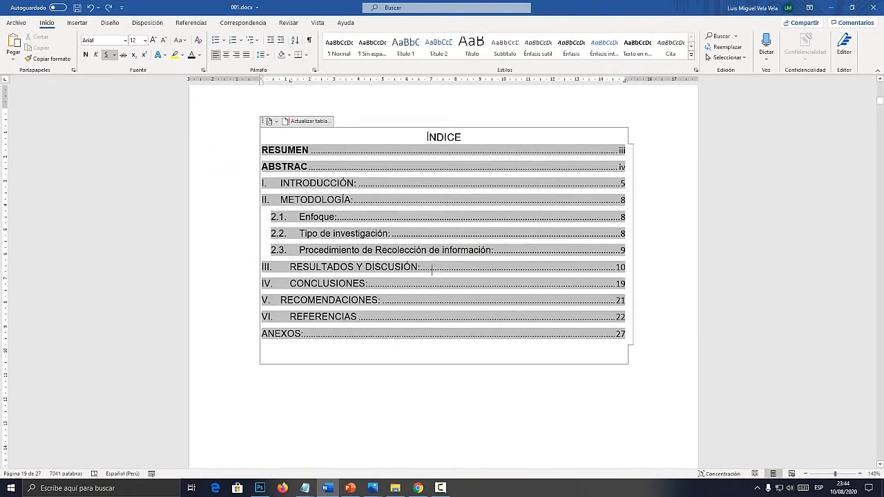
{"action": "left_click", "coordinate": [442, 351]}
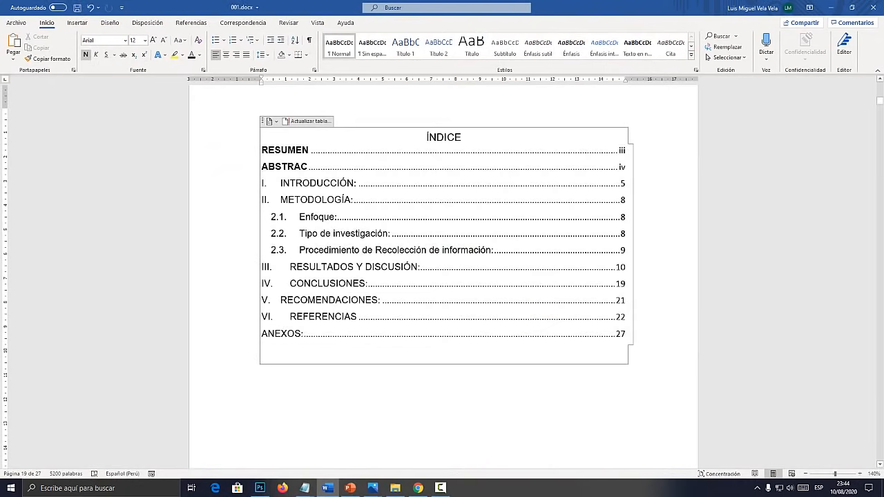
Select the whole index from the ÍNDICE title to ANEXOS and format it as Arial 12 without bold.
{"action": "key", "text": "shift+Up"}
{"action": "key", "text": "shift+Up"}
{"action": "key", "text": "shift+Up"}
{"action": "key", "text": "shift+Up"}
{"action": "key", "text": "shift+Up"}
{"action": "key", "text": "shift+Up"}
{"action": "key", "text": "shift+Up"}
{"action": "key", "text": "shift+Up"}
{"action": "key", "text": "shift+Up"}
{"action": "key", "text": "shift+Up"}
{"action": "key", "text": "shift+Up"}
{"action": "key", "text": "shift+Up"}
{"action": "key", "text": "shift+Up"}
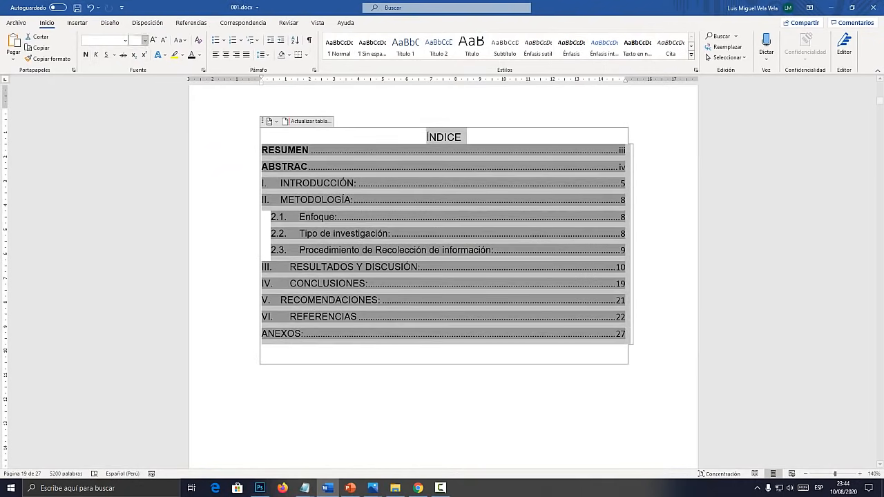
{"action": "left_click", "coordinate": [125, 41]}
{"action": "left_click", "coordinate": [103, 107]}
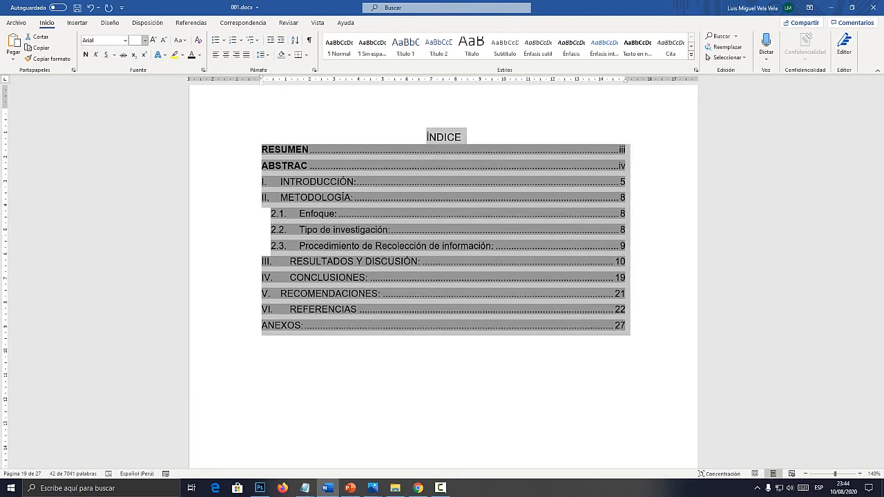
{"action": "left_click", "coordinate": [145, 40]}
{"action": "left_click", "coordinate": [136, 94]}
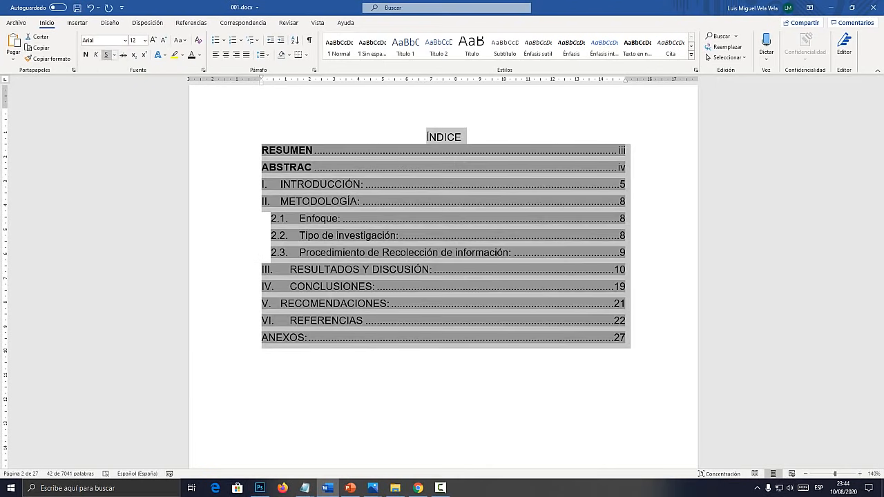
{"action": "left_click", "coordinate": [85, 55]}
{"action": "left_click", "coordinate": [86, 55]}
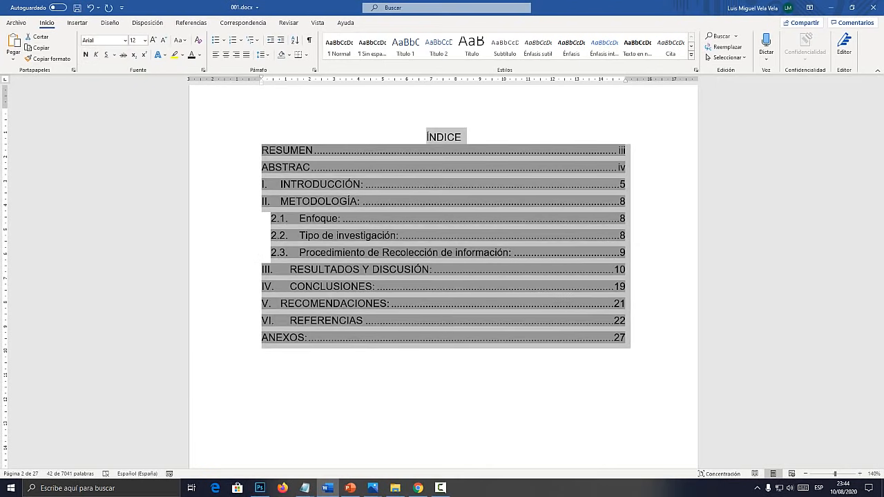
Set the line spacing of the selected index to 2.0 and check how it fits on its page.
{"action": "left_click", "coordinate": [262, 55]}
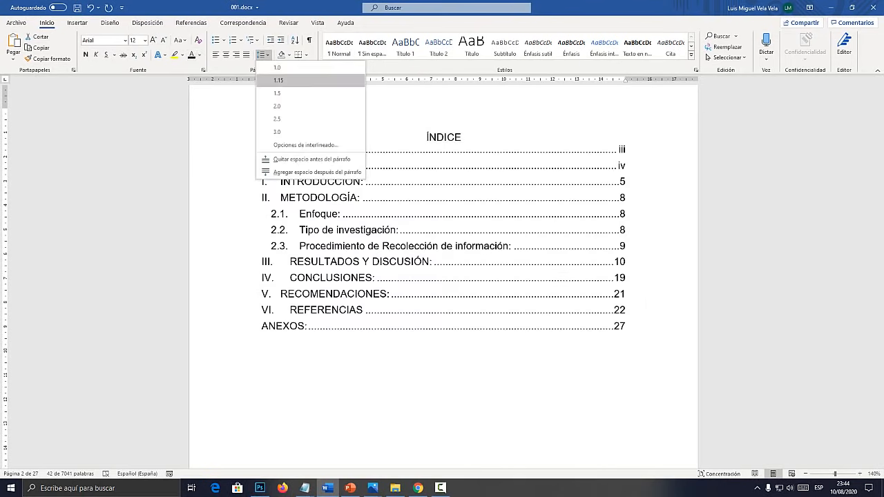
{"action": "left_click", "coordinate": [277, 106]}
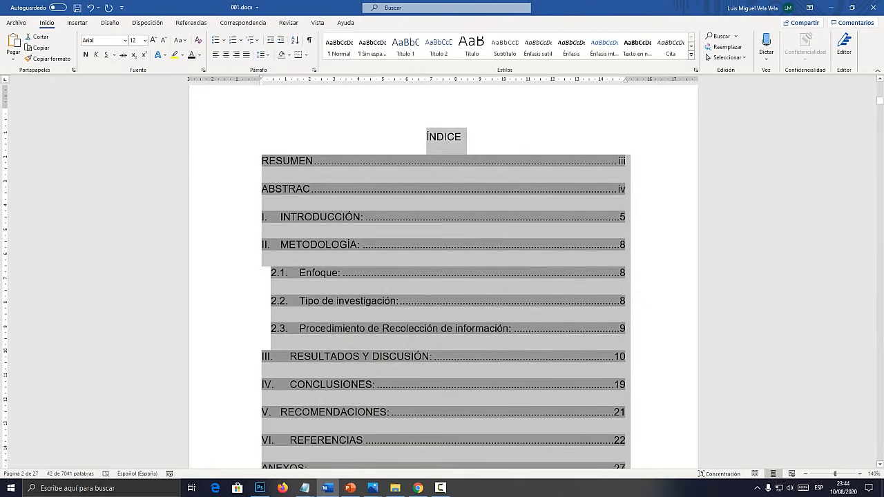
{"action": "scroll", "coordinate": [442, 277], "scroll_direction": "down", "scroll_amount": 4}
{"action": "scroll", "coordinate": [442, 276], "scroll_direction": "down", "scroll_amount": 2}
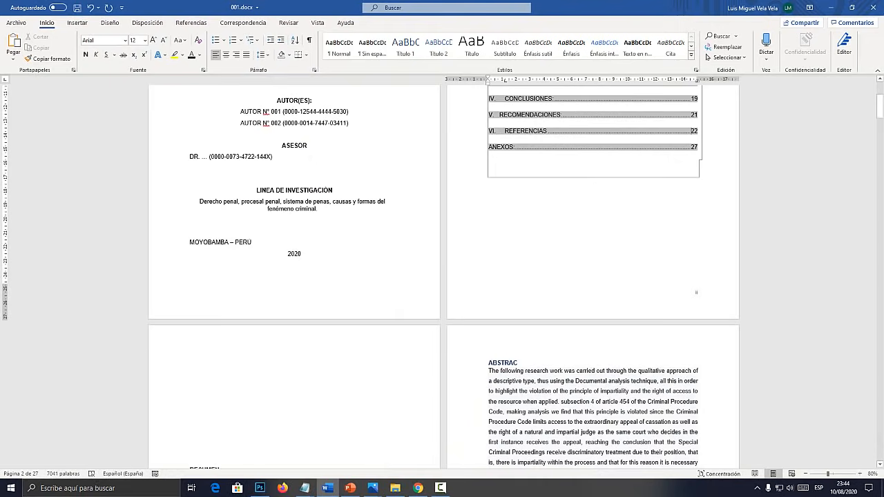
{"action": "scroll", "coordinate": [442, 276], "scroll_direction": "up", "scroll_amount": 4}
{"action": "scroll", "coordinate": [593, 276], "scroll_direction": "up", "scroll_amount": 2}
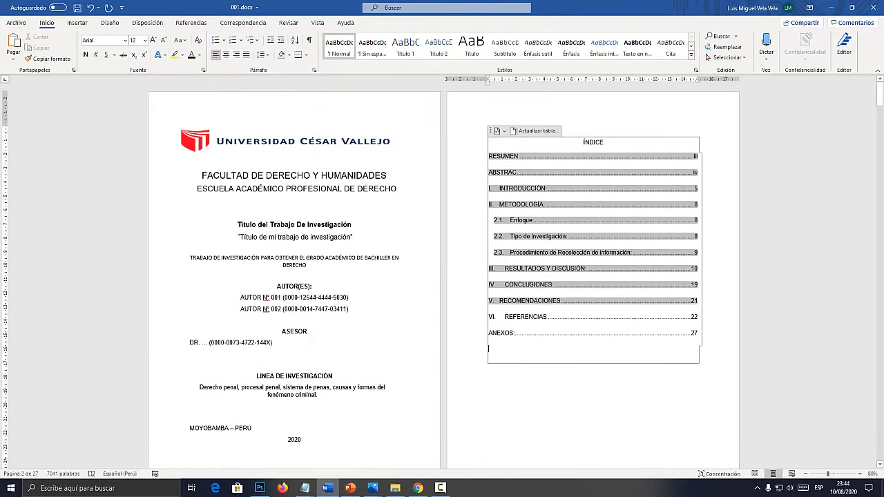
{"action": "left_click", "coordinate": [698, 301]}
{"action": "left_click", "coordinate": [373, 308]}
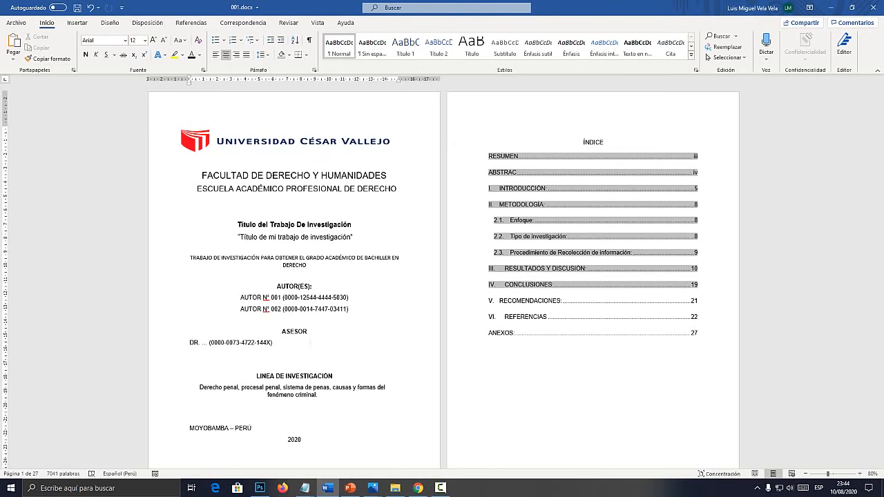
{"action": "left_click", "coordinate": [540, 236]}
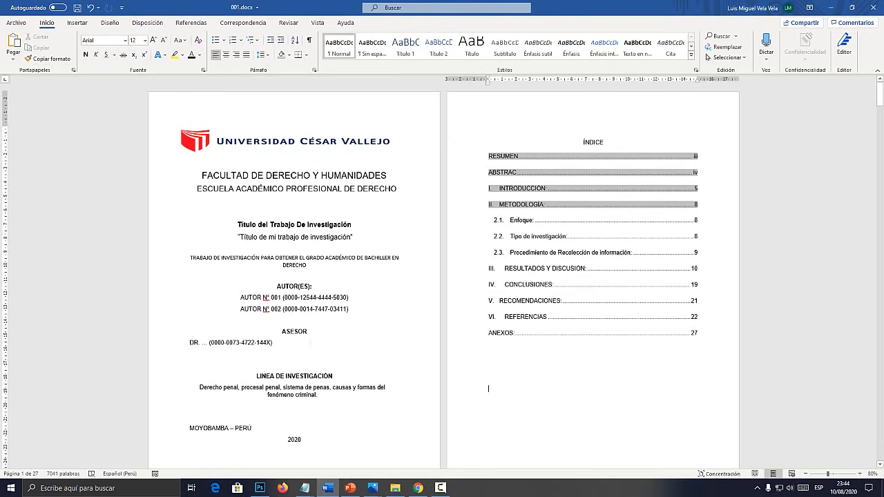
{"action": "left_click", "coordinate": [492, 378]}
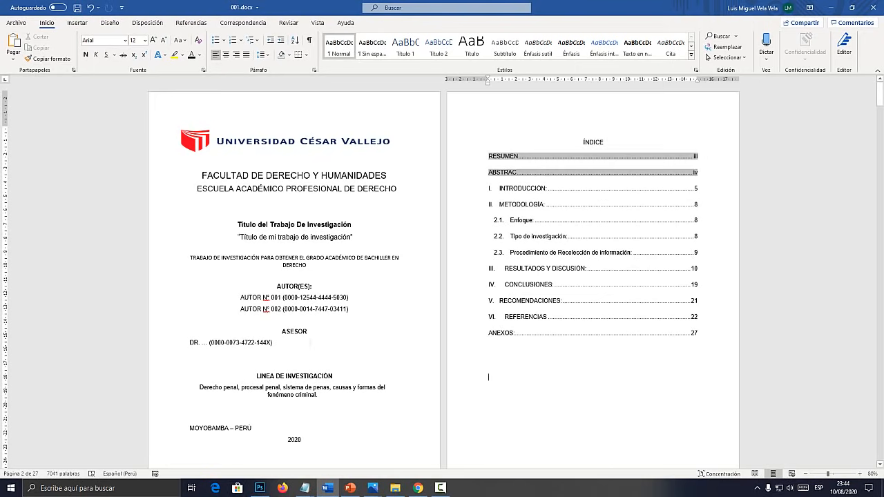